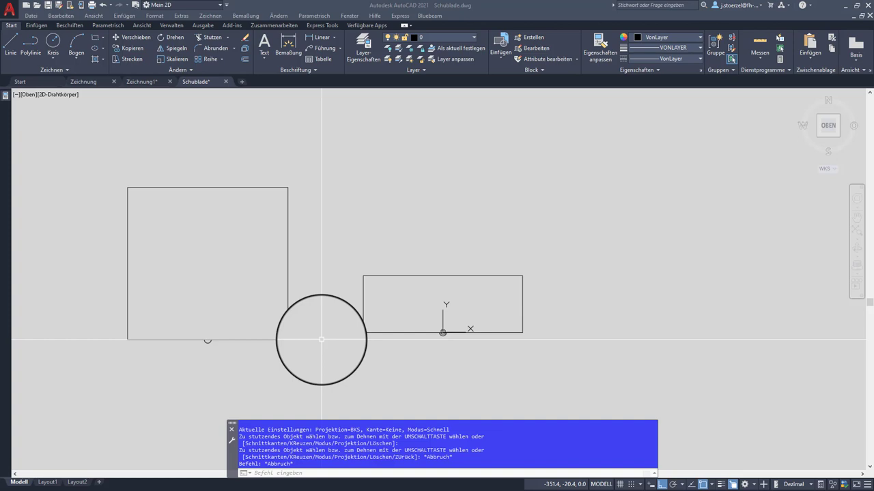
- Switch the drawer block to its Ansicht visibility state
drag(321, 339, 323, 353)
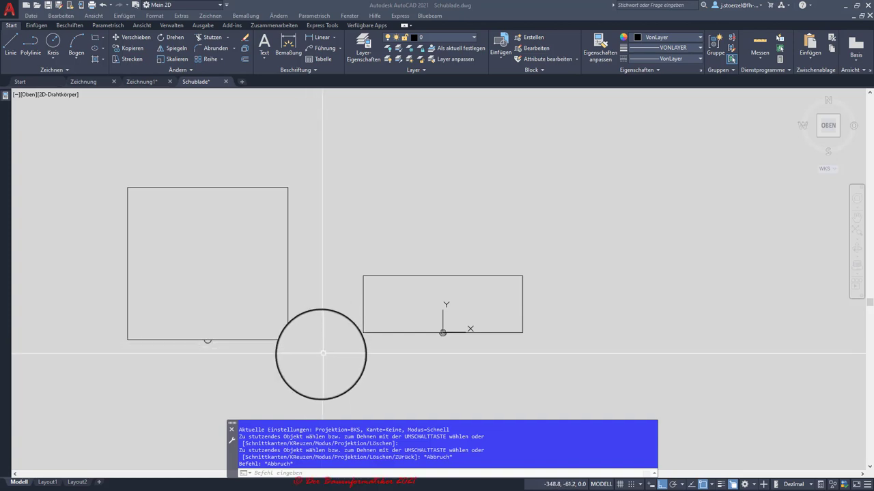
mouse_move(323, 353)
mouse_down()
mouse_move(297, 350)
mouse_move(284, 331)
mouse_move(289, 365)
mouse_move(300, 332)
mouse_move(288, 293)
mouse_move(166, 259)
mouse_move(201, 190)
mouse_move(211, 282)
mouse_move(164, 154)
mouse_move(260, 215)
mouse_move(208, 160)
mouse_up()
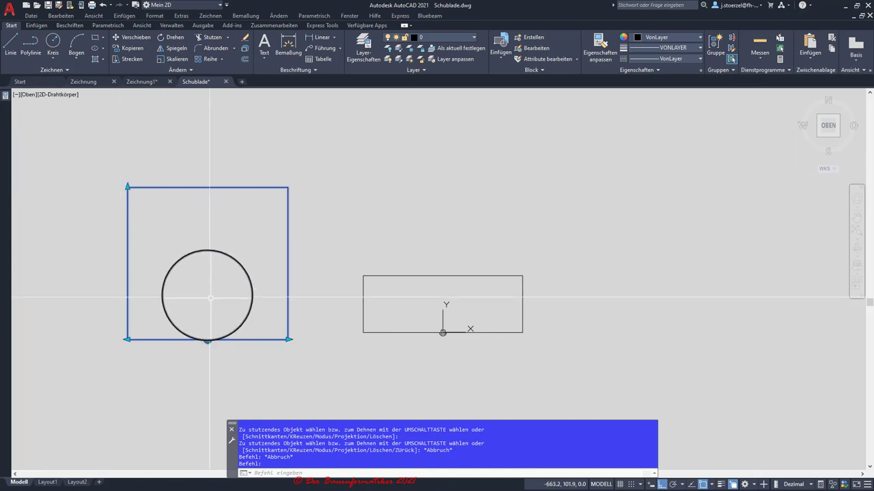
scroll(209, 283, up, 2)
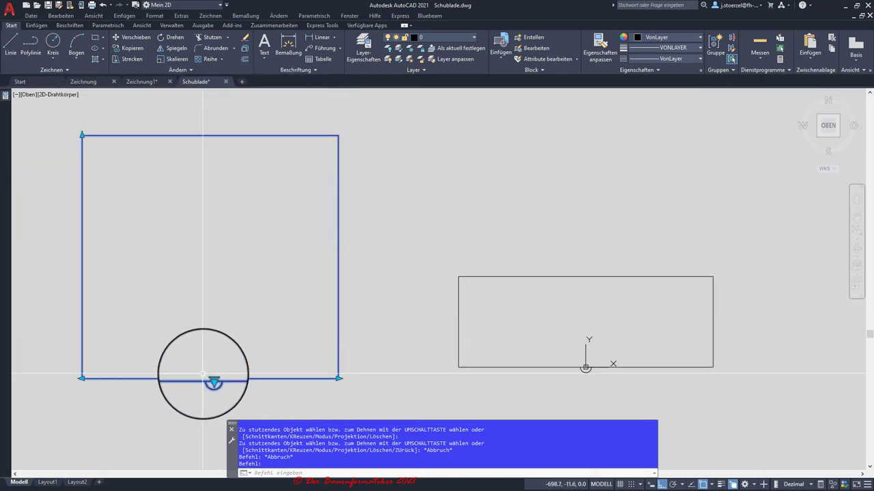
scroll(211, 350, down, 2)
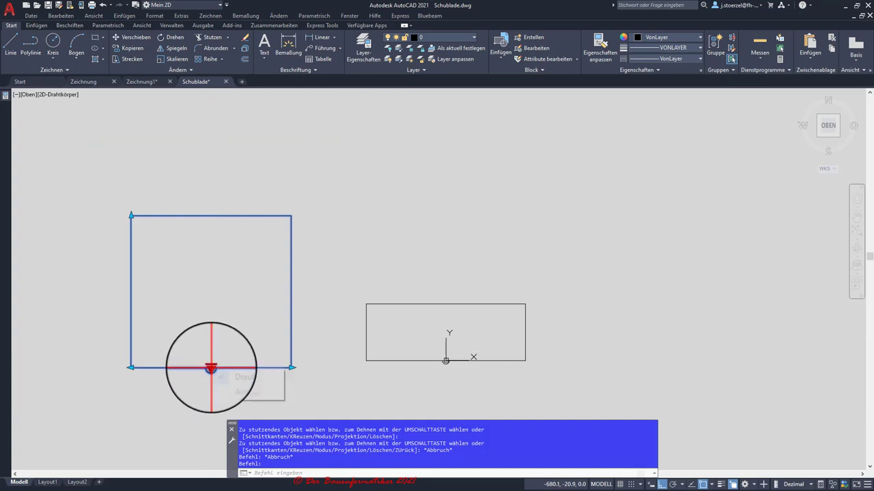
click(237, 386)
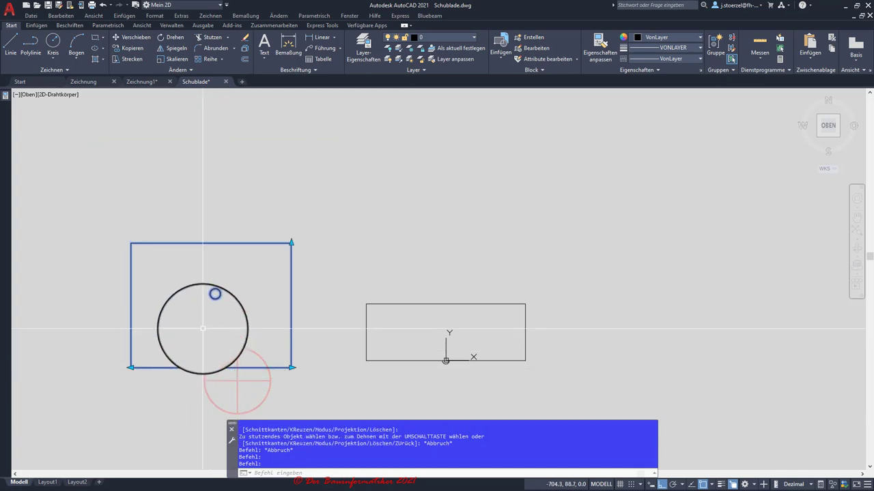
- Switch the drawer block on to its Seitenansicht visibility state
mouse_move(287, 298)
mouse_down()
mouse_move(229, 307)
mouse_move(214, 383)
mouse_up()
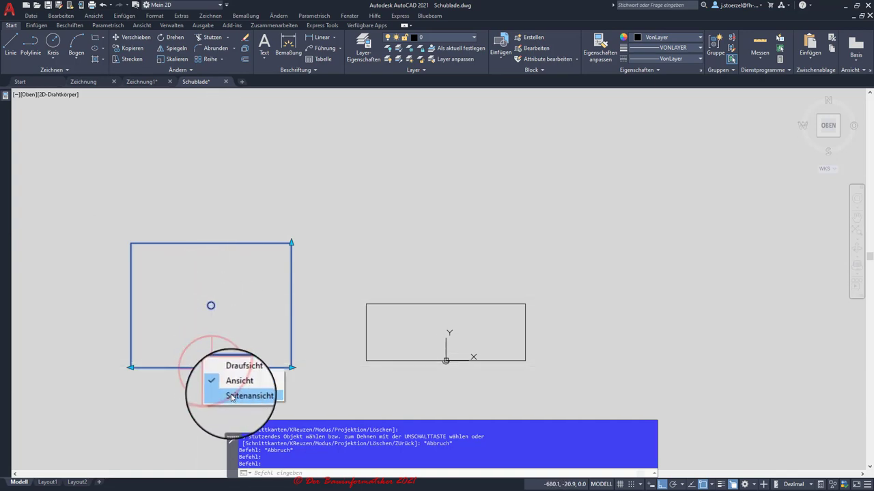
click(232, 395)
mouse_move(209, 367)
mouse_down()
mouse_move(194, 231)
mouse_move(185, 318)
mouse_move(240, 379)
mouse_up()
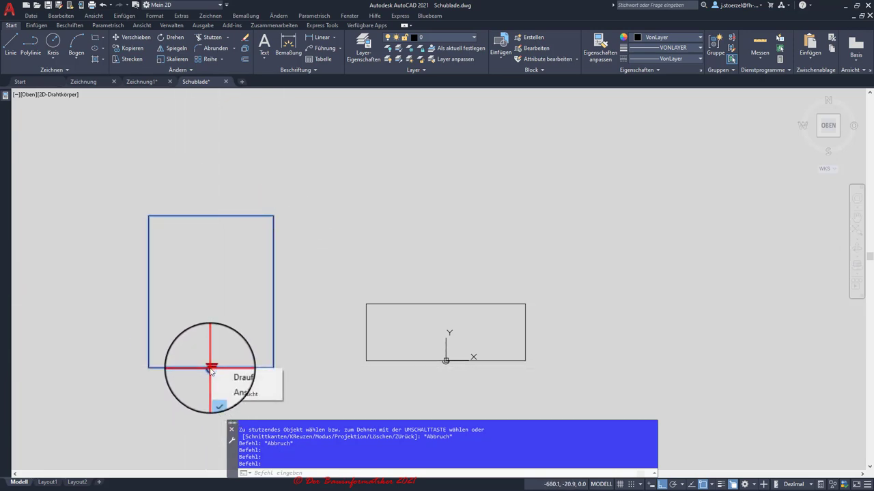
- In the Draufsicht state, stretch the rectangle taller with its grips
click(237, 375)
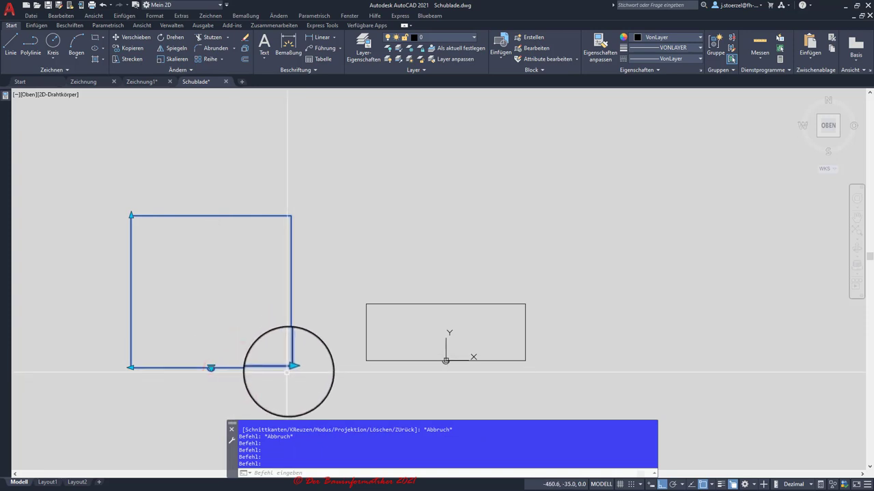
click(290, 369)
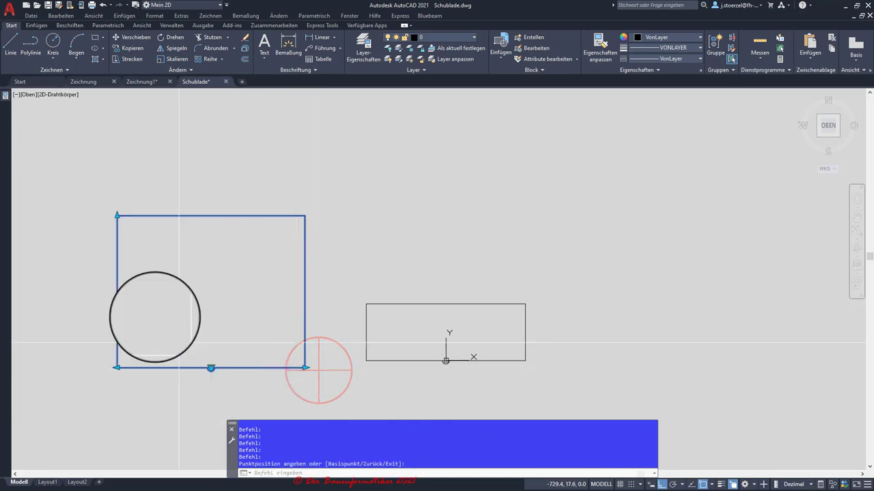
click(118, 186)
- In Ansicht, turn off OSNAP and lower the rectangle's top edge, then switch to Seitenansicht
click(211, 368)
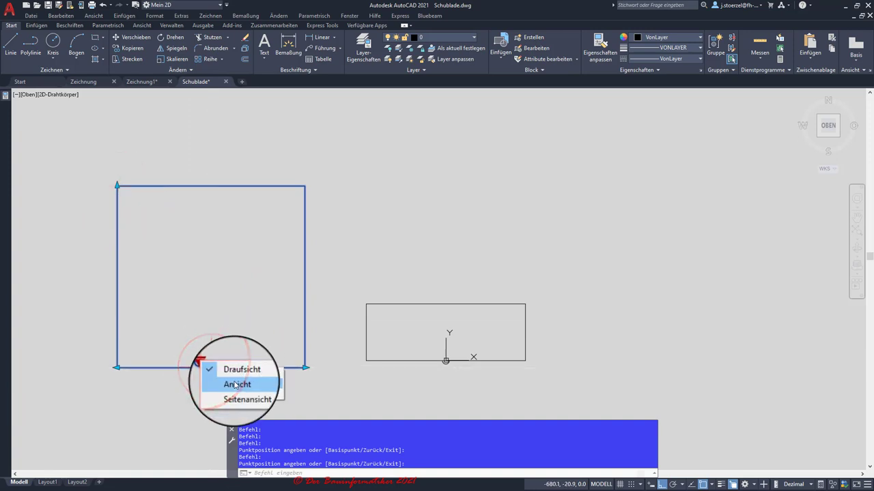
click(236, 384)
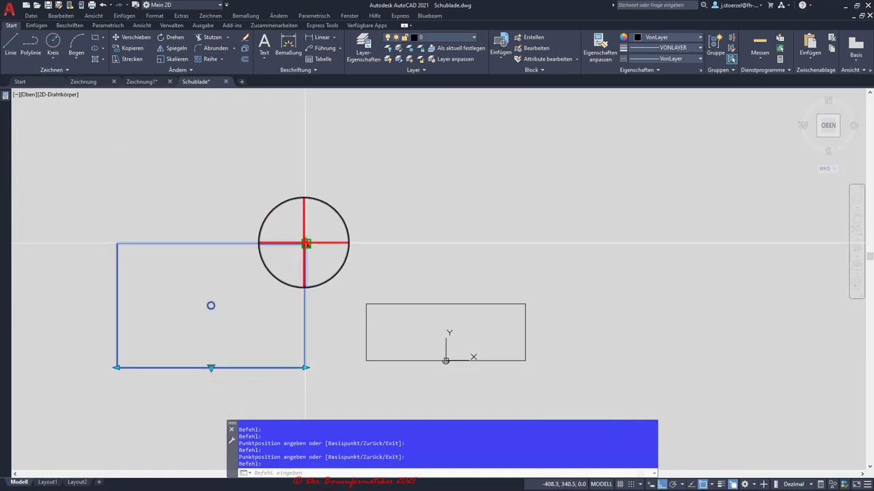
click(305, 243)
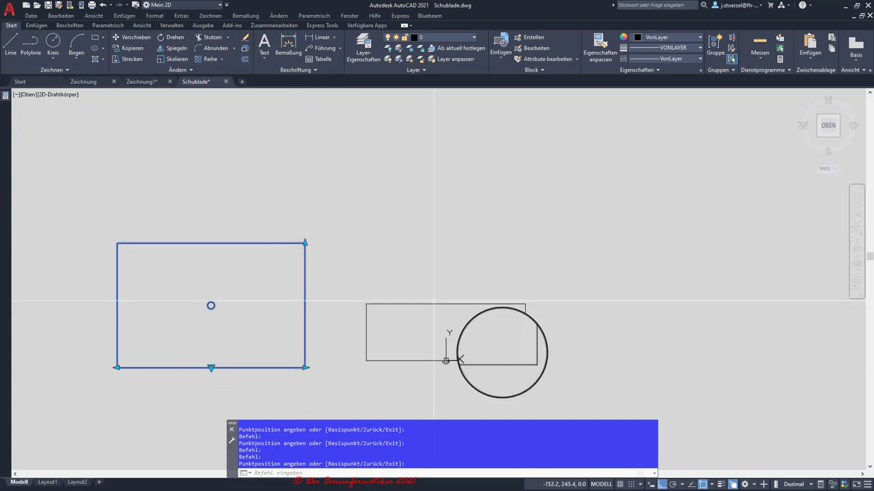
click(729, 482)
click(705, 485)
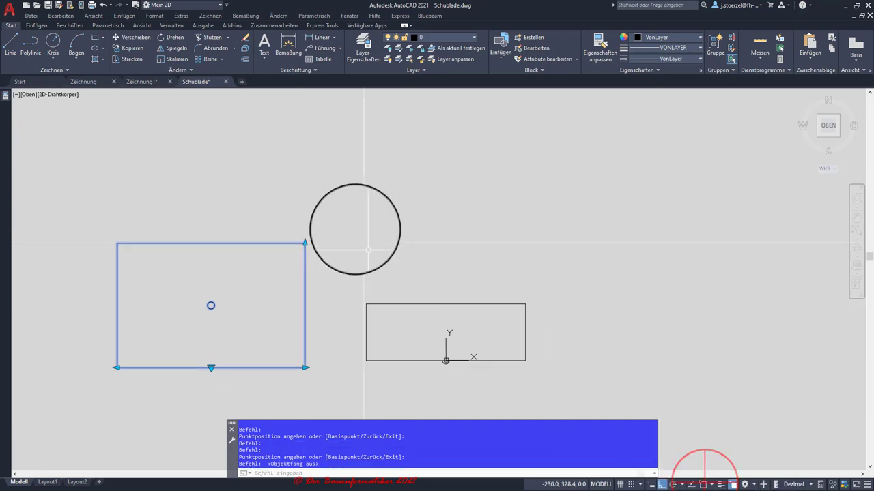
click(305, 243)
click(305, 277)
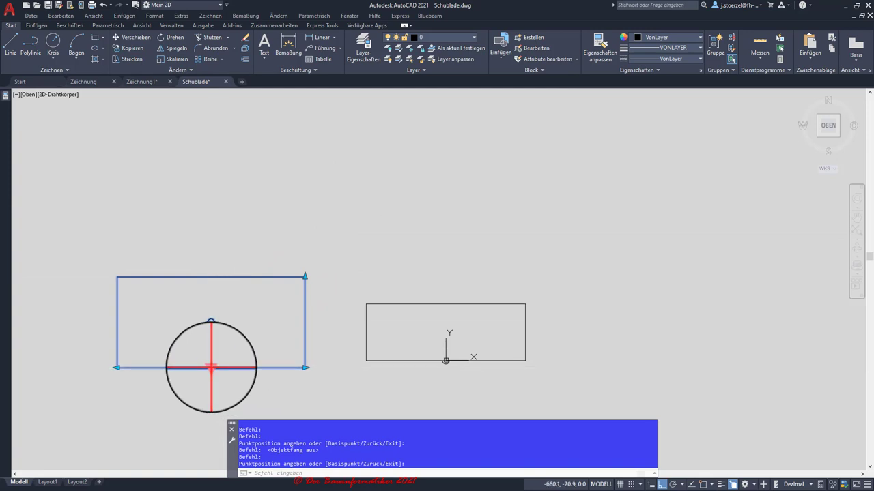
click(210, 367)
click(227, 396)
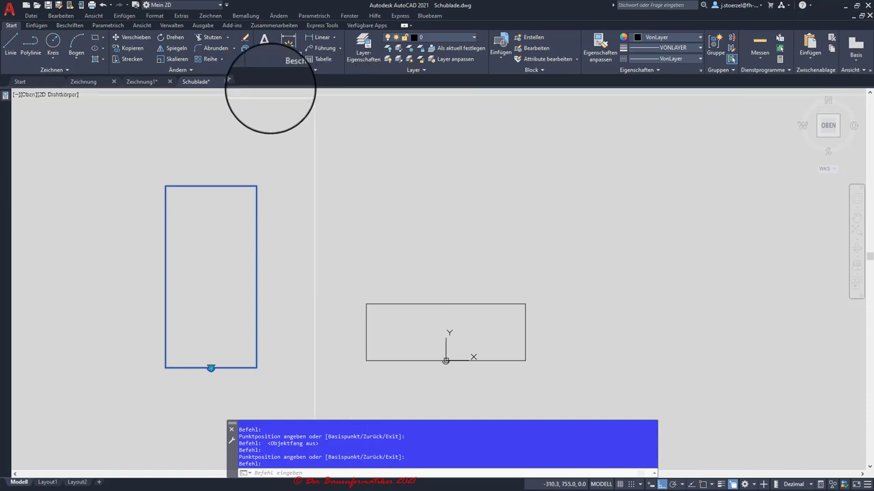
- Show the Parametrisch tools and close the visibility list, cancelling a stray selection
click(108, 25)
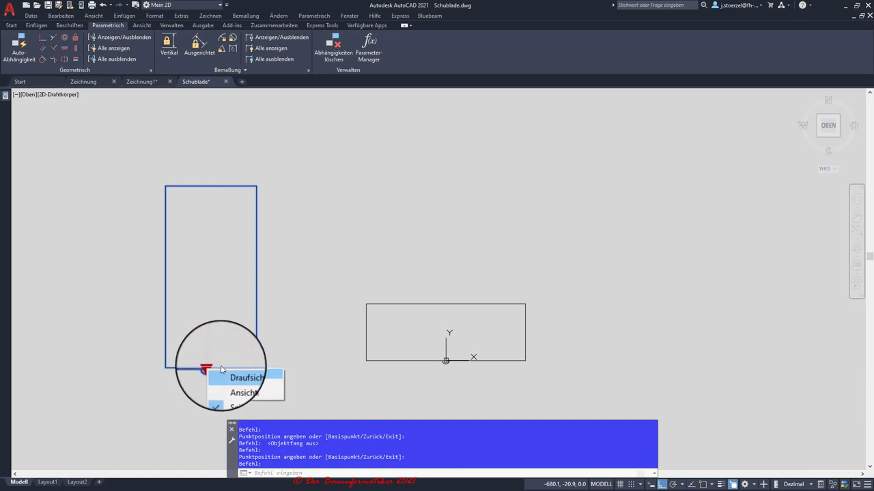
click(226, 379)
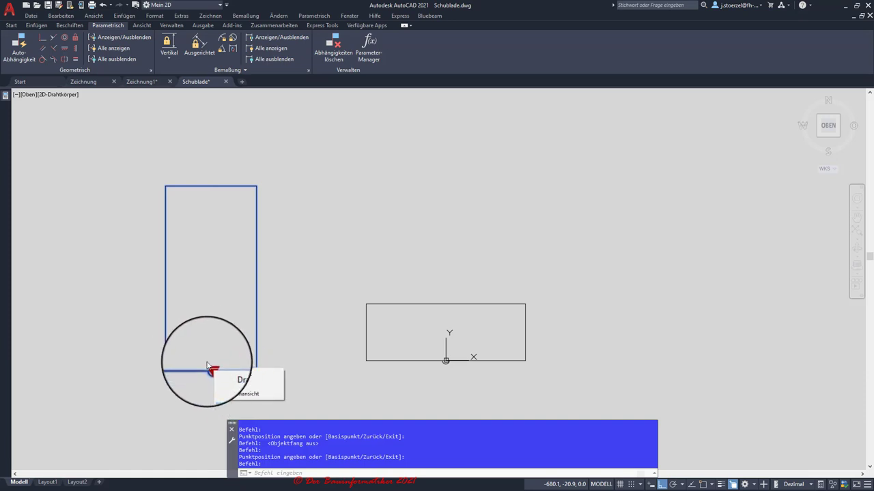
click(331, 202)
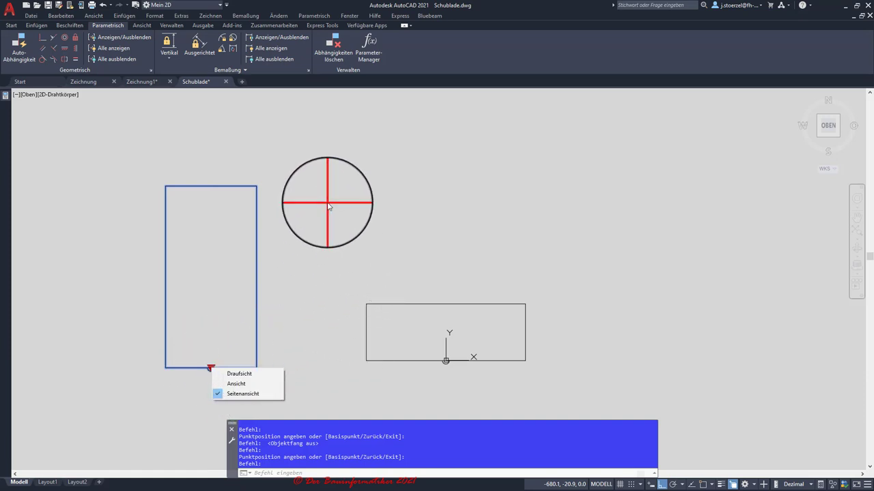
click(352, 214)
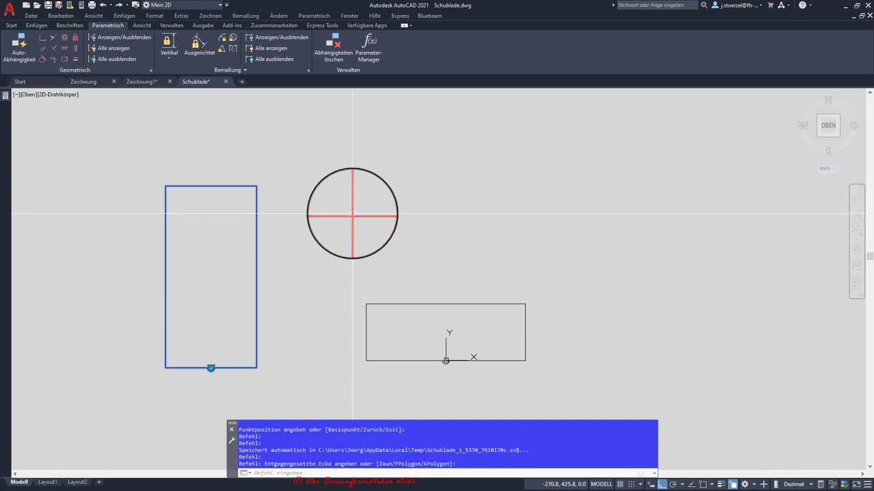
- Drag the circle down into the wider rectangle
drag(357, 214, 412, 230)
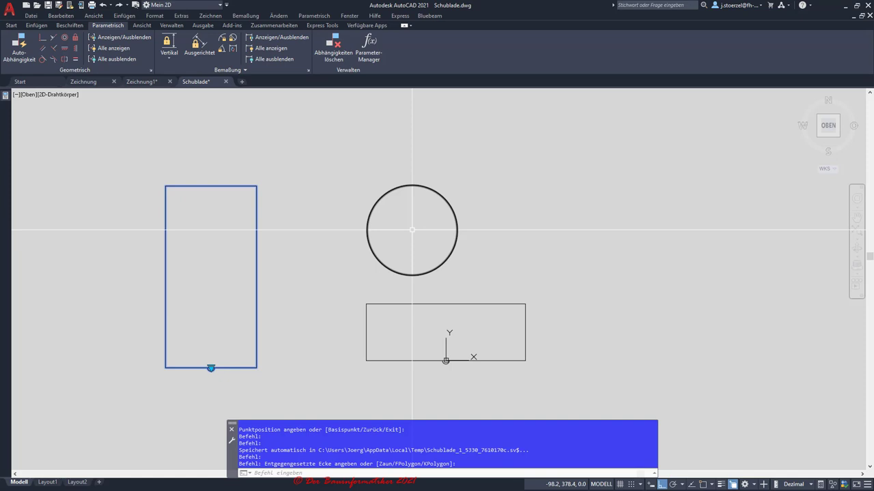
mouse_move(412, 230)
mouse_down()
mouse_move(391, 289)
mouse_move(361, 311)
mouse_up()
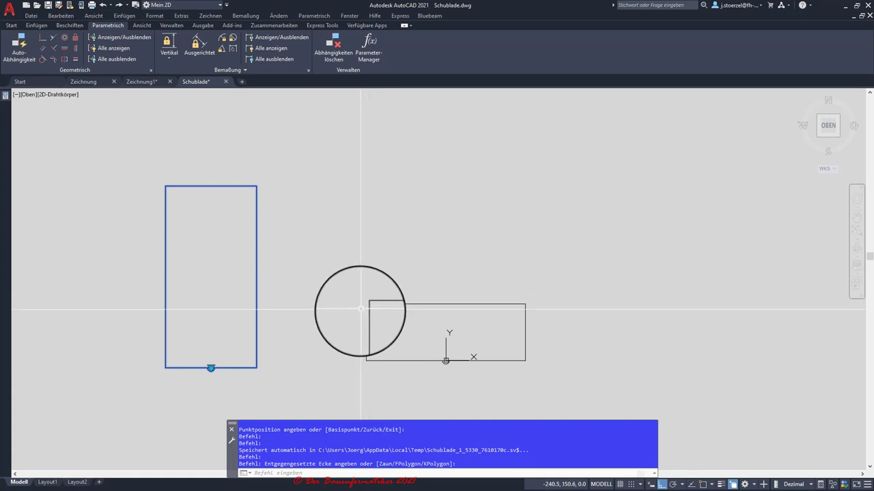
scroll(403, 328, up, 2)
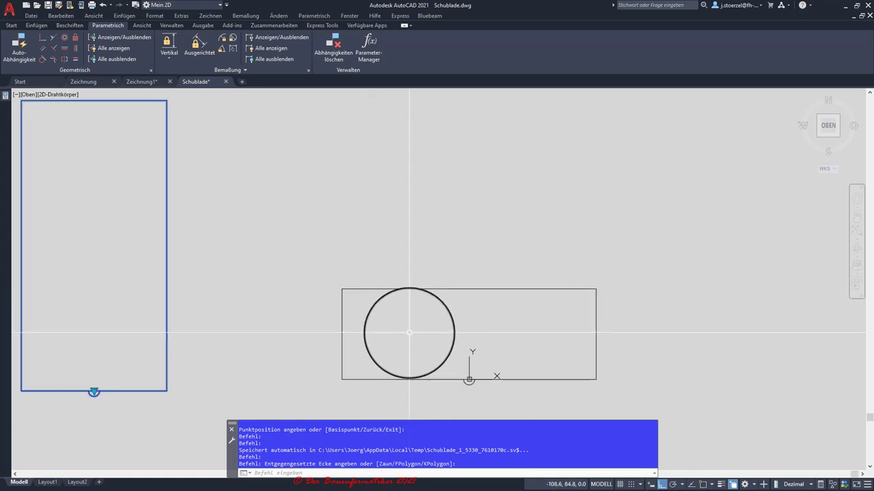
- Pan and zoom to bring the wide lower rectangle to mid-screen
middle_drag(397, 328, 337, 316)
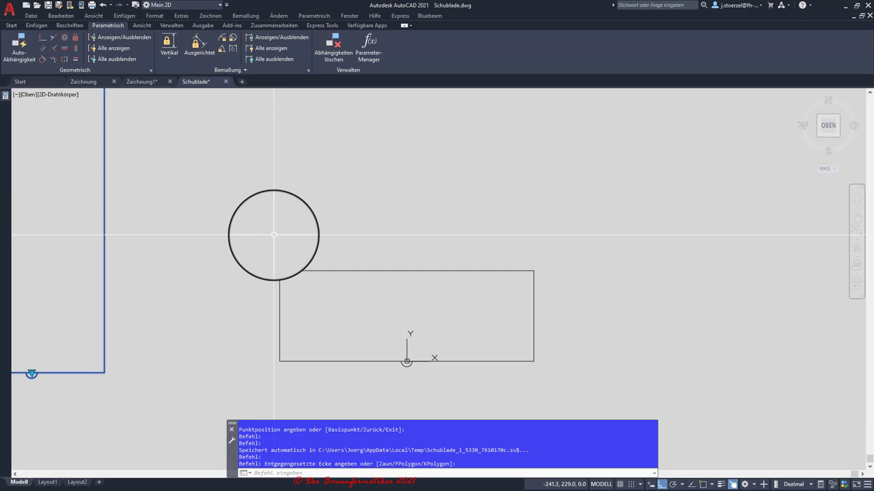
scroll(170, 262, down, 2)
scroll(170, 262, down, 2)
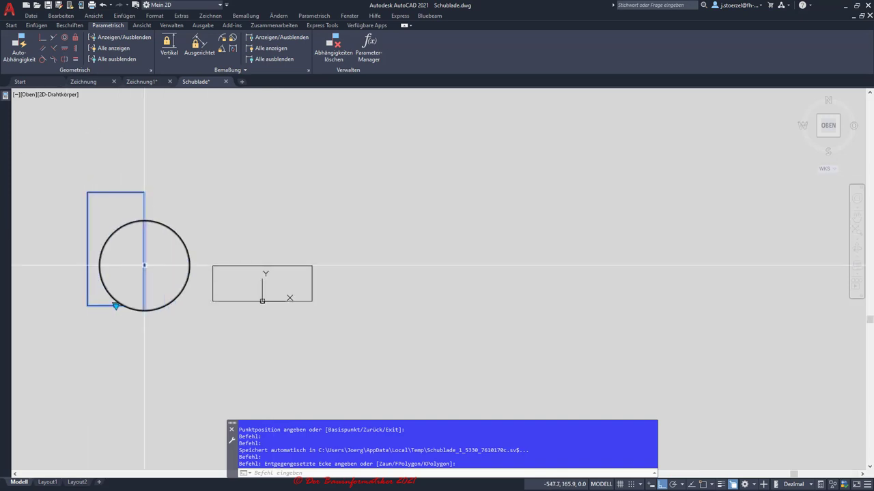
scroll(217, 304, up, 2)
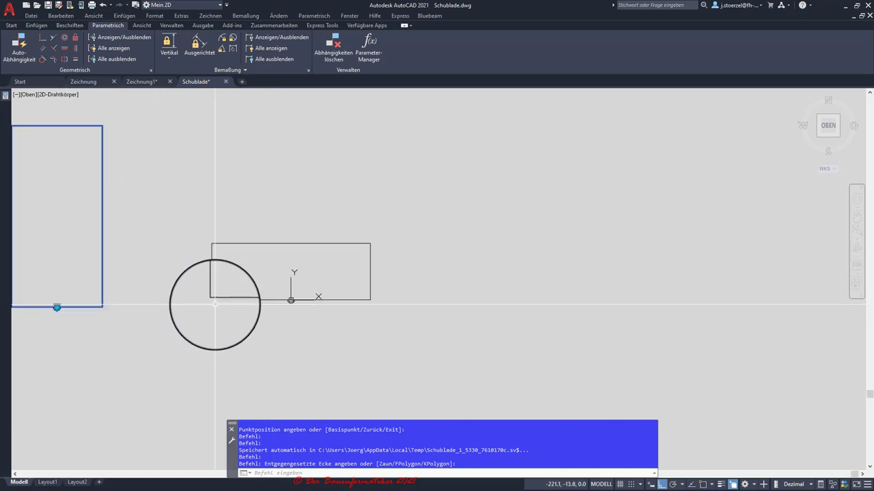
scroll(215, 298, up, 4)
middle_drag(265, 231, 262, 287)
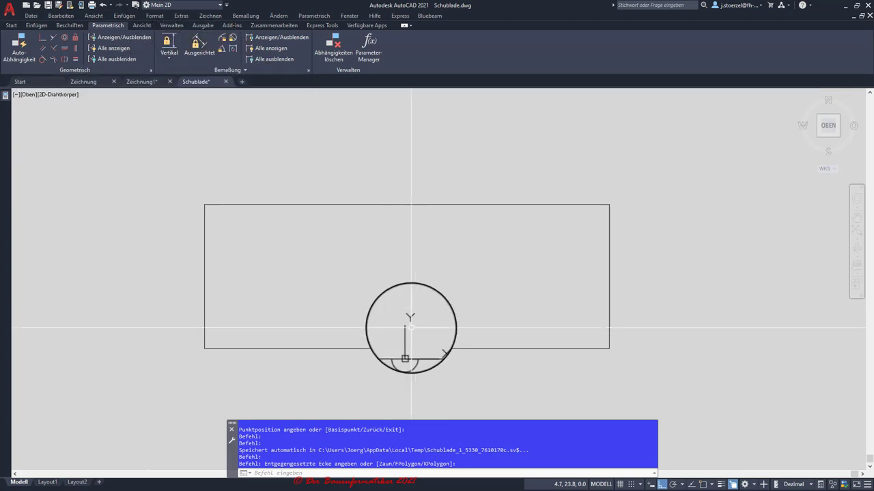
scroll(365, 326, down, 2)
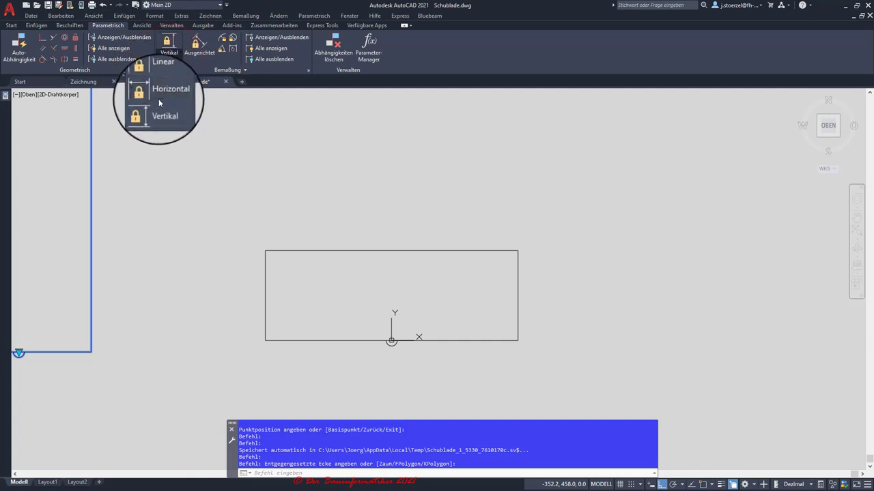
click(157, 94)
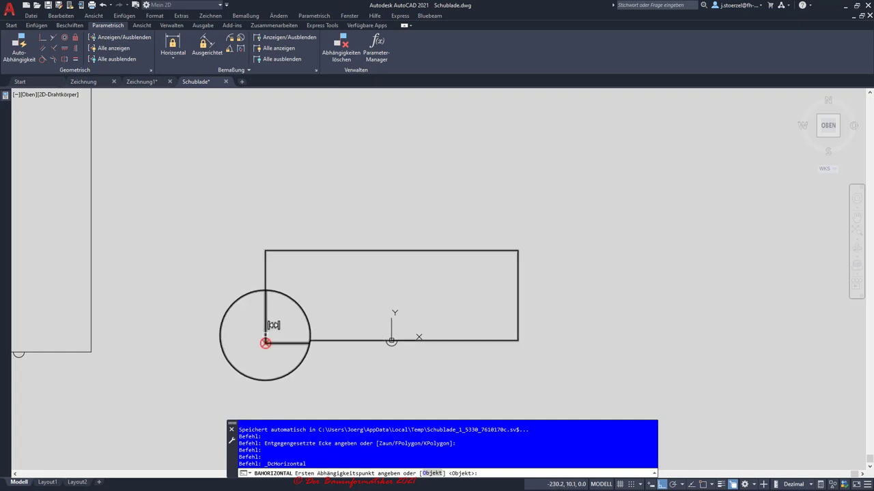
click(265, 344)
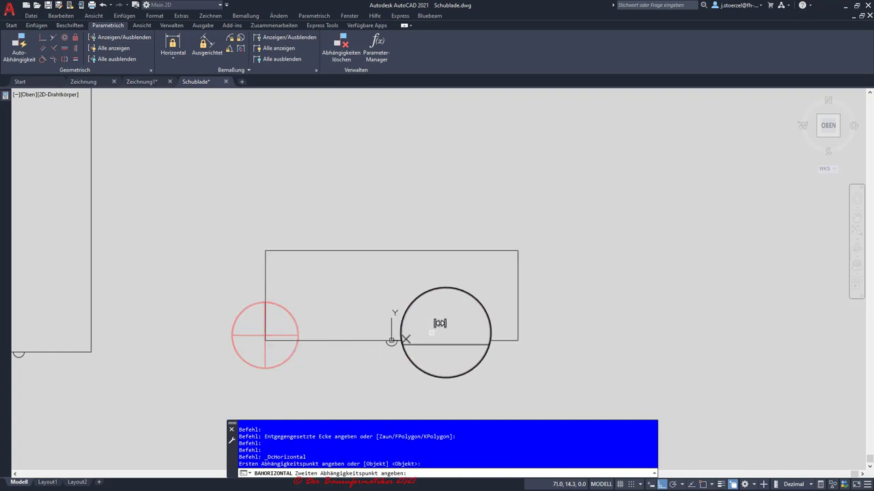
click(517, 343)
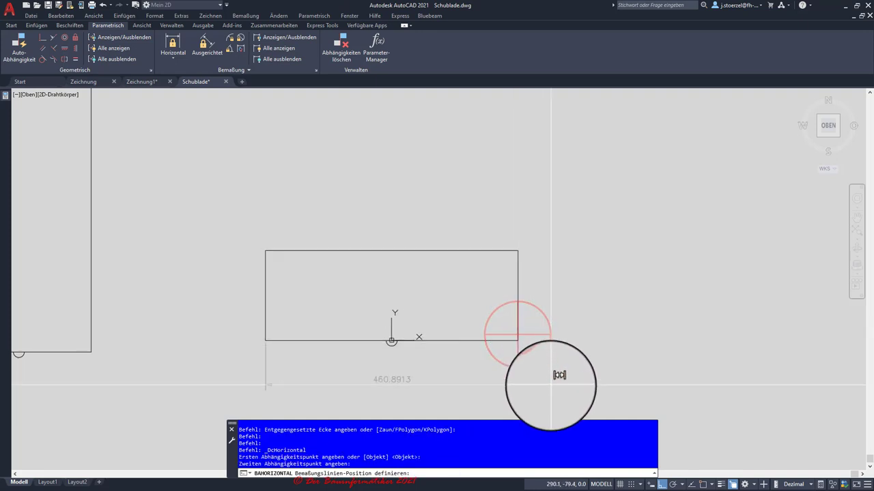
click(550, 390)
click(382, 387)
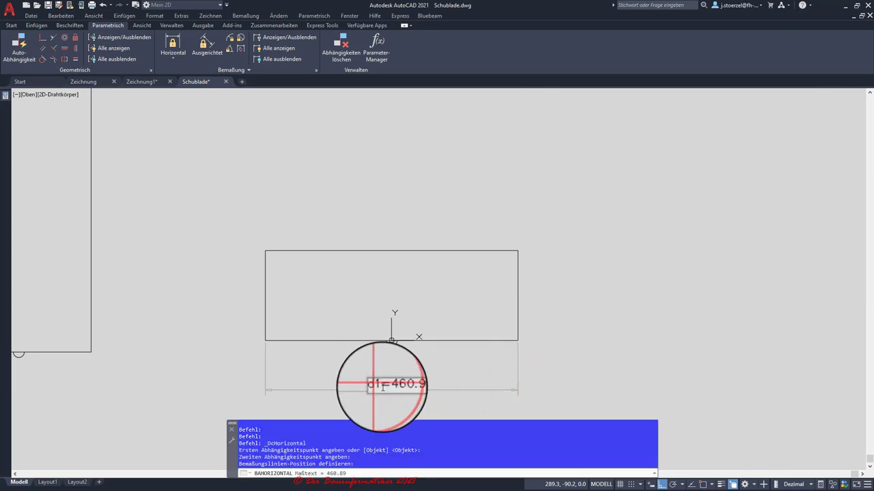
double_click(362, 386)
text(b)
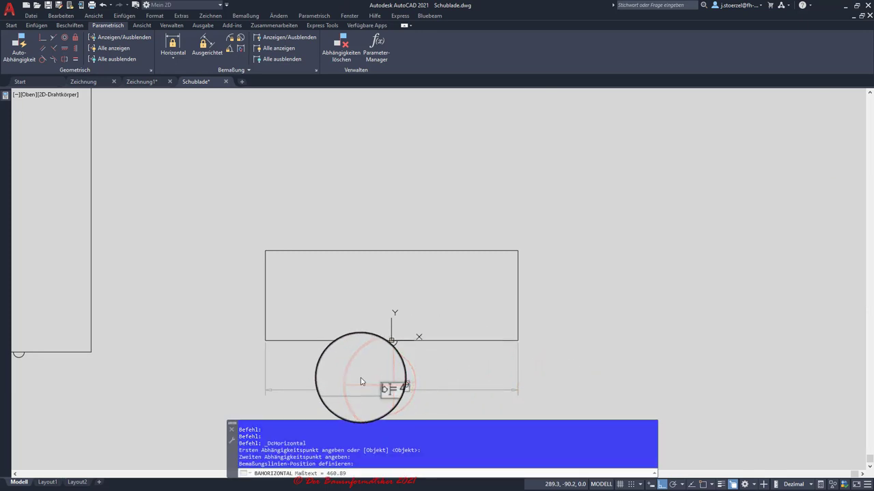
drag(389, 386, 403, 408)
text(b=5)
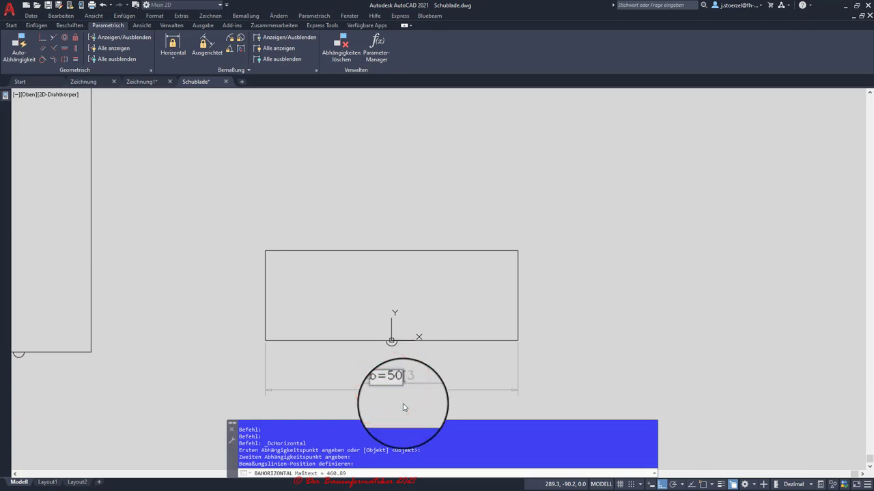
text(0)
key(Return)
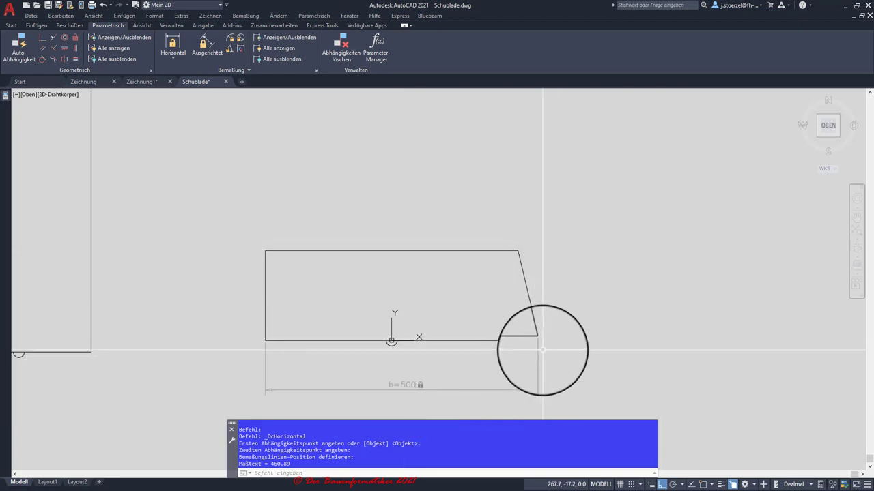
- Undo the distorting constraint and add a horizontal width constraint b=500 below the rectangle
click(102, 6)
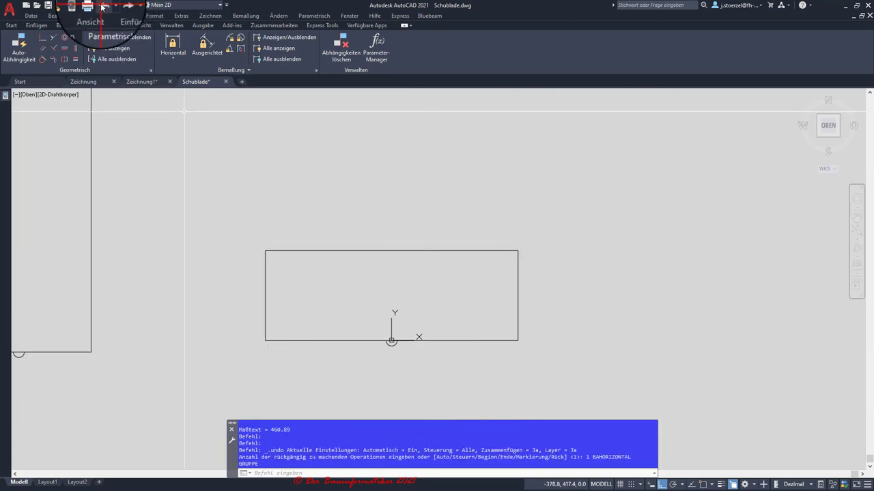
click(170, 55)
click(163, 80)
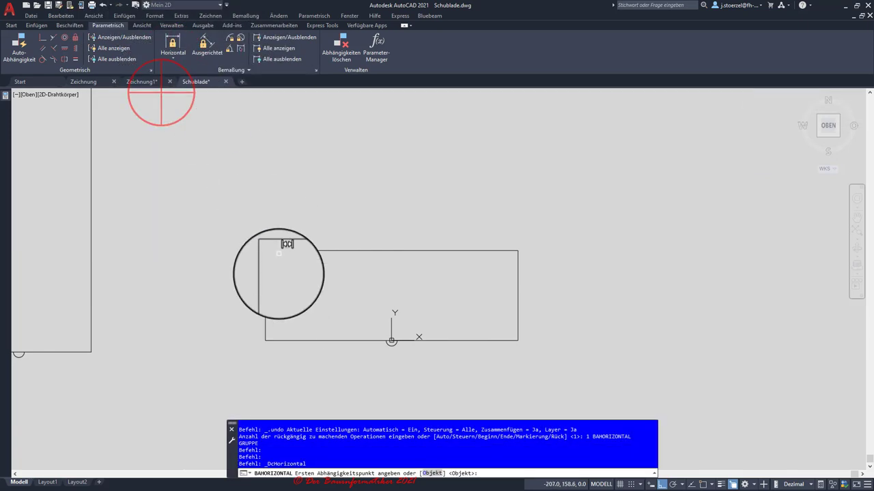
click(265, 340)
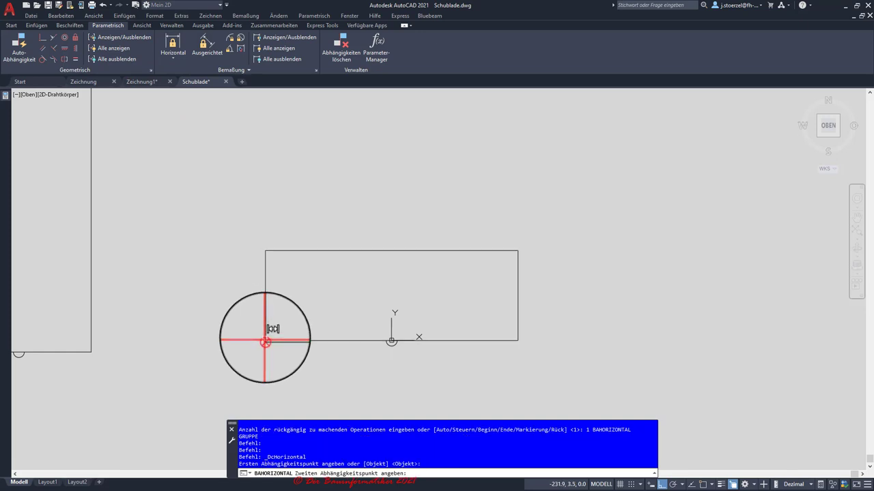
click(517, 261)
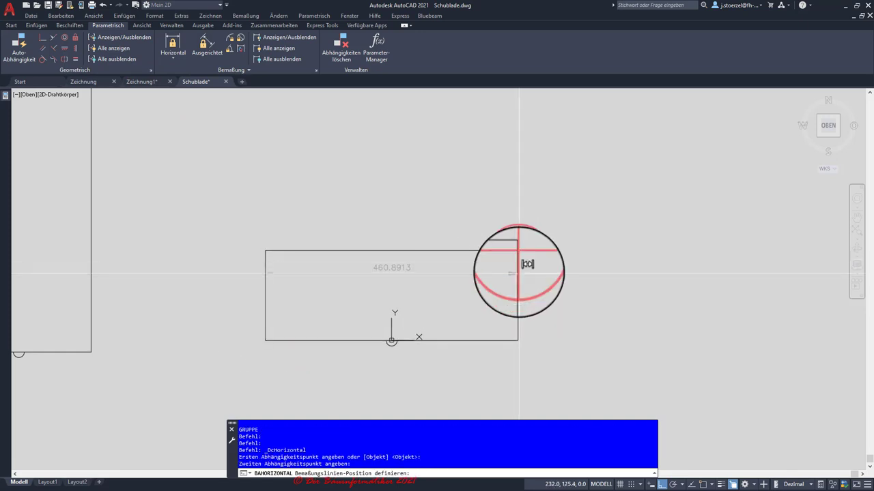
click(516, 404)
text(b=)
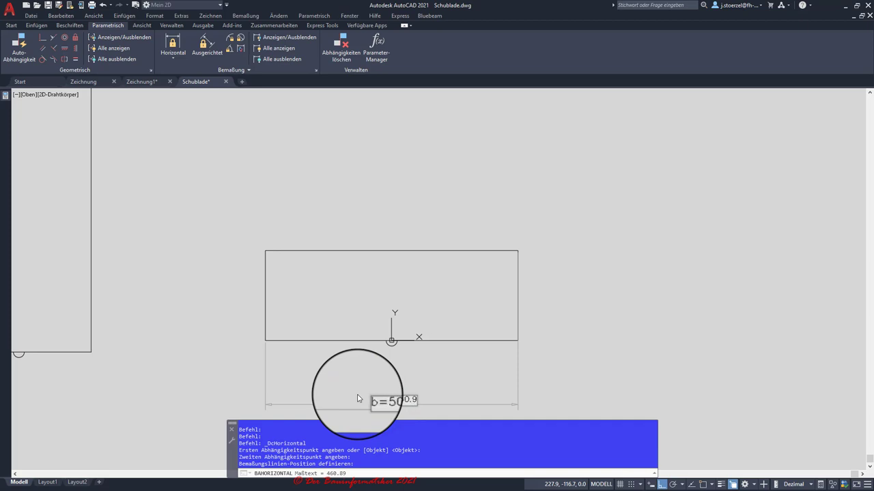
text(500)
key(Return)
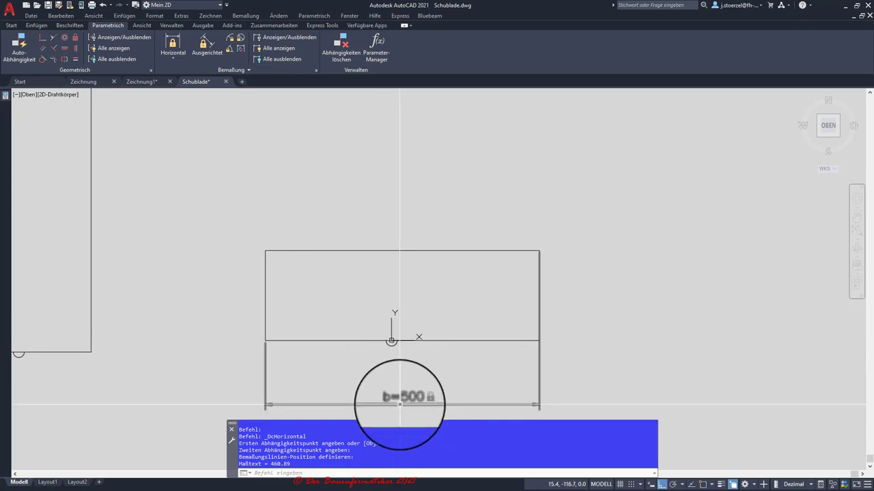
key(Return)
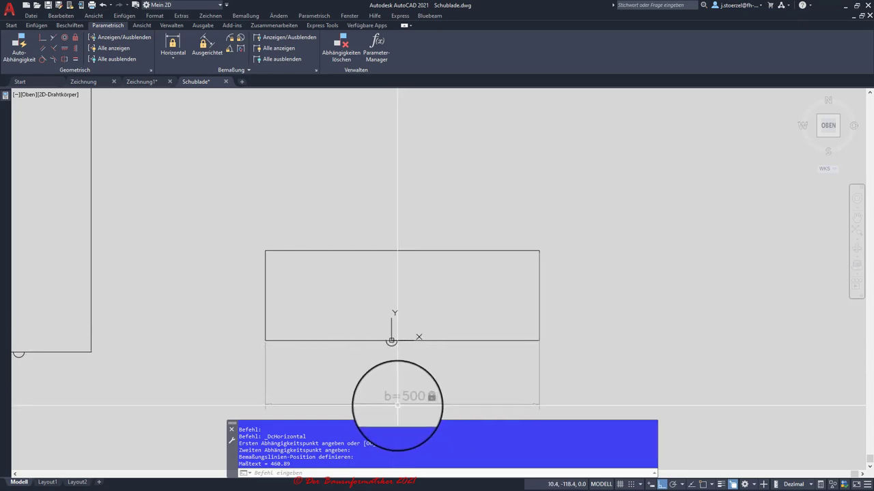
- Change the b=500 width to 700, then undo both the edit and the constraint
click(405, 400)
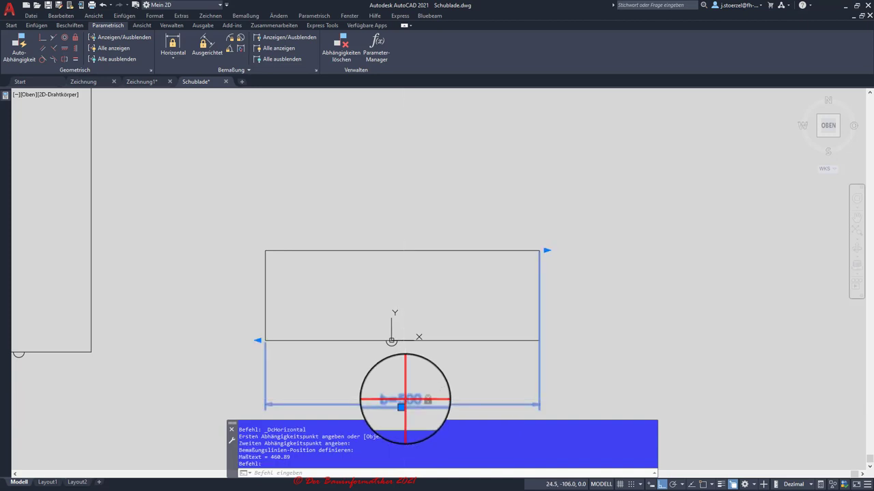
double_click(405, 400)
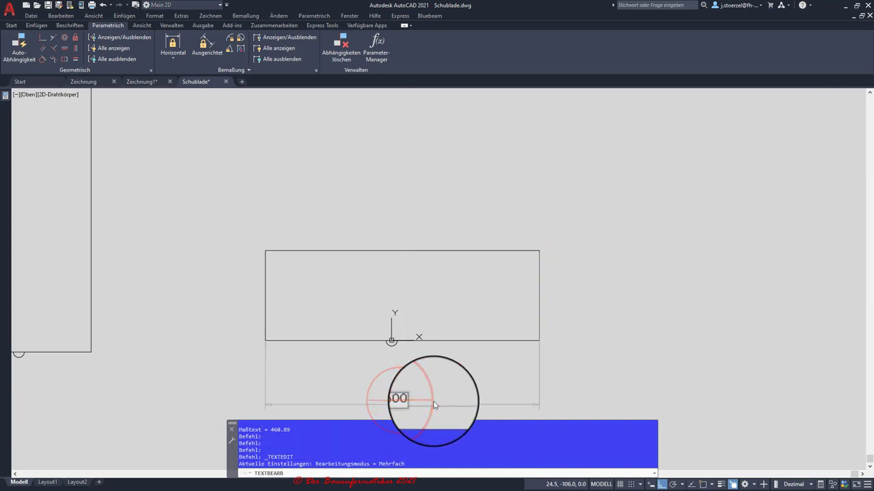
key(Return)
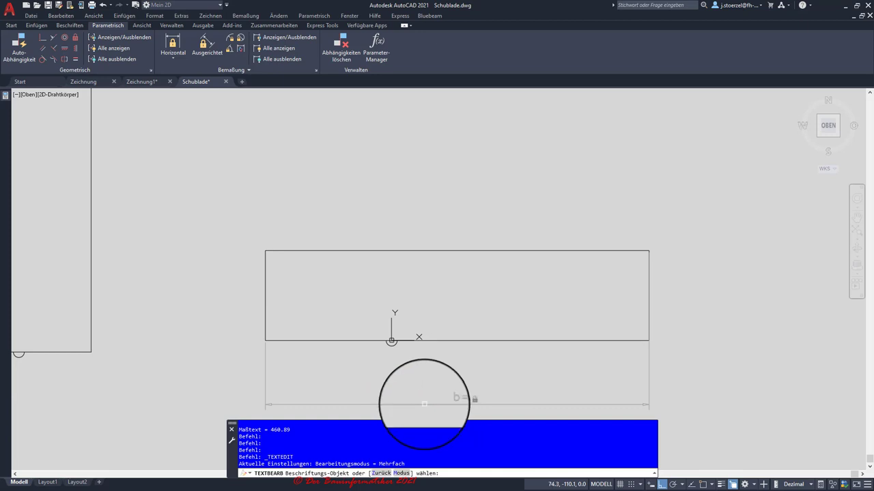
click(104, 5)
click(104, 5)
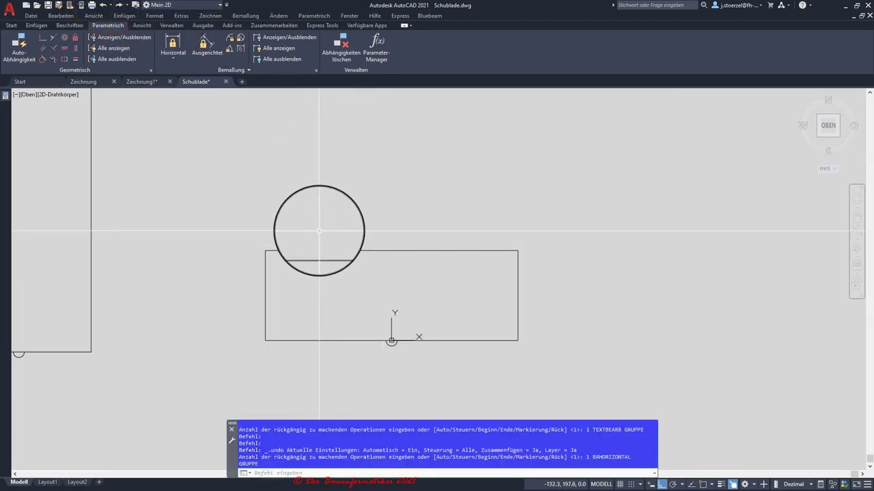
- Cancel a started horizontal constraint, clear the selection, and return to the Start drawing tools
click(172, 59)
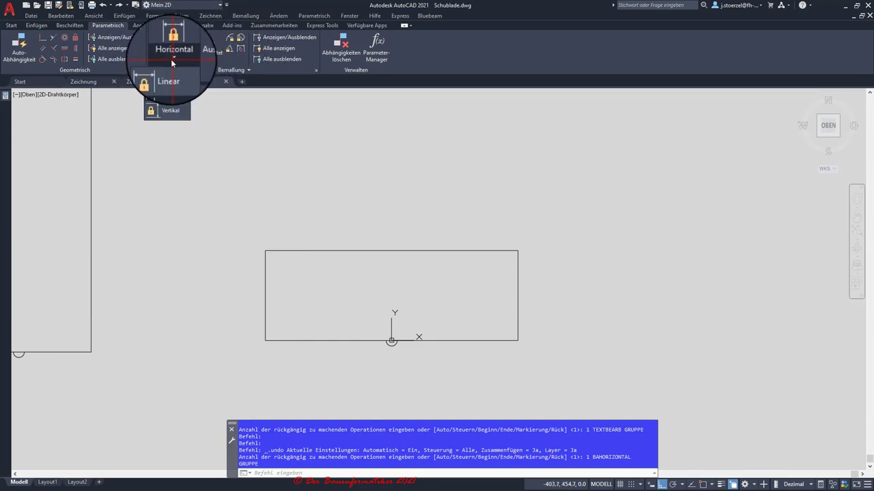
click(168, 92)
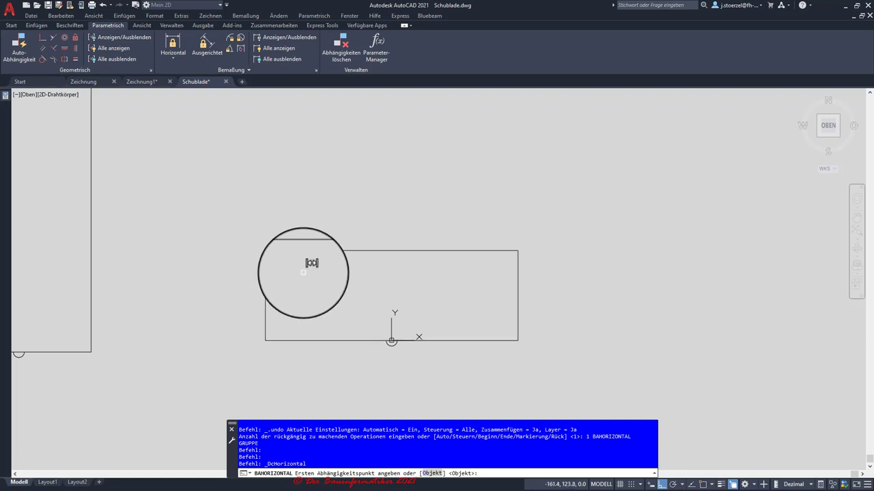
key(Escape)
key(Escape)
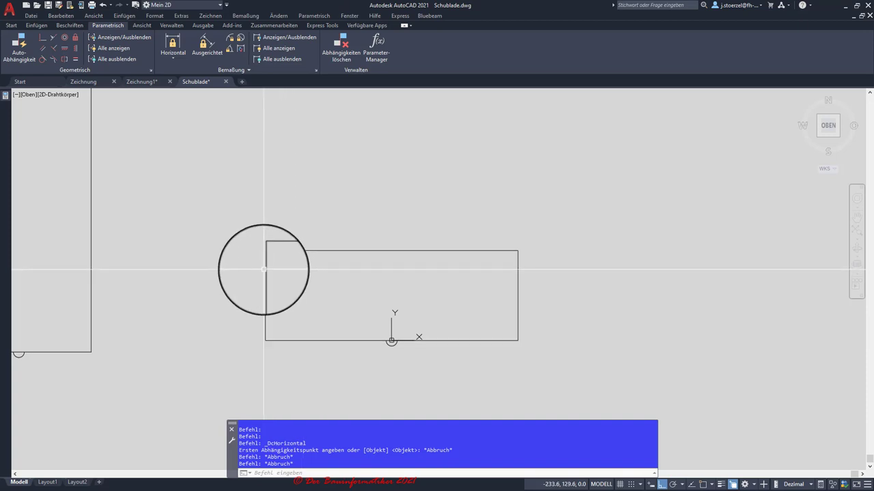
drag(264, 270, 266, 271)
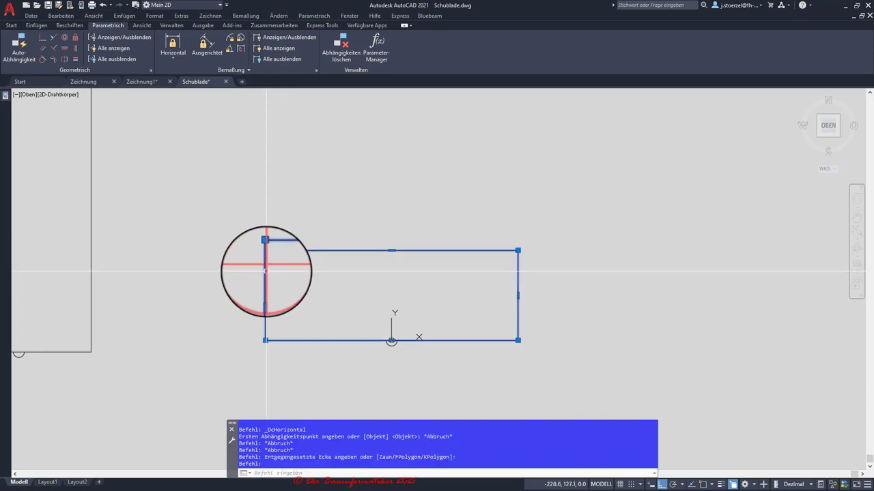
click(266, 271)
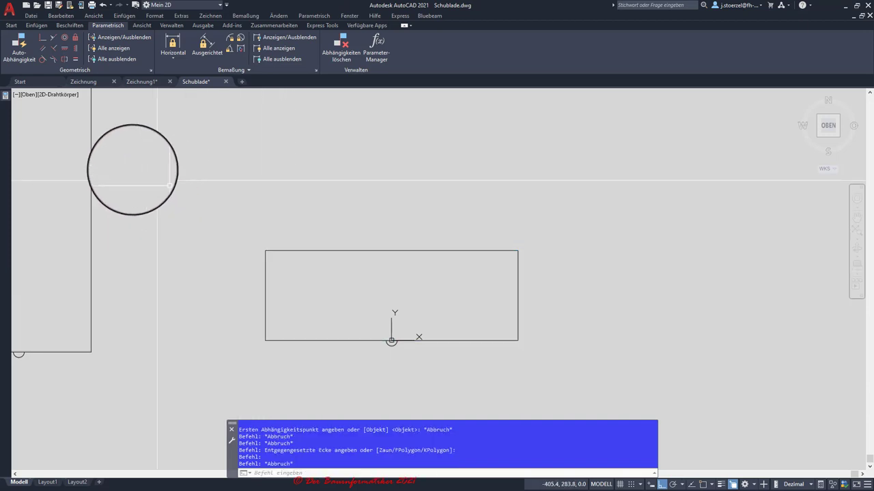
key(Escape)
key(Escape)
key(Escape)
click(14, 26)
- Draw a short vertical line to the right of the rectangle
click(11, 44)
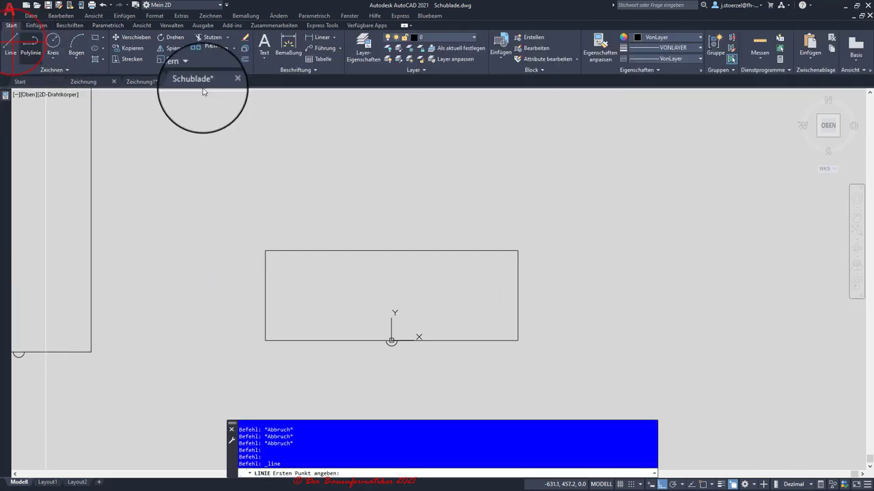
click(567, 338)
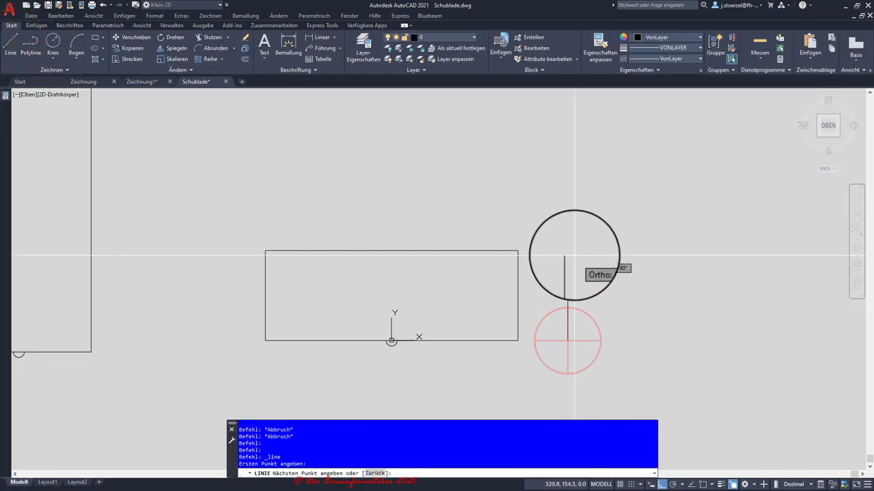
click(567, 242)
key(Escape)
key(Escape)
key(Escape)
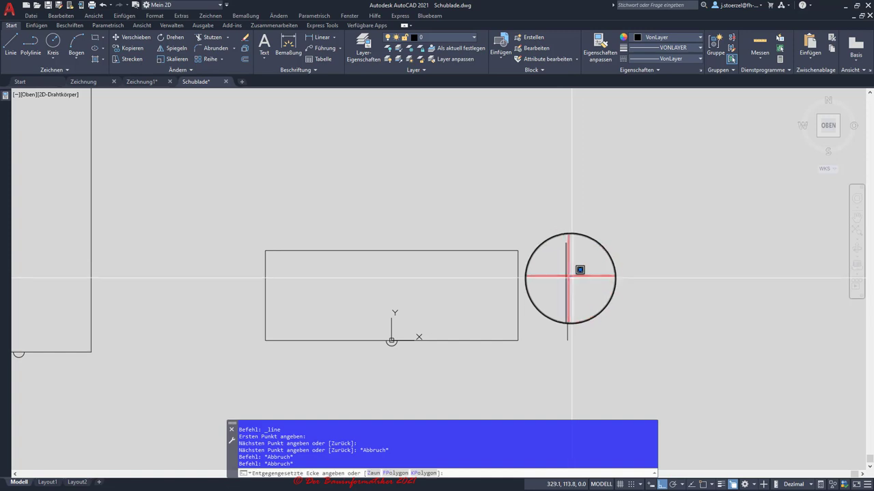
click(568, 277)
click(589, 415)
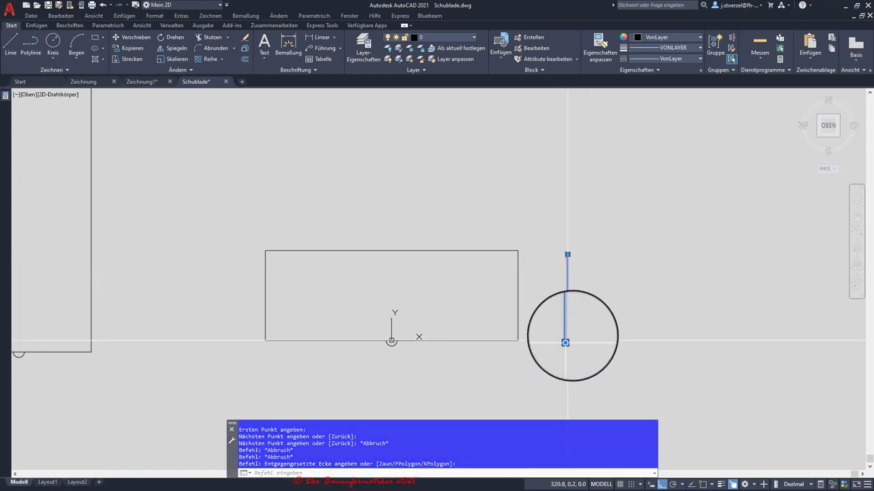
drag(567, 278, 567, 306)
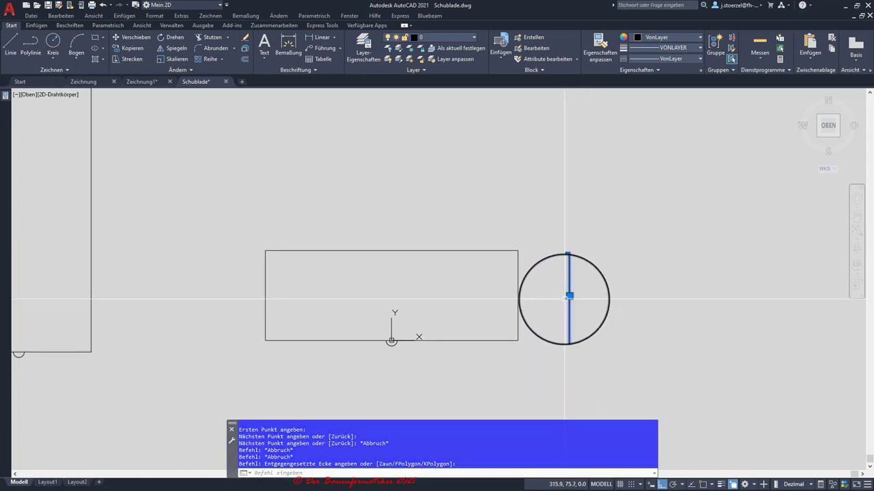
- Draw a circle near the rectangle
click(55, 43)
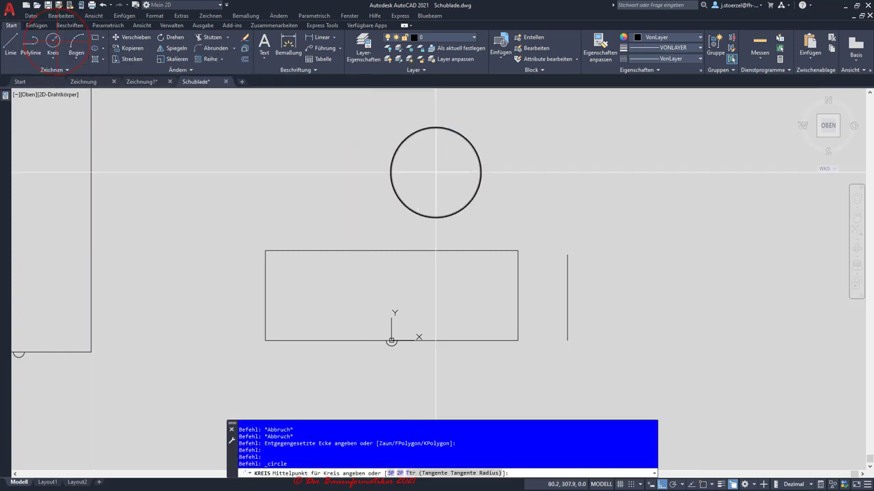
click(432, 175)
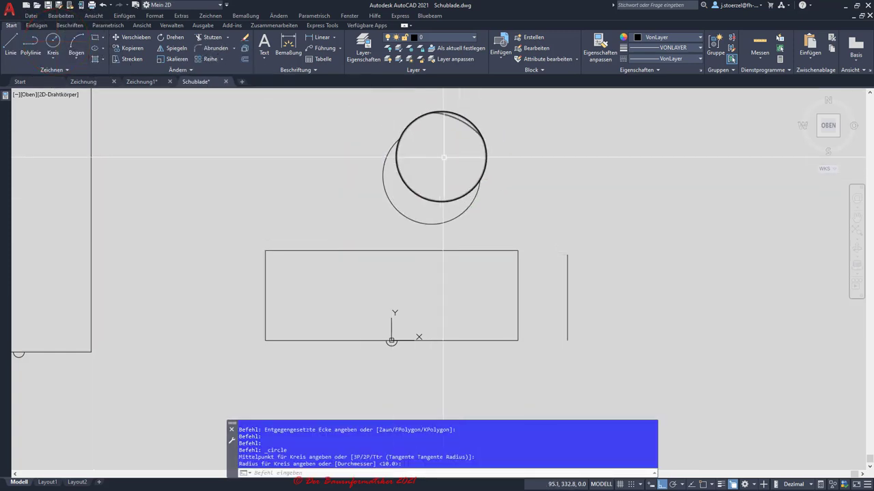
click(419, 223)
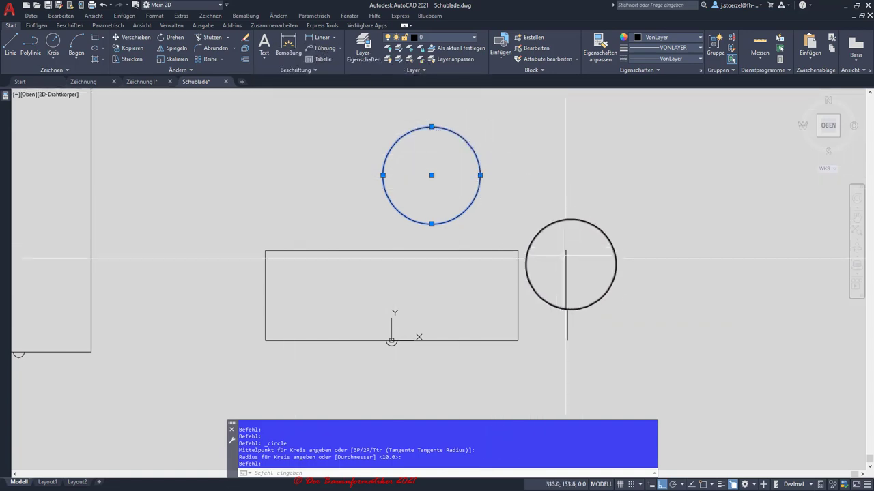
- Delete the circle and the short vertical line, leaving only the rectangle
click(585, 284)
click(551, 245)
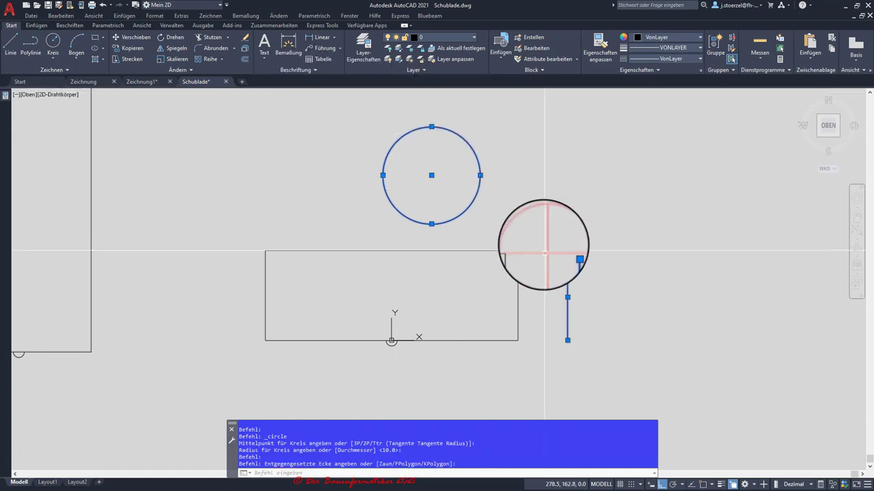
key(Delete)
click(513, 197)
key(Escape)
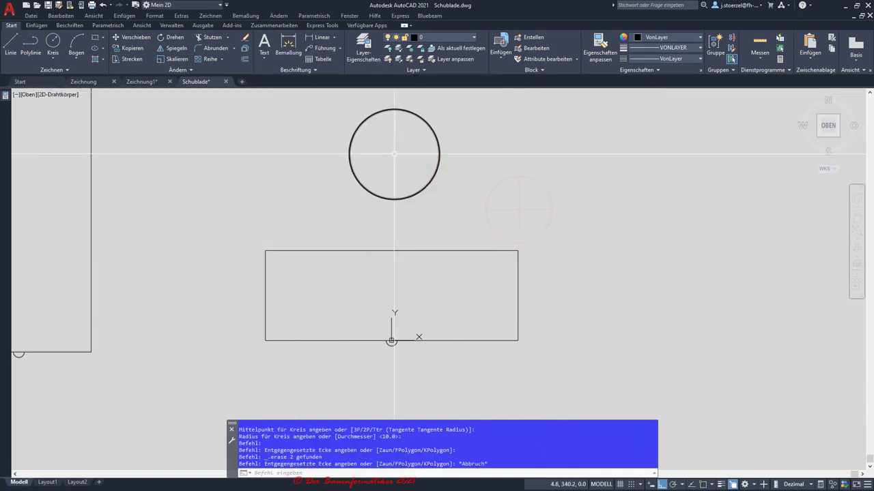
key(Escape)
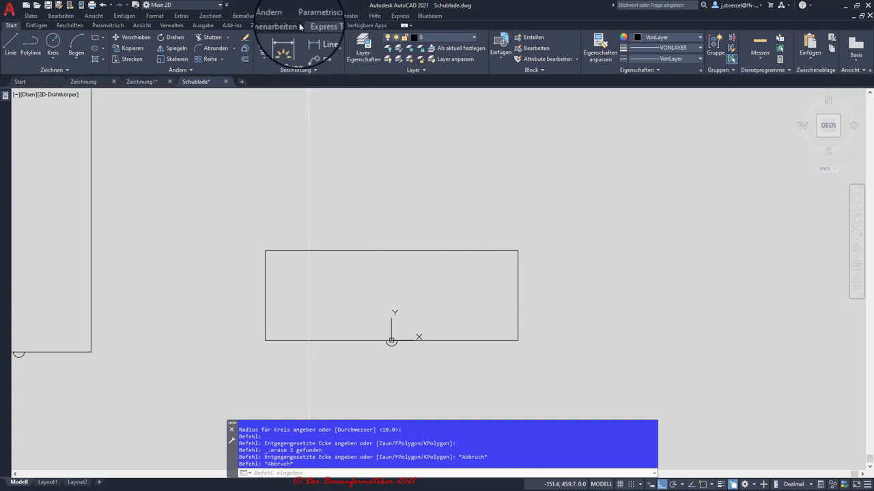
- Add a horizontal width constraint b=600 across the rectangle, then undo it
click(113, 28)
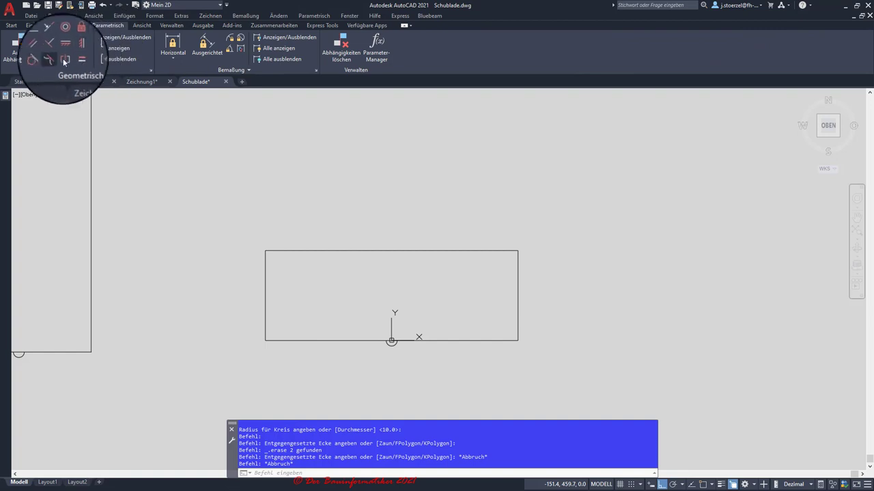
click(171, 59)
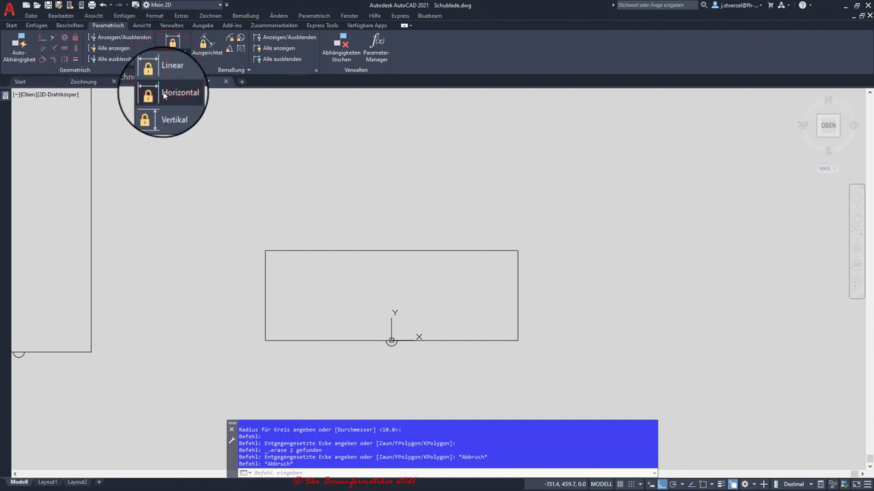
click(163, 96)
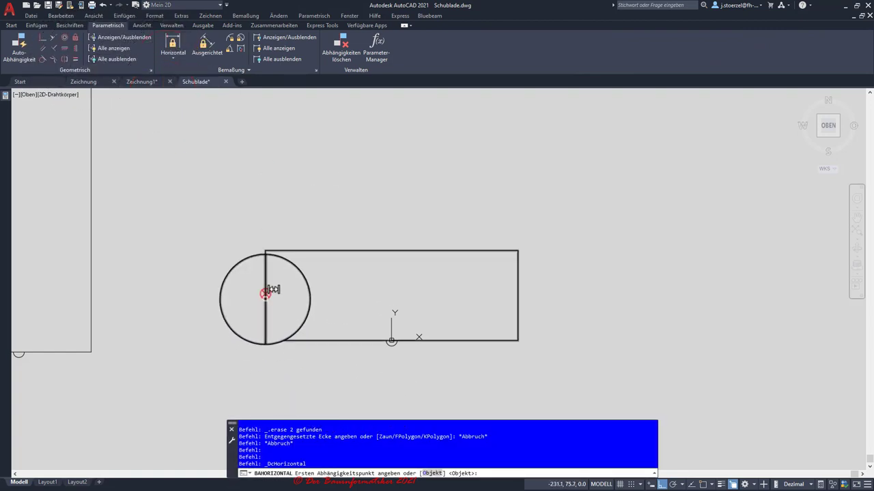
click(271, 295)
click(518, 295)
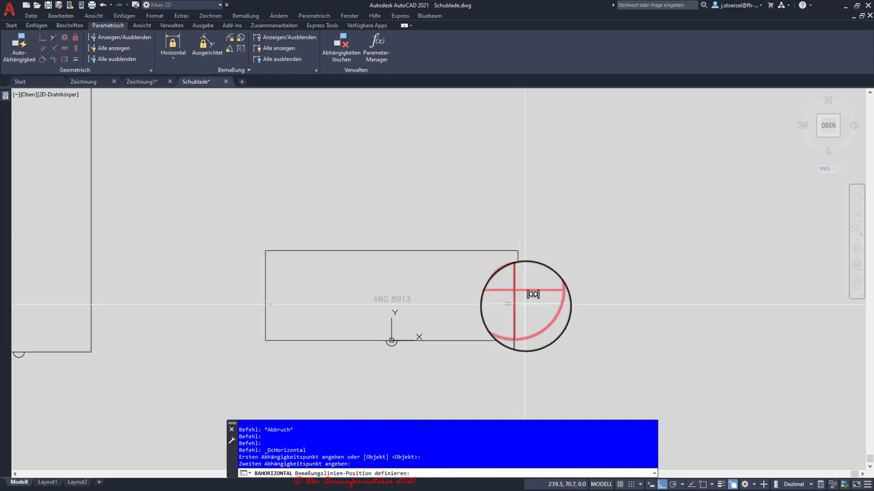
click(541, 392)
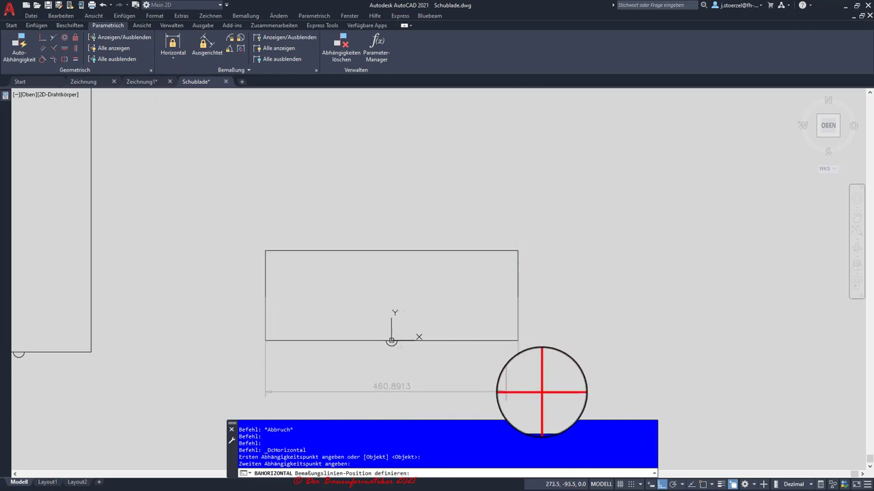
click(379, 386)
text(b=4)
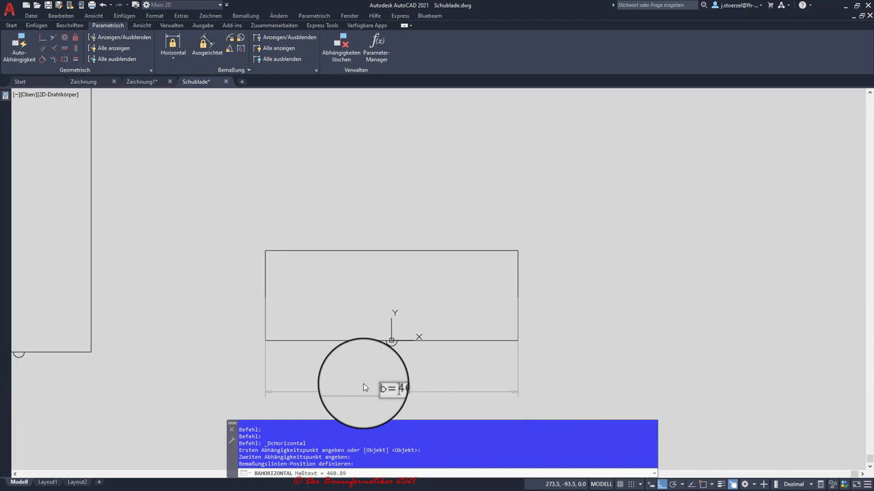
text(600)
key(Return)
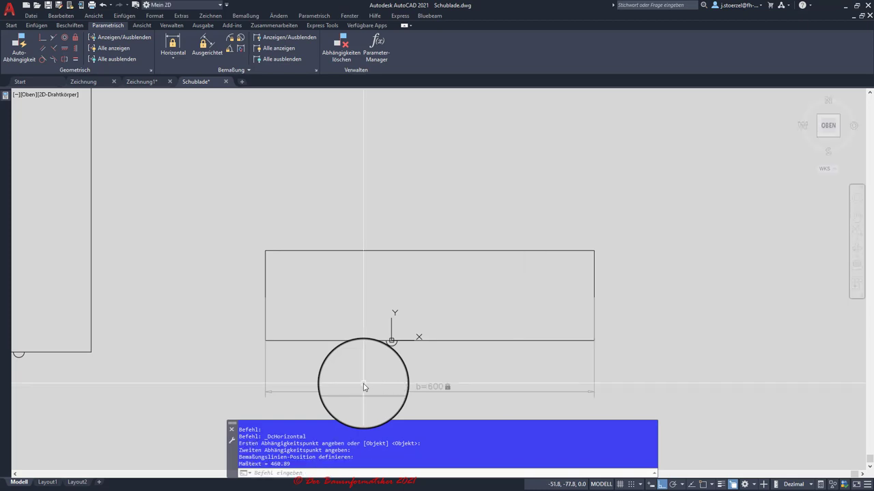
click(103, 5)
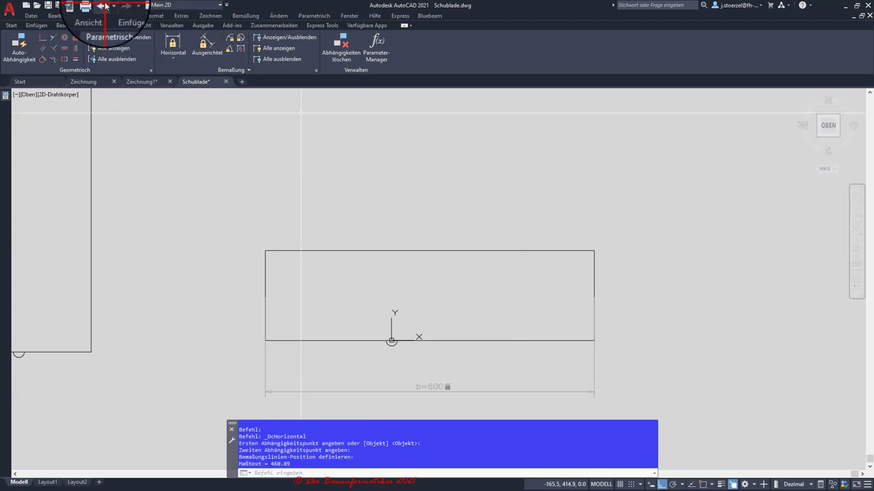
key(Escape)
key(Escape)
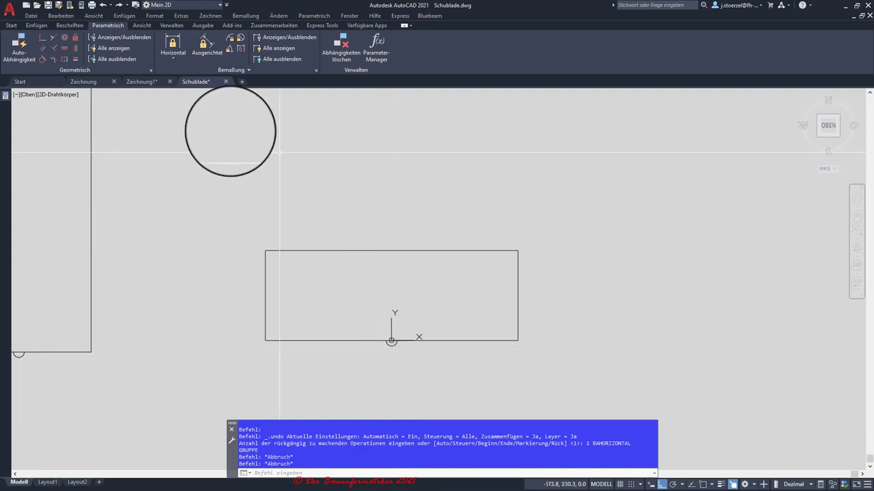
- Draw a vertical line from 0,0 straight up through the rectangle, past its top edge
click(14, 29)
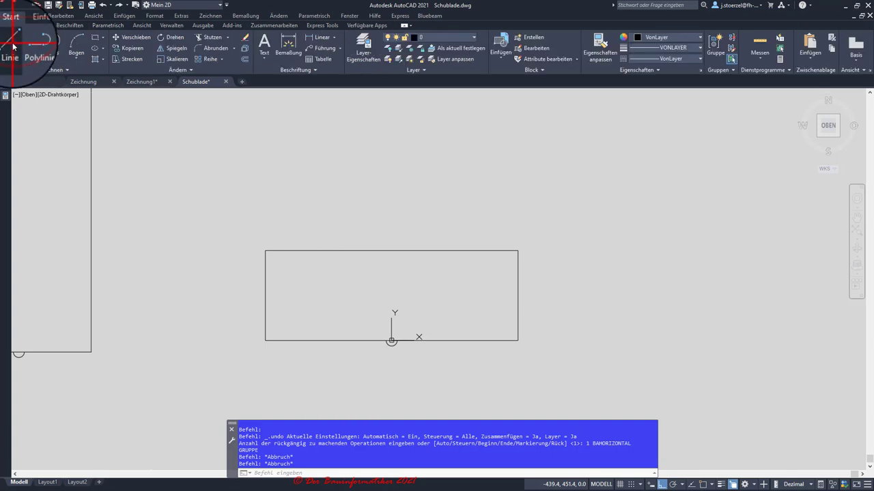
click(10, 47)
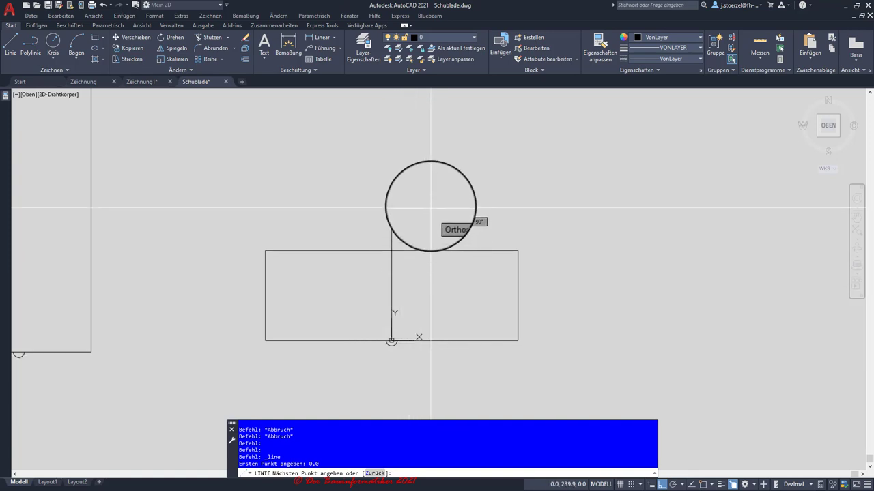
click(421, 162)
key(Escape)
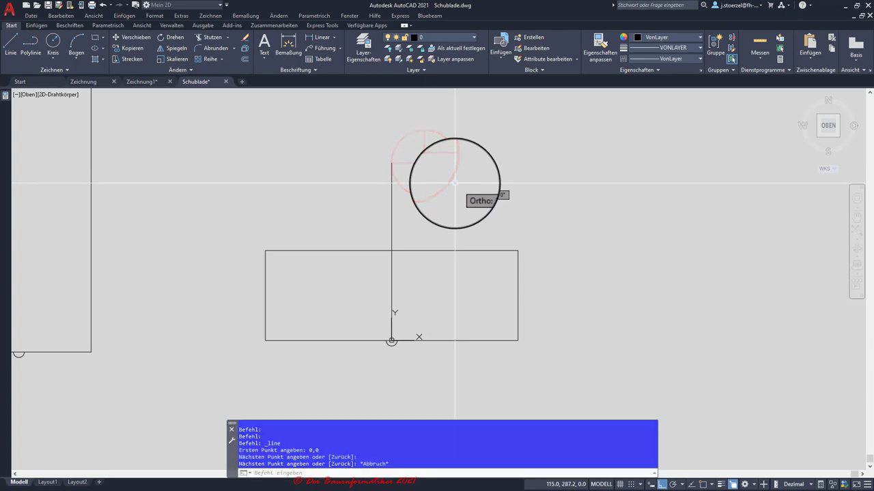
key(Escape)
key(Escape)
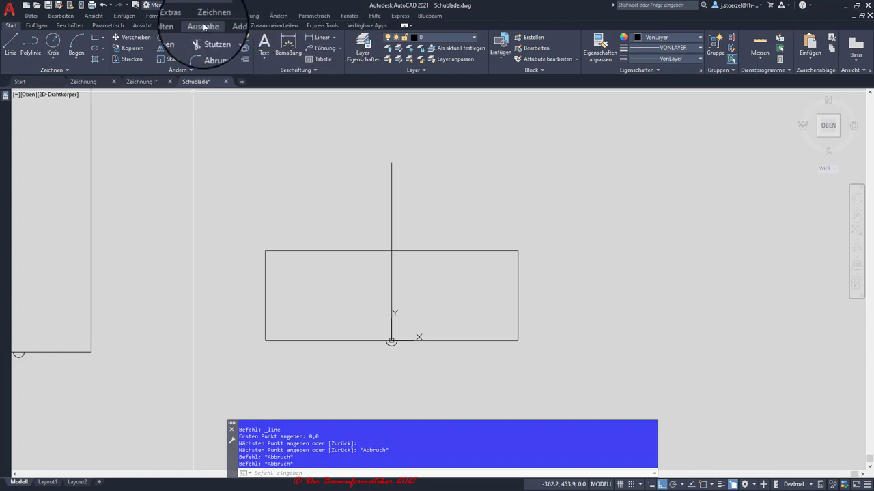
click(102, 25)
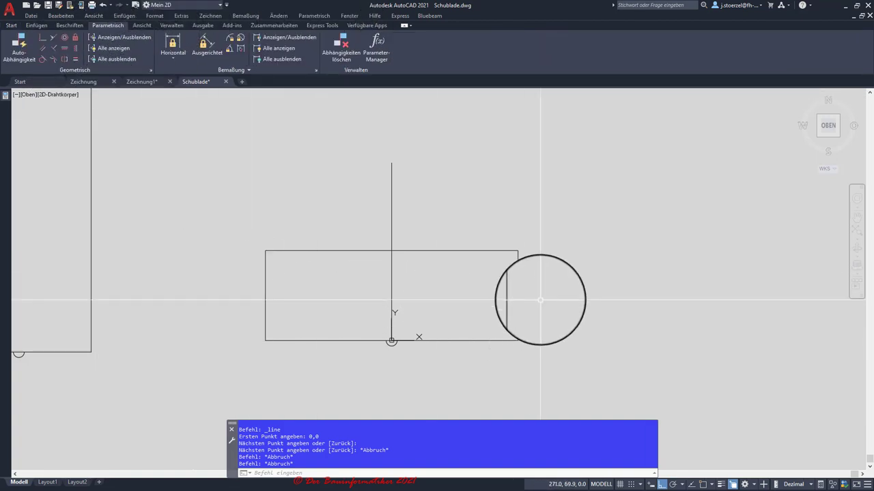
- Add a symmetric constraint pairing the left and right edges about the vertical centre line
click(63, 61)
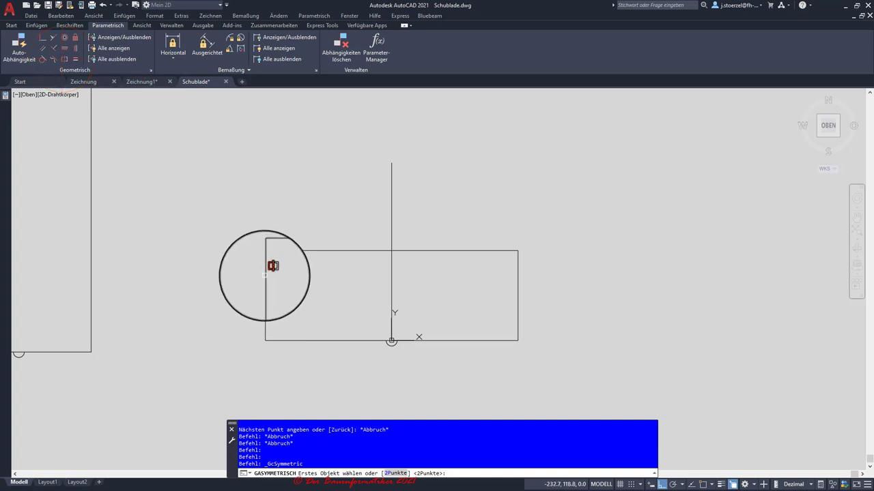
click(266, 274)
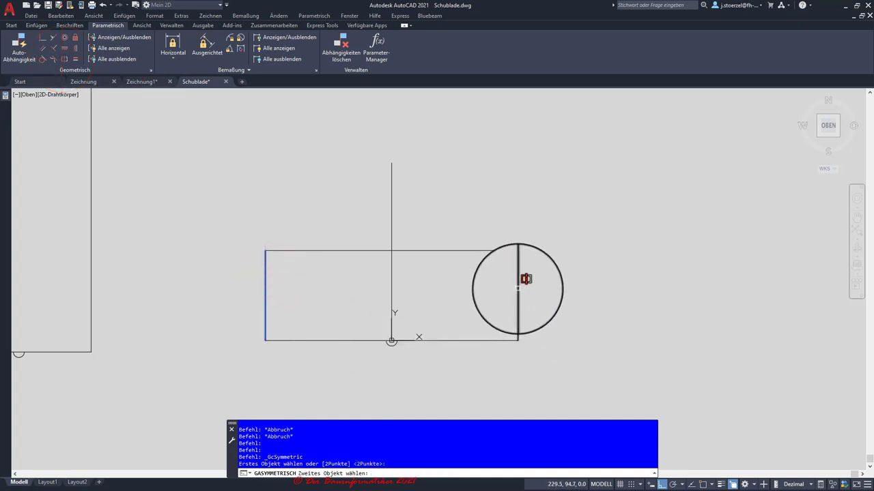
click(518, 287)
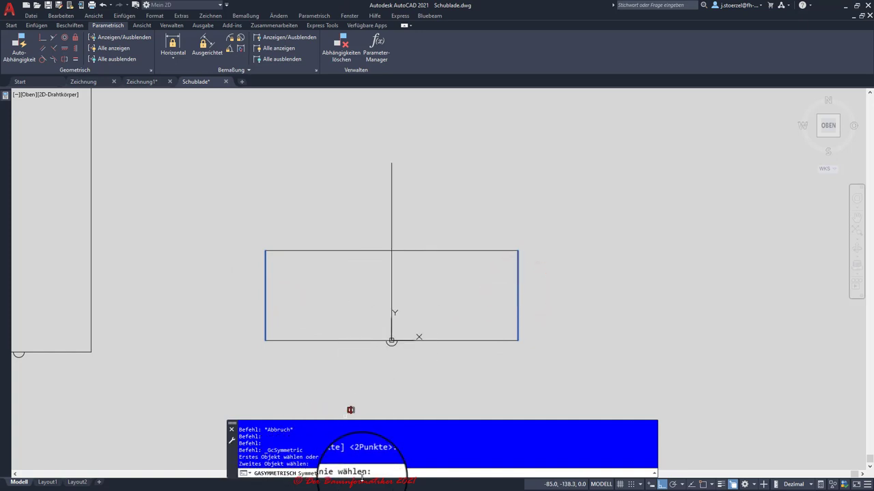
click(400, 262)
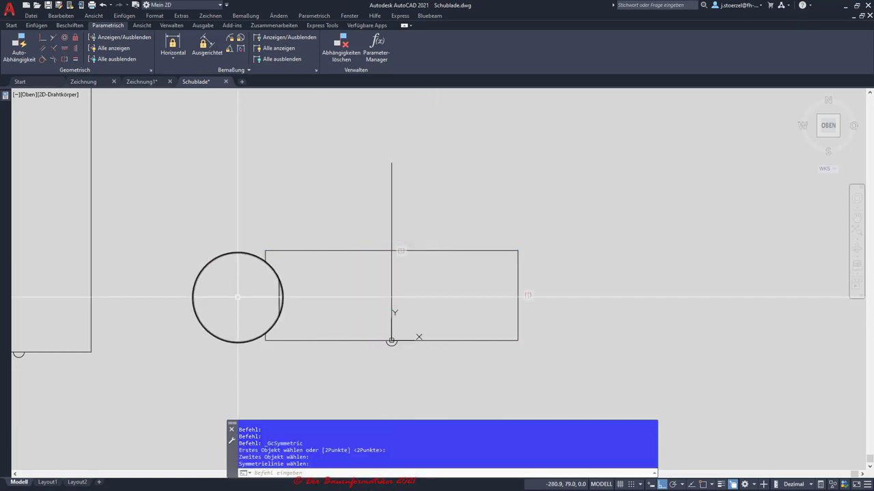
drag(405, 239, 527, 298)
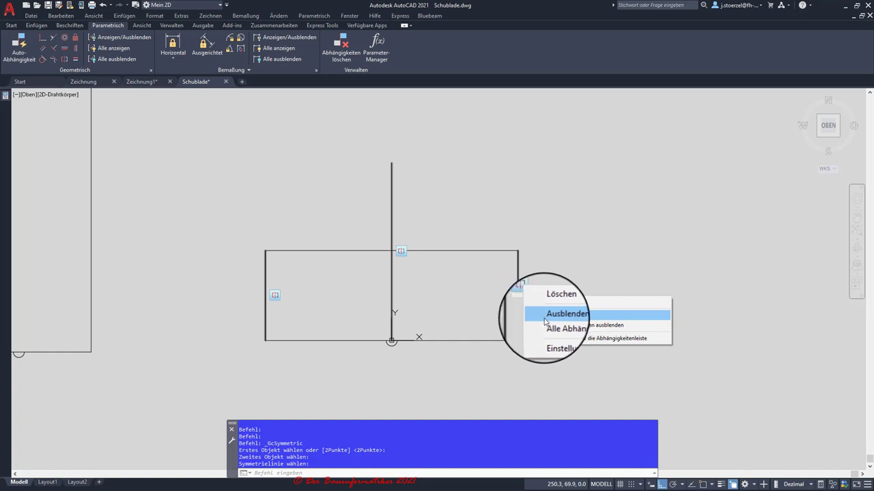
key(Escape)
key(Escape)
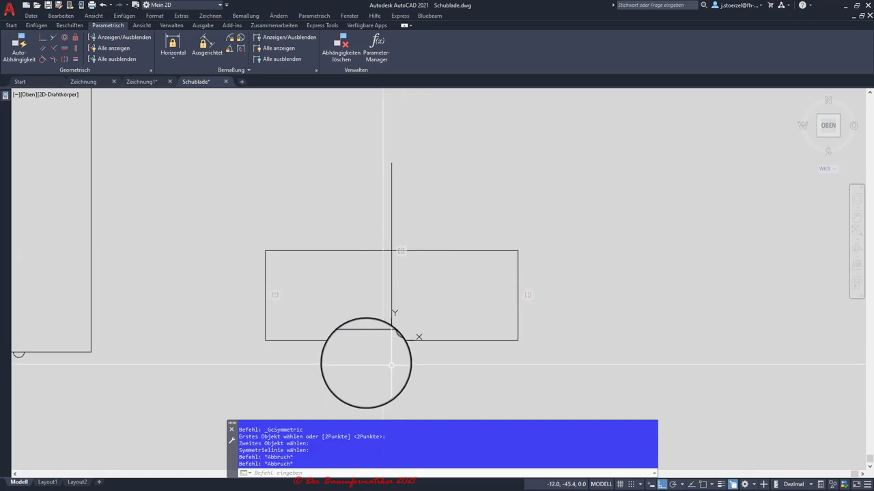
- Place a horizontal distance constraint between the left and right edges, below the rectangle
click(174, 62)
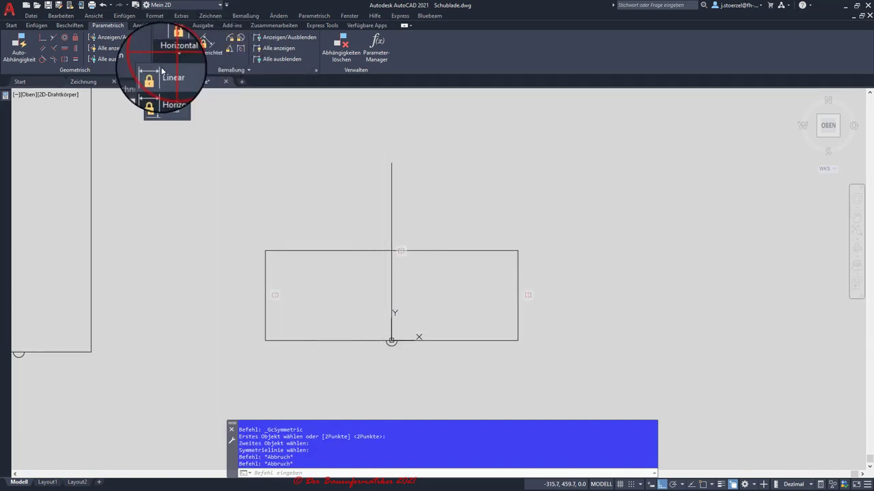
click(174, 93)
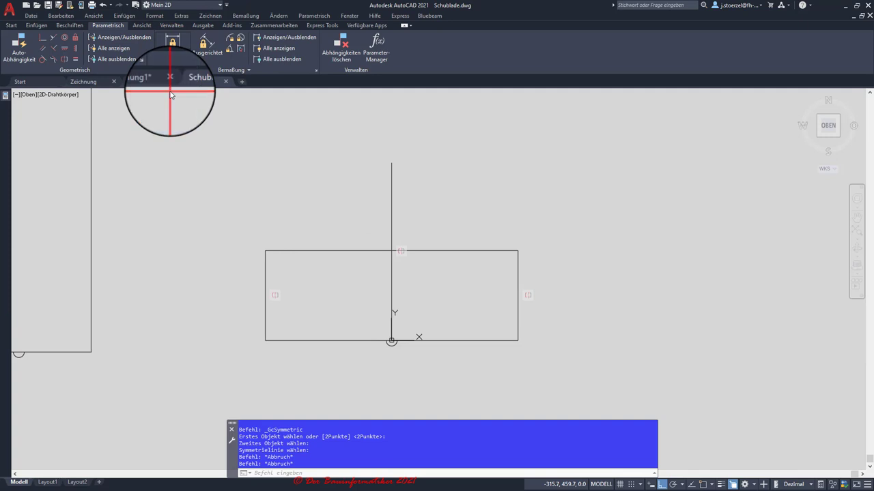
click(271, 340)
key(Escape)
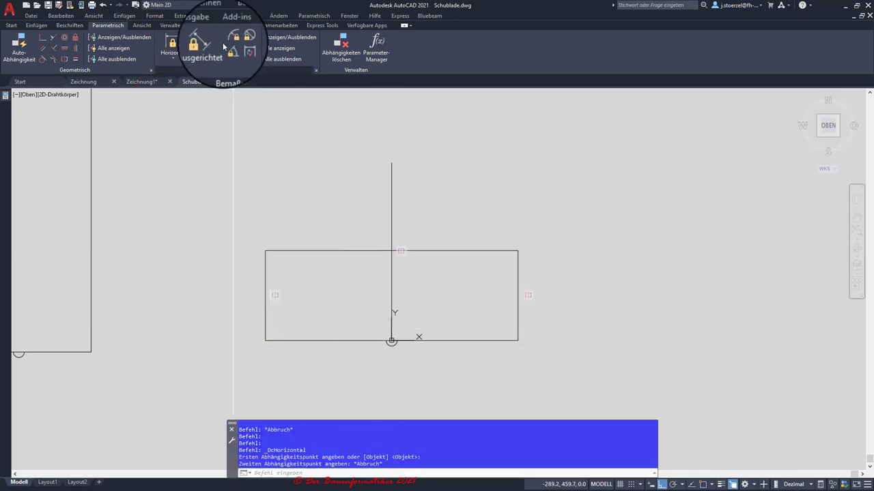
click(173, 58)
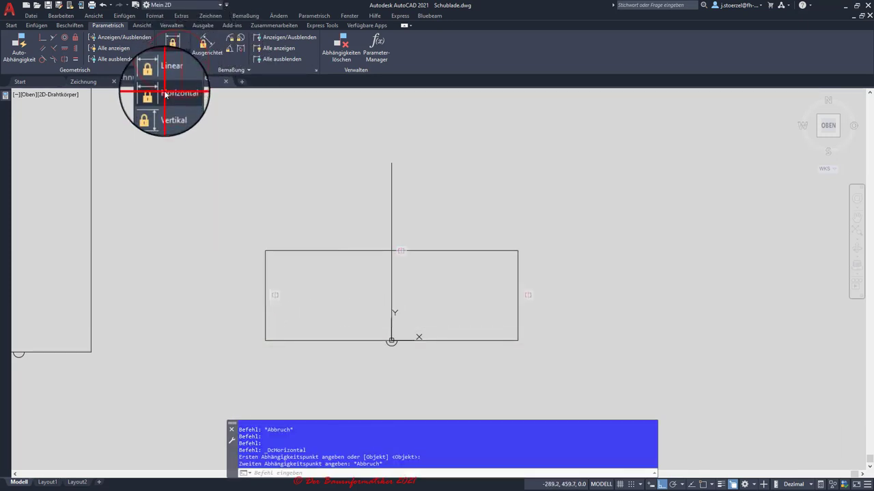
click(176, 102)
click(264, 296)
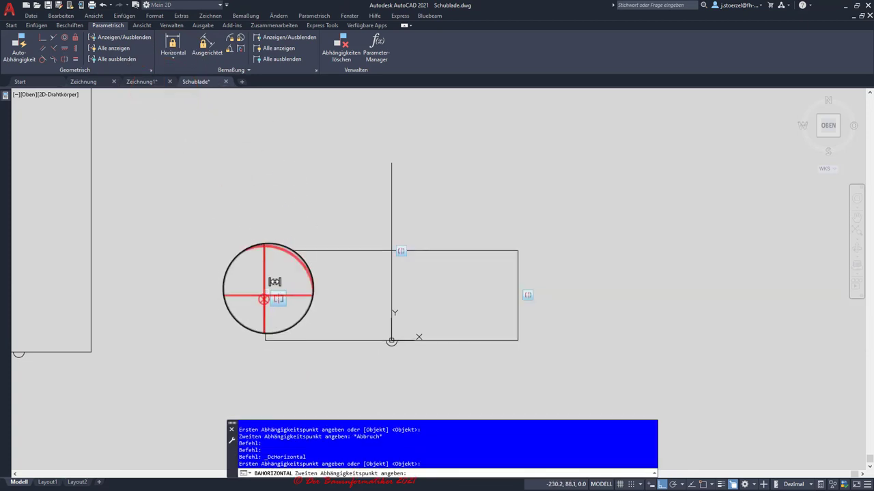
click(518, 296)
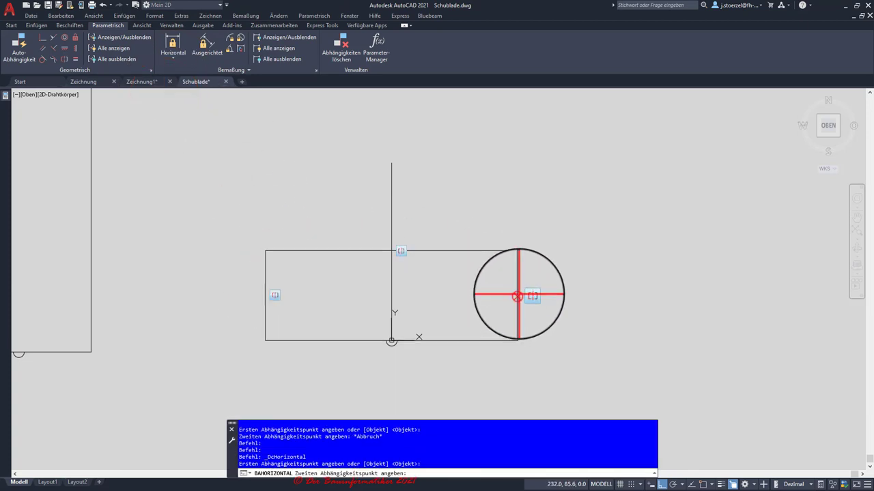
click(540, 383)
- Rename the width constraint d1 to b and set its value to 600
double_click(381, 373)
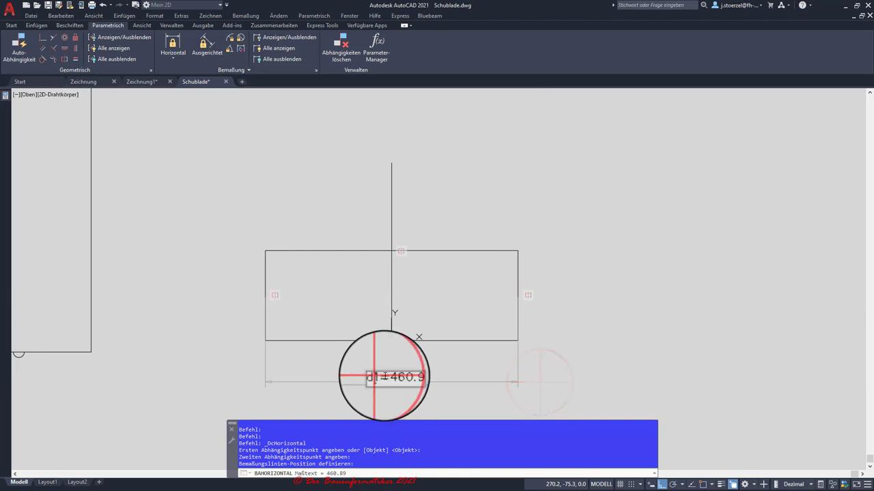
text(b)
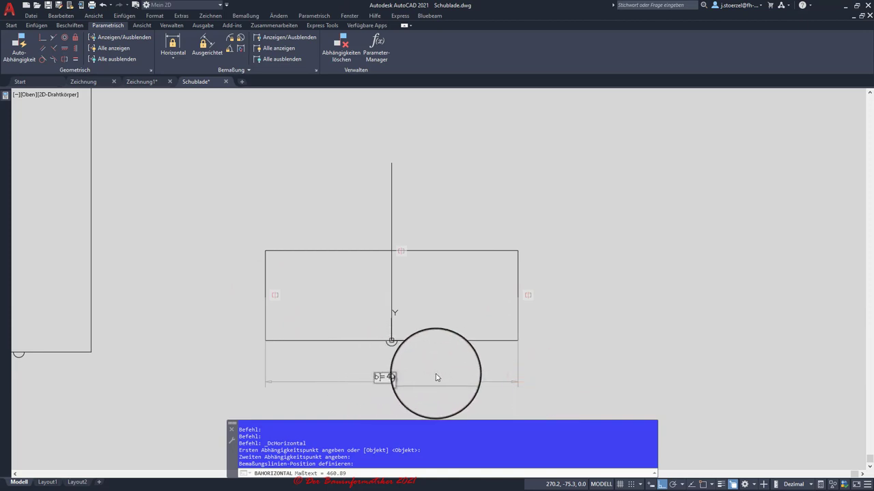
double_click(390, 376)
text(600)
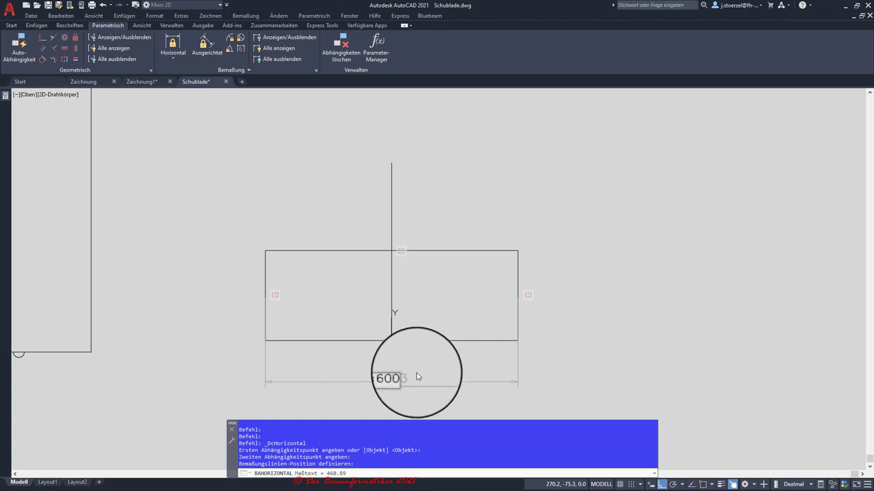
key(Return)
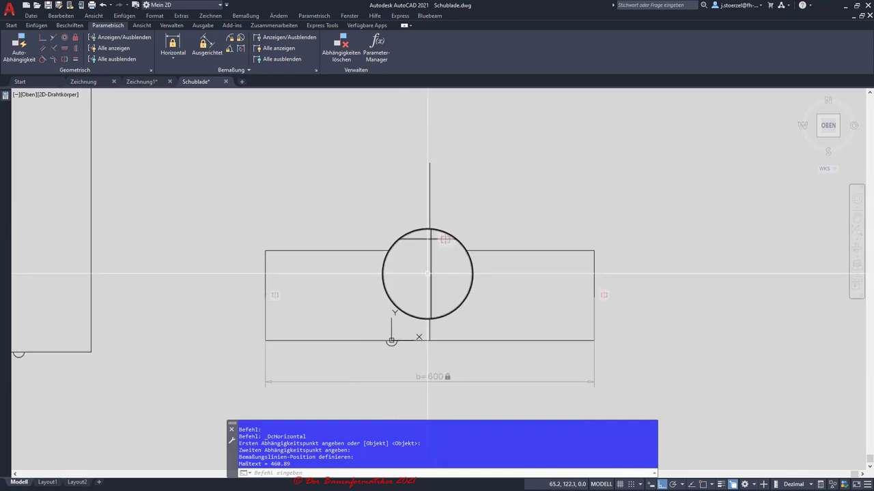
click(426, 236)
click(426, 280)
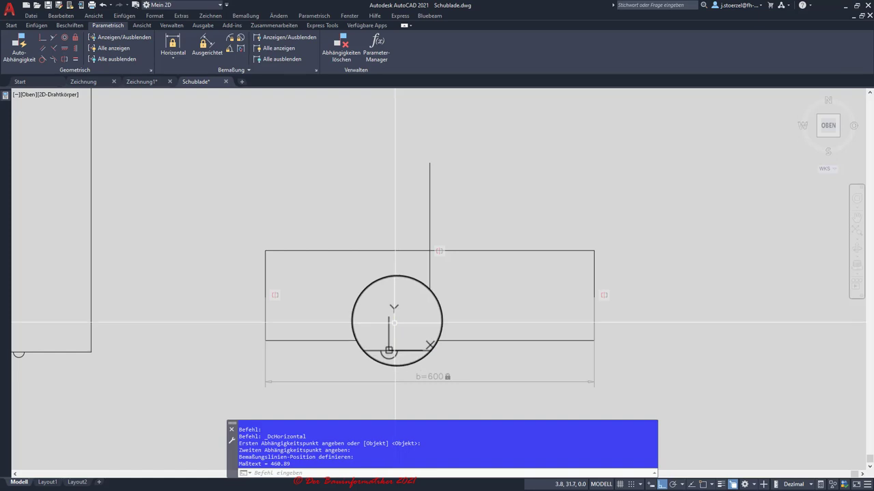
- Undo the b=600 horizontal width constraint
click(103, 6)
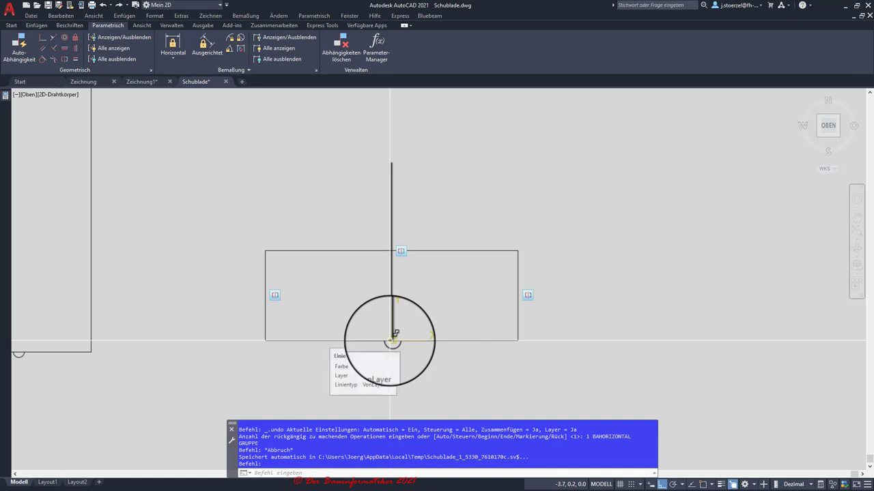
- Apply a fix constraint where the vertical centre line meets the rectangle's top edge
click(75, 38)
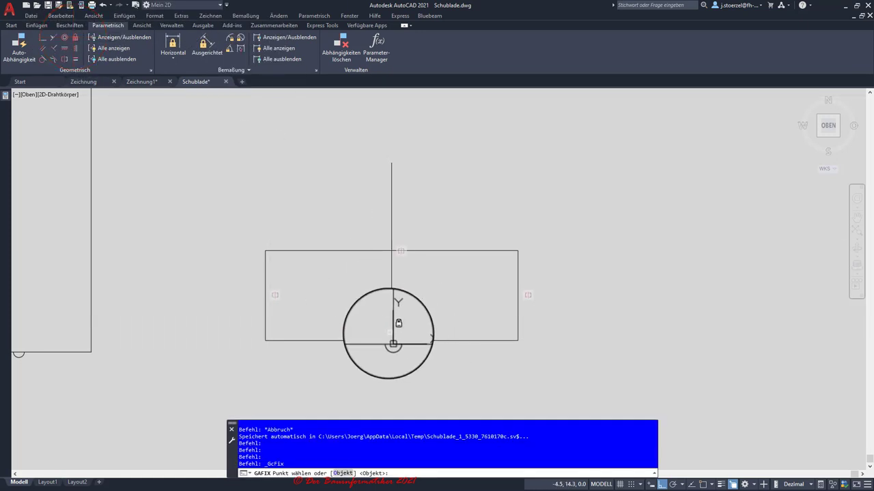
click(392, 331)
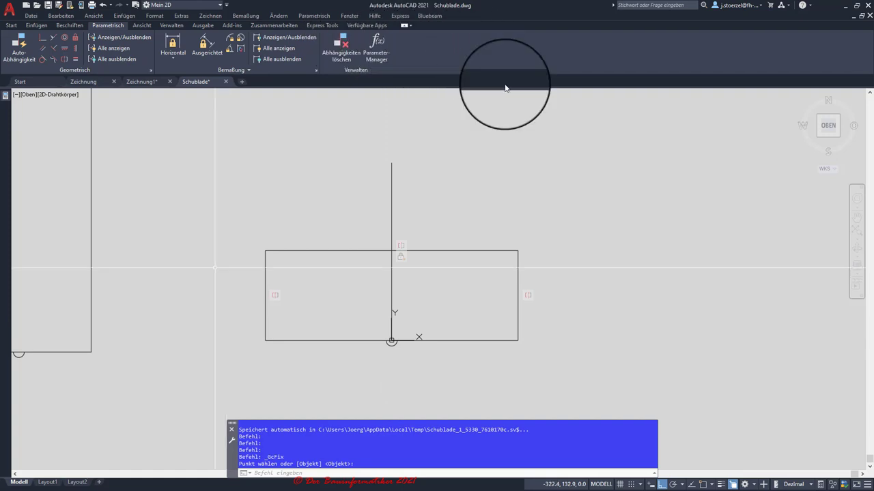
click(172, 58)
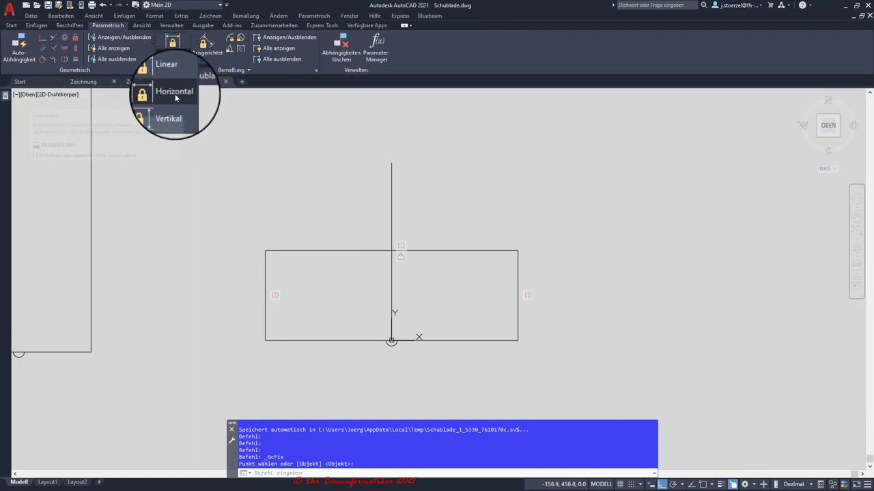
- Add a horizontal width constraint b between the edge midpoints, accepting 460.9
click(175, 93)
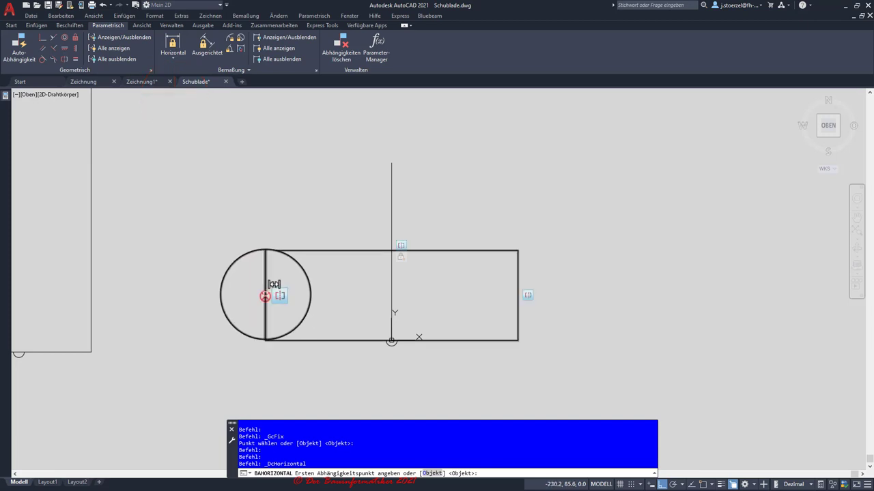
click(265, 296)
click(518, 295)
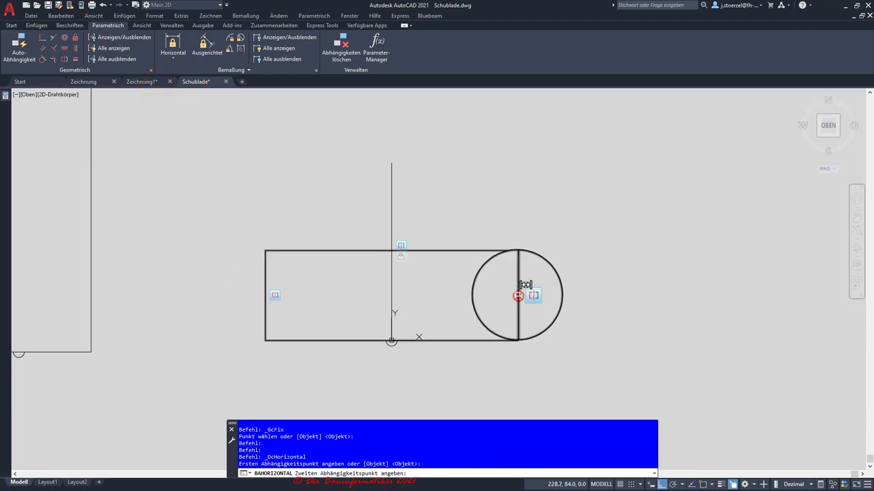
click(506, 385)
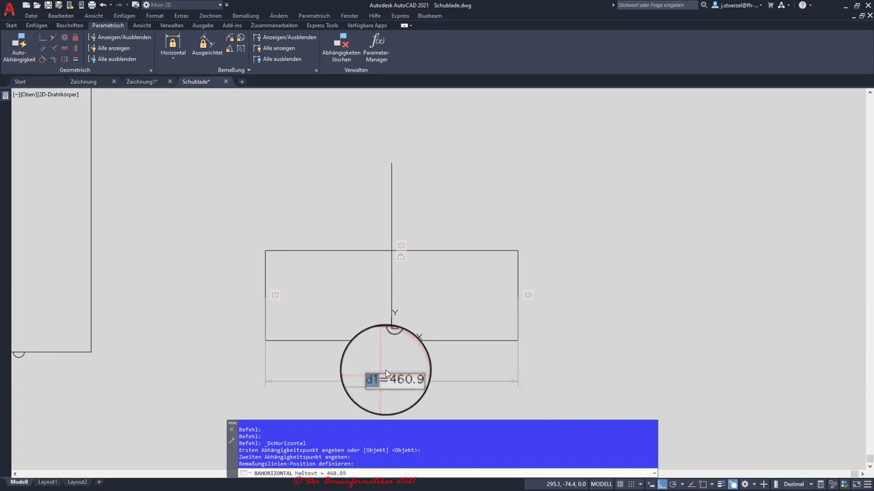
text(b)
key(Return)
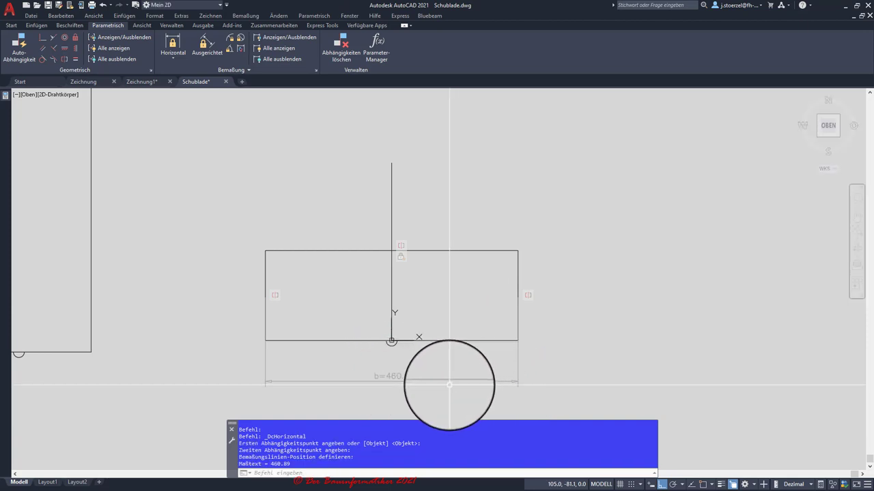
- Change width b from 460.9 to 600, which skews the rectangle
click(391, 377)
double_click(390, 379)
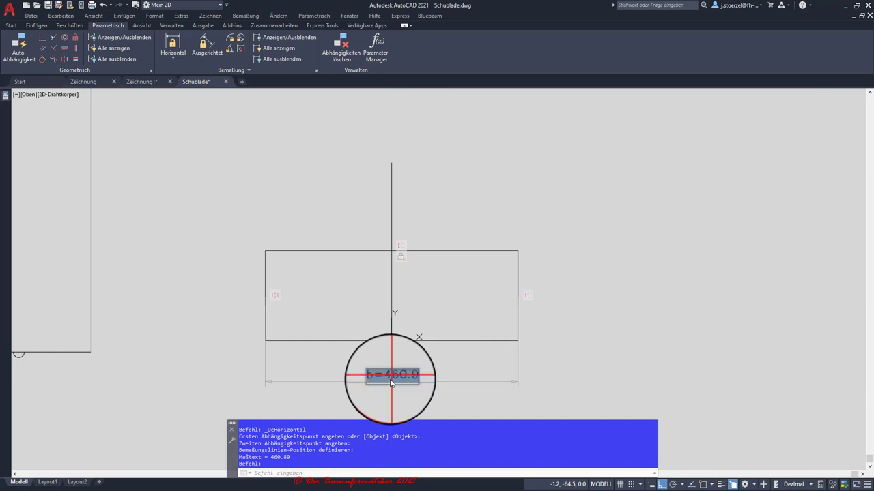
drag(382, 377, 409, 377)
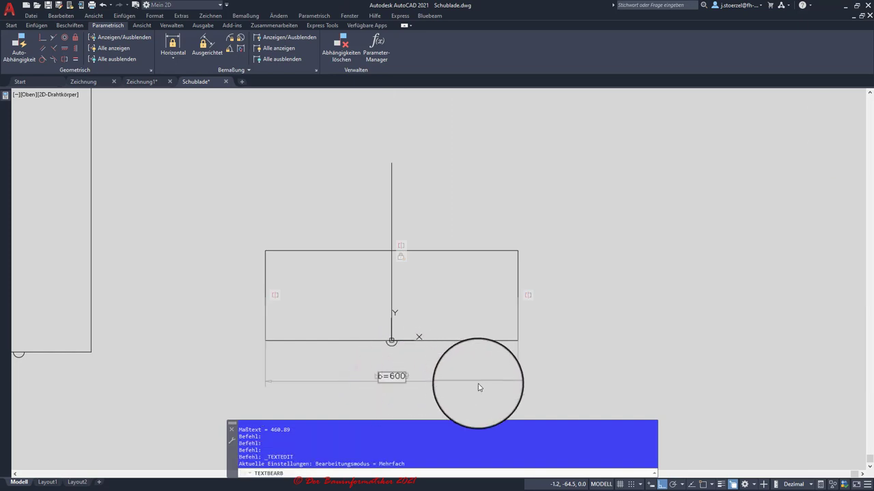
key(Return)
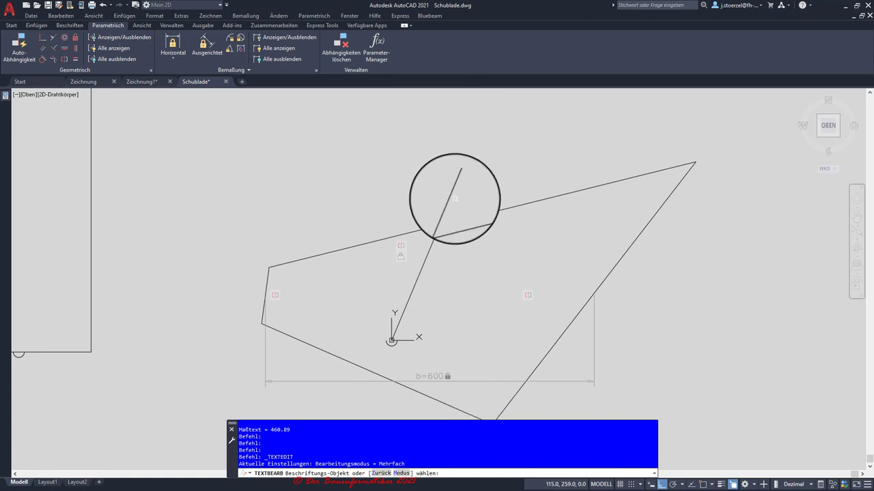
- Undo the skewing 600 width edit
click(101, 8)
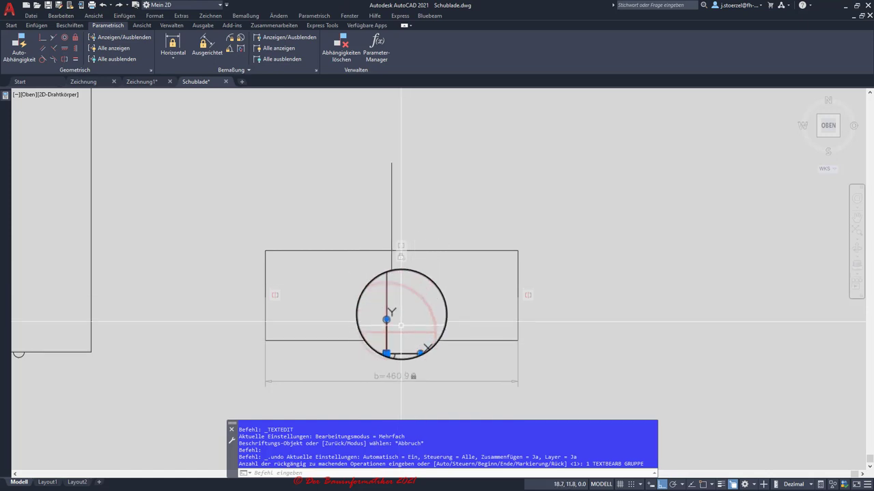
key(Escape)
key(Escape)
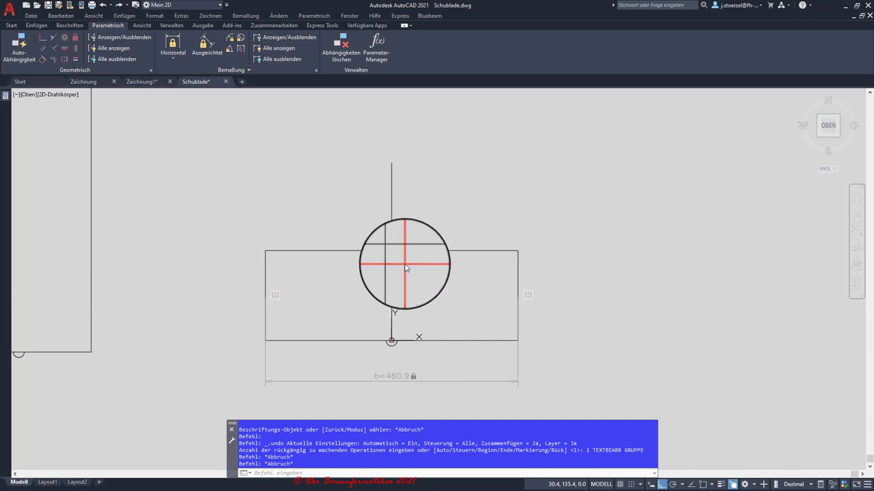
key(Escape)
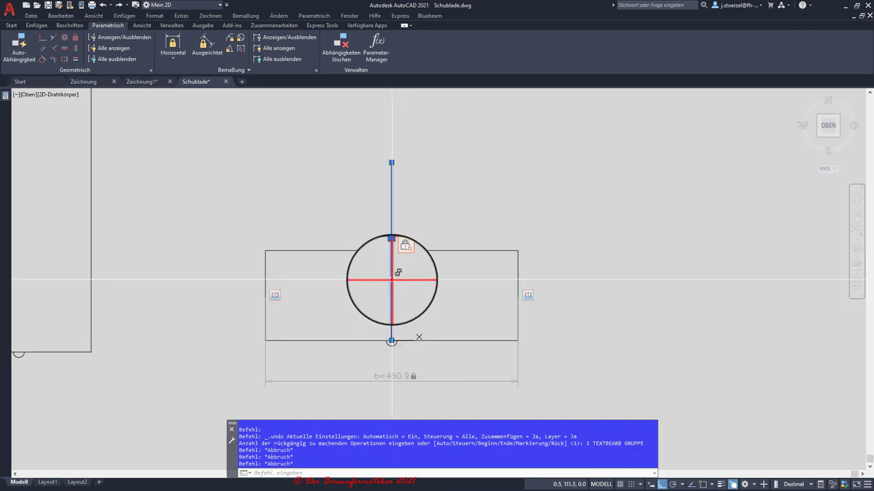
- Delete the fix constraint on the vertical centre line
right_click(402, 262)
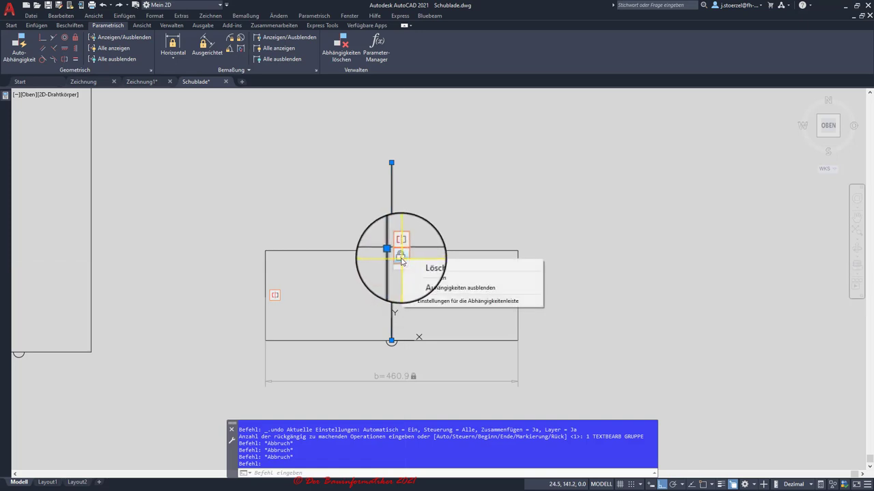
click(414, 268)
key(Escape)
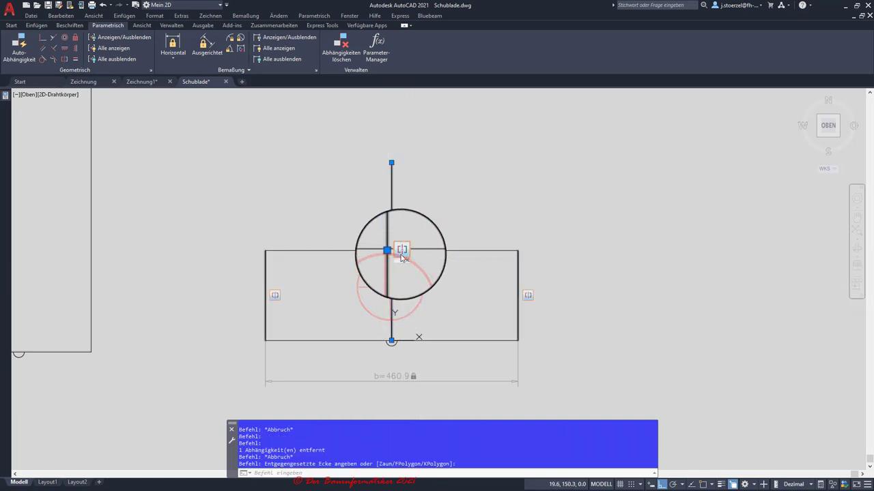
key(Escape)
drag(390, 286, 447, 335)
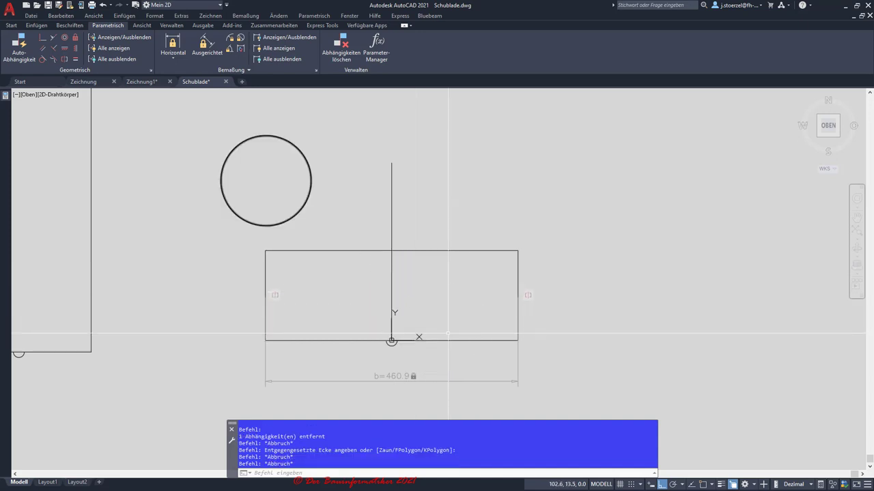
key(ctrl+z)
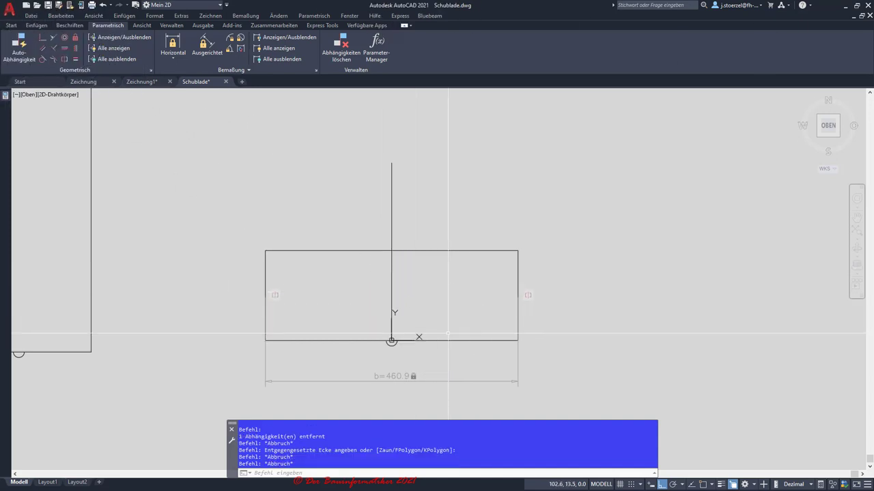
- Re-fix the top of the centre line and change width b from 460.9 to 600
click(76, 39)
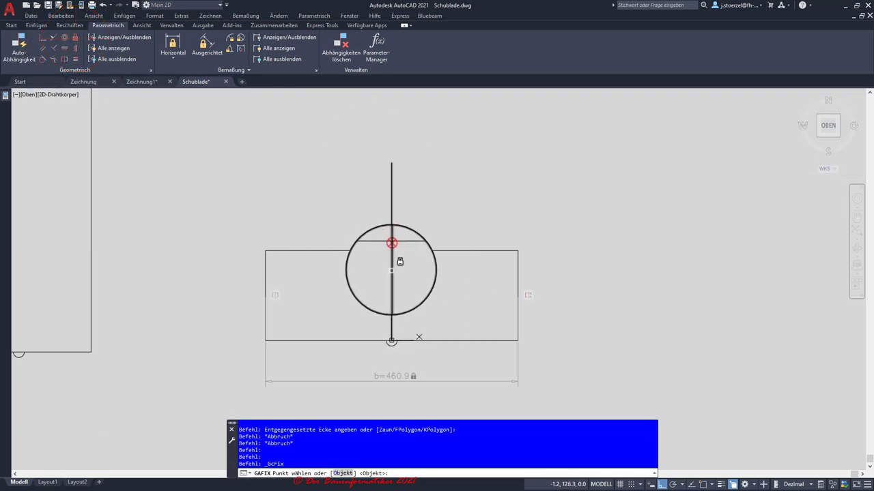
click(391, 248)
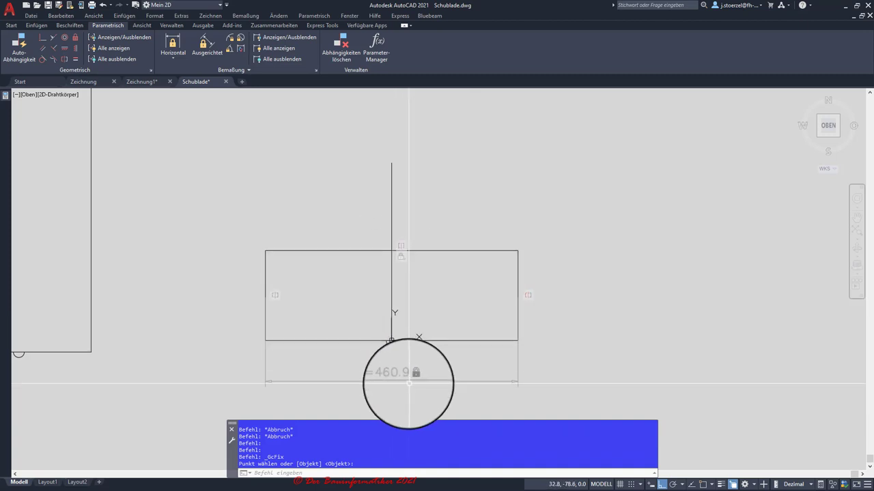
click(397, 376)
double_click(394, 378)
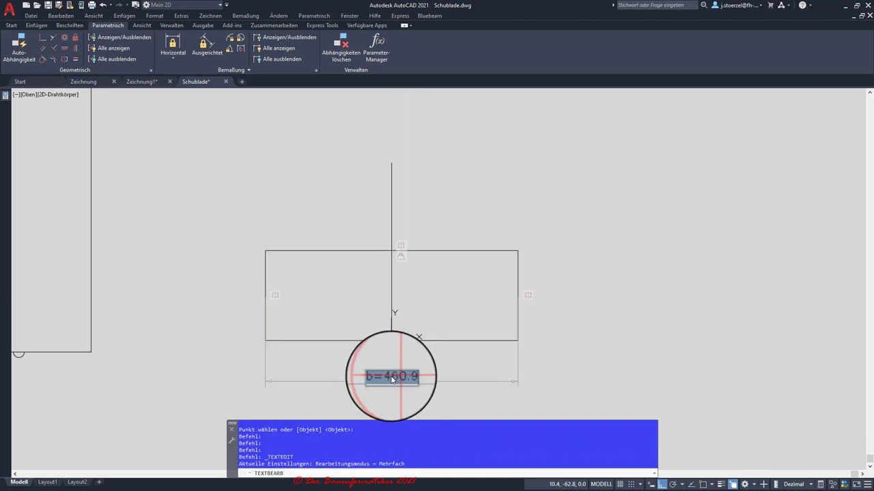
drag(391, 377, 424, 380)
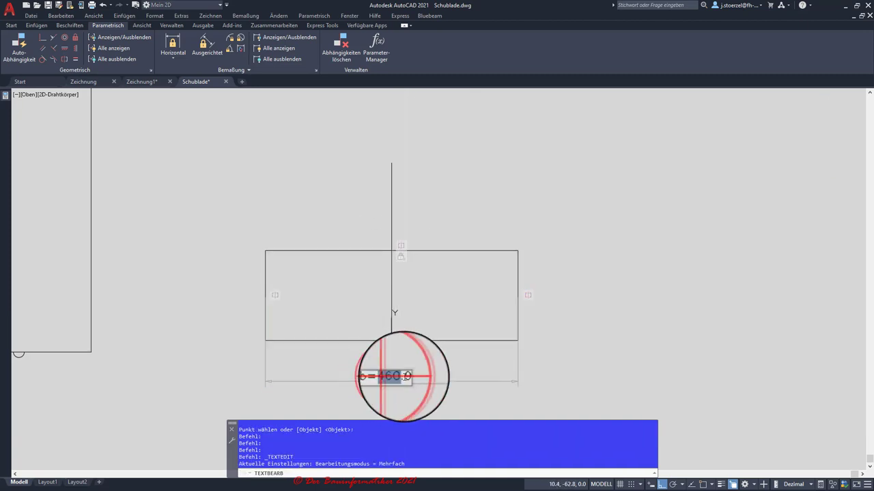
click(454, 372)
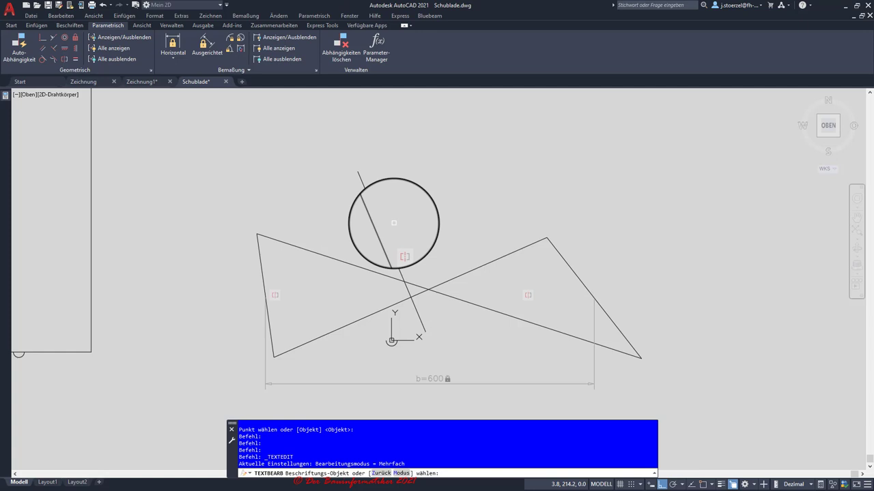
- Undo the width change that twisted the rectangle into crossed lines
drag(383, 204, 398, 177)
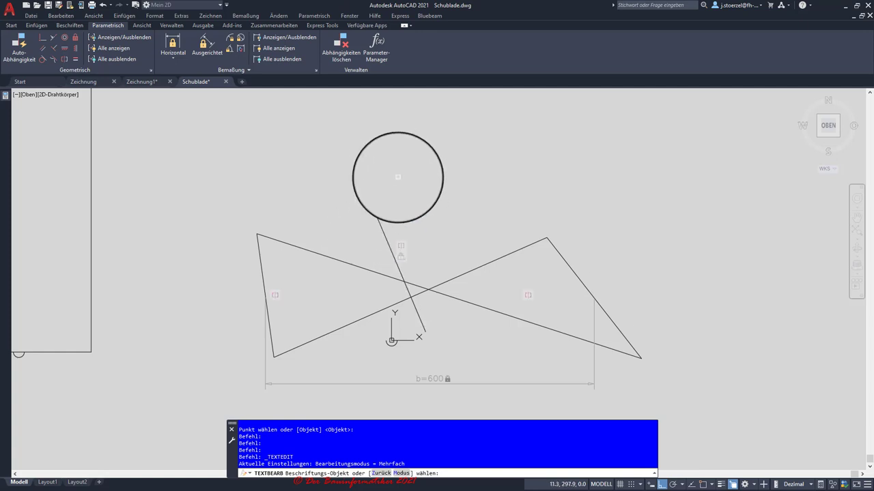
key(ctrl+z)
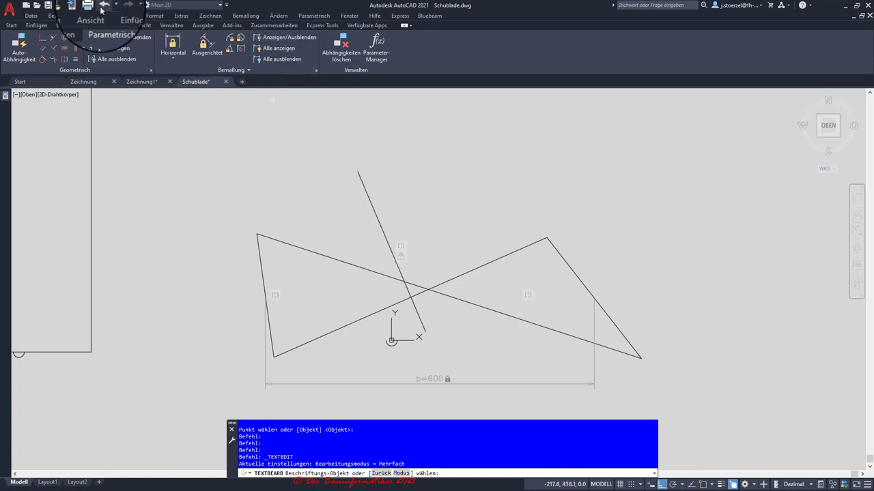
click(103, 8)
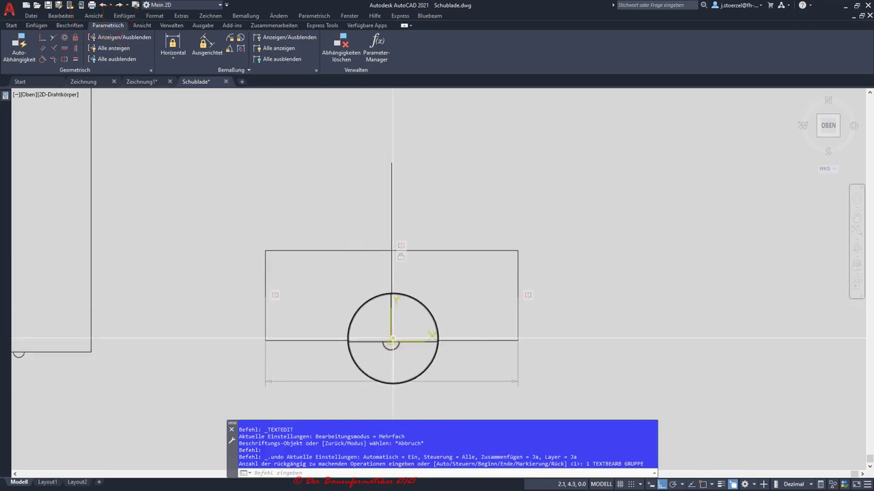
- Add a vertical constraint to the centre line
drag(392, 339, 394, 169)
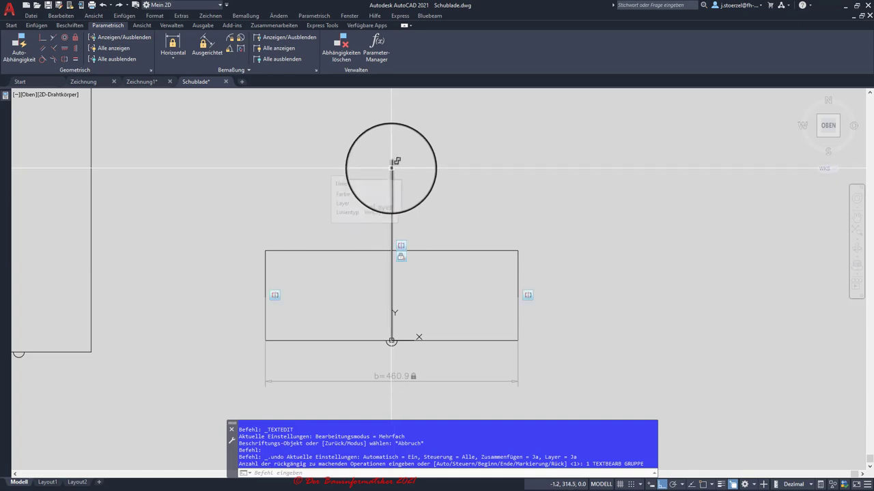
mouse_move(396, 161)
mouse_down()
mouse_move(396, 213)
mouse_move(79, 52)
mouse_up()
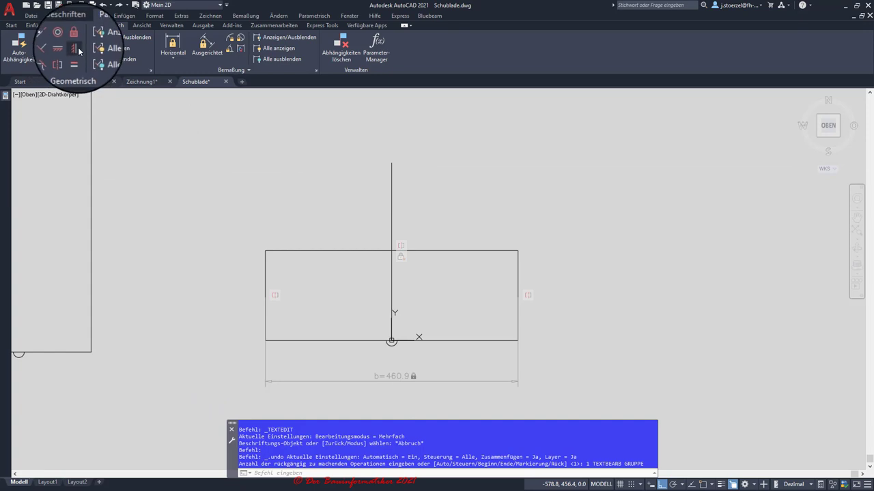
click(75, 48)
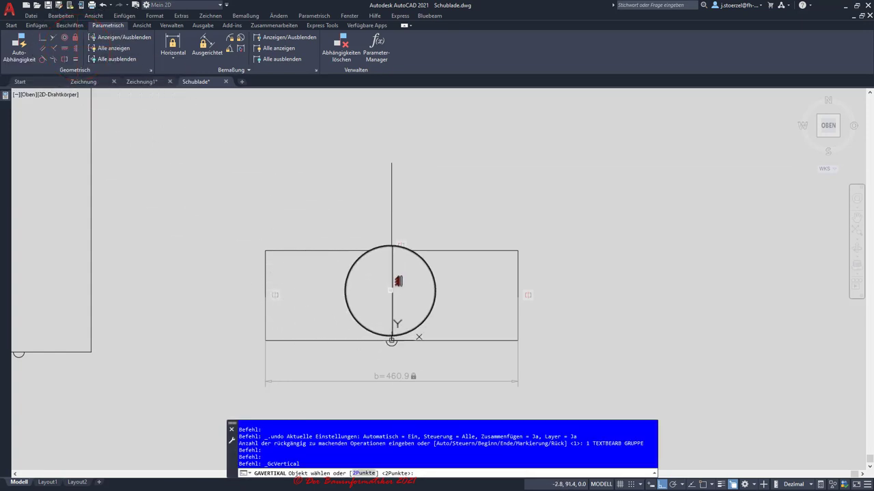
drag(391, 289, 390, 383)
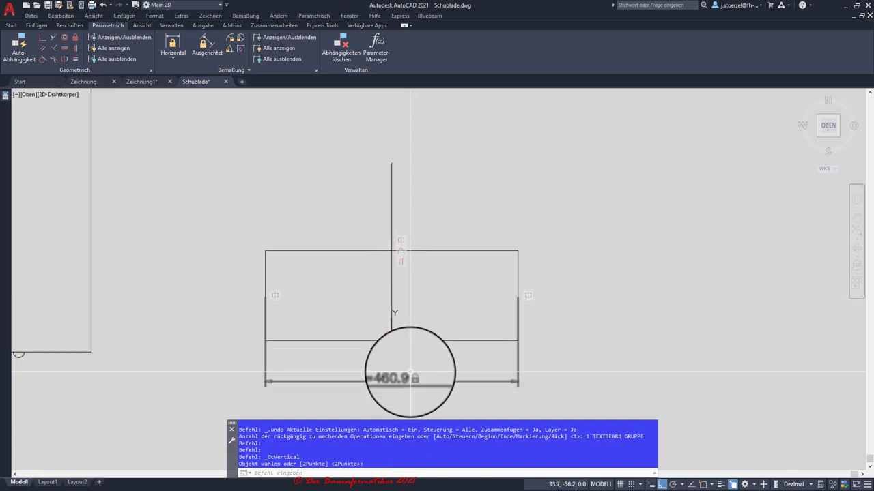
key(Escape)
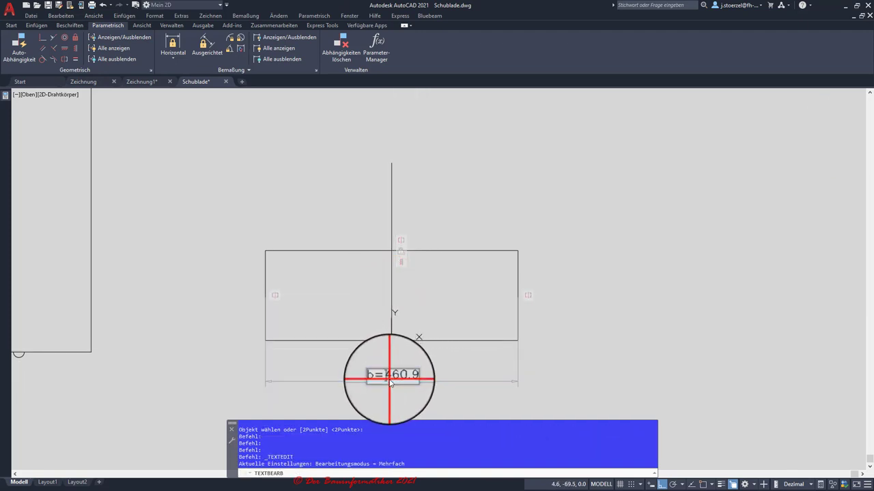
- Try setting b to 600, then undo the distorting change
double_click(390, 384)
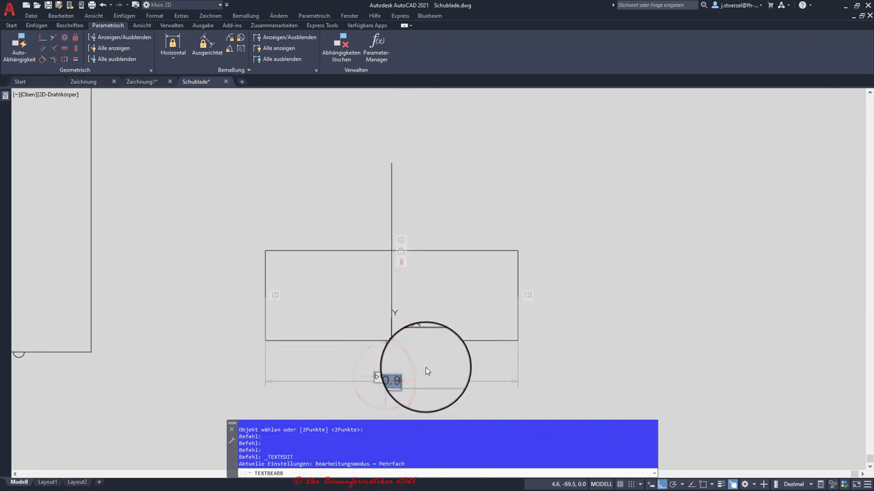
text(600)
key(Return)
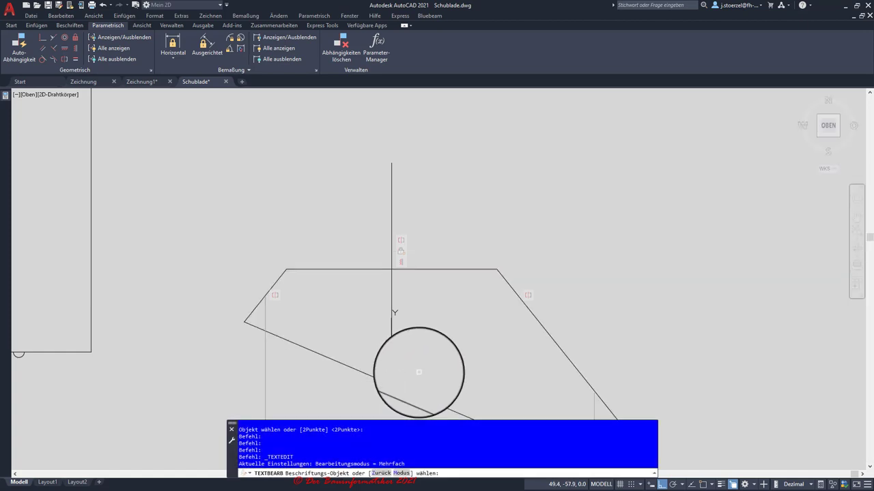
scroll(372, 249, down, 4)
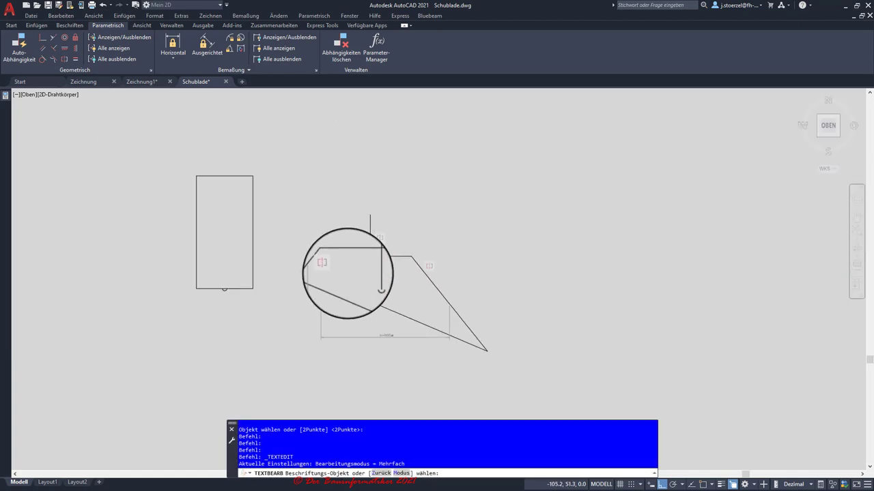
scroll(349, 272, up, 2)
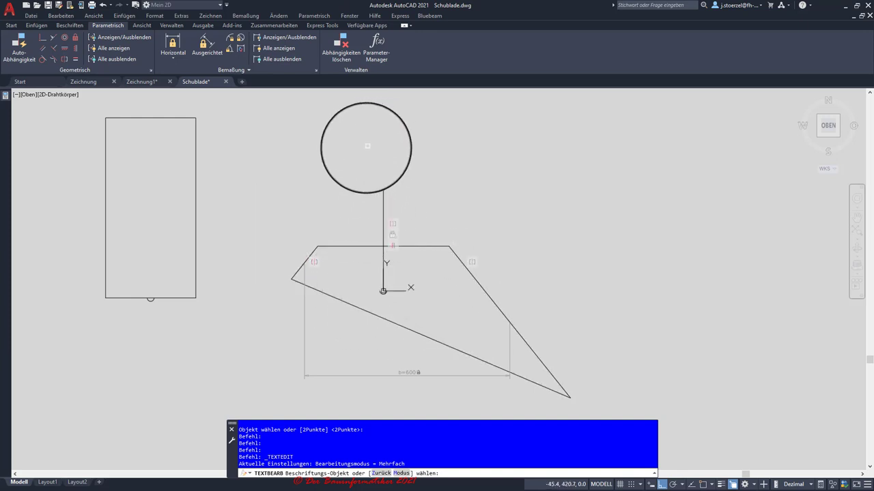
click(102, 4)
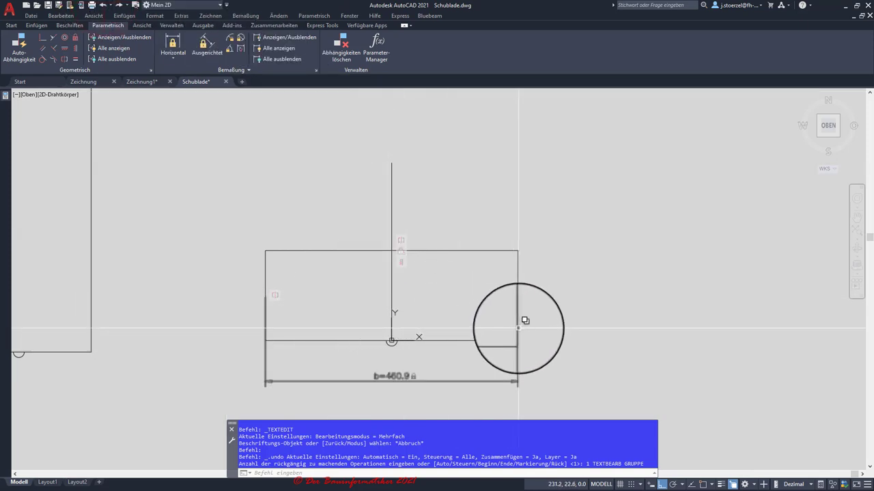
- Make the left edge vertical; dismiss the conflicting vertical constraint on the right edge
click(77, 49)
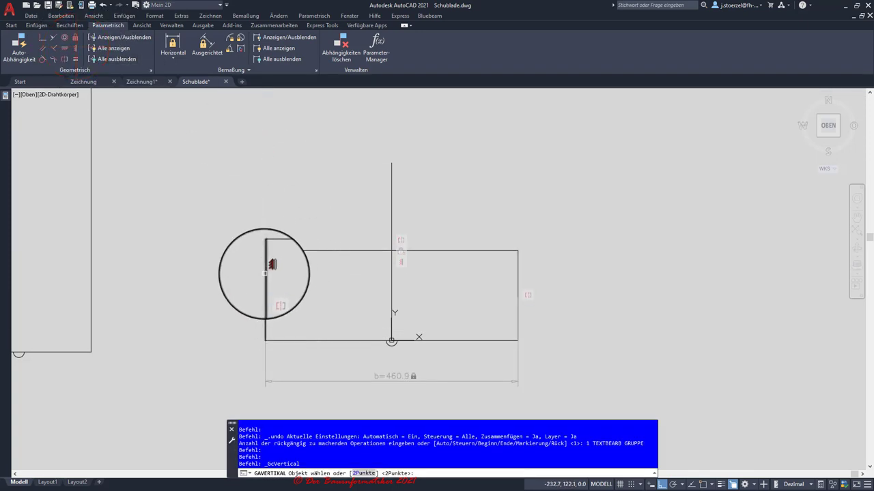
click(265, 274)
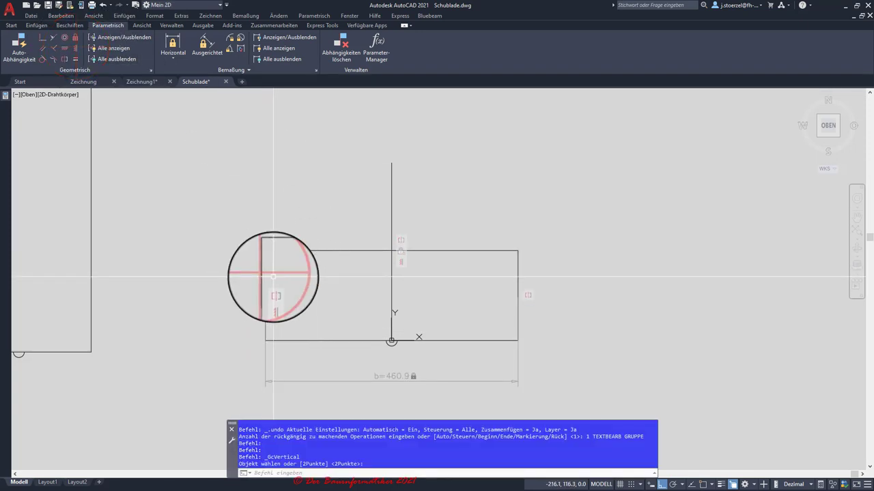
click(79, 49)
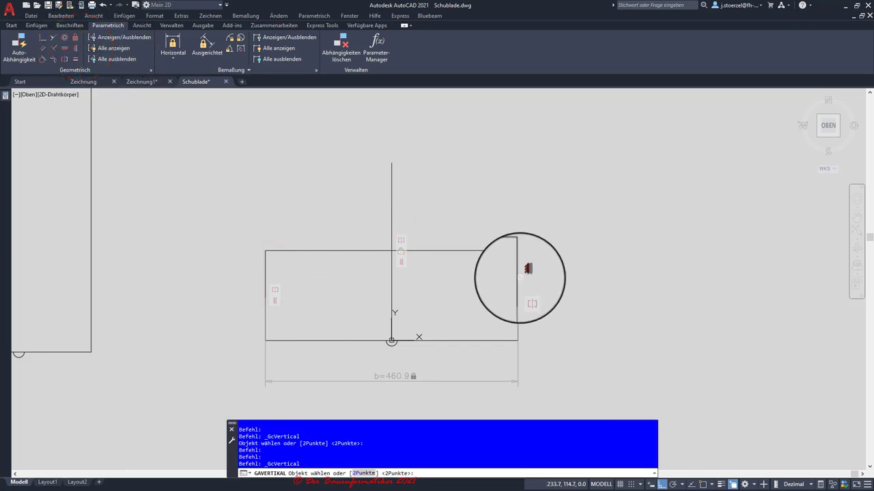
click(516, 278)
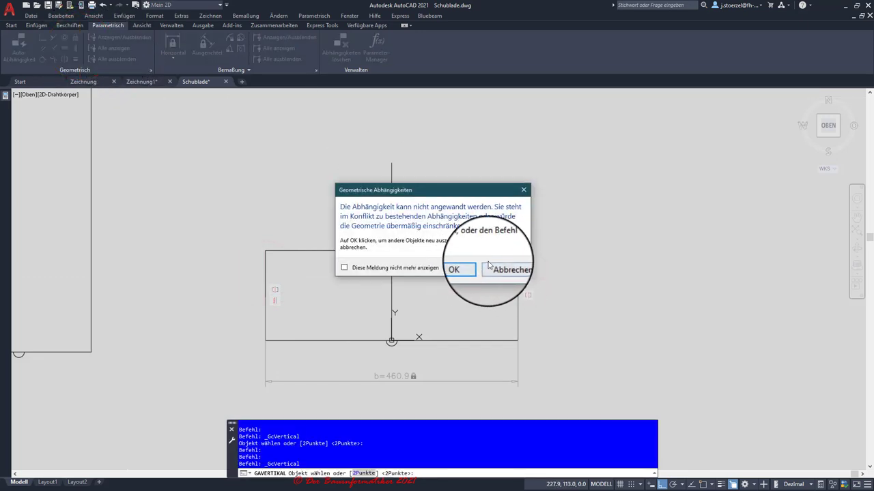
click(498, 268)
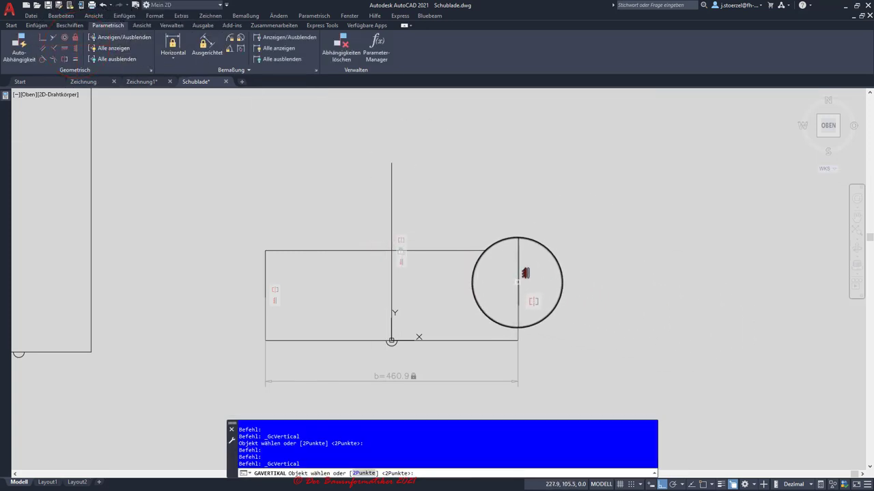
click(518, 281)
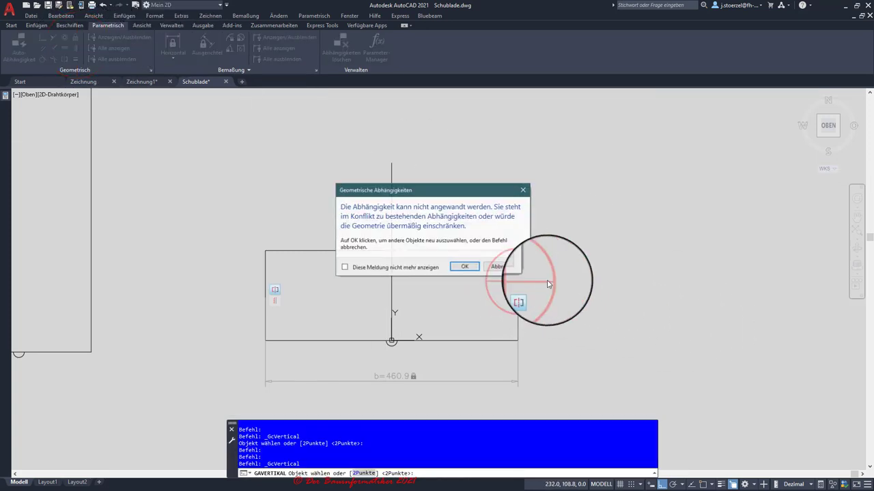
click(498, 264)
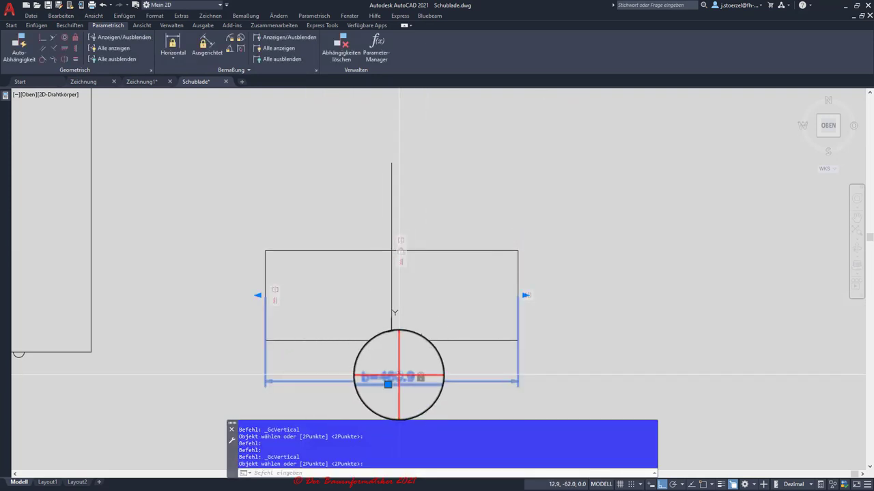
- Change the width constraint b from 460.9 to 600
double_click(389, 377)
text(b=6)
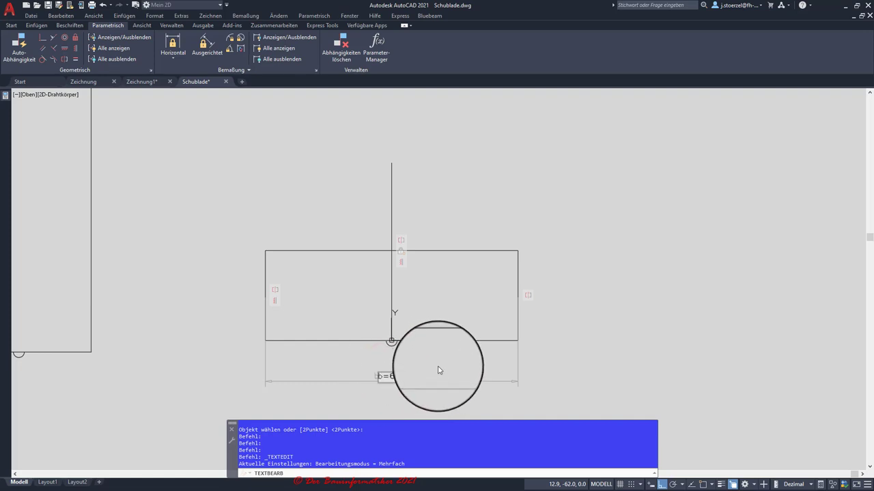
key(Return)
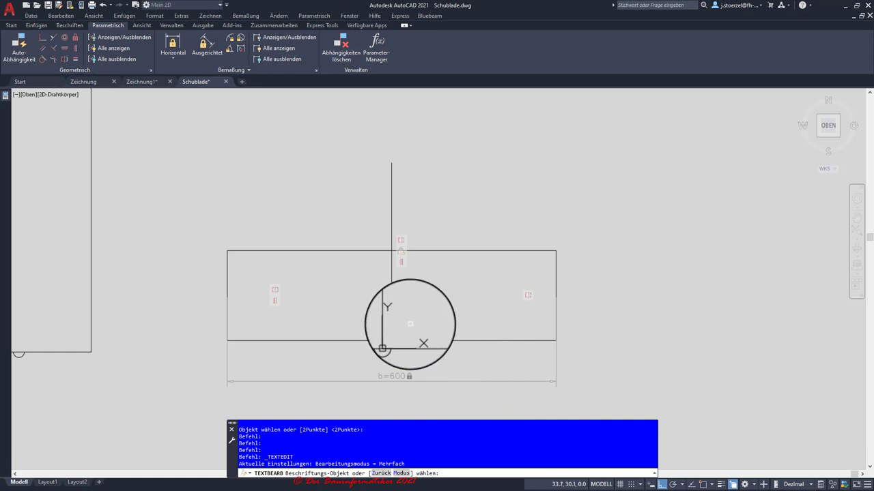
key(Escape)
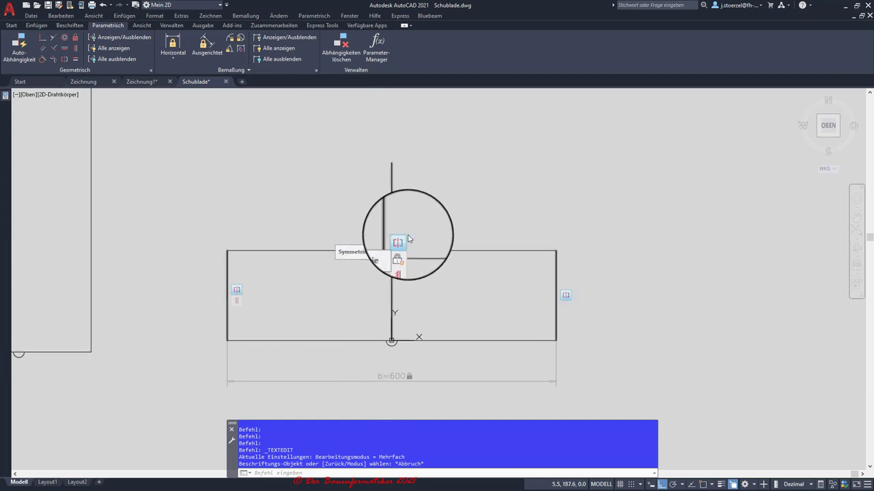
mouse_move(397, 239)
mouse_down()
mouse_move(437, 245)
mouse_move(351, 250)
mouse_move(215, 306)
mouse_move(437, 236)
mouse_move(539, 287)
mouse_move(511, 261)
mouse_move(487, 255)
mouse_move(454, 266)
mouse_move(273, 269)
mouse_move(247, 289)
mouse_move(306, 257)
mouse_move(453, 259)
mouse_move(536, 305)
mouse_move(497, 307)
mouse_move(291, 195)
mouse_move(361, 388)
mouse_move(396, 228)
mouse_move(498, 287)
mouse_move(423, 307)
mouse_move(399, 234)
mouse_move(396, 312)
mouse_move(363, 335)
mouse_move(438, 348)
mouse_move(389, 312)
mouse_move(354, 230)
mouse_move(316, 238)
mouse_move(242, 311)
mouse_move(110, 192)
mouse_move(158, 239)
mouse_move(223, 236)
mouse_move(222, 228)
mouse_up()
scroll(242, 312, down, 2)
scroll(221, 236, up, 2)
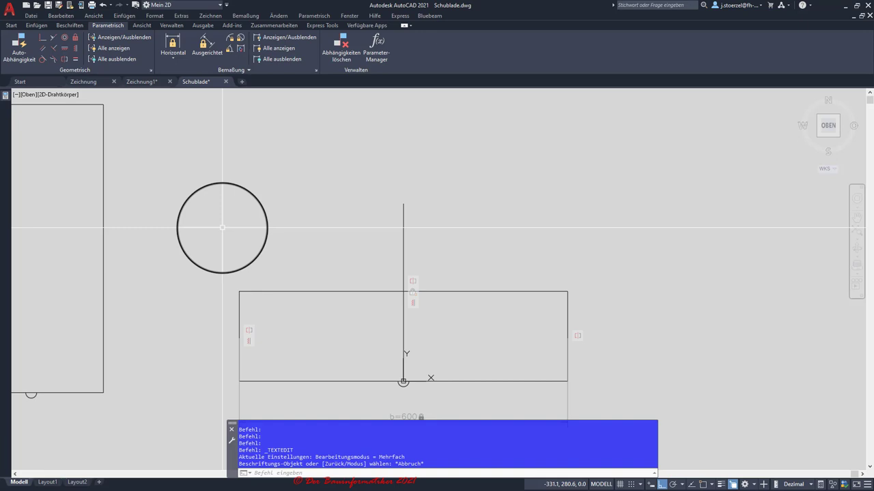
mouse_move(222, 227)
mouse_down()
mouse_move(250, 210)
mouse_move(277, 241)
mouse_move(259, 245)
mouse_move(255, 236)
mouse_move(318, 271)
mouse_move(316, 332)
mouse_move(328, 334)
mouse_move(282, 247)
mouse_move(273, 343)
mouse_move(266, 292)
mouse_move(287, 302)
mouse_move(279, 327)
mouse_up()
scroll(328, 333, down, 2)
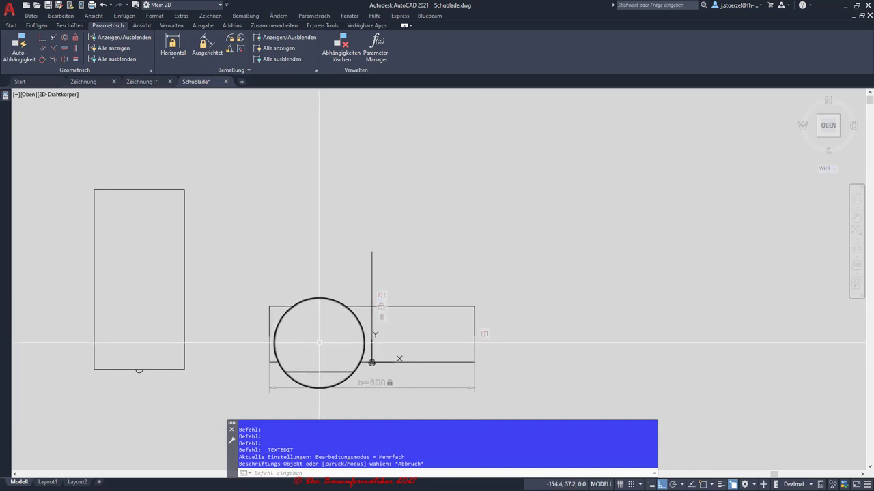
scroll(301, 342, up, 2)
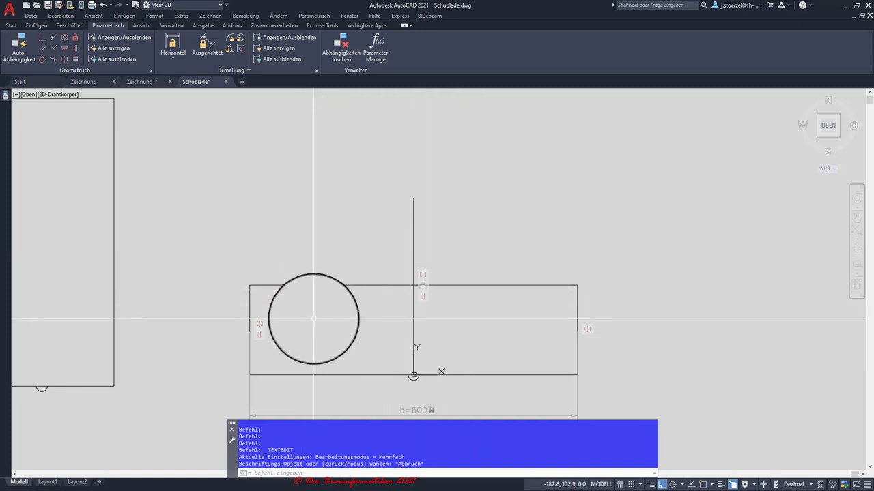
scroll(313, 319, down, 2)
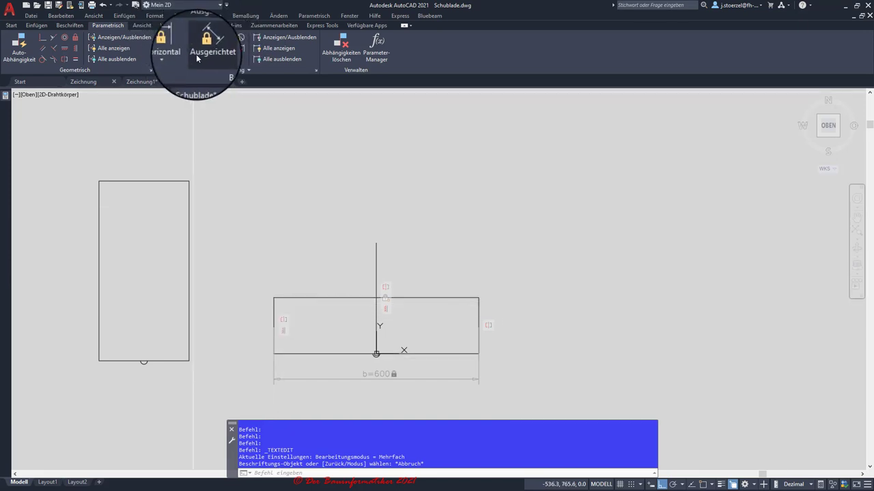
- Add a vertical dimensional constraint left of the rectangle and rename it from d1 to h
click(170, 59)
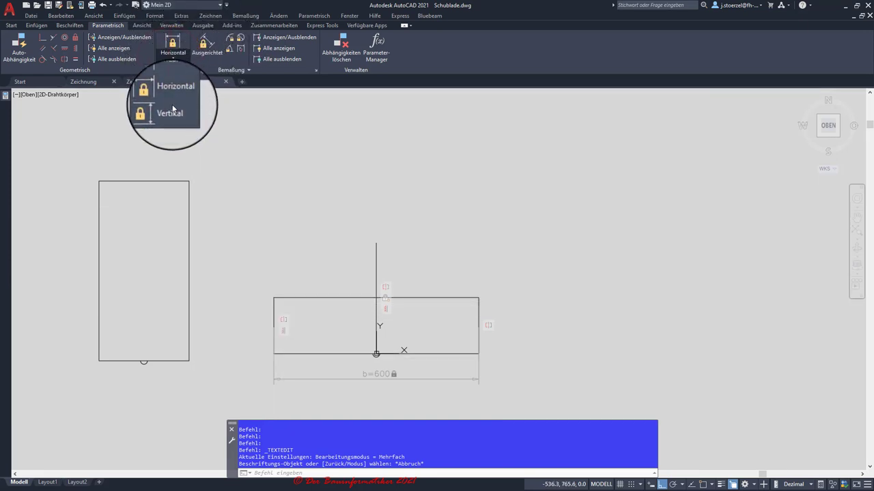
click(172, 73)
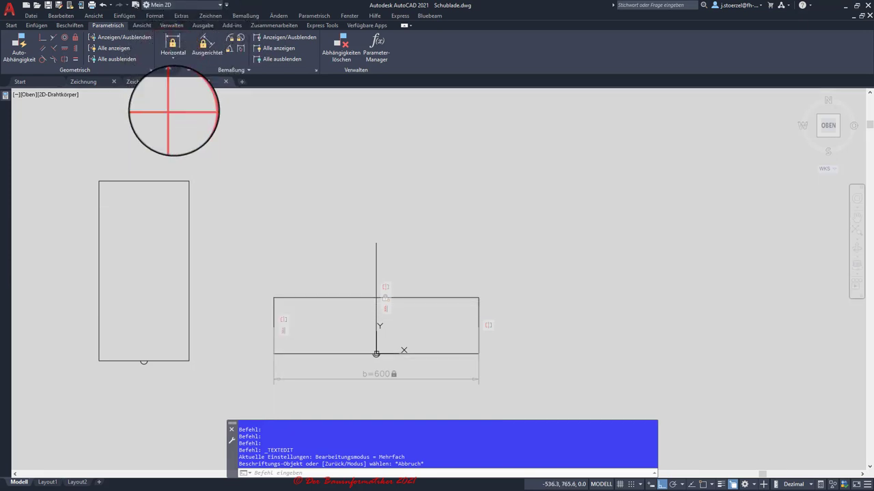
click(378, 351)
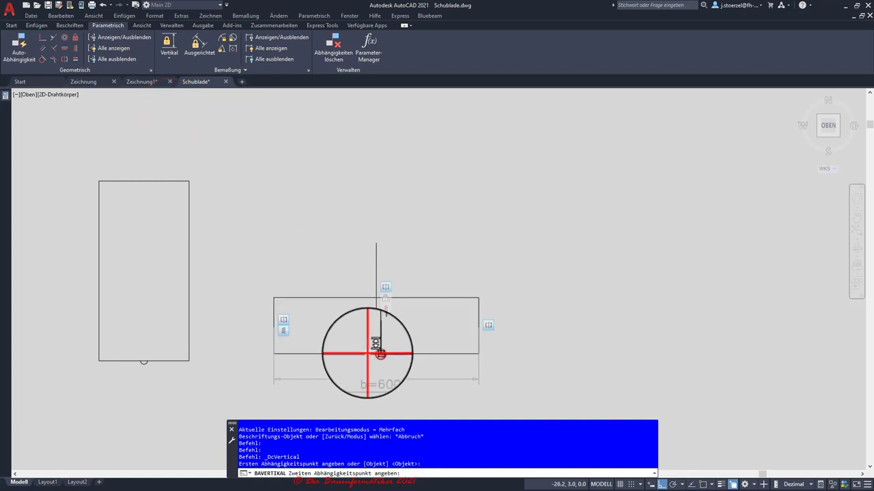
click(378, 297)
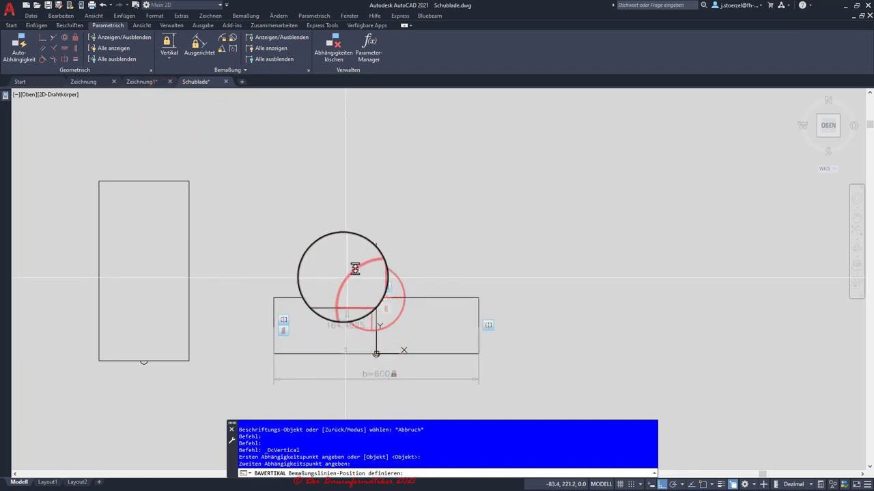
click(218, 249)
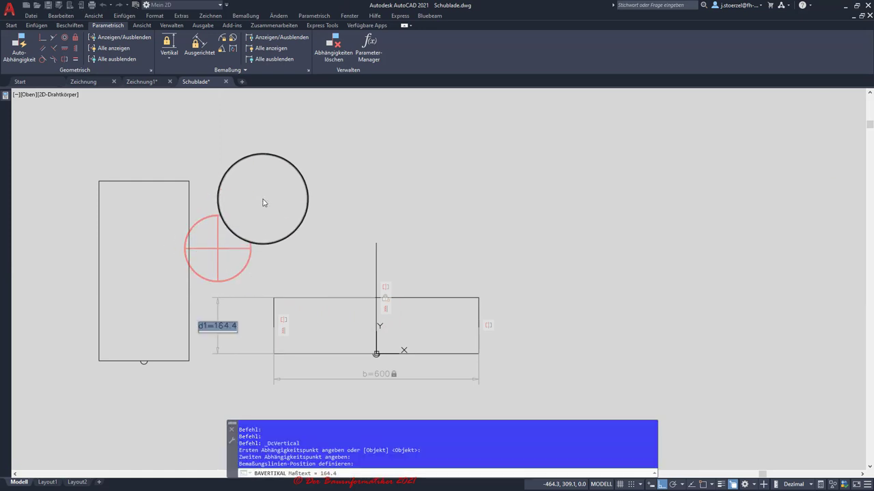
double_click(203, 326)
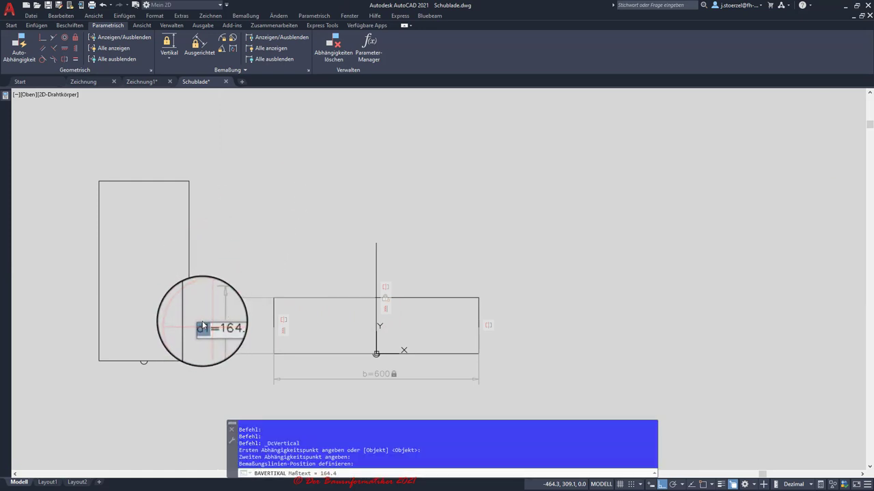
key(Return)
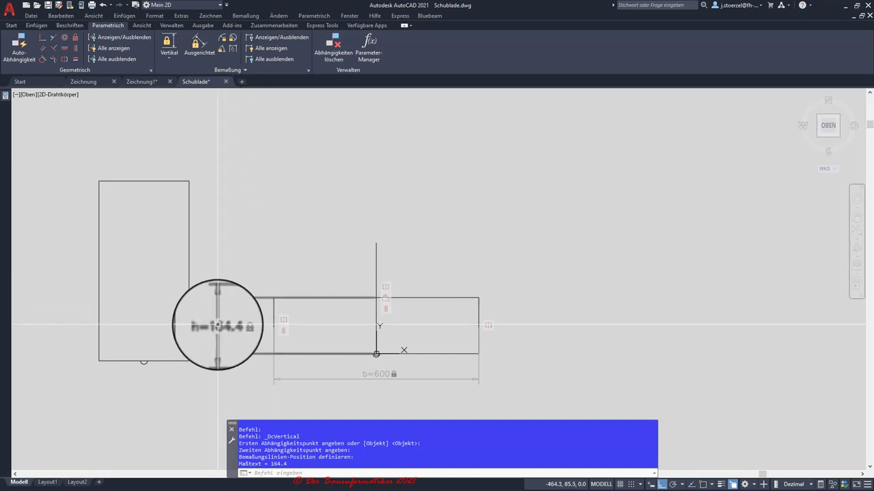
- Change the h constraint's value from 164.4 to 600
click(217, 326)
double_click(217, 326)
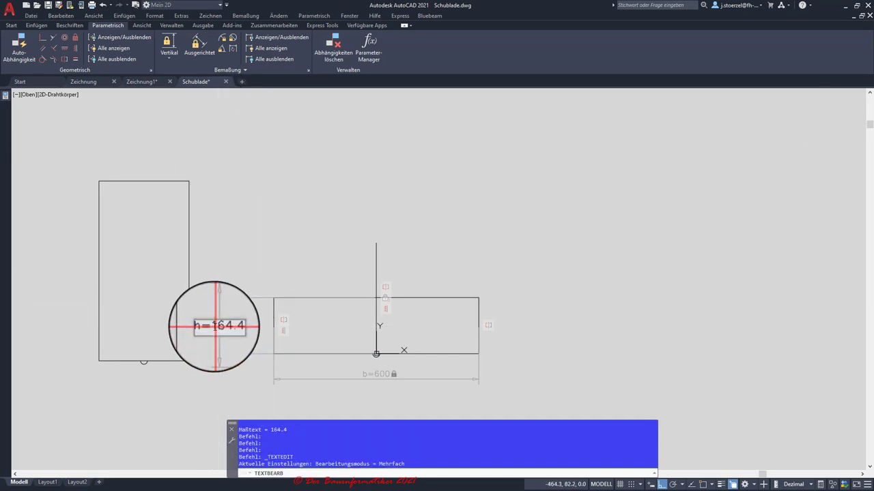
drag(215, 327, 241, 328)
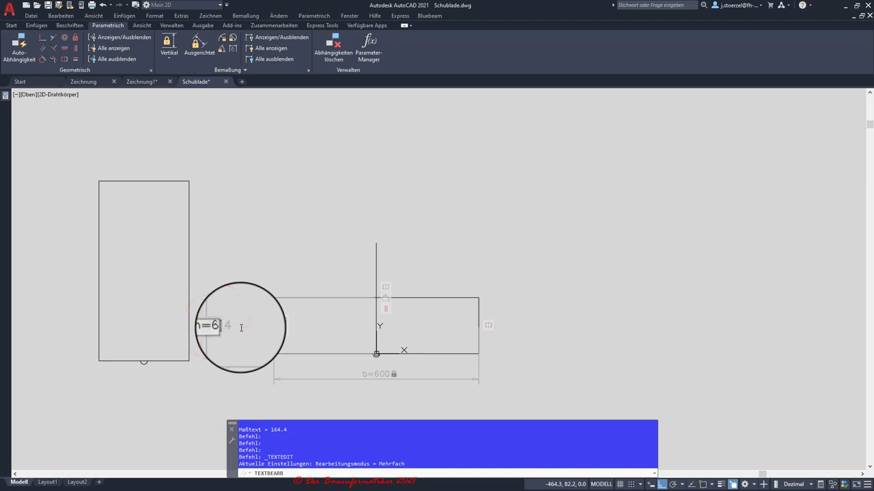
text(00)
key(Return)
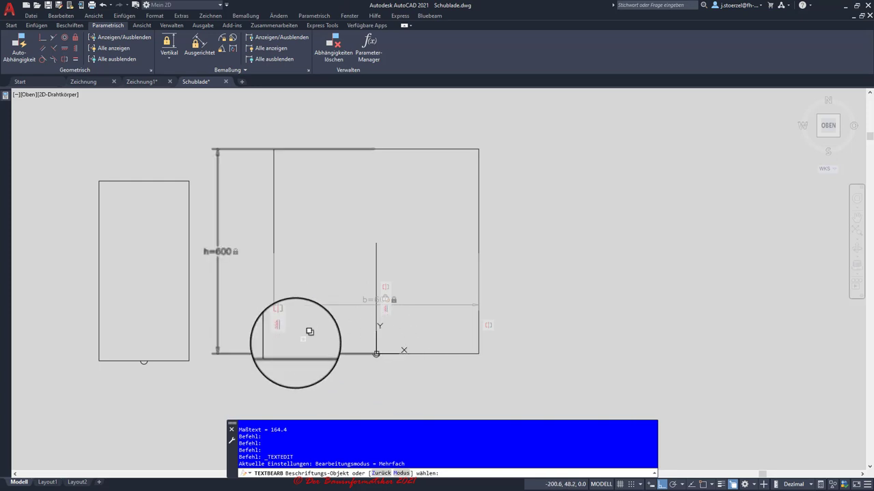
key(Escape)
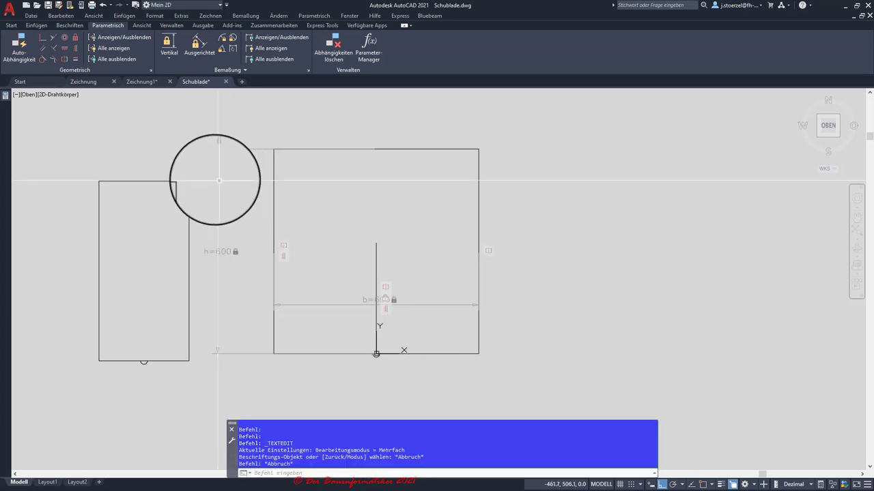
key(Escape)
- Test the h constraint by stretching the rectangle's top grip to different heights
click(218, 173)
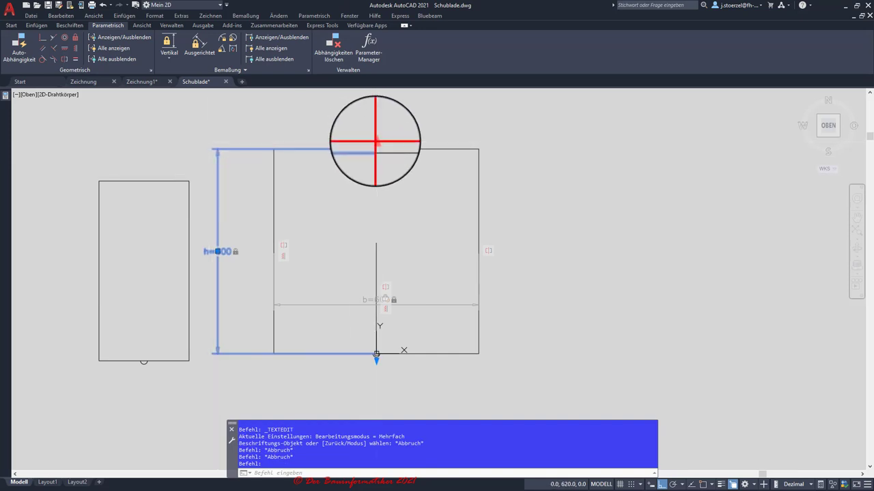
click(377, 141)
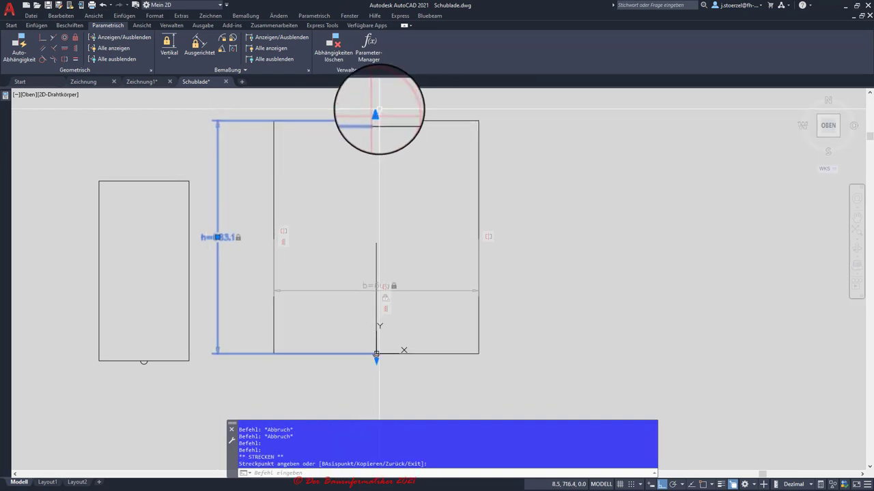
click(376, 111)
click(374, 157)
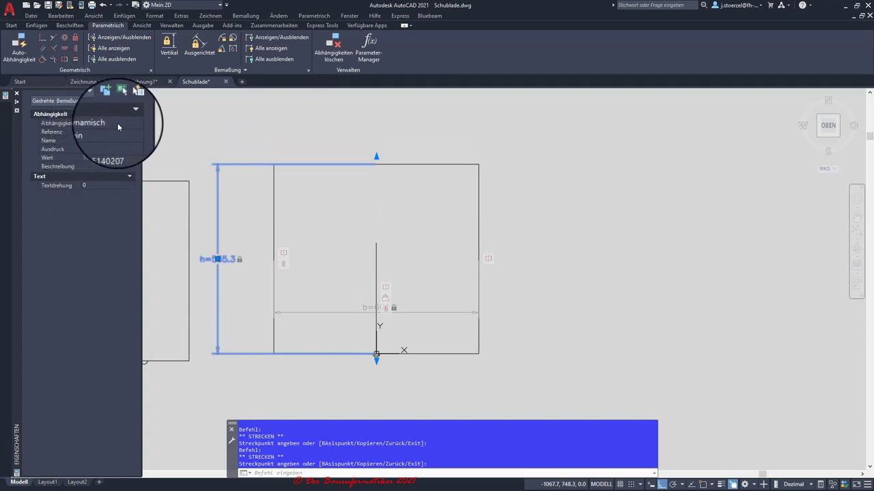
- In Properties, keep Reference at Nein and set h's expression back to 600
click(118, 125)
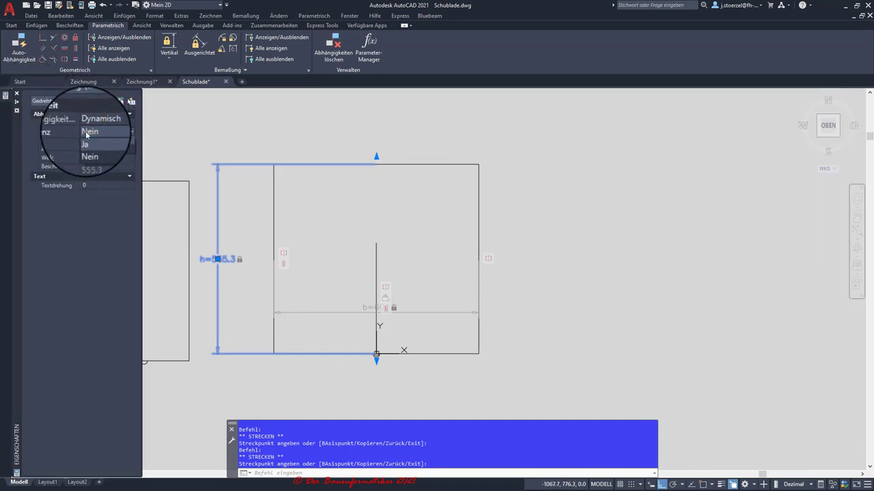
click(110, 131)
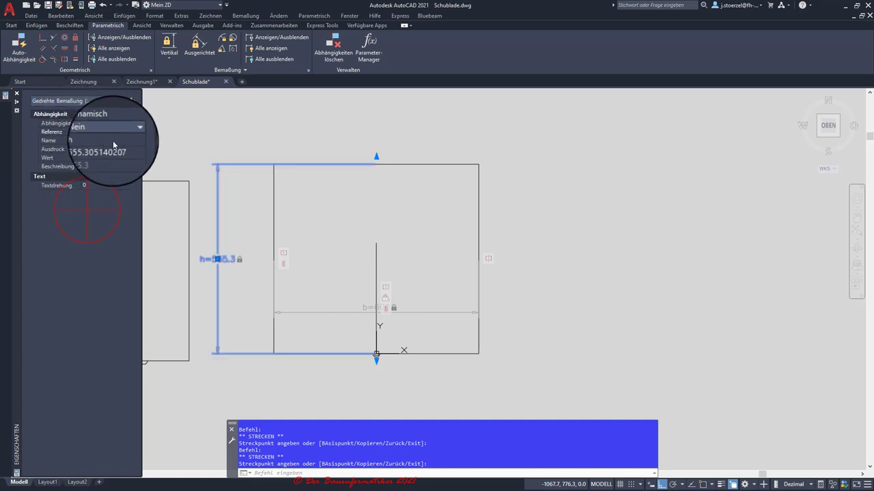
click(102, 158)
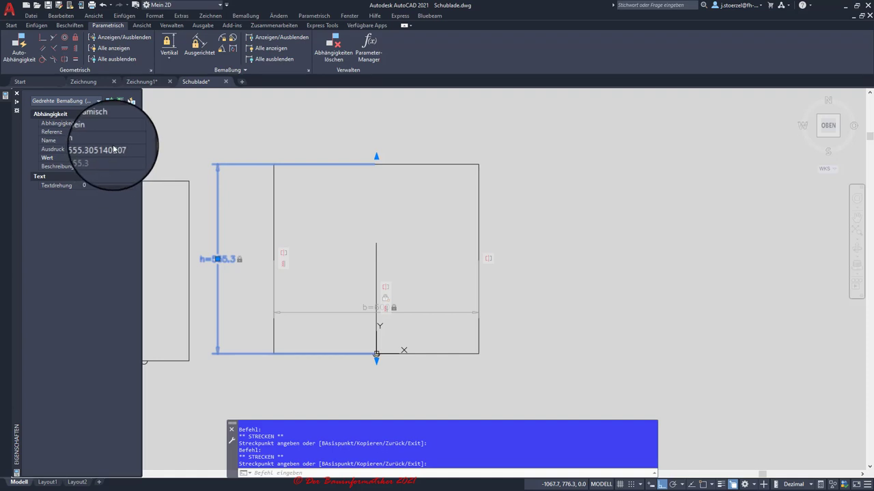
click(124, 150)
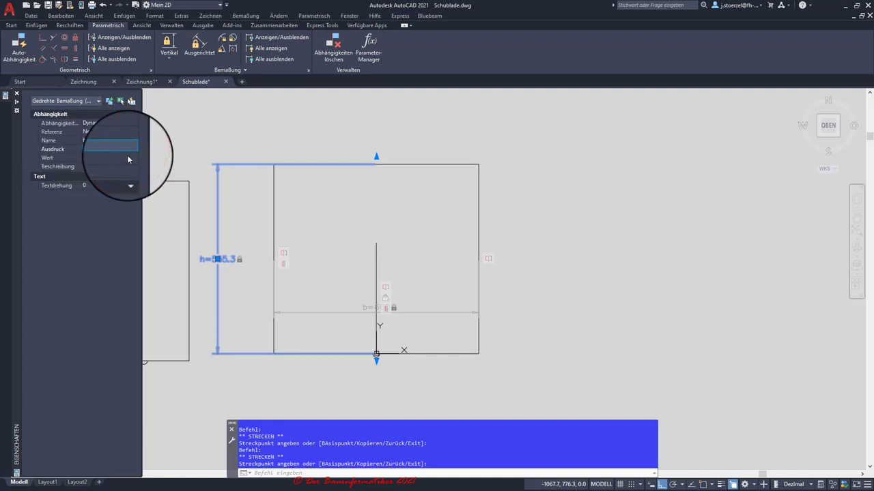
key(Return)
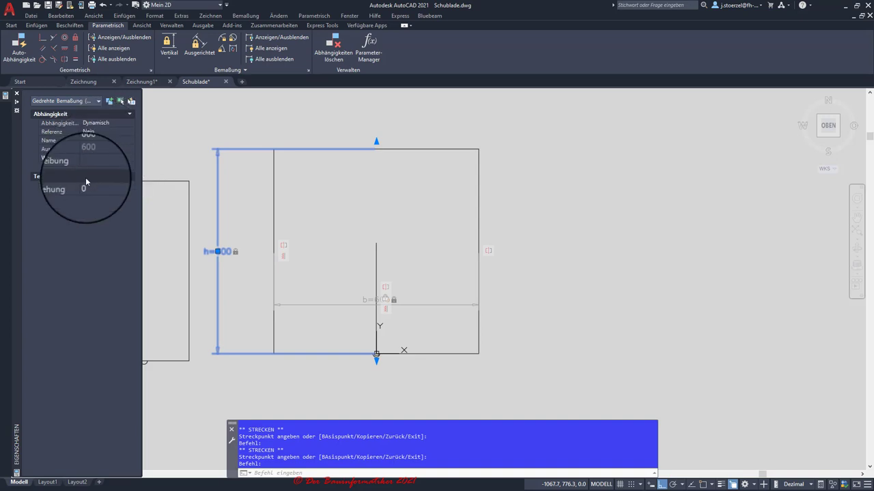
click(95, 167)
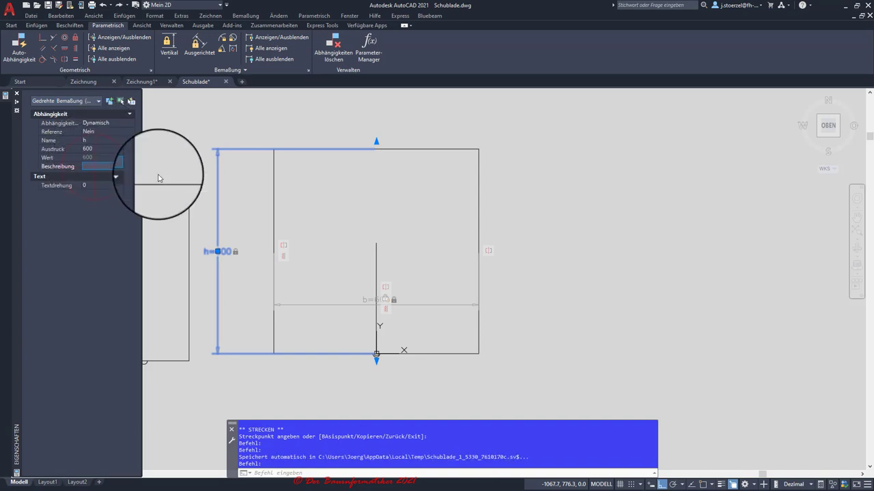
key(Escape)
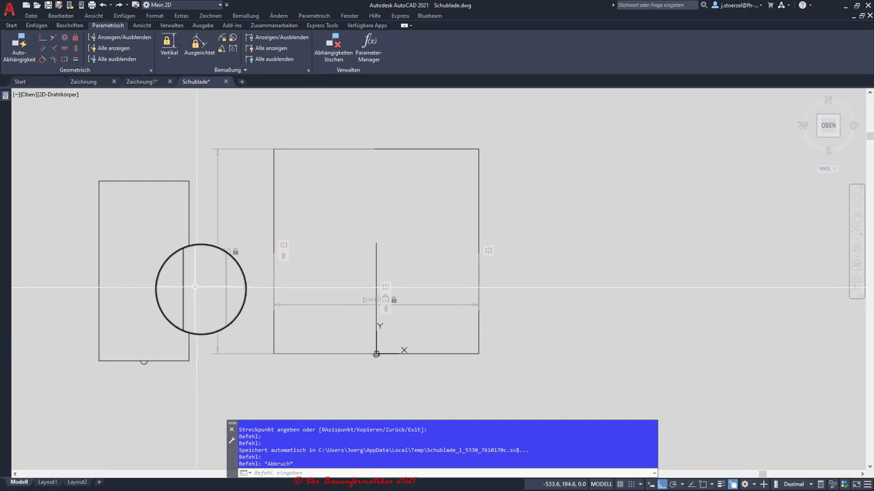
middle_drag(319, 265, 335, 277)
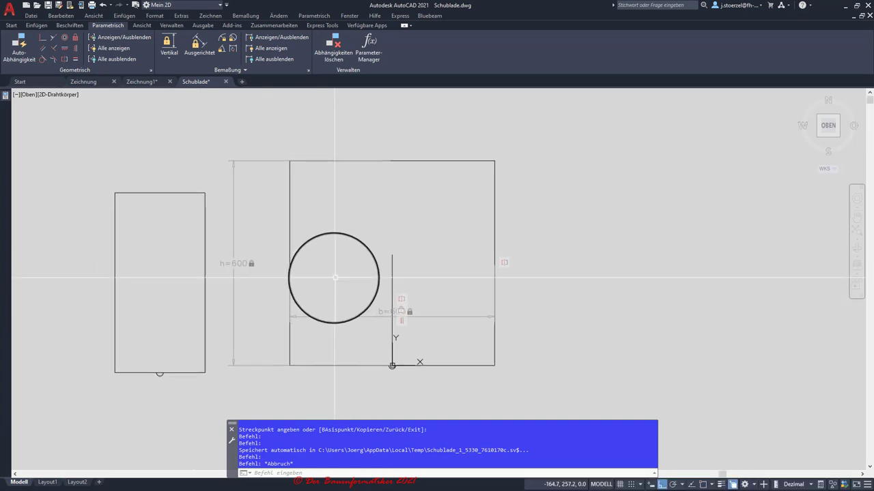
click(161, 372)
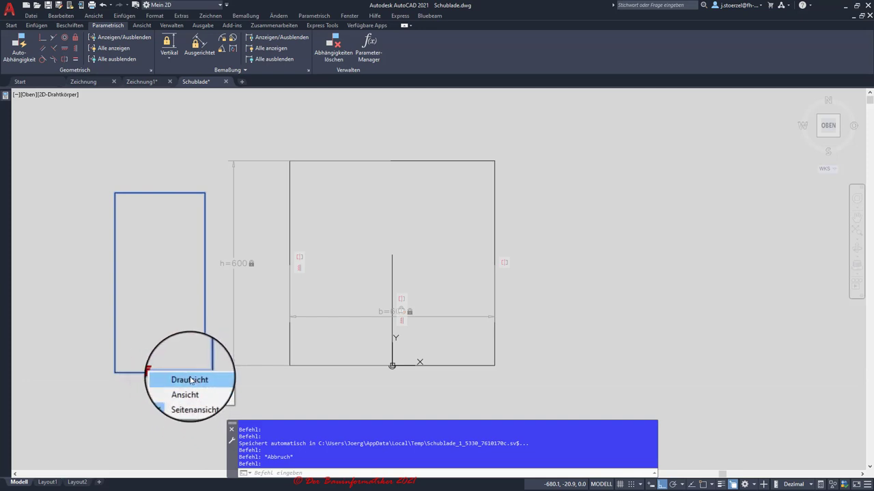
key(Escape)
key(Escape)
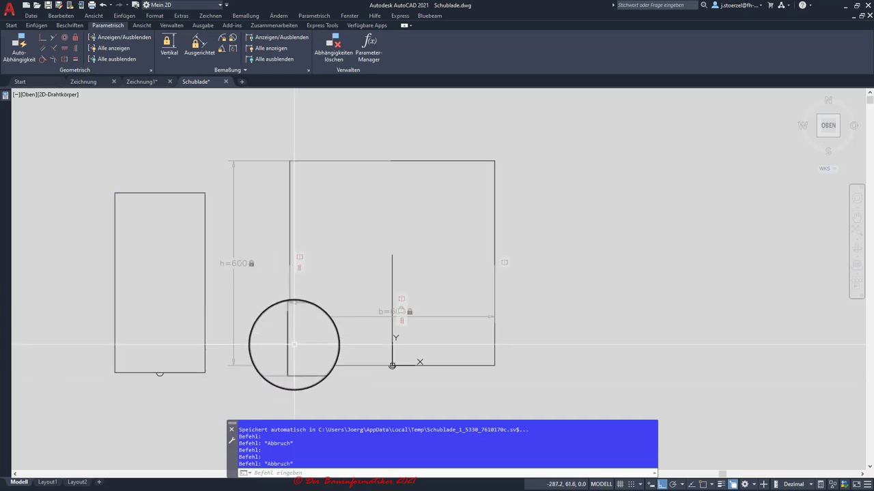
scroll(307, 313, down, 3)
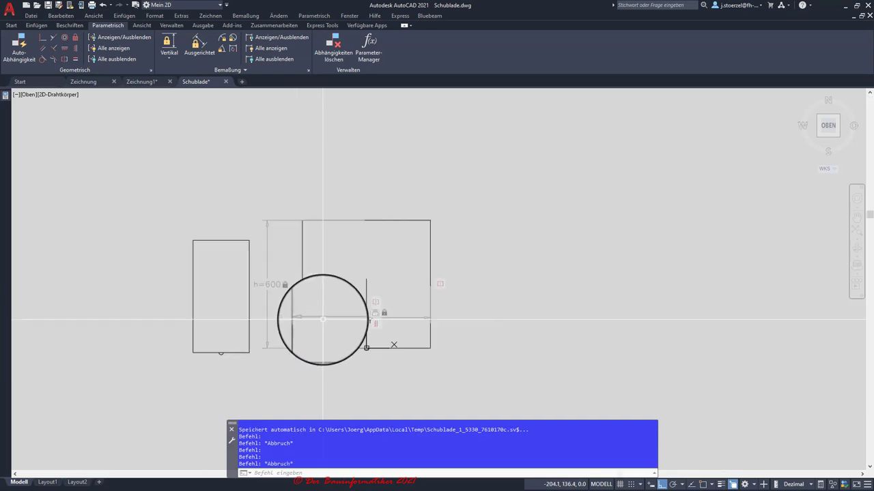
middle_drag(319, 258, 373, 259)
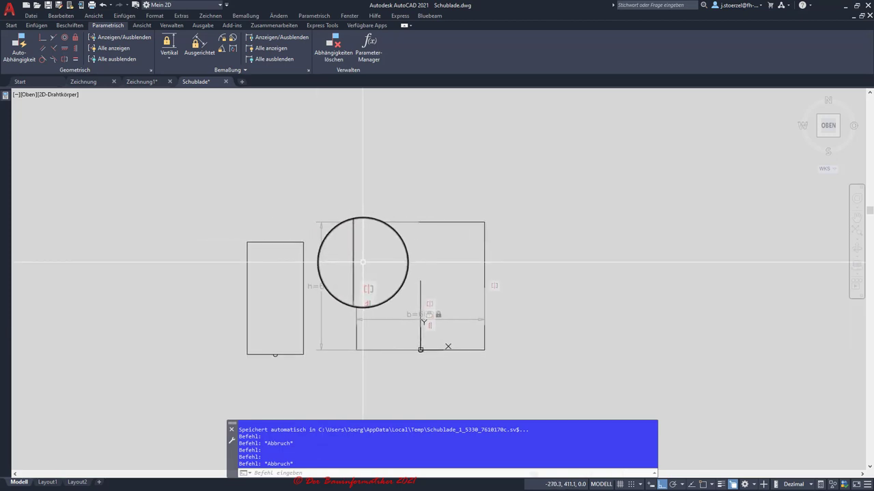
key(Escape)
mouse_move(358, 275)
mouse_down()
mouse_move(358, 245)
mouse_move(463, 351)
mouse_move(455, 367)
mouse_move(446, 364)
mouse_move(454, 373)
mouse_up()
click(445, 360)
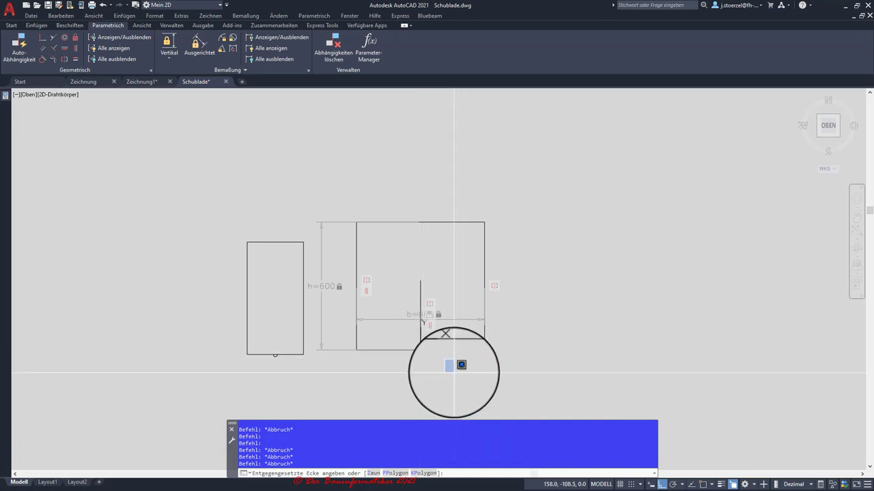
key(Escape)
scroll(420, 292, up, 2)
scroll(417, 277, up, 2)
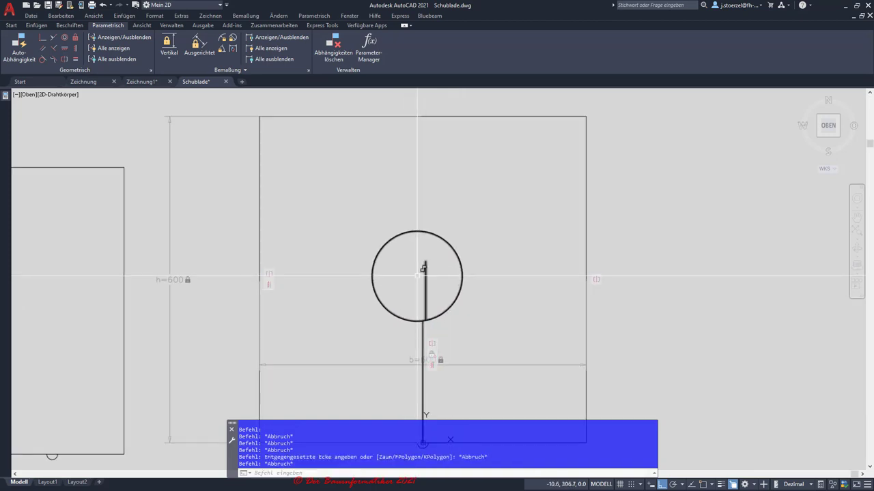
scroll(418, 279, down, 2)
scroll(403, 273, down, 2)
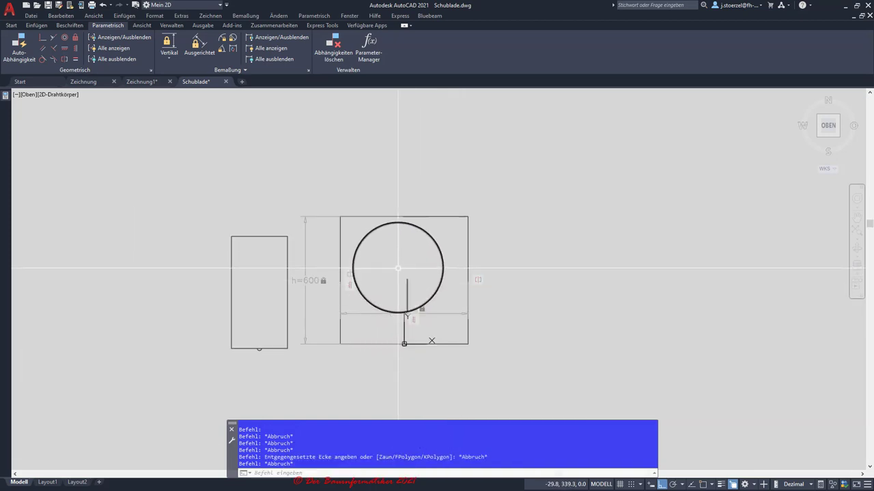
drag(398, 268, 440, 372)
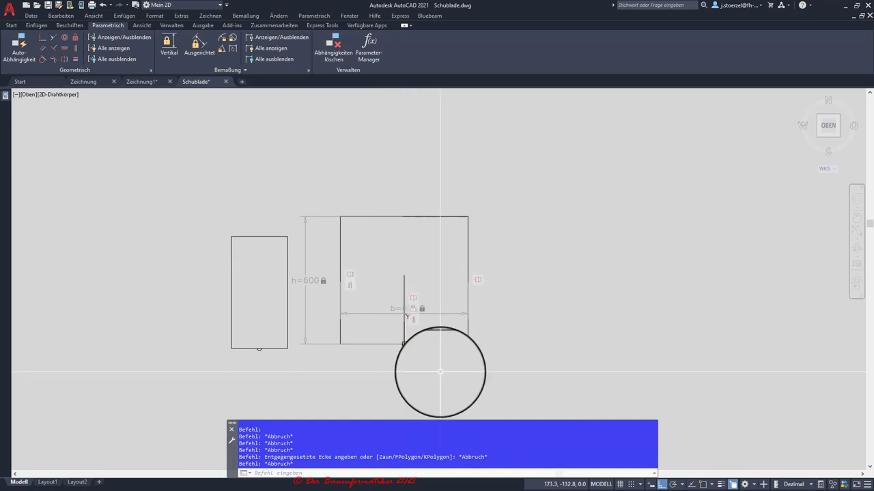
click(440, 376)
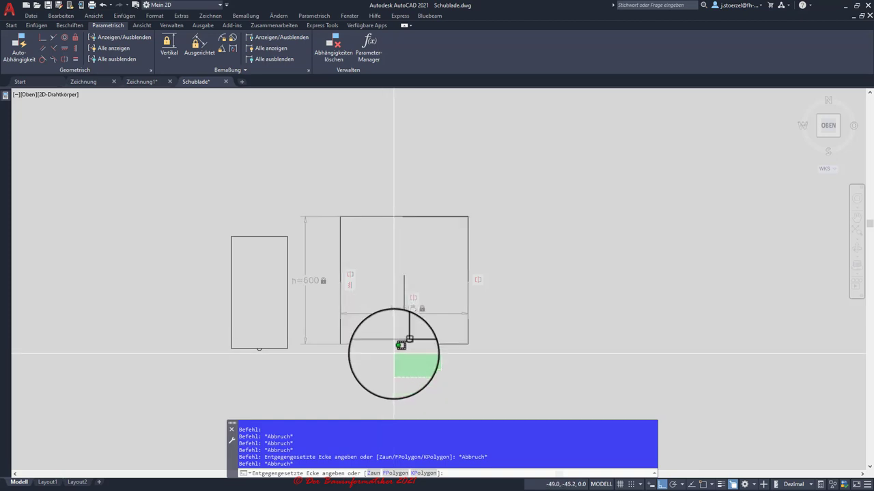
key(Escape)
key(Escape)
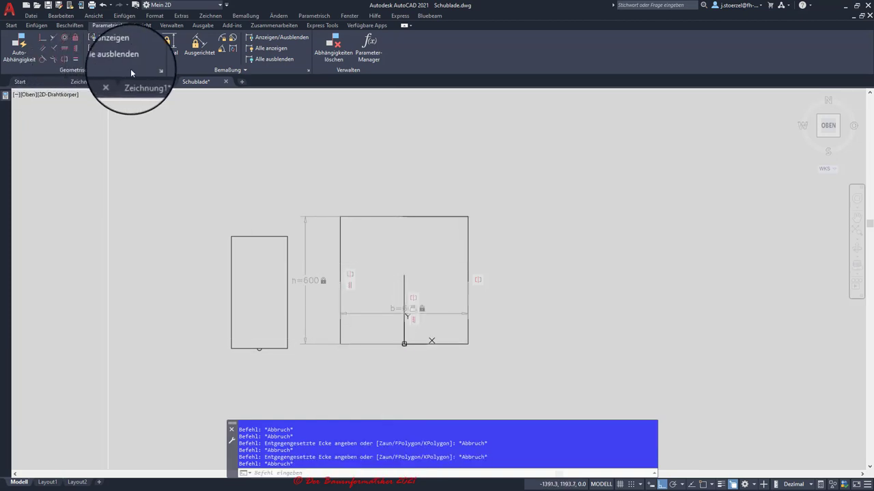
- Open and dismiss the Constraint Settings dialog, leaving b=600 and h=600 unchanged
click(151, 70)
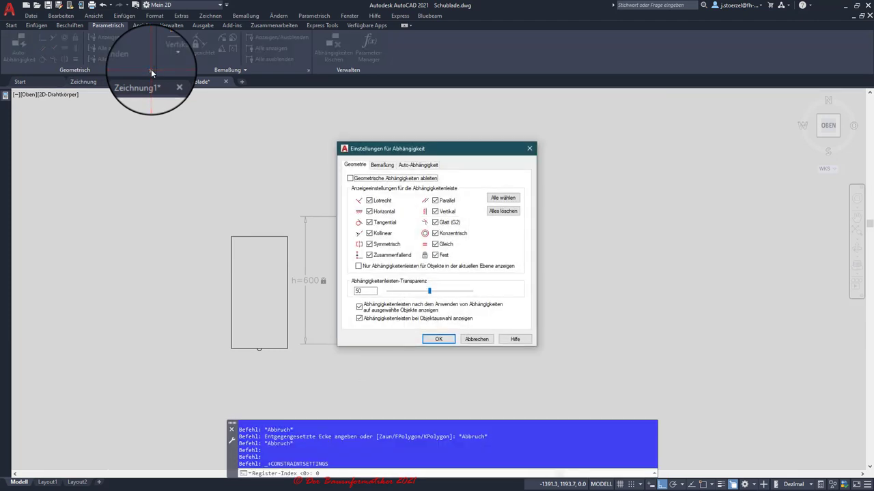
key(Return)
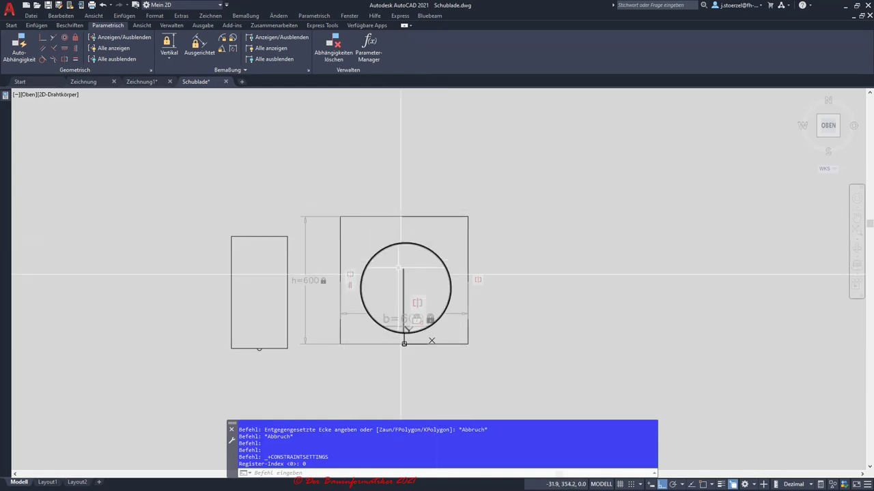
scroll(409, 344, up, 2)
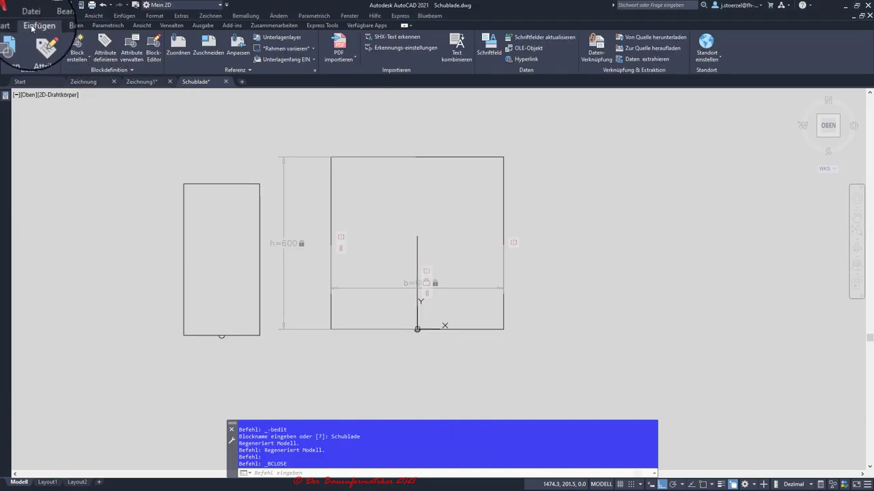
- Start a new block definition, taking Schublade2 from the name list as the basis for Schublade3
click(83, 62)
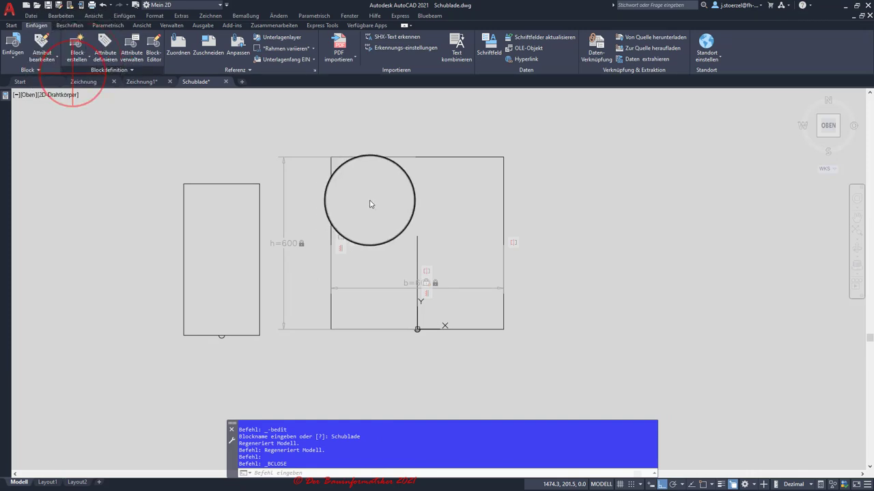
click(519, 131)
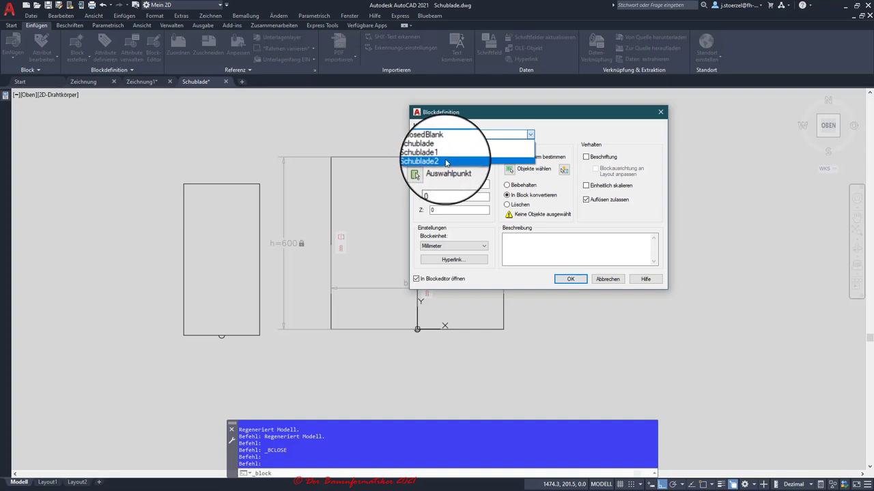
click(445, 162)
text(Schublade3)
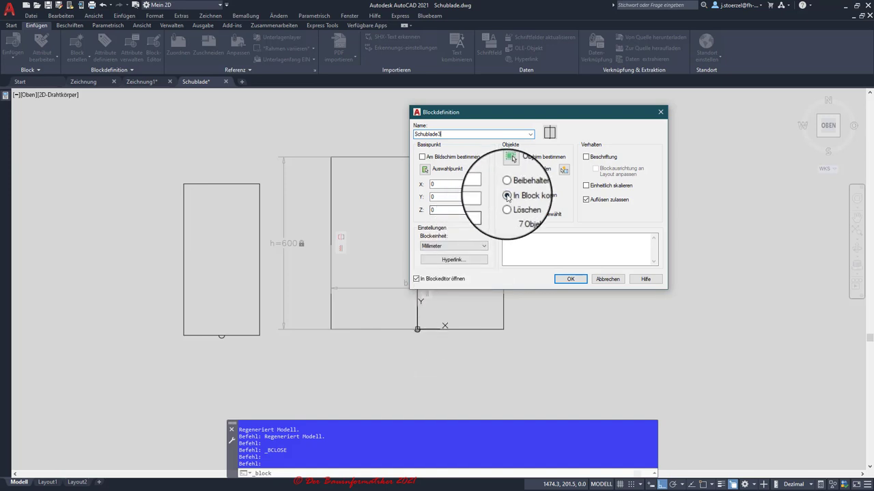
- Crossing-select the rectangle, line and dimension for Schublade3 and open it in the Block Editor
click(508, 163)
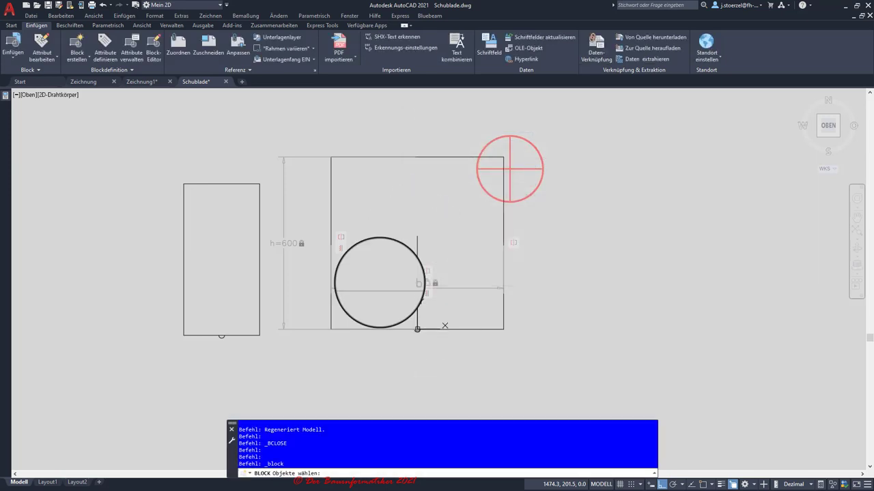
click(444, 366)
click(394, 318)
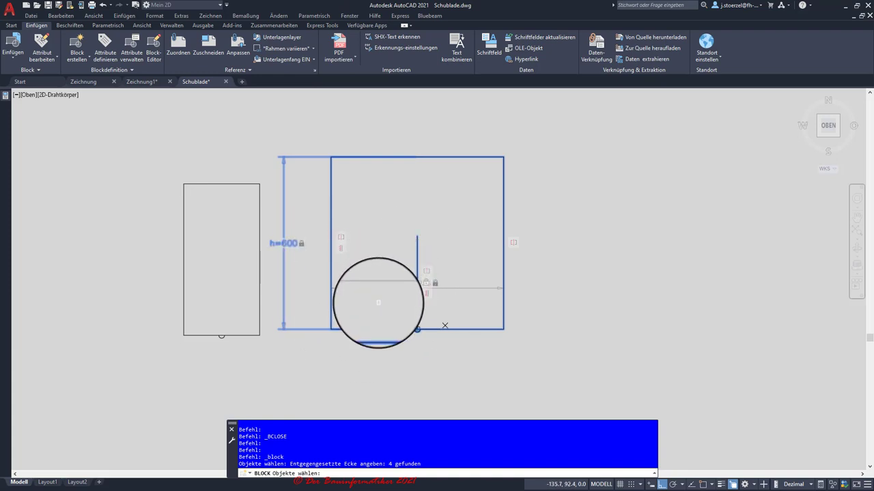
key(Return)
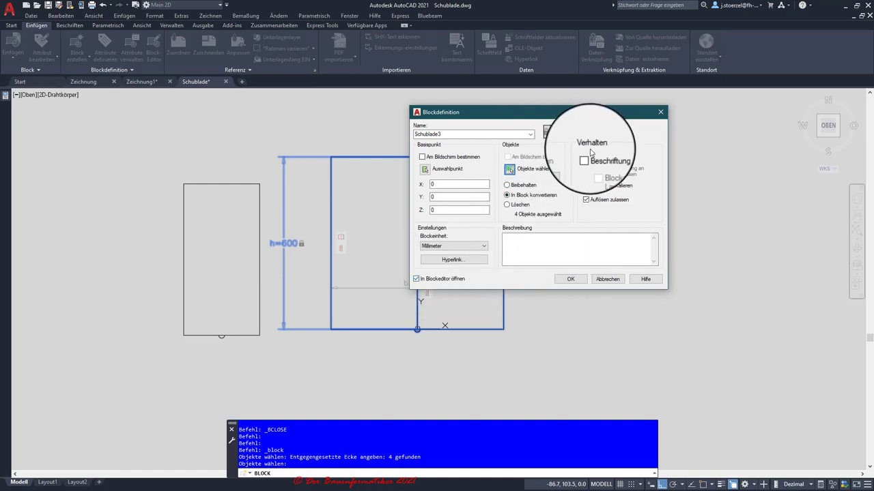
click(569, 279)
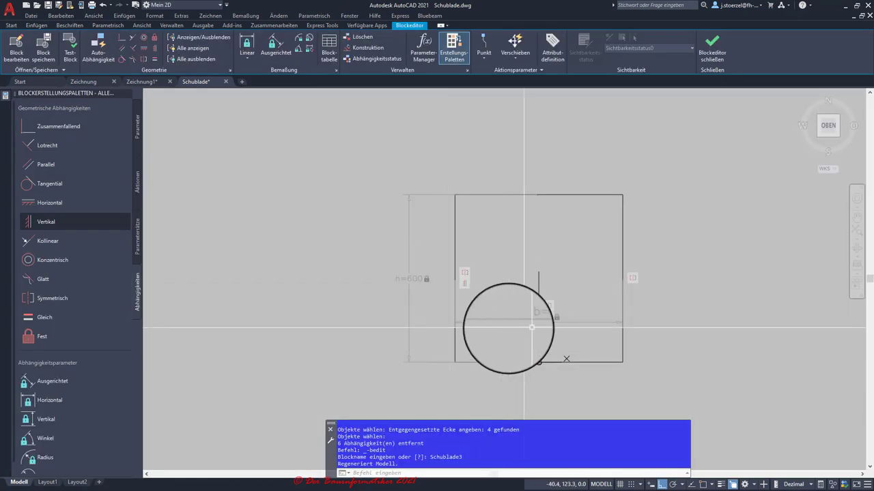
- Stretch the rectangle's top edge downward so the height parameter h reads 492.1
scroll(497, 302, up, 1)
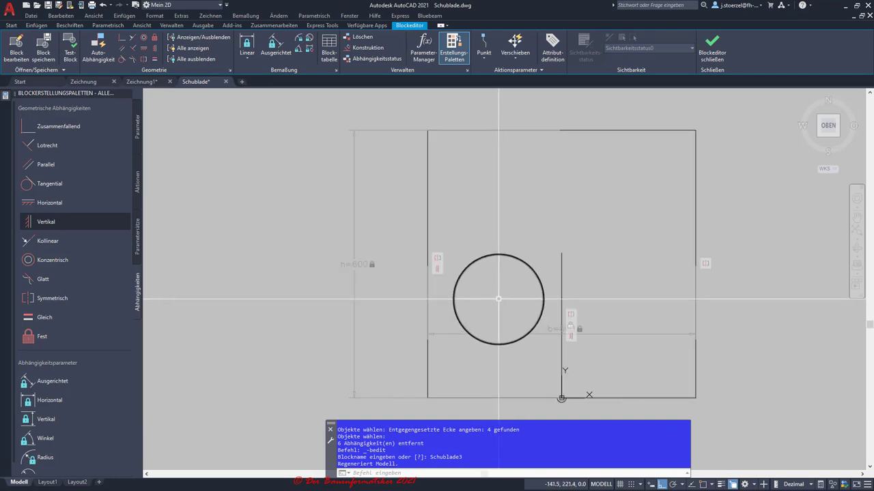
scroll(497, 302, up, 1)
middle_drag(502, 303, 421, 285)
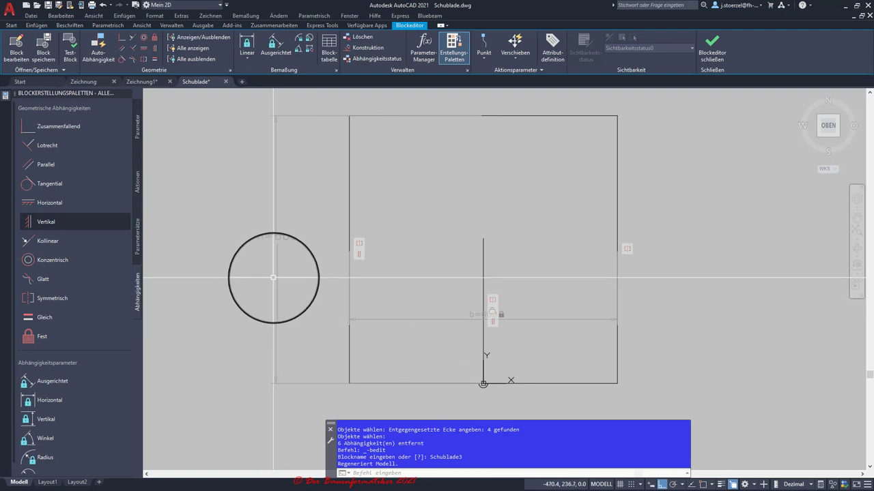
click(274, 277)
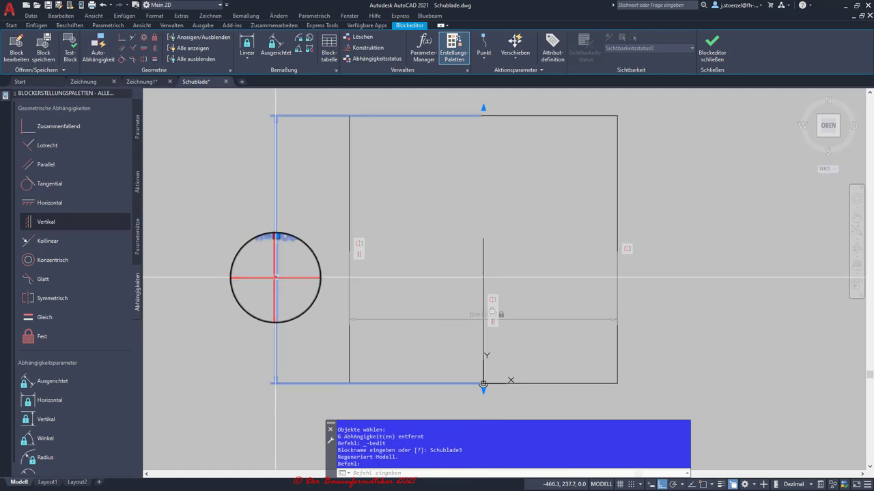
click(485, 106)
click(471, 127)
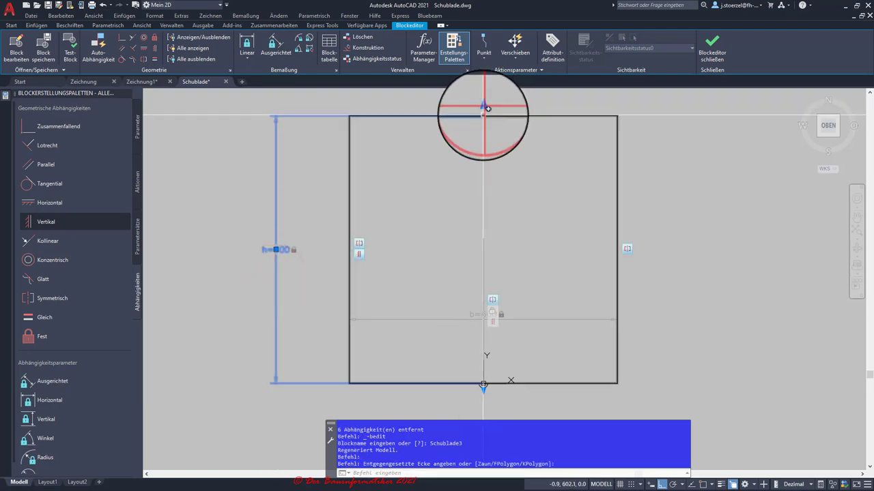
click(483, 107)
click(474, 157)
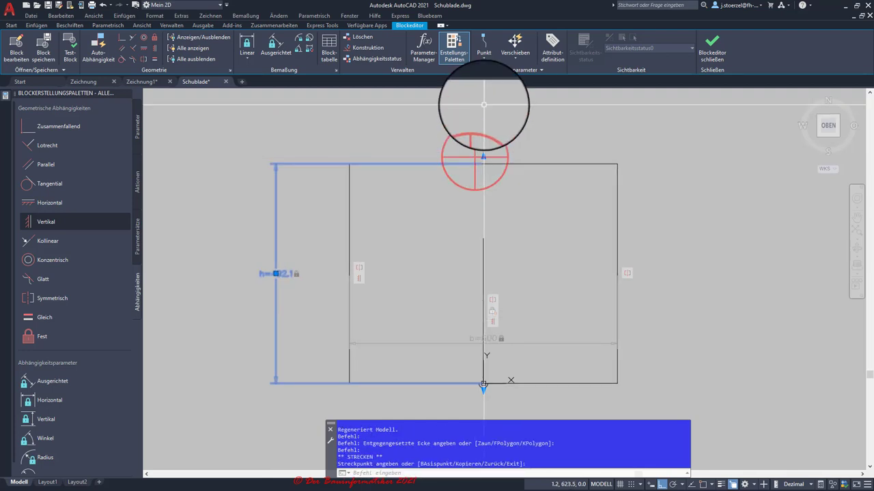
key(Escape)
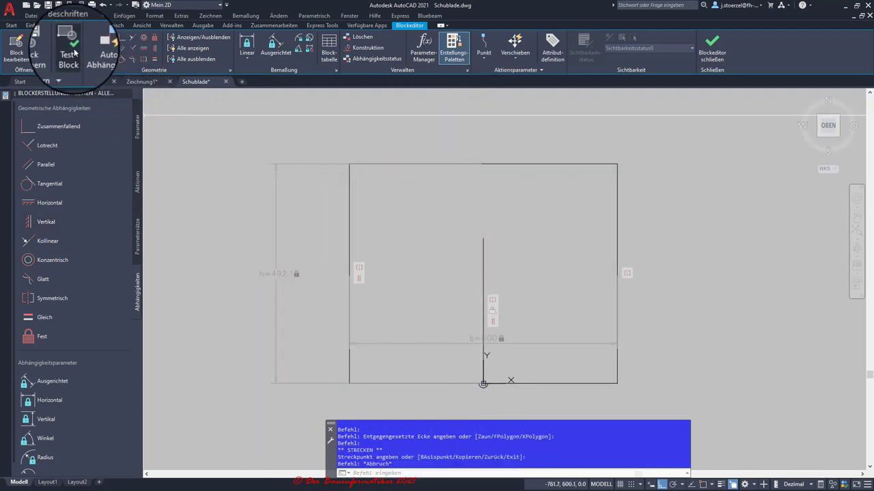
click(74, 48)
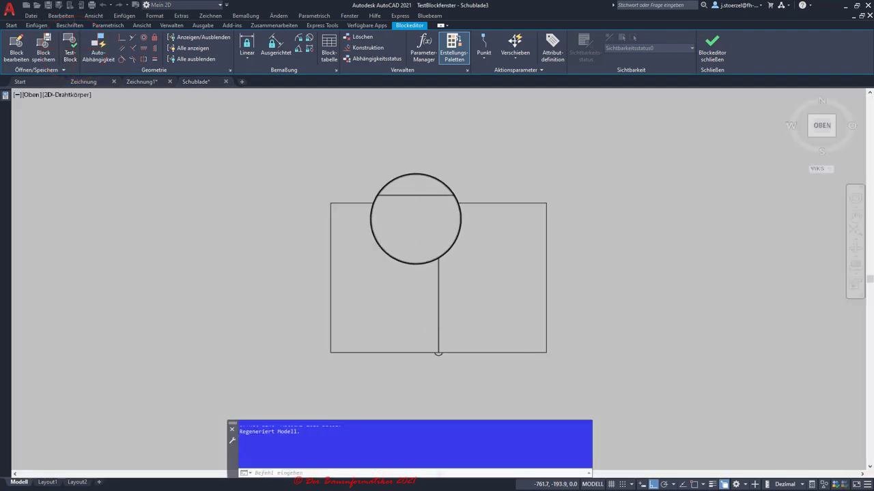
click(396, 200)
click(394, 202)
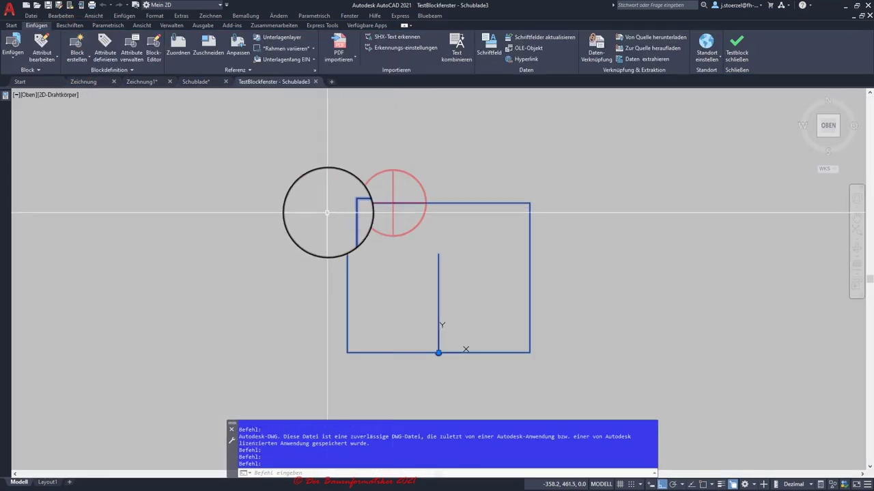
click(396, 224)
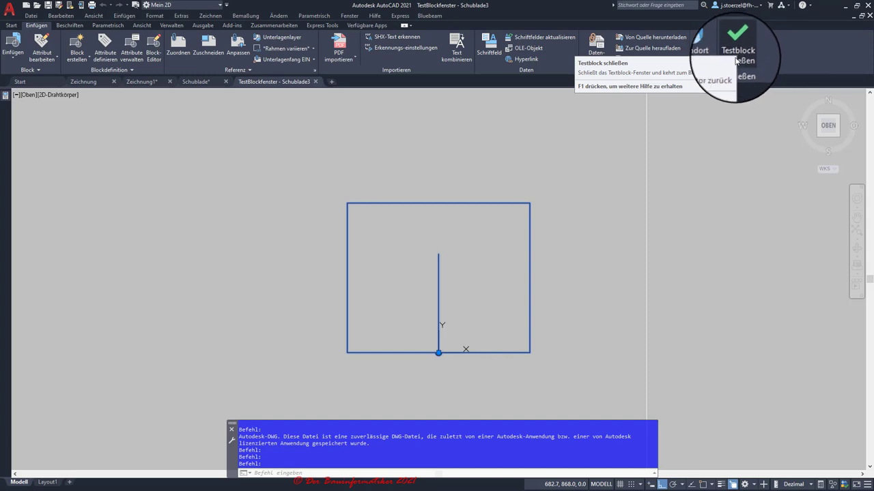
click(737, 54)
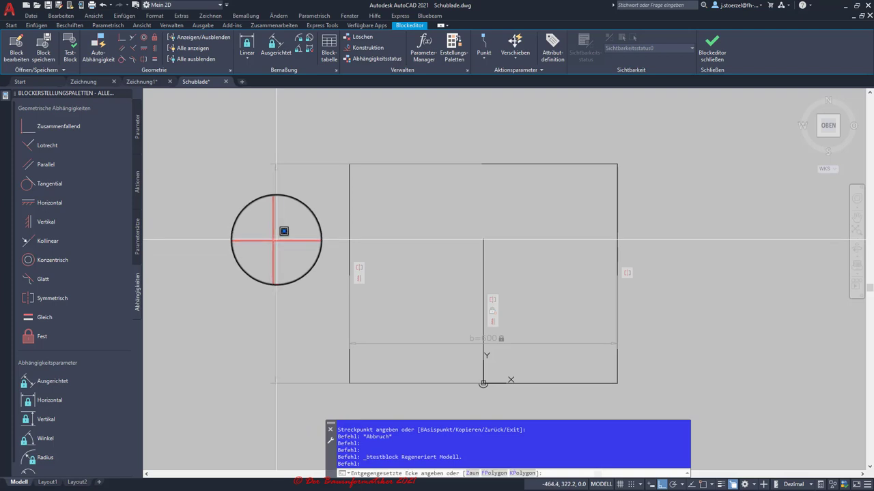
- Delete the old height dimension and add a vertical constraint parameter h along the left side
click(276, 239)
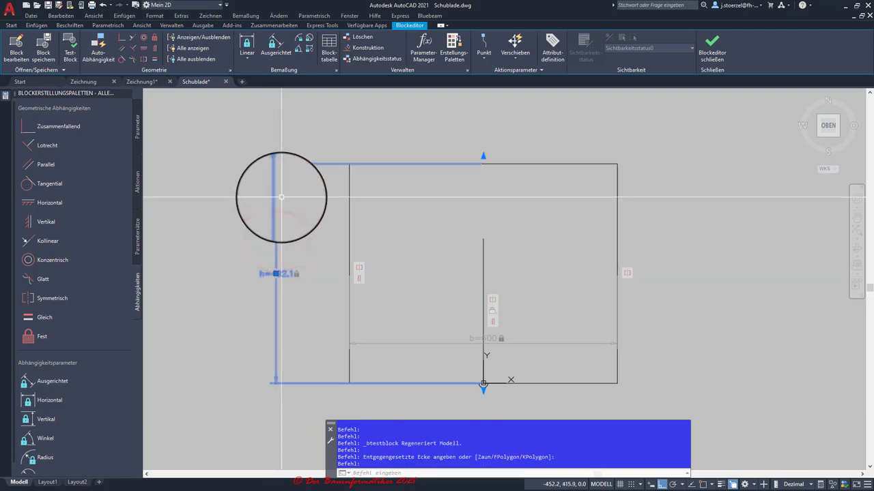
key(Delete)
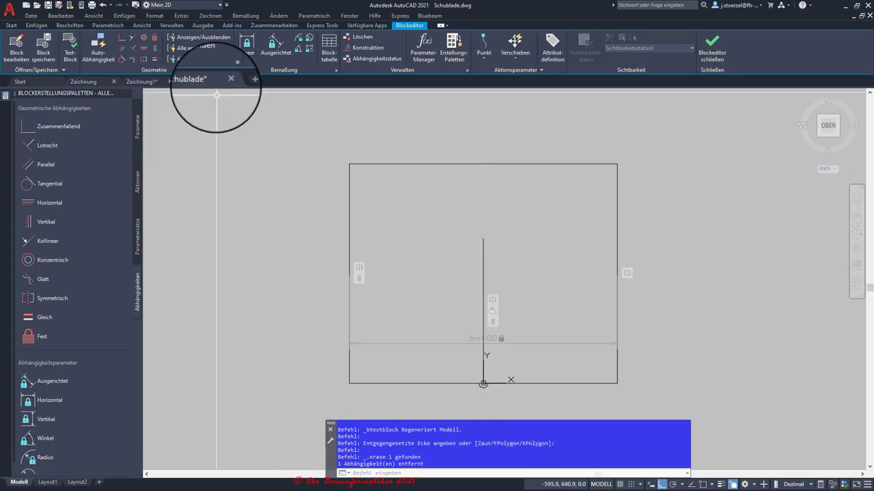
click(244, 61)
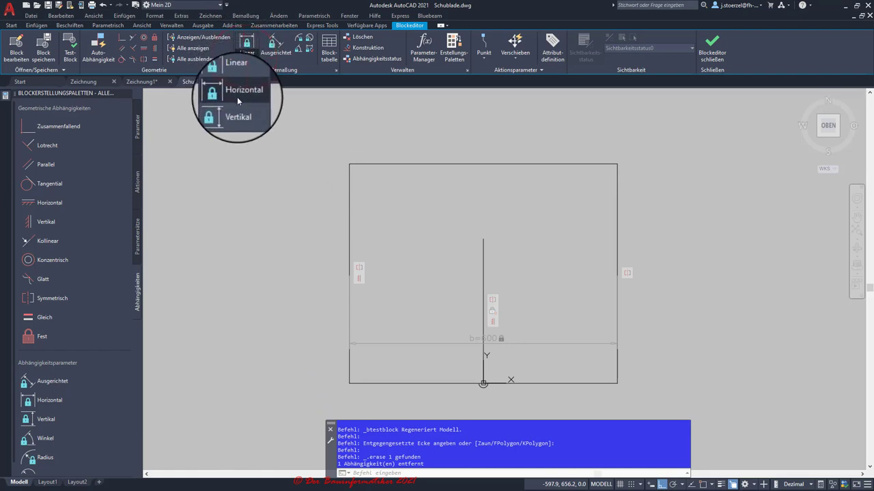
click(234, 111)
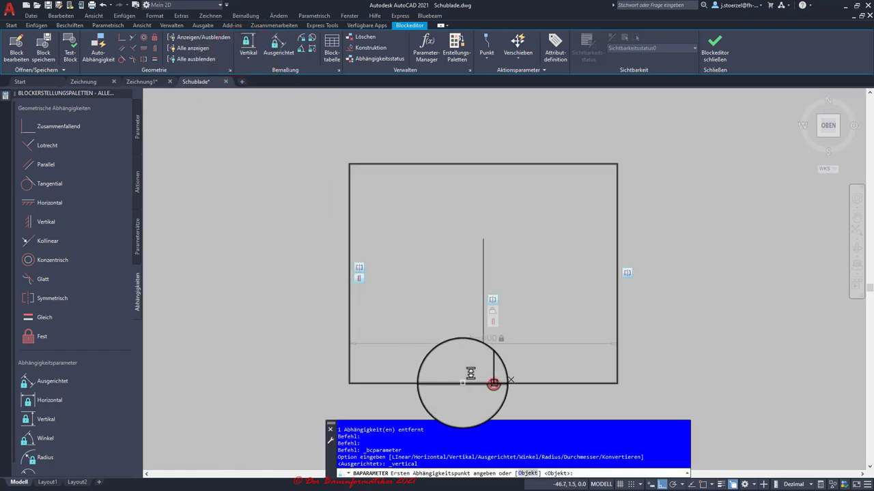
click(462, 383)
click(484, 163)
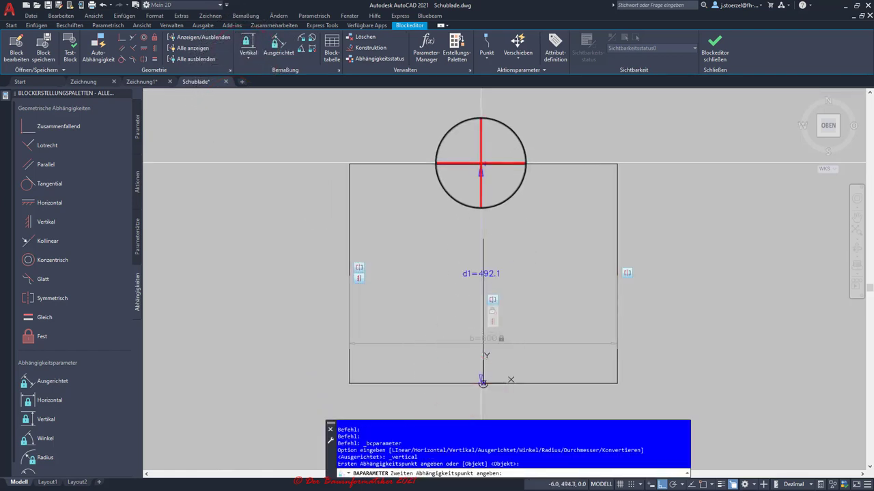
click(258, 275)
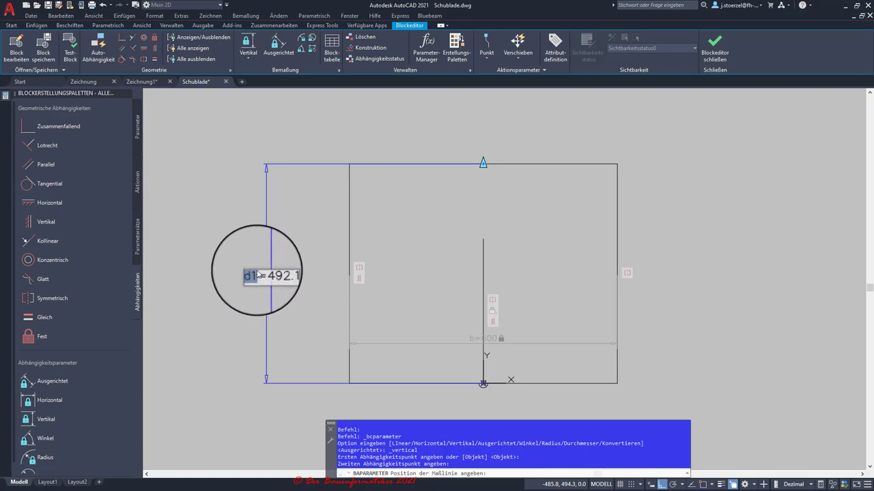
text(h)
click(266, 273)
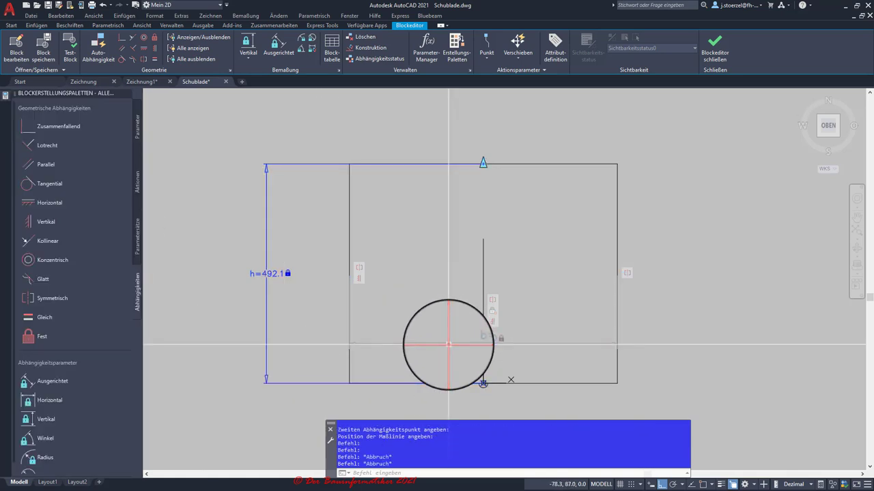
click(448, 344)
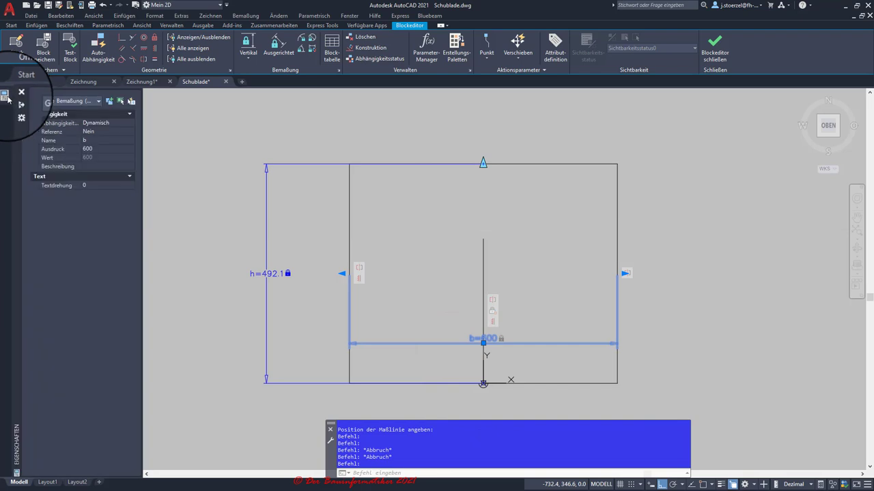
key(Escape)
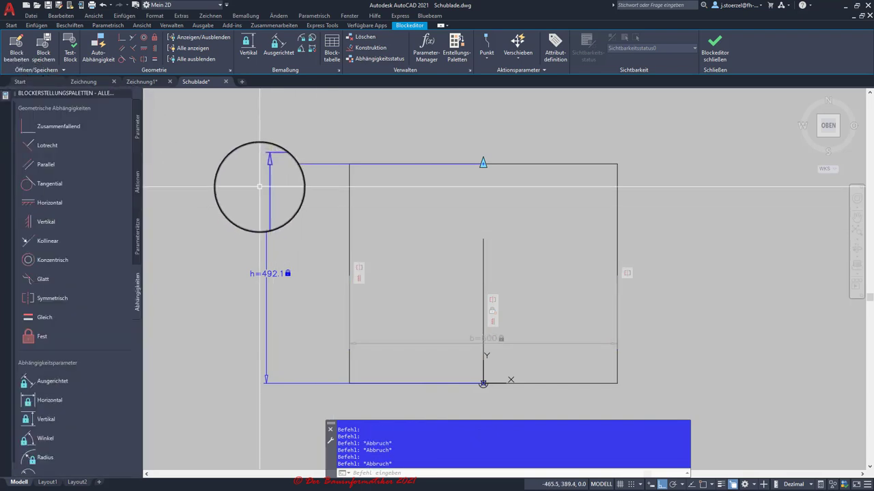
key(Escape)
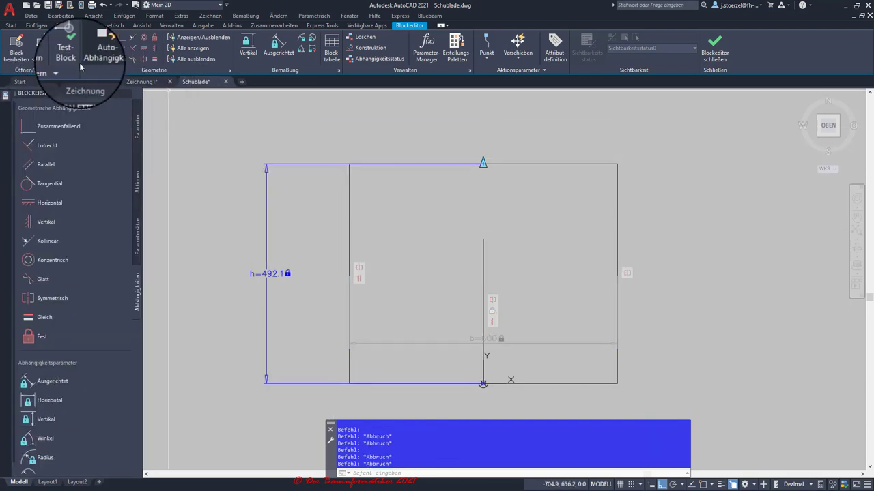
click(75, 58)
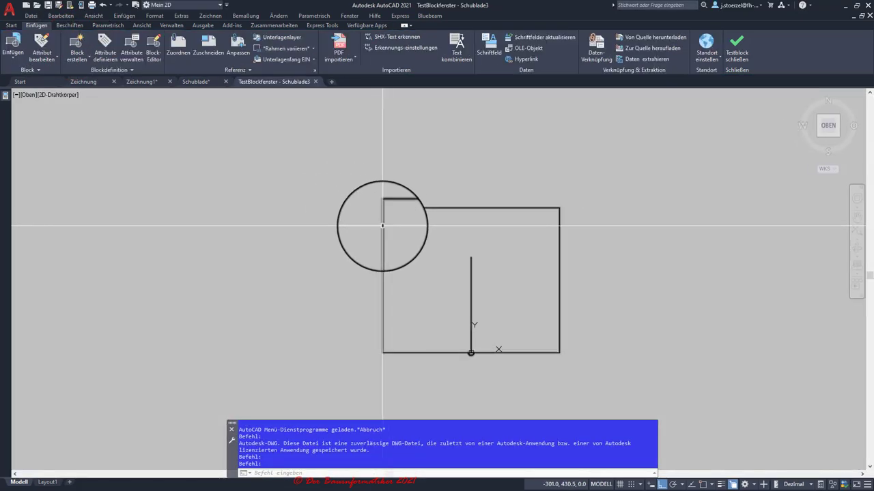
click(382, 225)
click(390, 226)
click(471, 206)
click(471, 207)
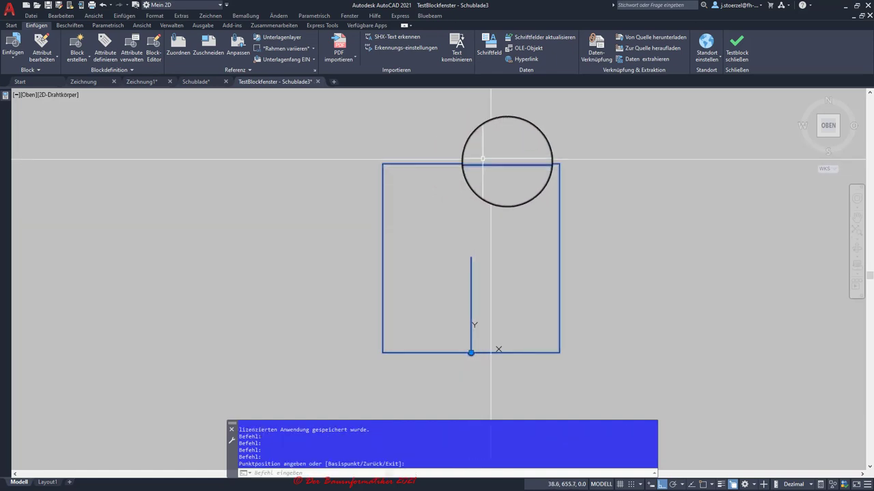
click(742, 55)
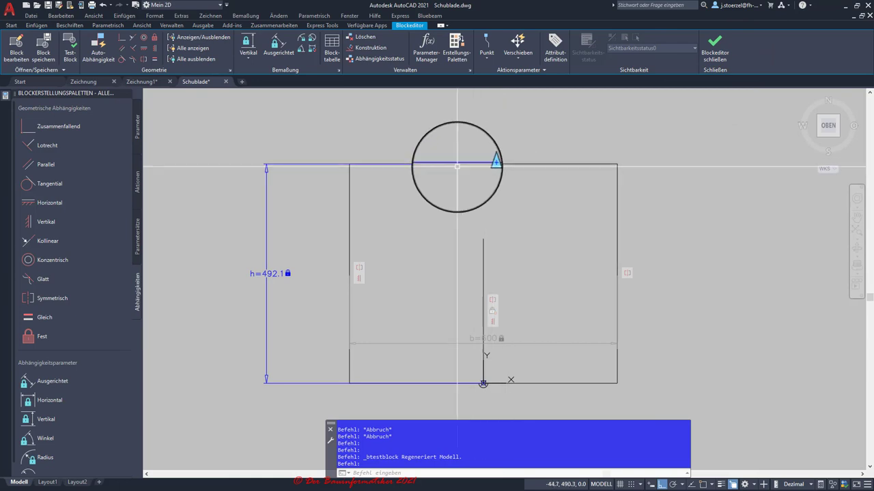
- Delete the grey b constraint and add a horizontal constraint parameter b=600.0 below the rectangle
click(453, 328)
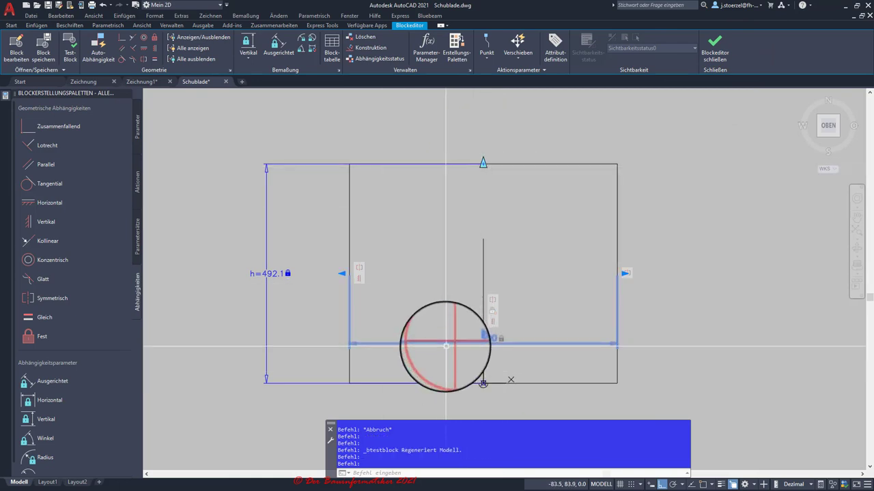
key(Delete)
scroll(396, 334, down, 2)
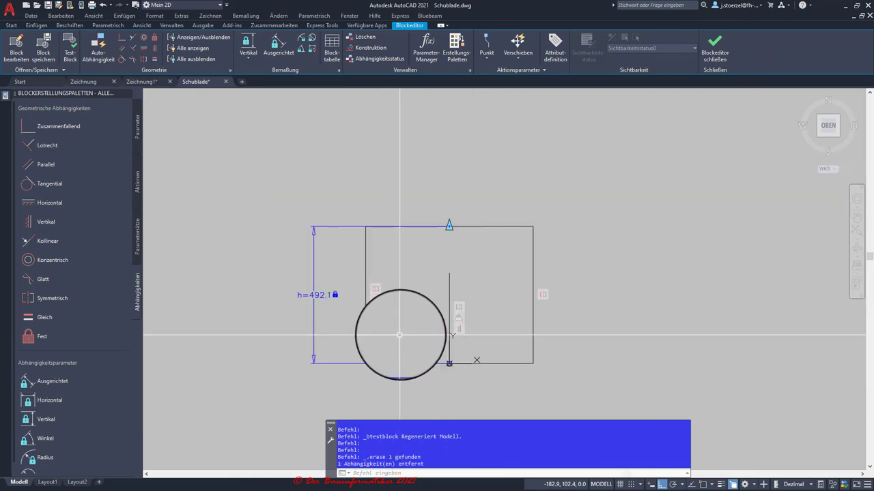
middle_drag(392, 328, 400, 302)
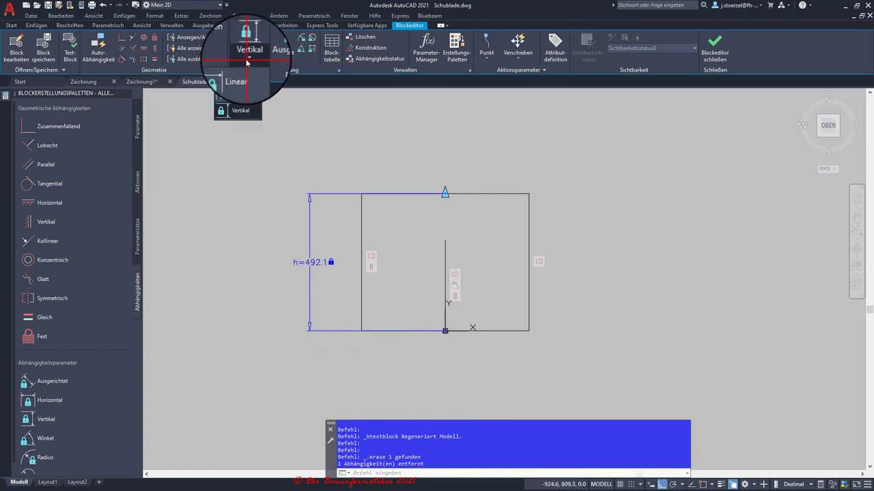
click(239, 97)
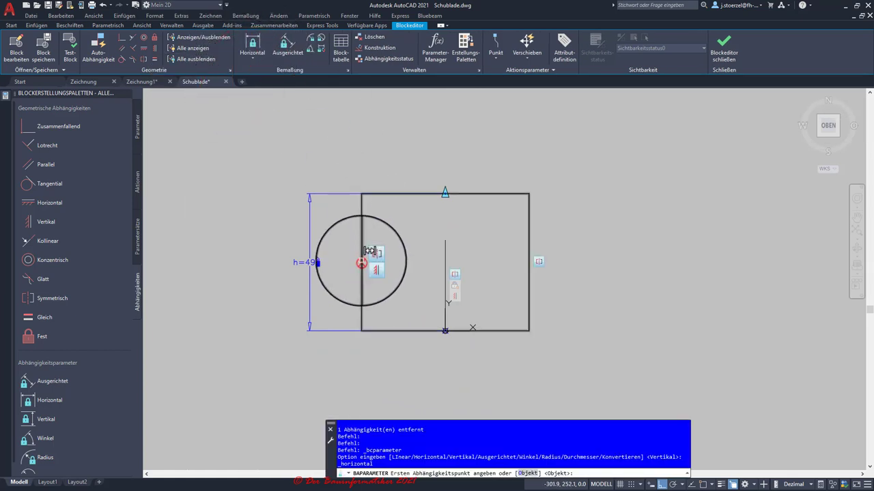
click(362, 262)
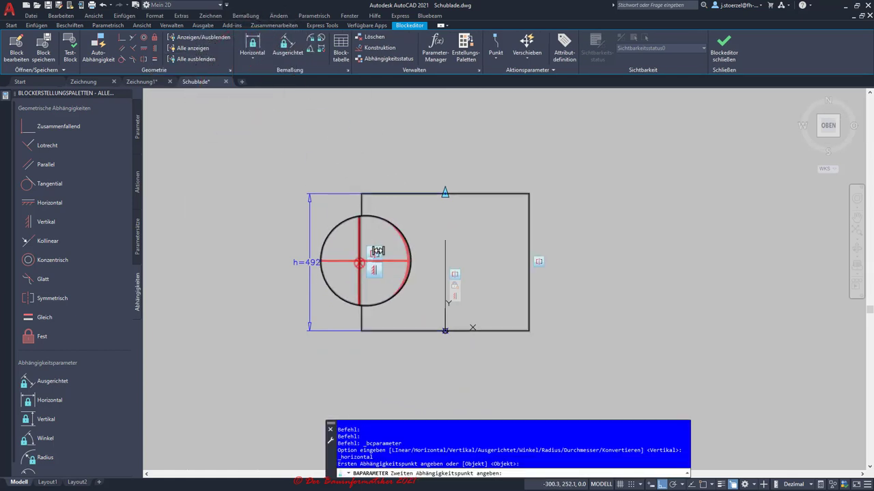
click(529, 262)
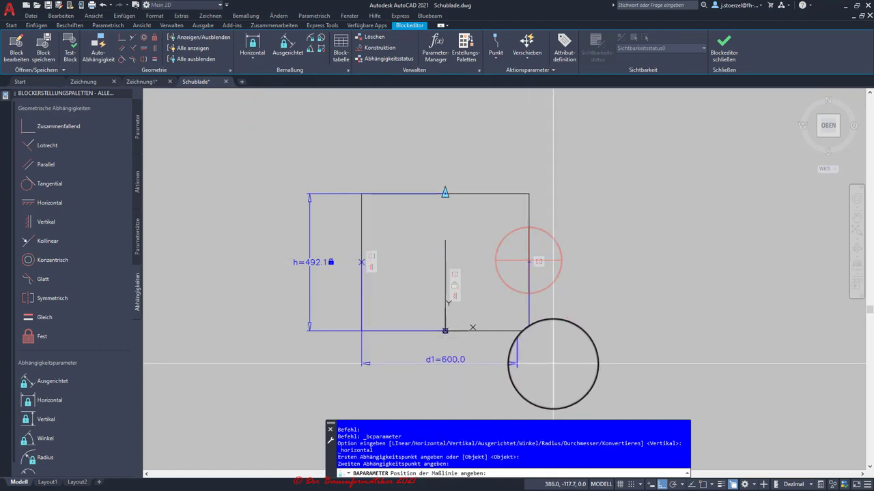
click(559, 380)
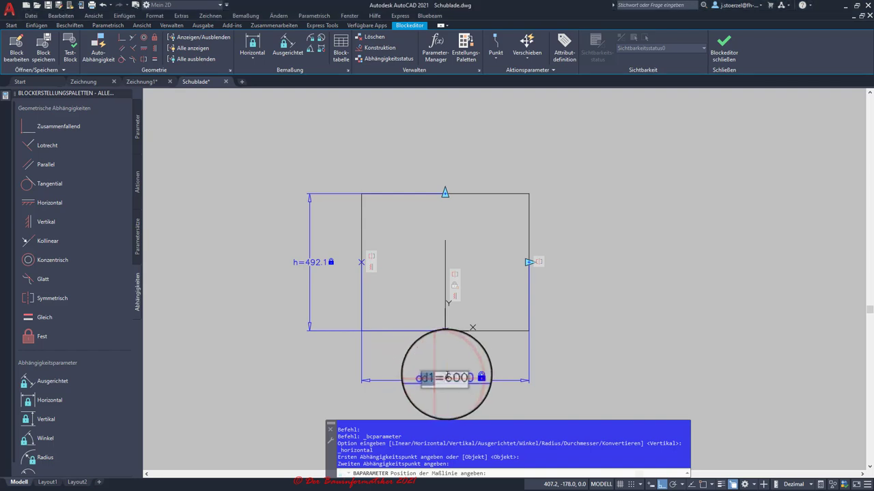
key(Return)
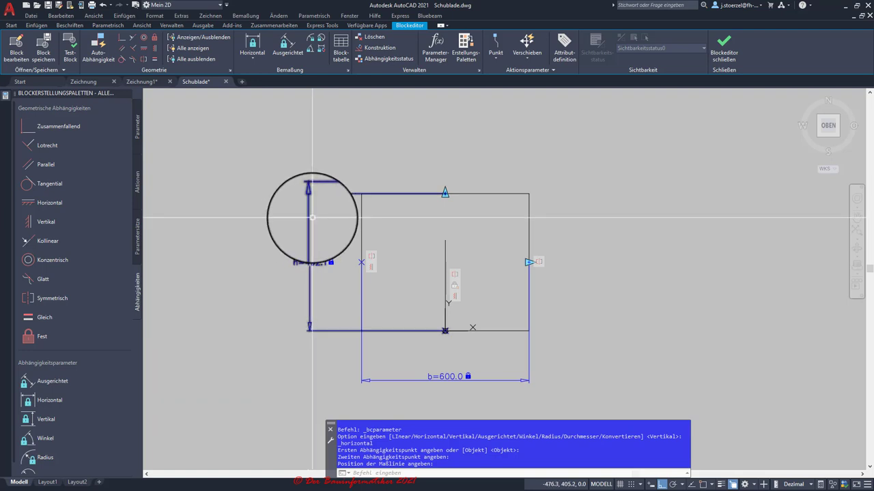
key(Escape)
key(Escape)
mouse_move(309, 223)
mouse_down()
mouse_move(443, 331)
mouse_move(444, 195)
mouse_move(429, 226)
mouse_move(417, 322)
mouse_move(439, 331)
mouse_move(390, 314)
mouse_up()
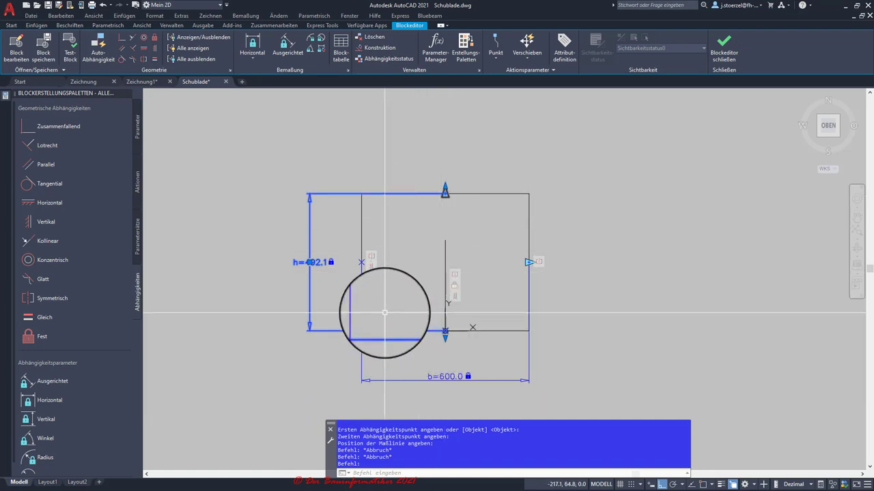
click(6, 95)
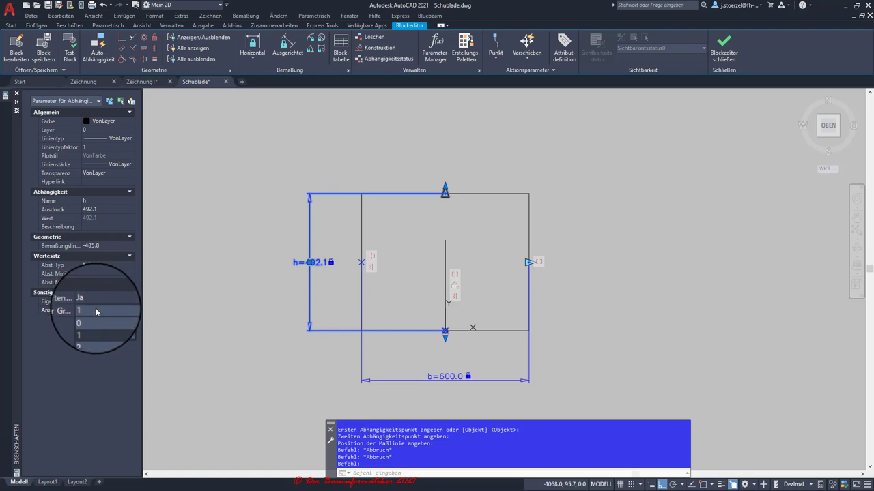
click(102, 312)
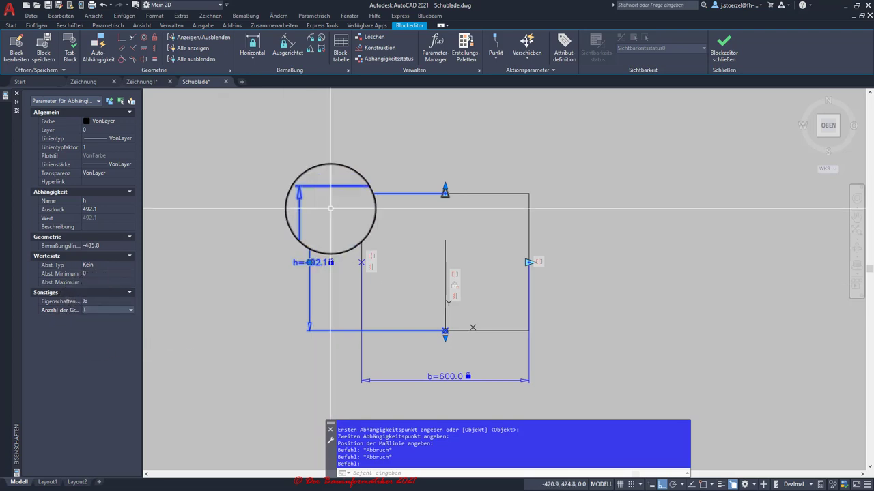
key(Escape)
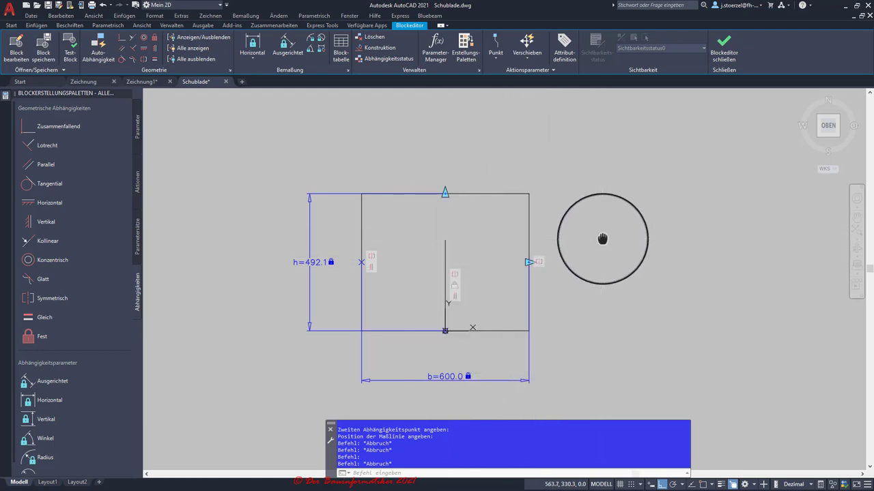
- In the Block Authoring Palettes, view the Aktionen tab, then return to the Parameter list
middle_drag(602, 239, 639, 235)
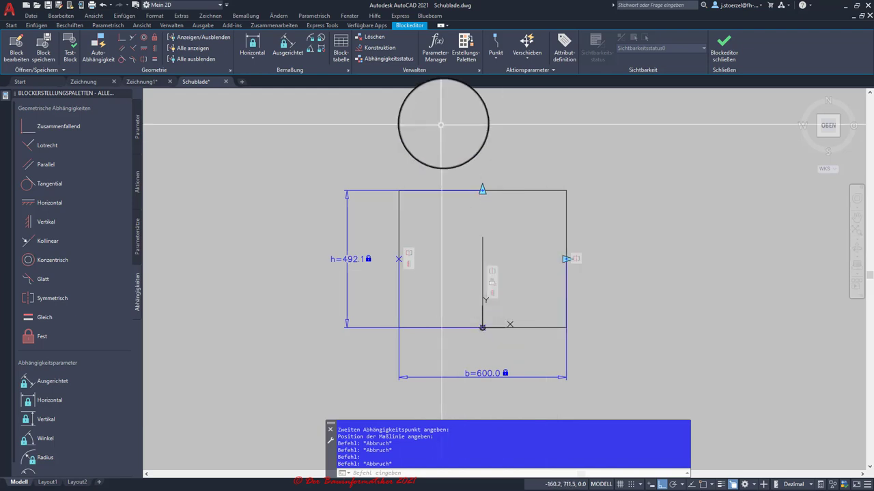
key(Escape)
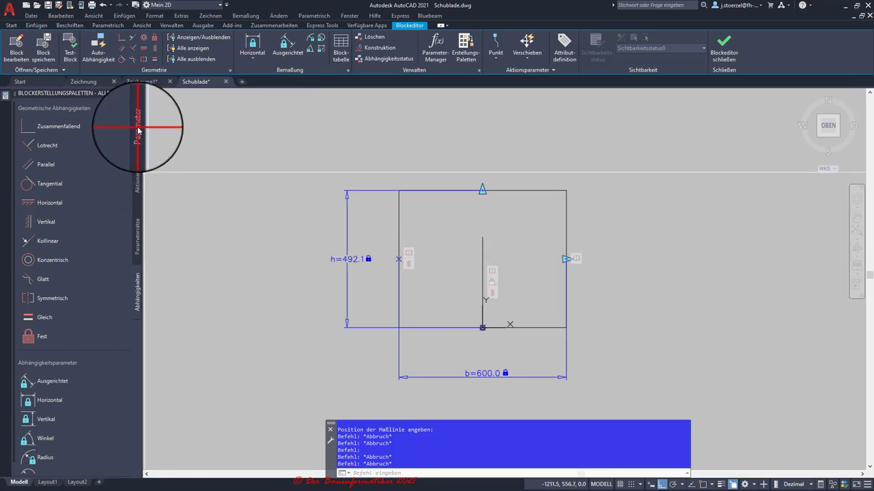
click(138, 129)
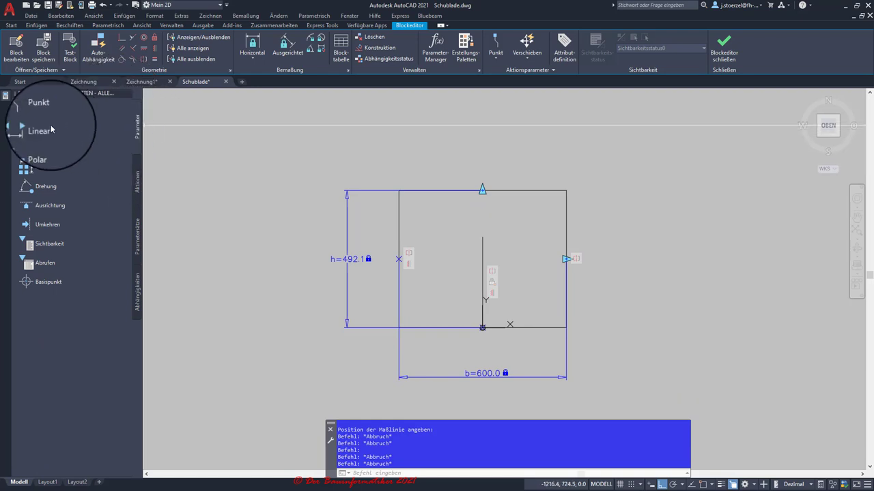
click(139, 185)
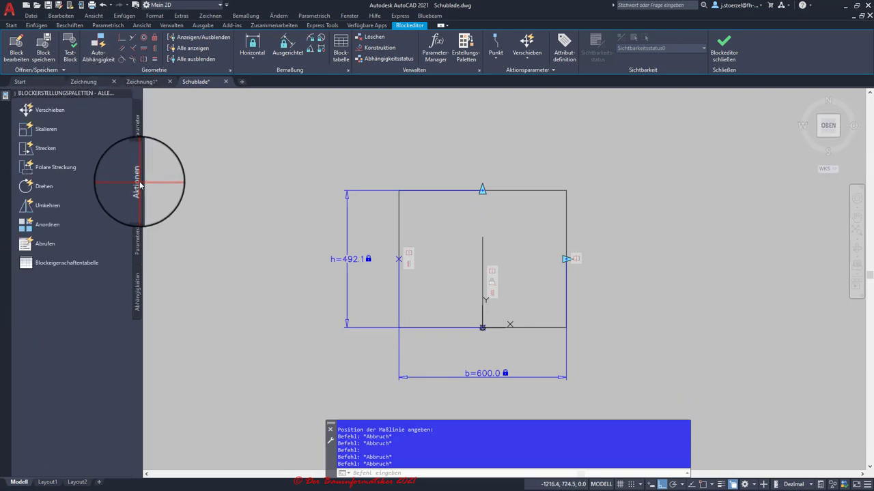
click(138, 127)
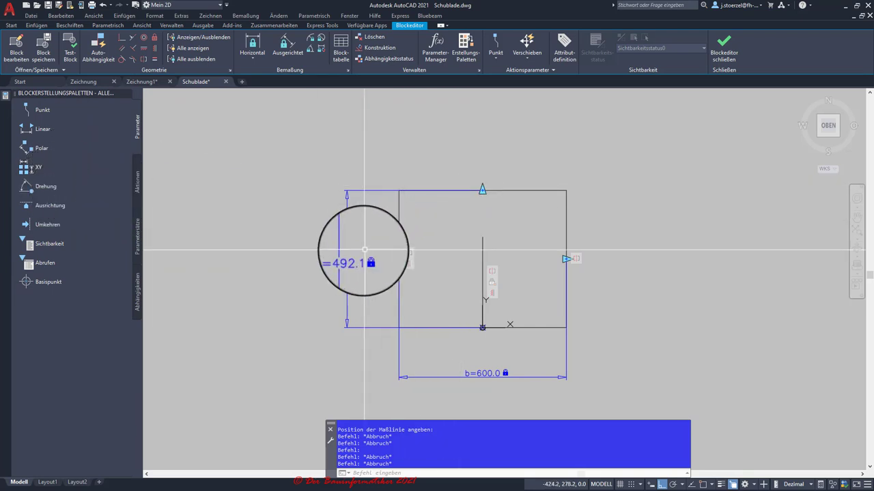
drag(363, 251, 339, 157)
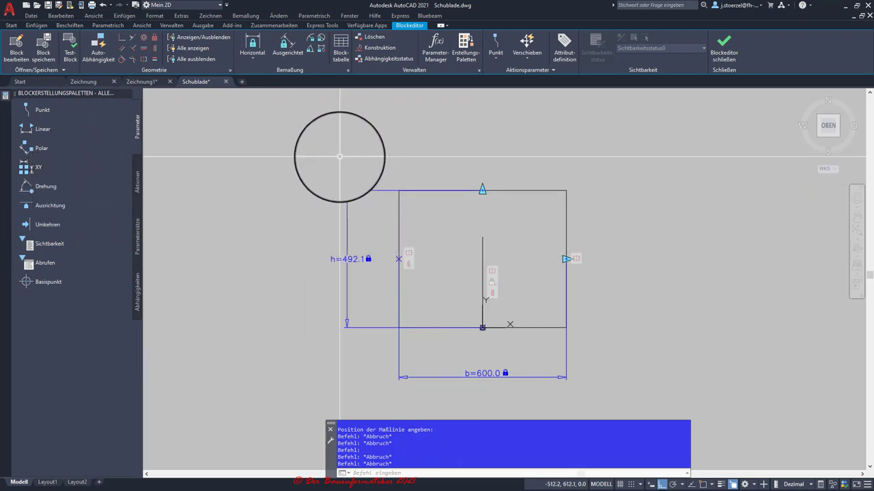
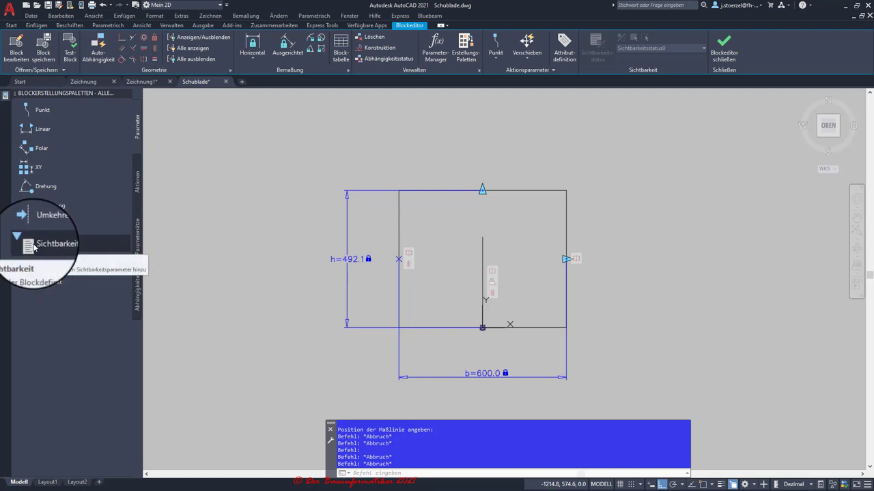
- Place the Sichtbarkeit visibility parameter to the right of the drawer outline
click(34, 247)
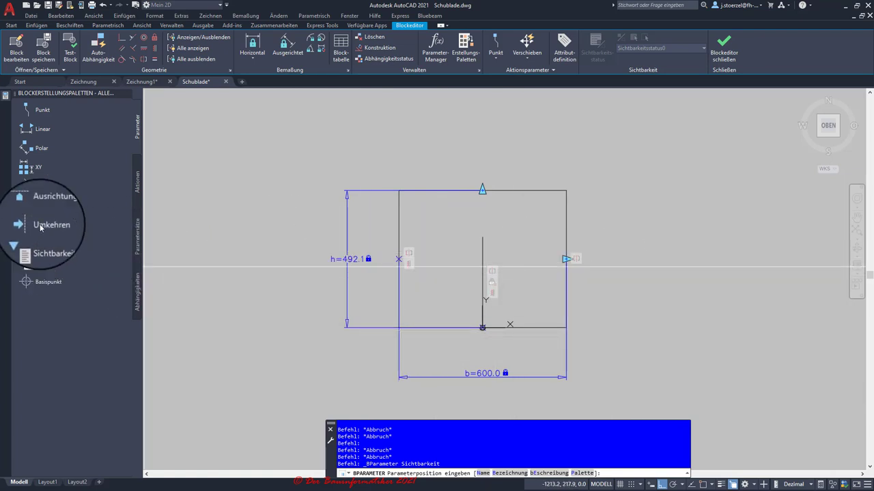
click(39, 247)
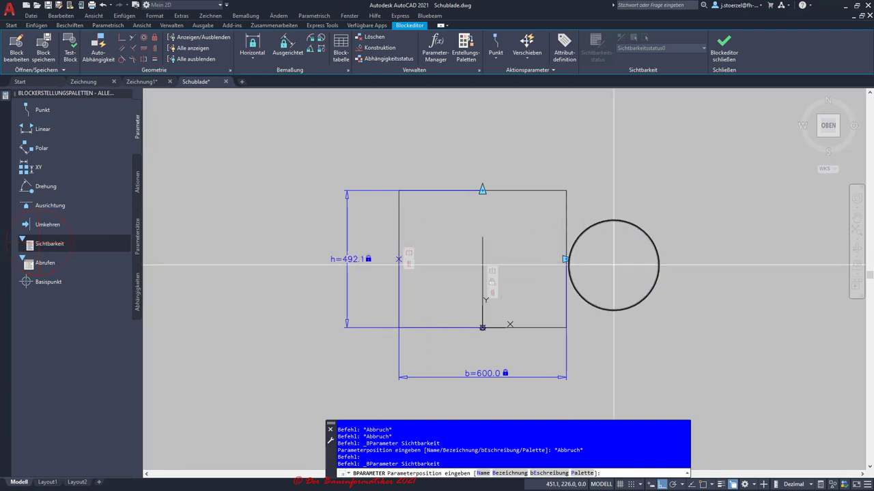
click(621, 288)
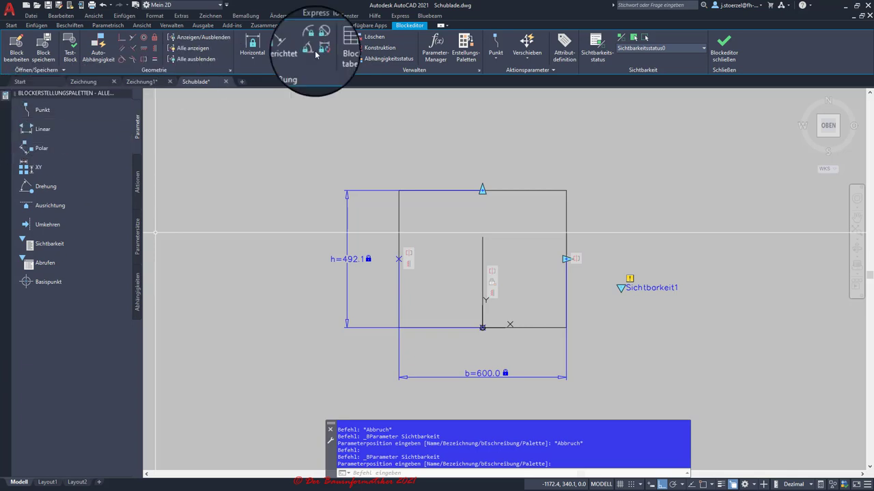
click(414, 27)
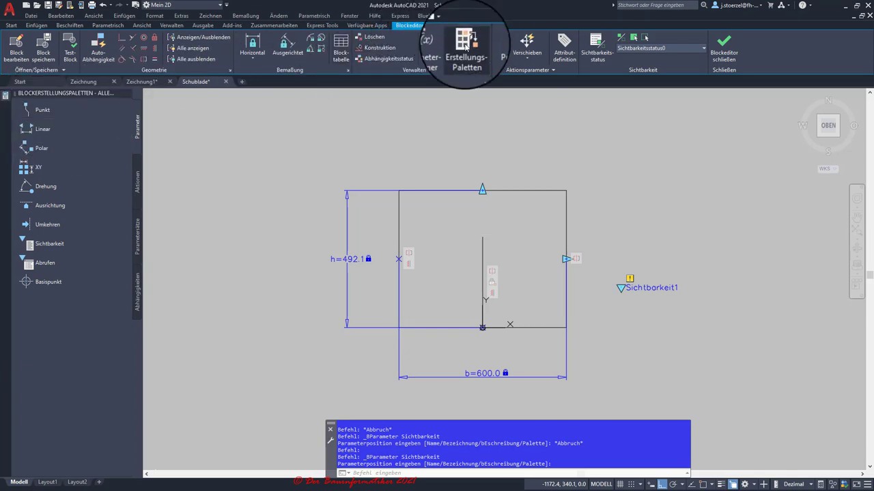
click(466, 50)
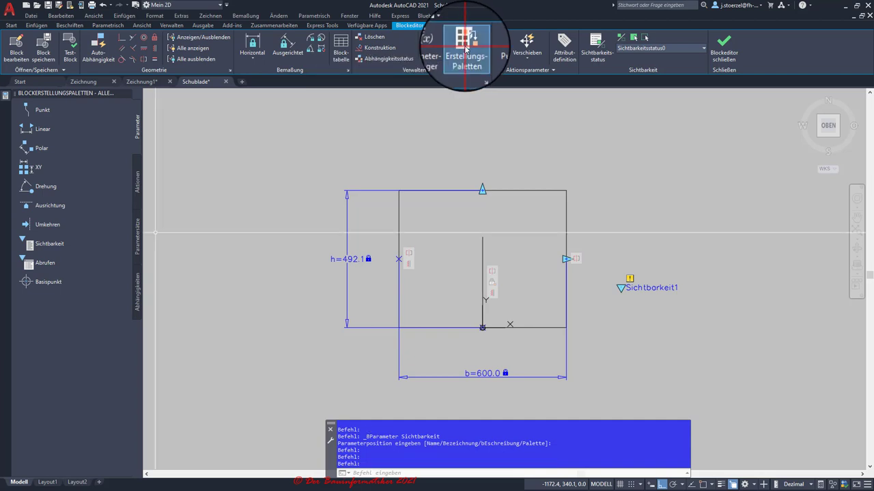
click(466, 50)
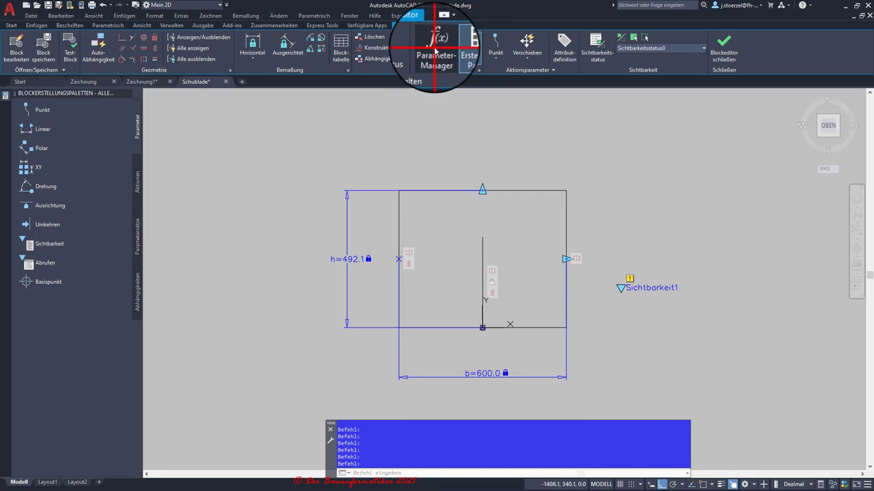
- Dock the Parameter Manager on the left and label the visibility parameter Ansichten
click(436, 50)
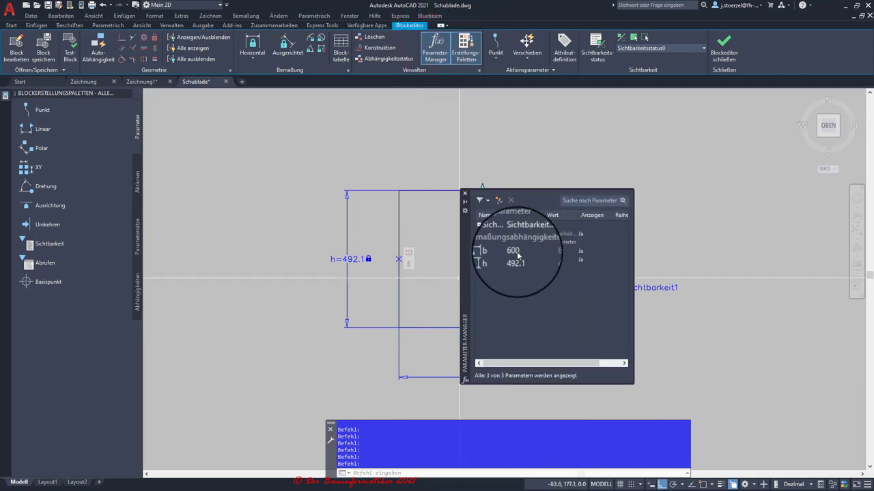
right_click(467, 243)
click(512, 288)
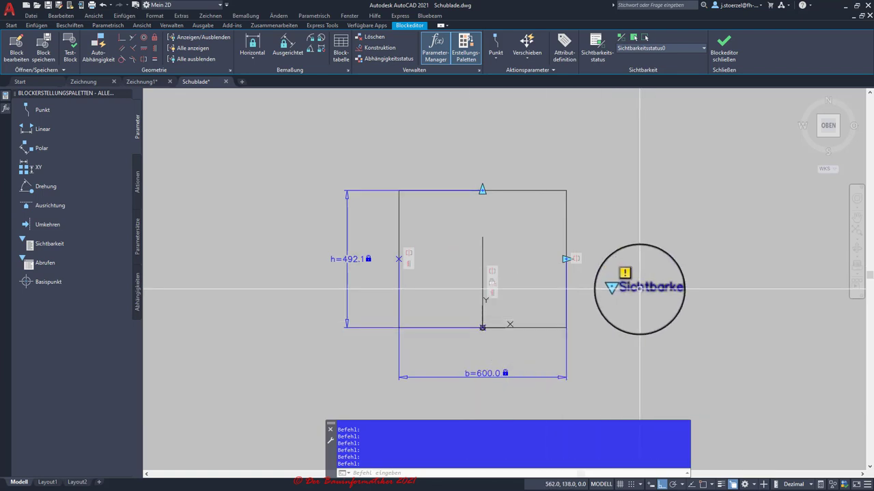
click(639, 288)
text(Ansichten)
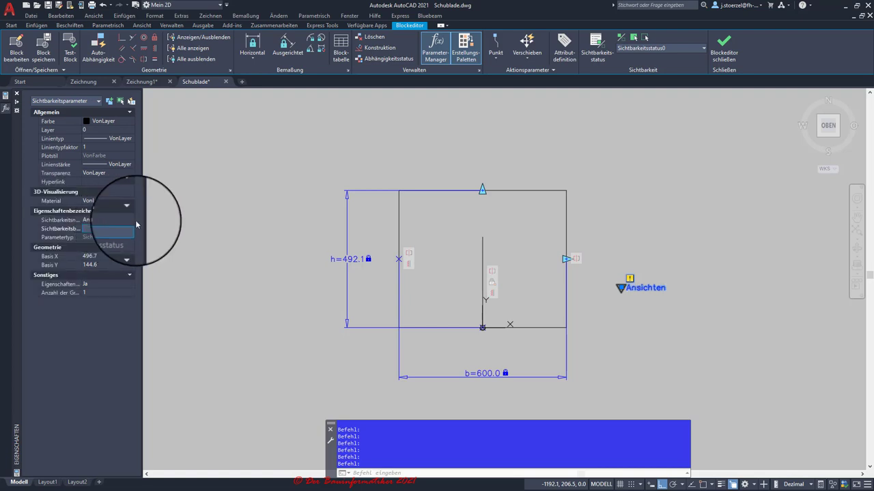
click(466, 49)
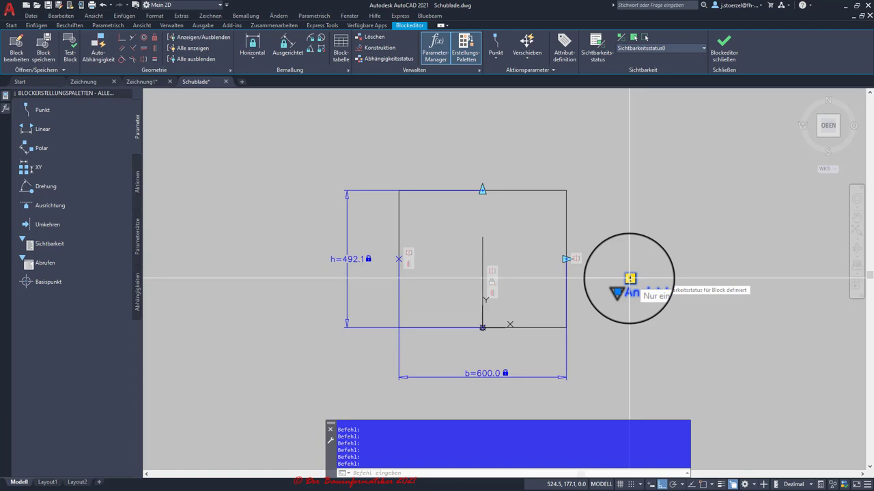
- Rename the default visibility state to Draufsicht and add Vorderansicht, hiding all existing objects
click(628, 278)
click(598, 53)
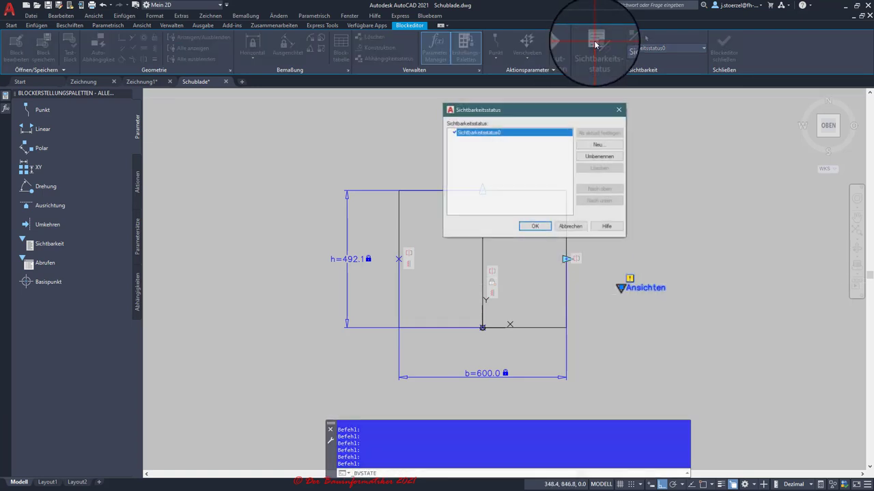
click(597, 157)
text(Draufsicht)
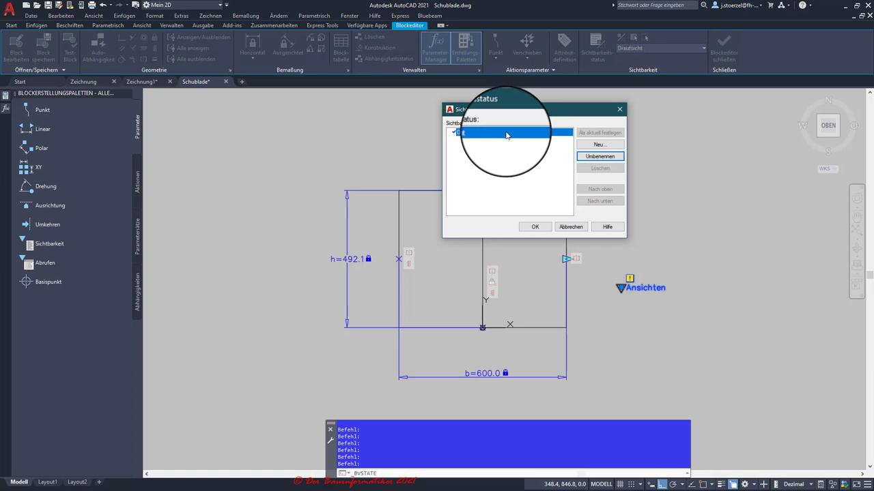
click(594, 146)
text(Vorderansicht)
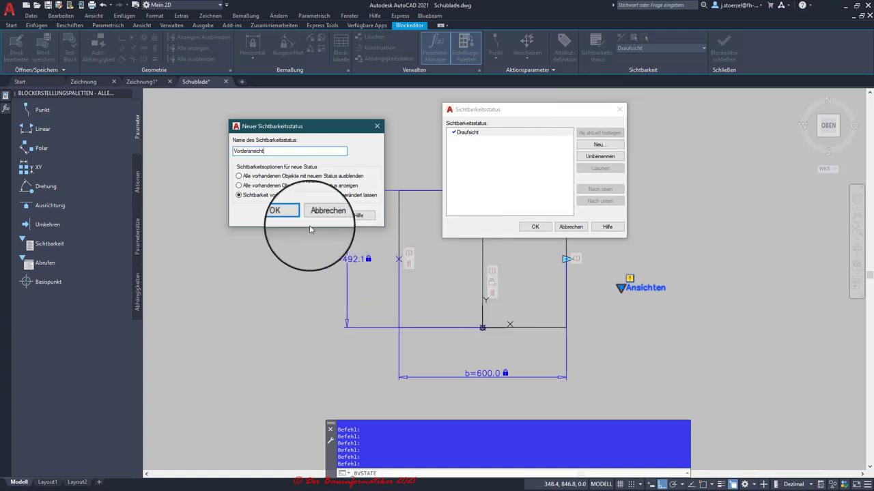
click(239, 176)
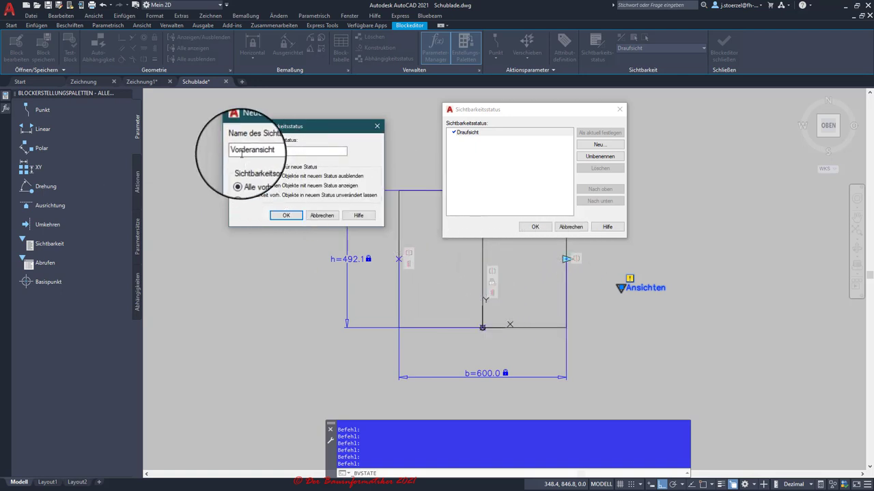
click(285, 217)
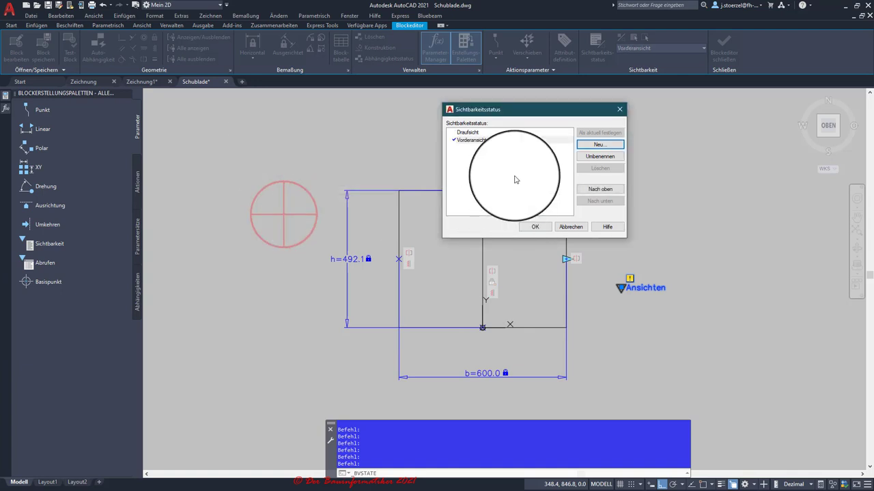
click(537, 227)
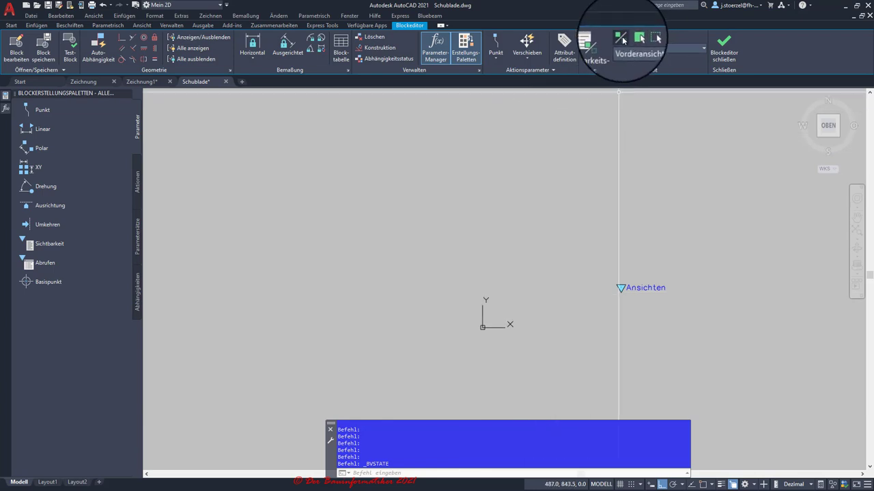
- Toggle Draufsicht and back to Vorderansicht, then show hidden objects dimmed (BVMODE 1)
click(633, 53)
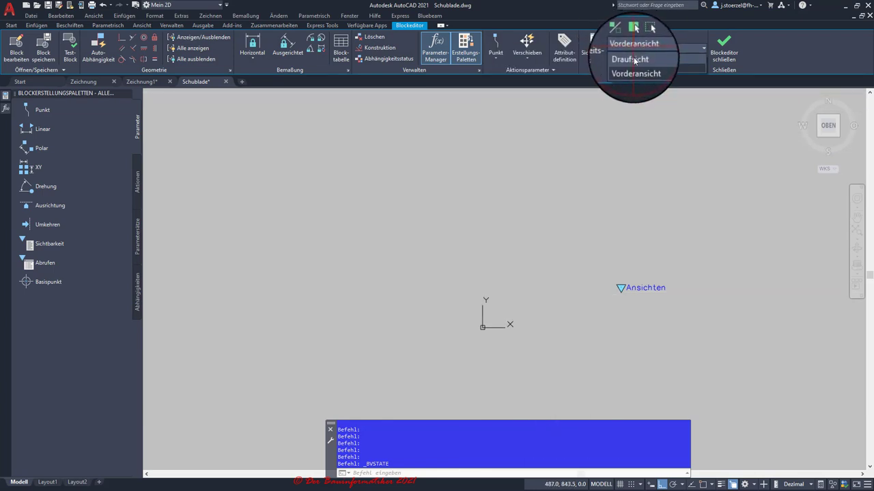
click(639, 55)
click(640, 49)
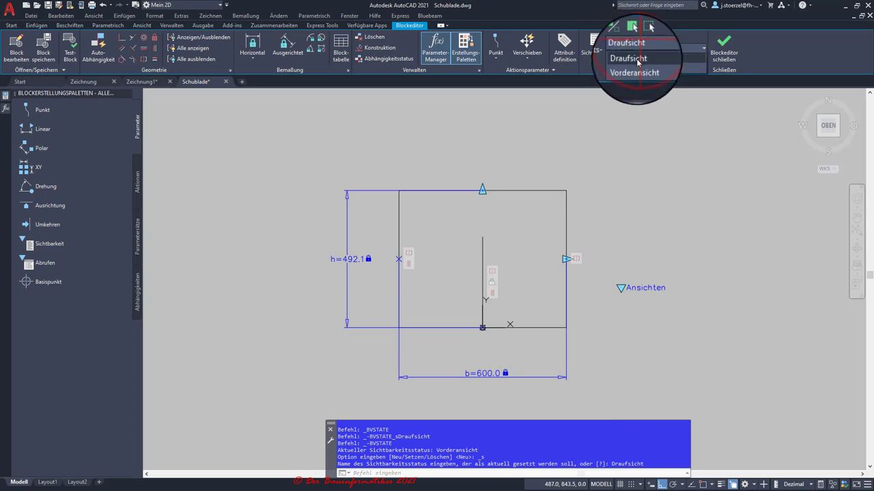
click(645, 64)
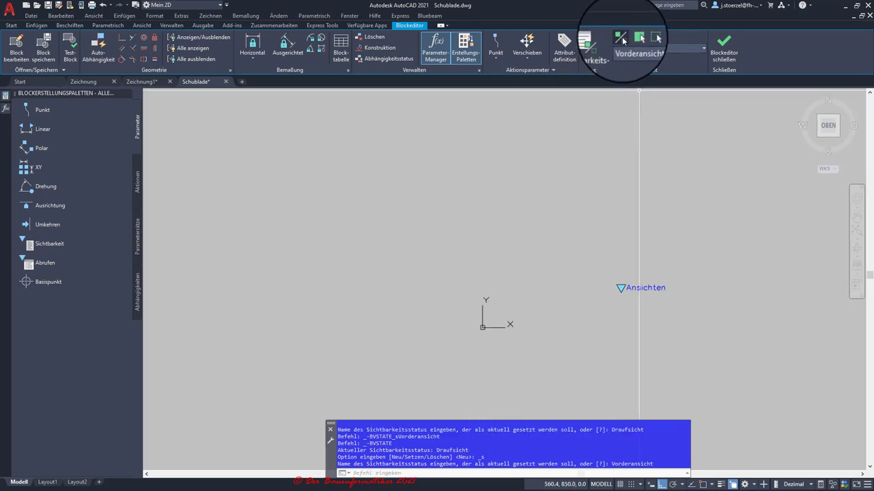
click(622, 41)
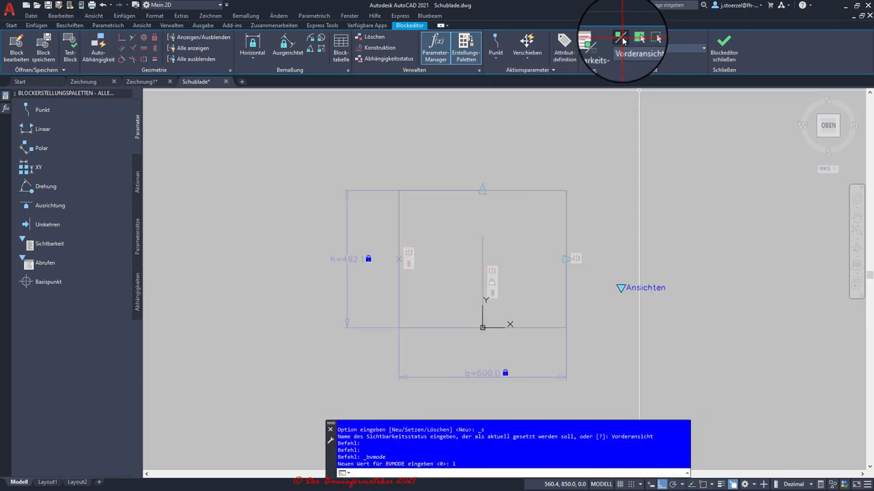
drag(462, 269, 457, 226)
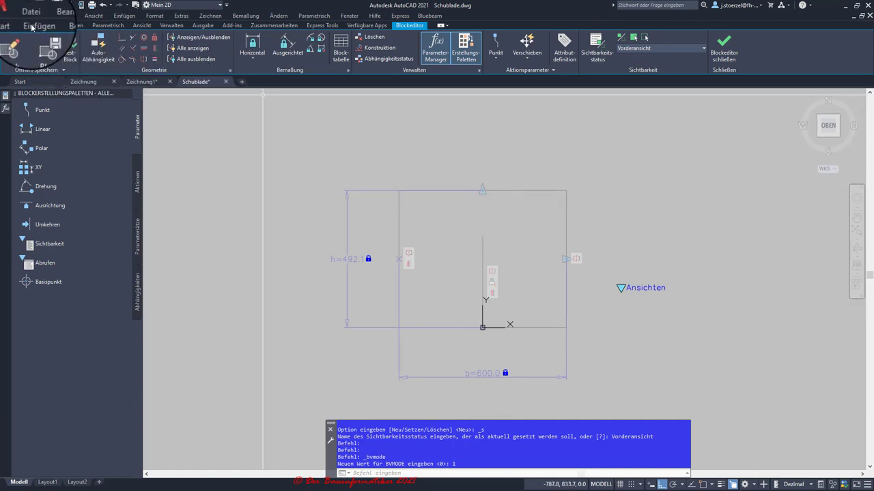
- Draw a wide, flat rectangle inside the drawer outline as the front view
click(11, 25)
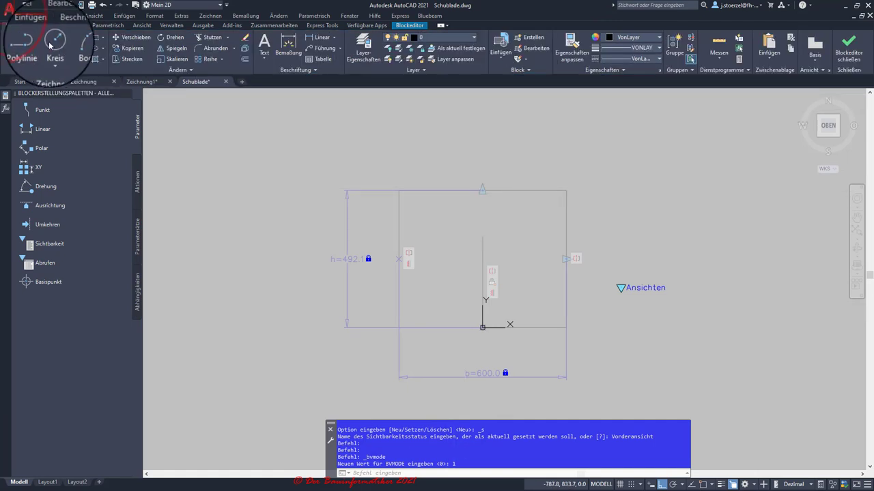
click(95, 37)
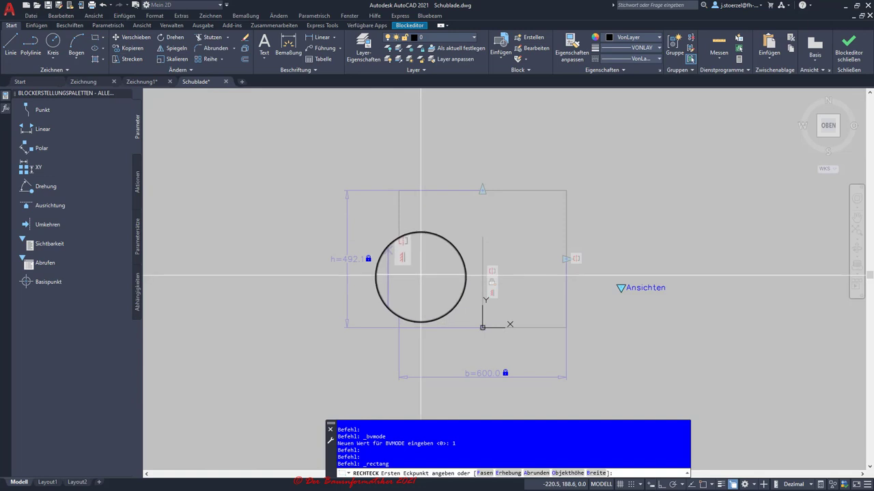
click(418, 278)
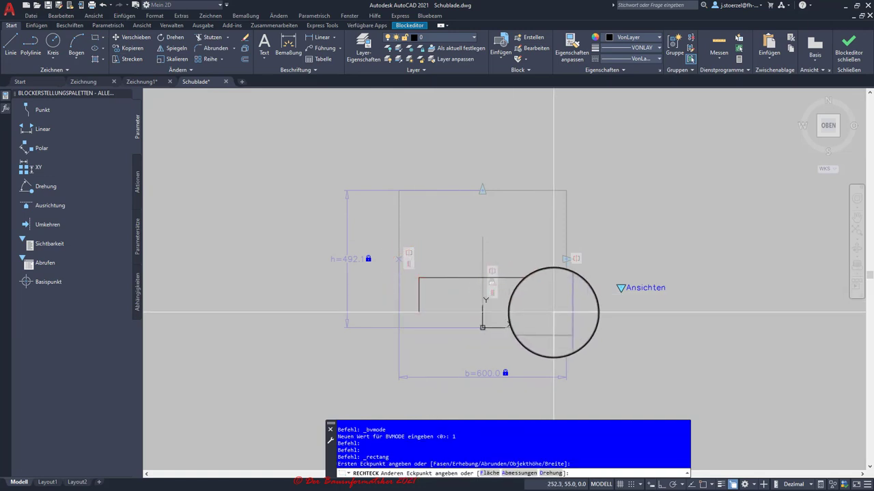
click(555, 313)
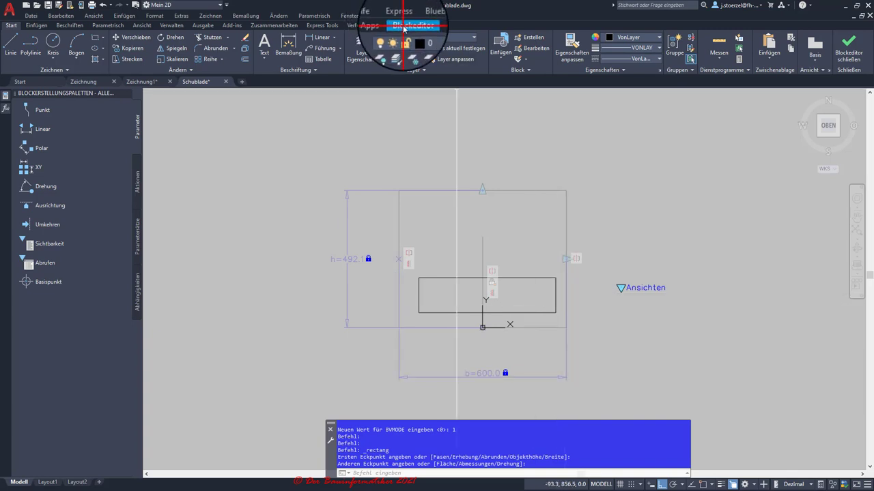
click(404, 27)
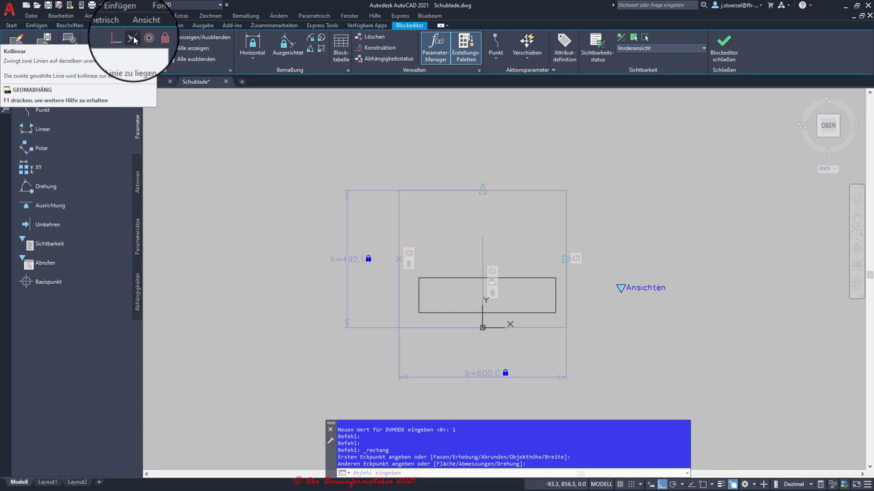
- Make the rectangle's left and top edges collinear with the outline lines
click(134, 39)
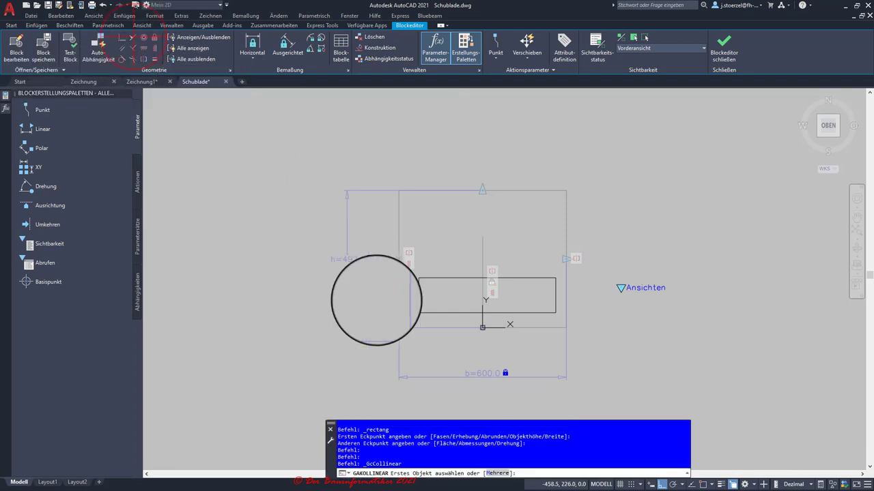
mouse_move(405, 294)
mouse_down()
mouse_move(410, 230)
mouse_move(419, 307)
mouse_move(403, 360)
mouse_up()
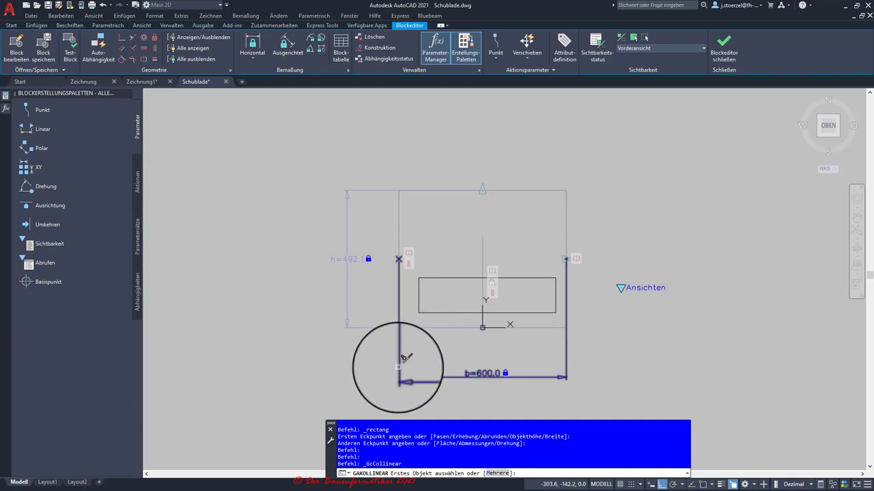
drag(403, 357, 403, 213)
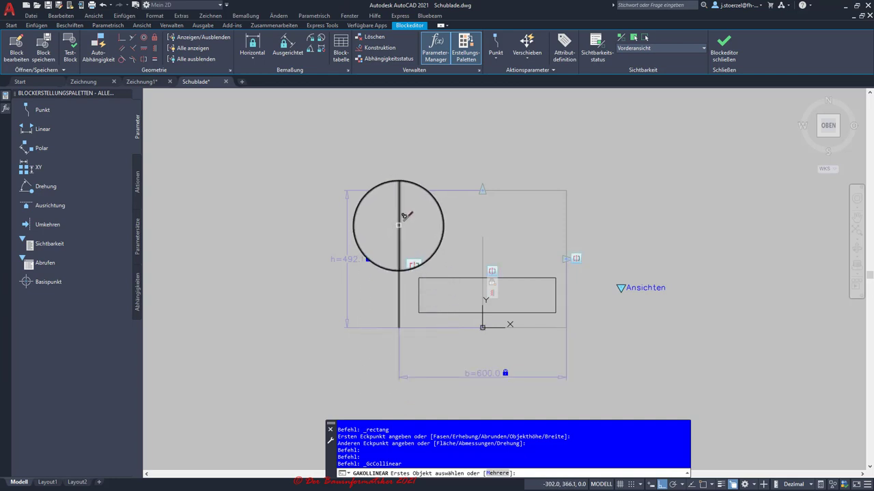
click(401, 216)
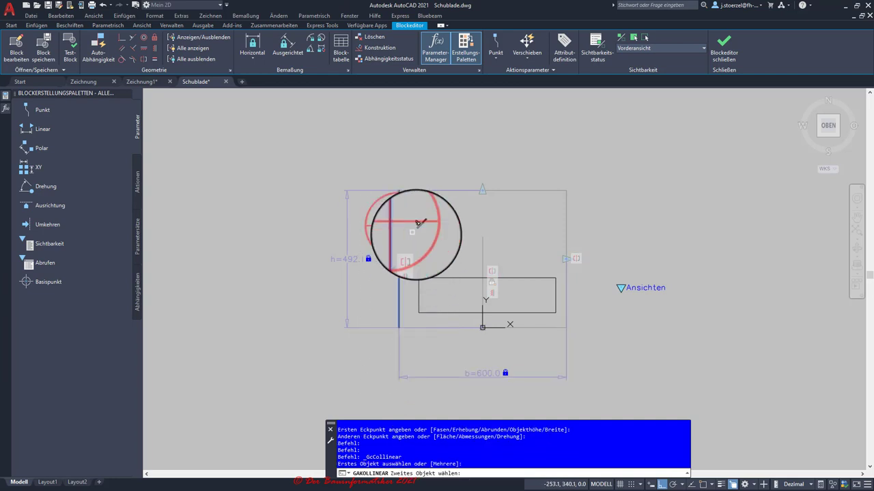
click(418, 296)
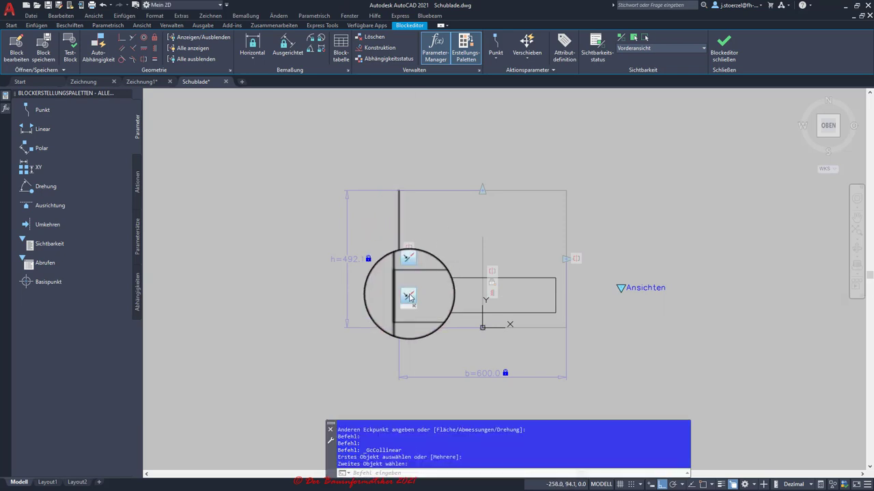
mouse_move(409, 297)
mouse_down()
mouse_move(445, 368)
mouse_move(466, 379)
mouse_move(468, 361)
mouse_move(406, 238)
mouse_up()
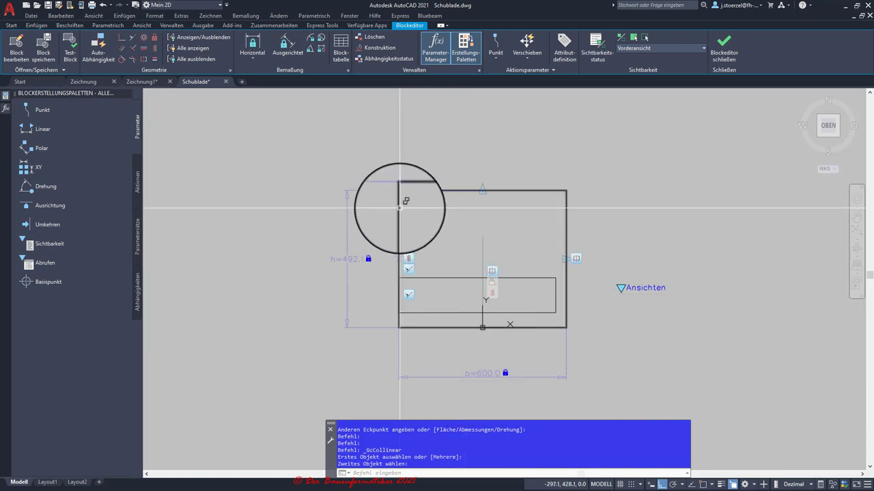
click(399, 278)
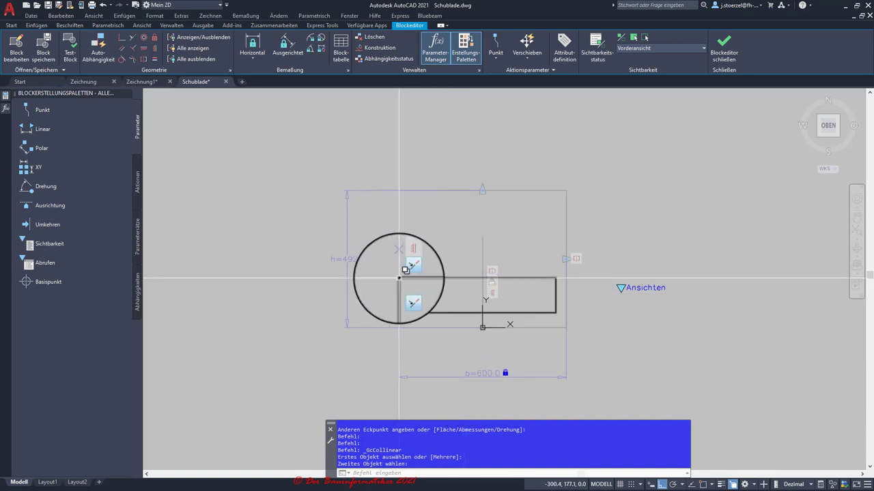
click(406, 270)
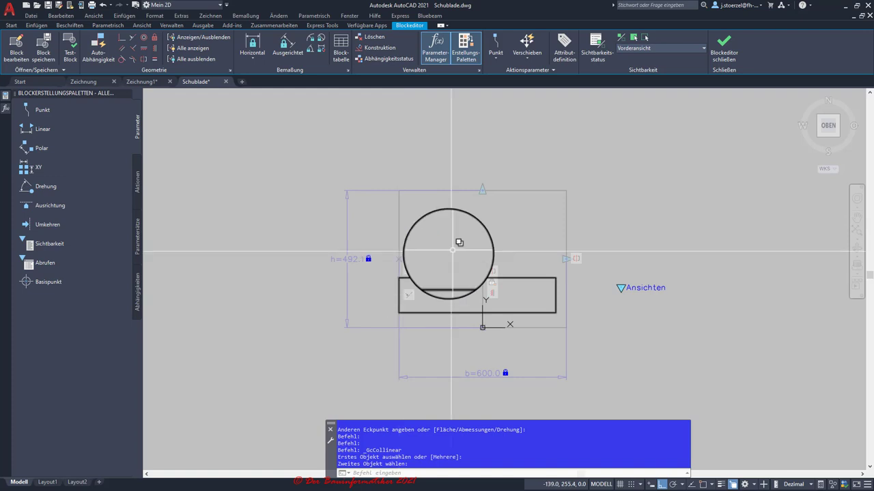
- Make the rectangle's right edge collinear with the right outline line
click(134, 40)
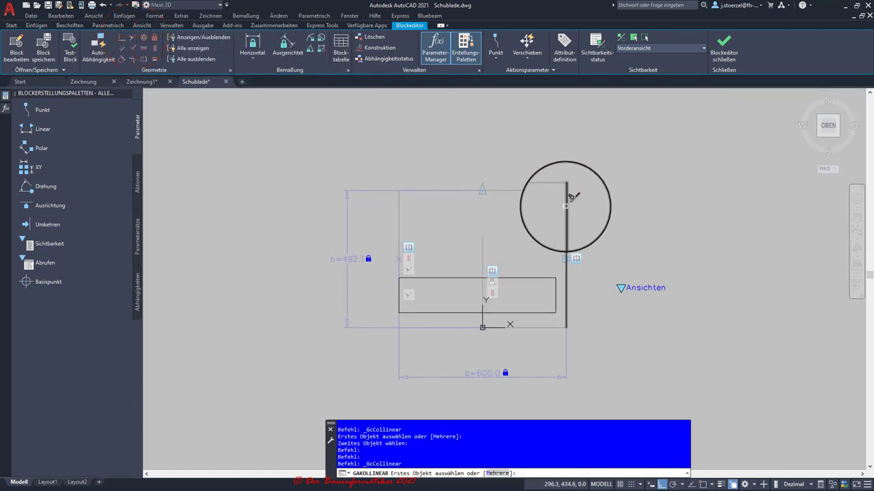
click(565, 207)
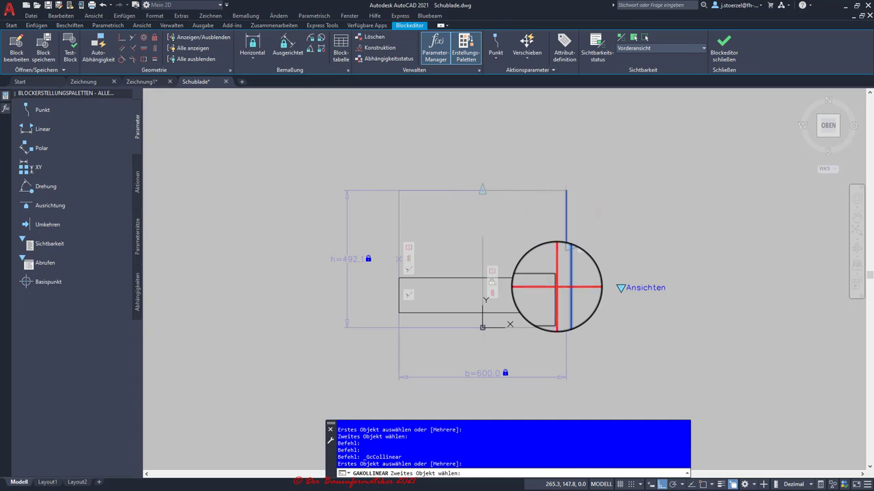
click(556, 287)
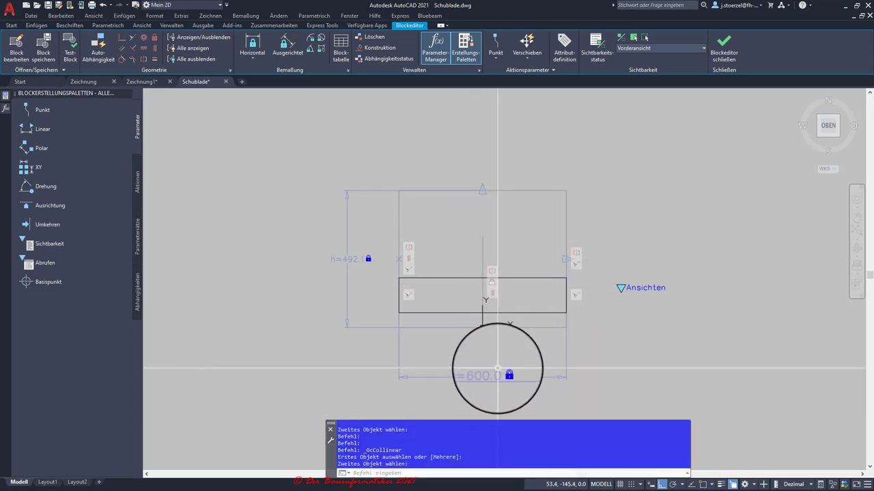
key(Escape)
click(491, 374)
text(500)
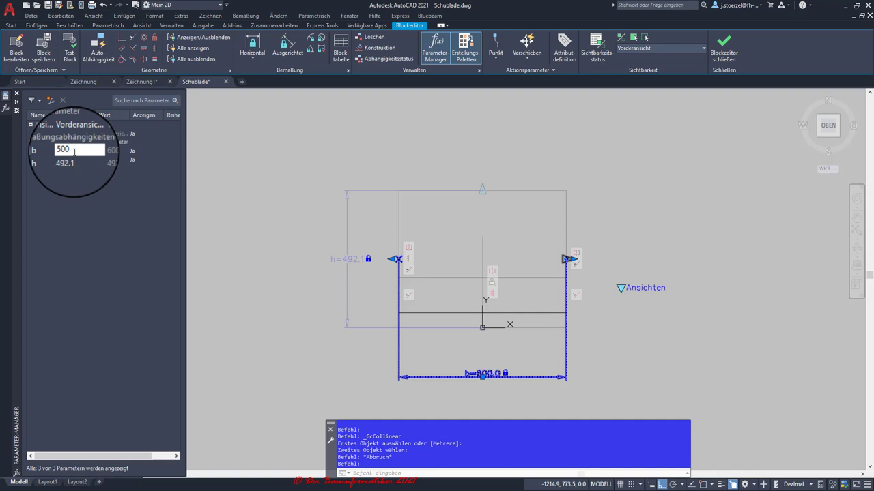
- Set the width parameter b to 500
key(Return)
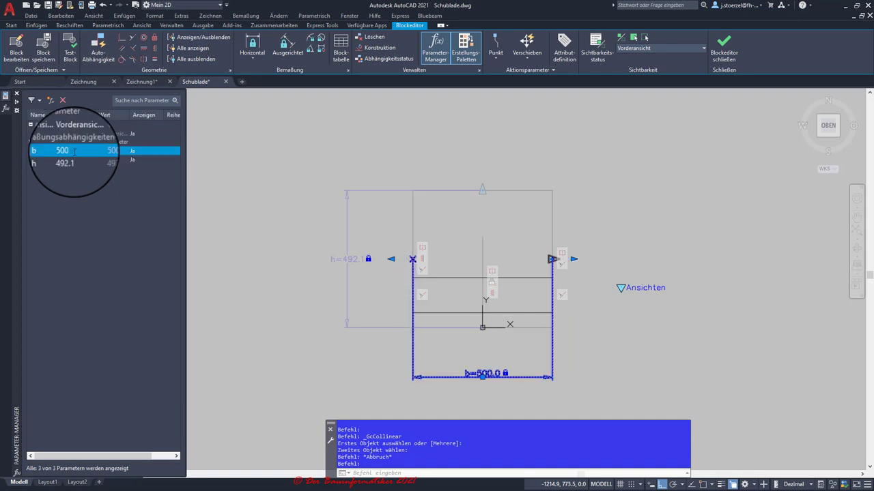
key(Escape)
key(Escape)
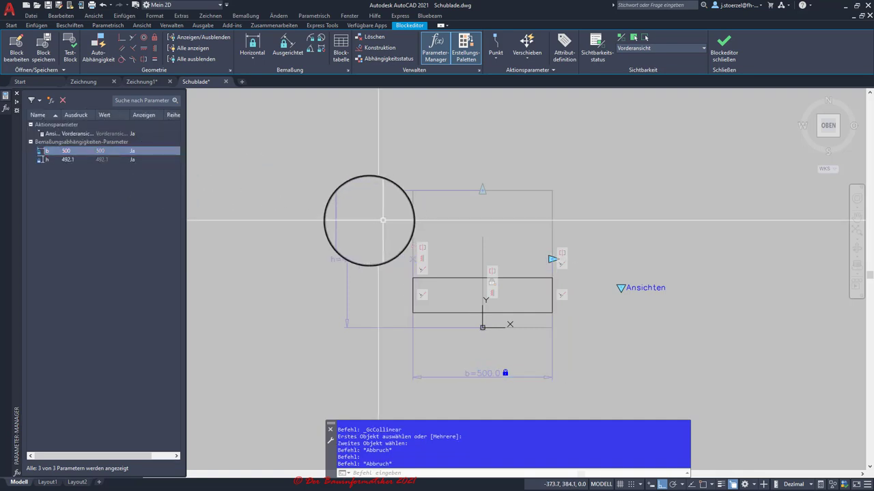
scroll(472, 315, up, 2)
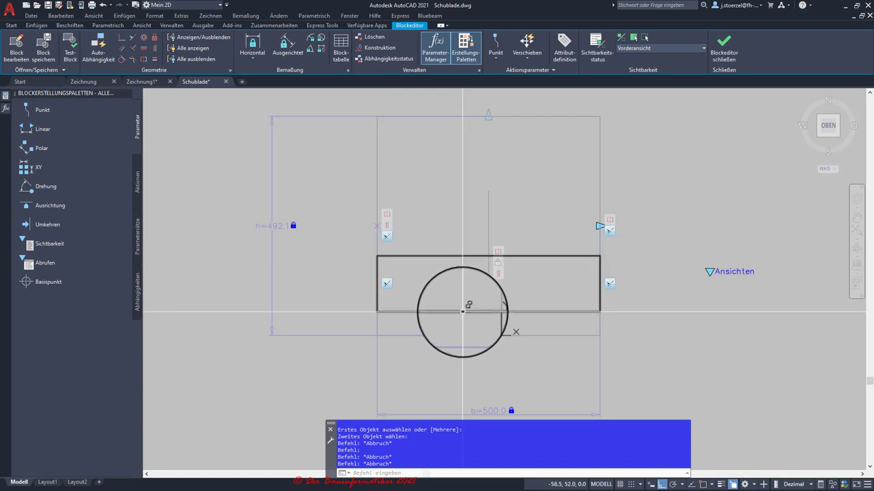
mouse_move(473, 315)
mouse_down()
mouse_move(455, 334)
mouse_move(548, 305)
mouse_move(253, 136)
mouse_up()
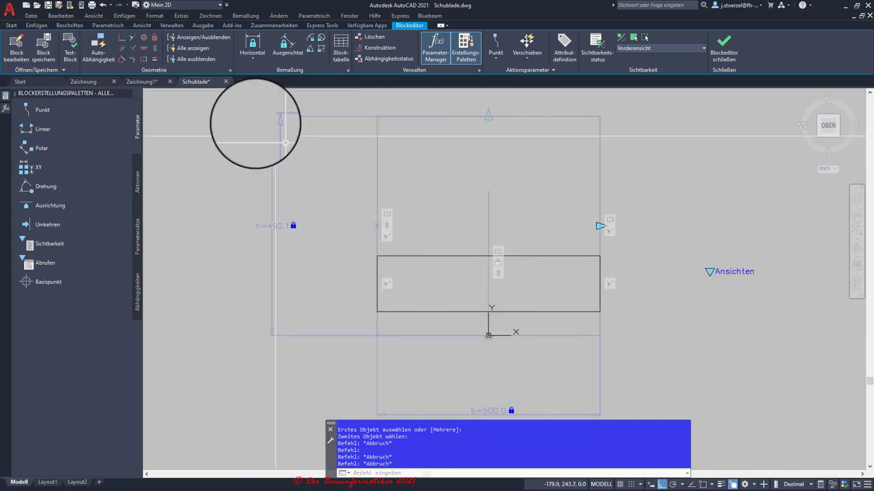
- Make the rectangle's bottom edge collinear with the outline's bottom line
click(134, 36)
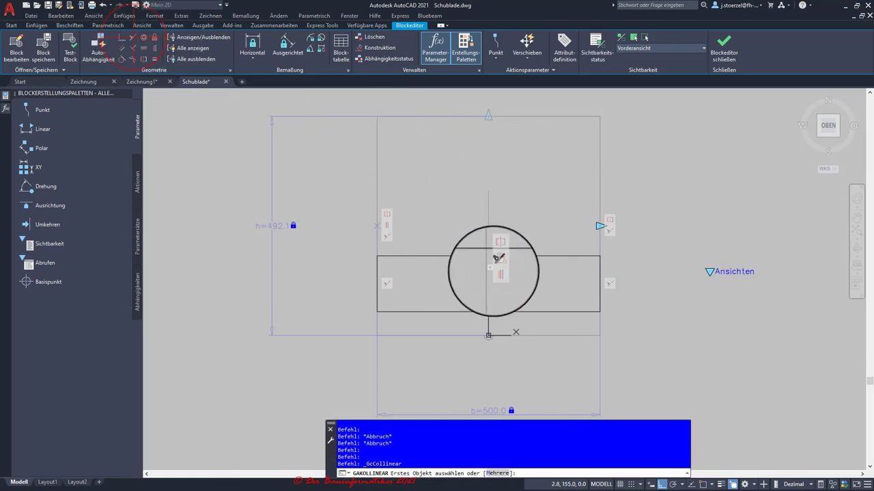
click(563, 335)
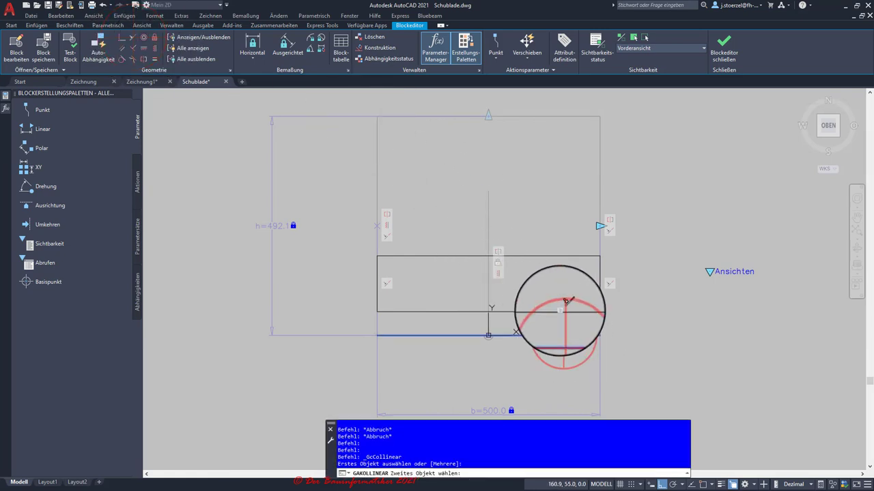
click(559, 312)
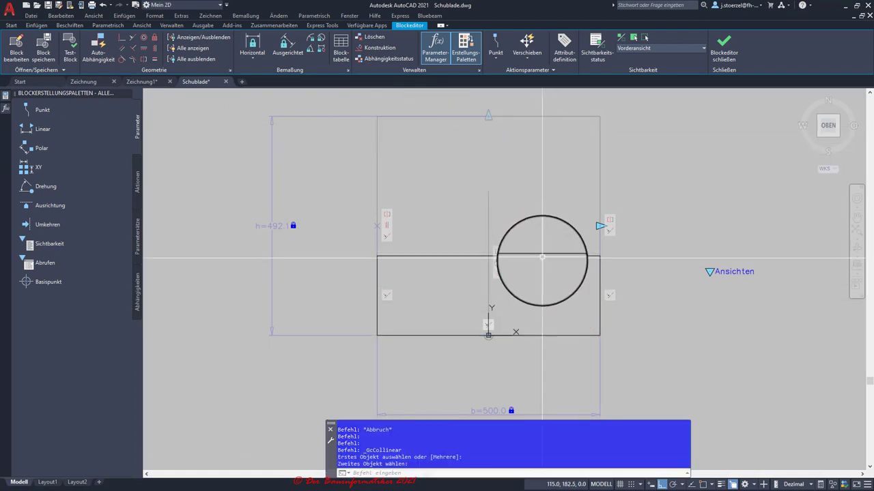
key(Escape)
key(Escape)
key(Escape)
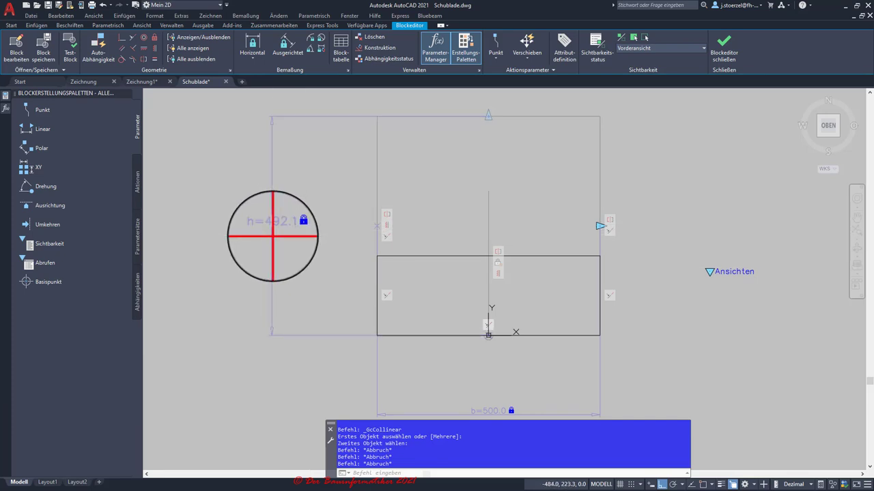
- Rename the h=492.1 height parameter to t
click(273, 236)
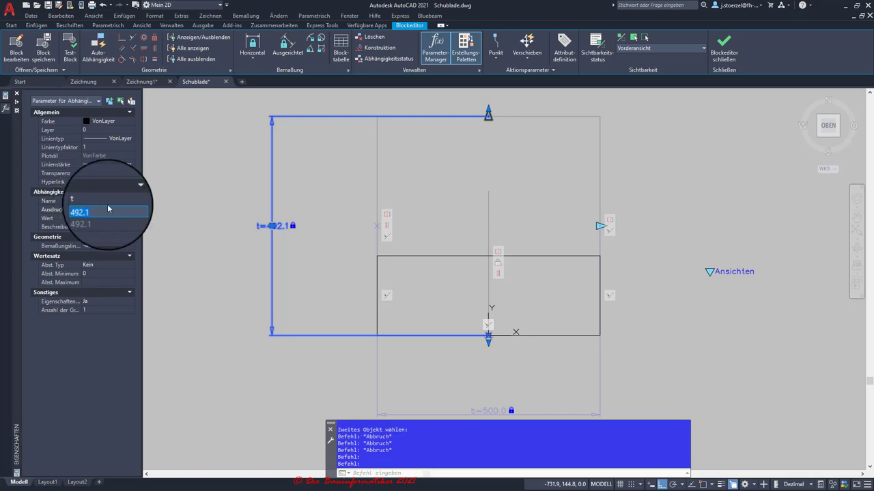
key(Escape)
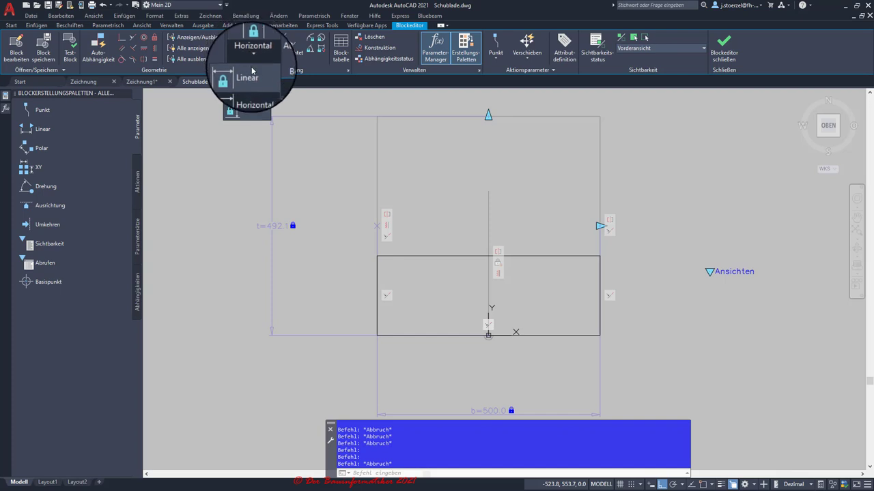
- Add a vertical constraint h=178.8 across the front-view rectangle's height
click(248, 110)
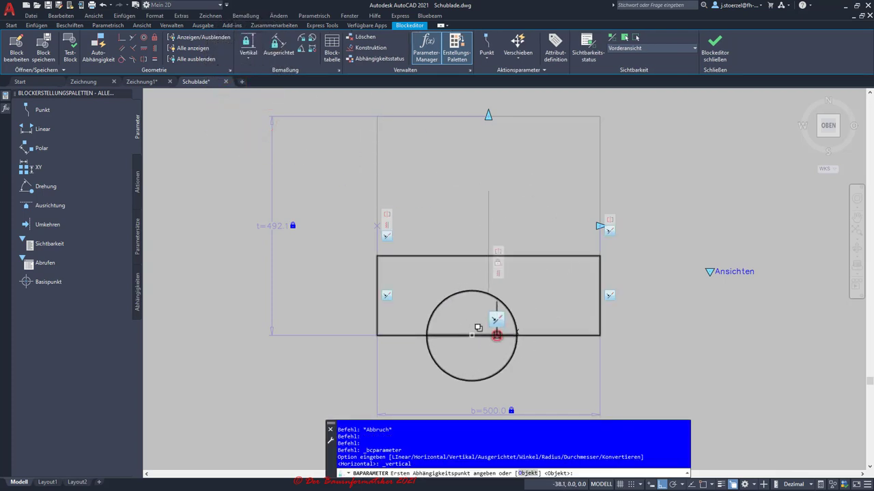
click(472, 335)
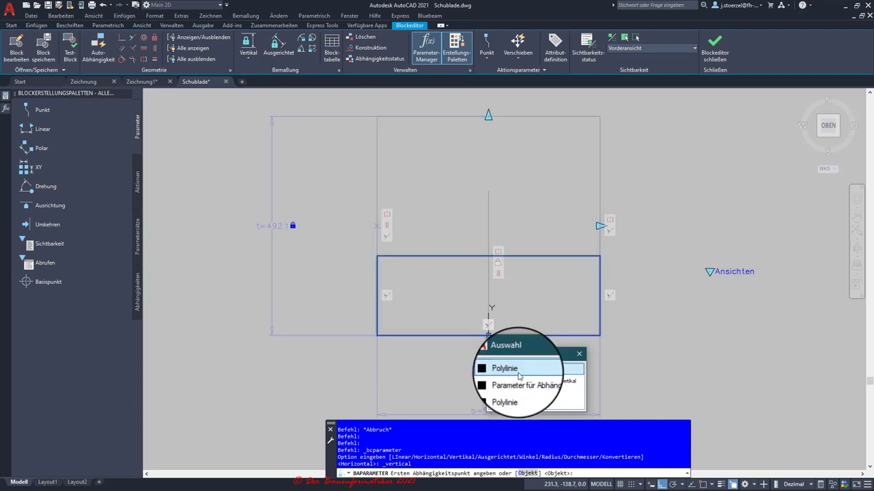
click(518, 374)
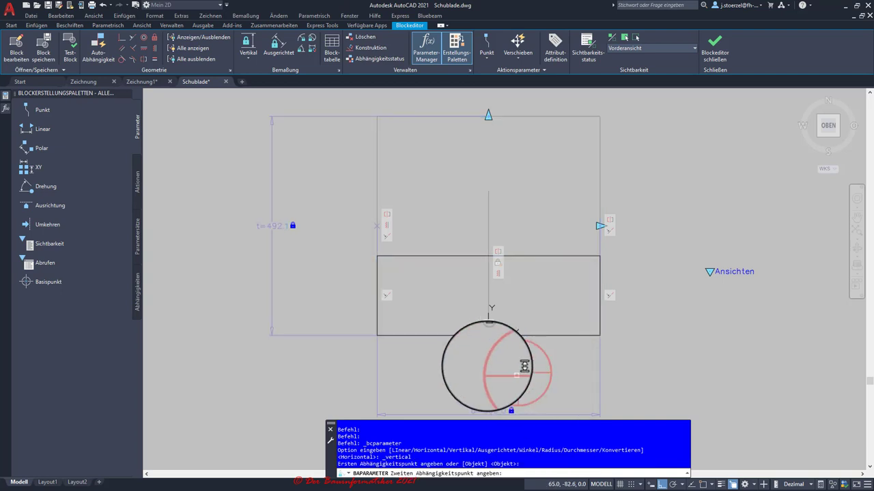
click(476, 255)
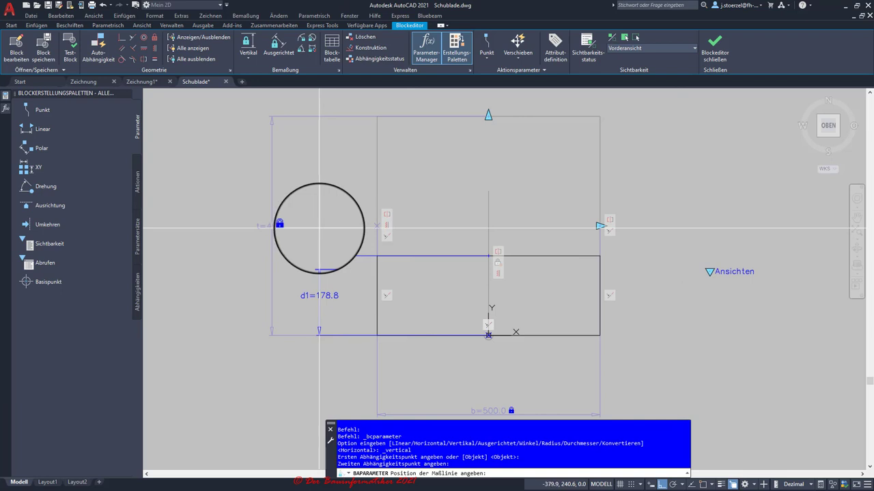
click(318, 228)
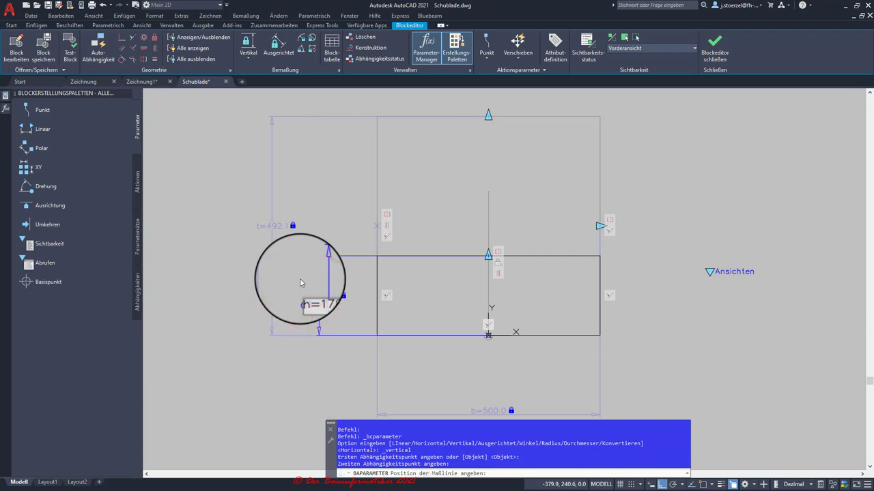
click(300, 283)
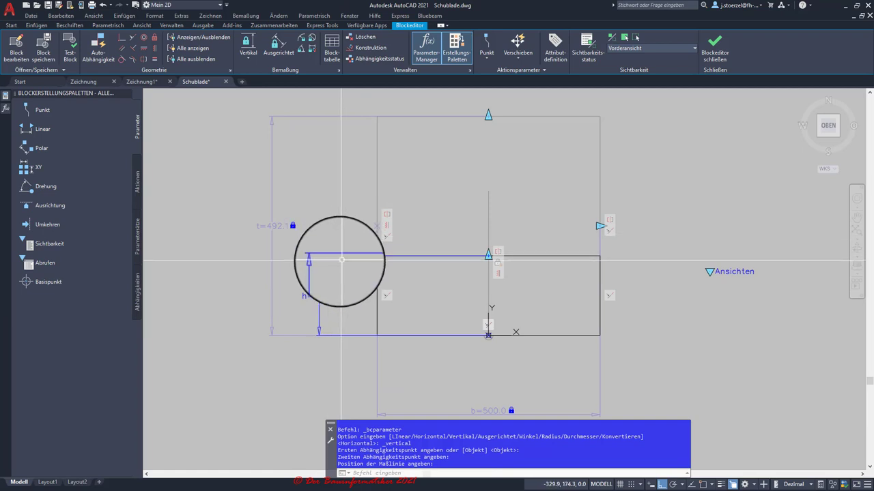
- Select the new h dimension and its grip to check it
click(489, 257)
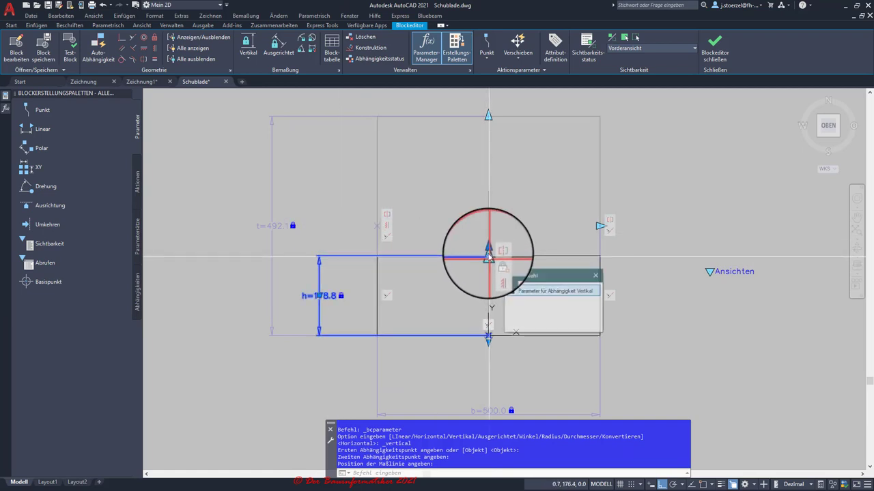
key(Escape)
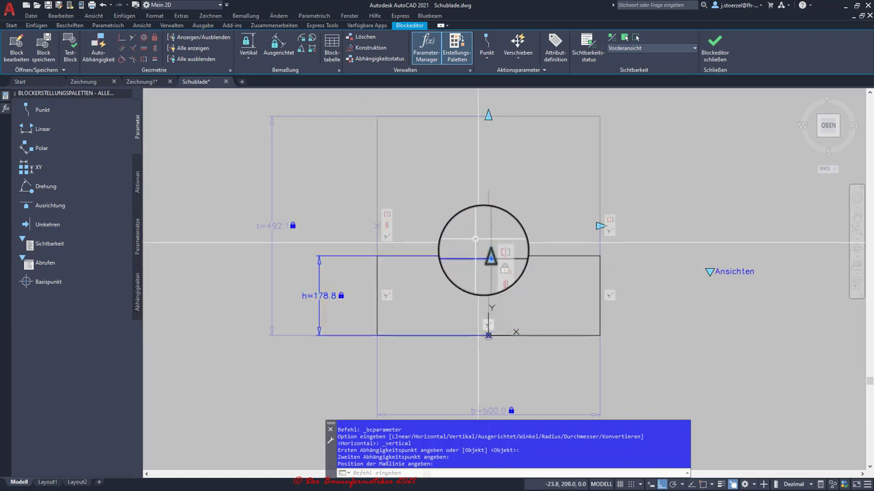
scroll(488, 248, up, 4)
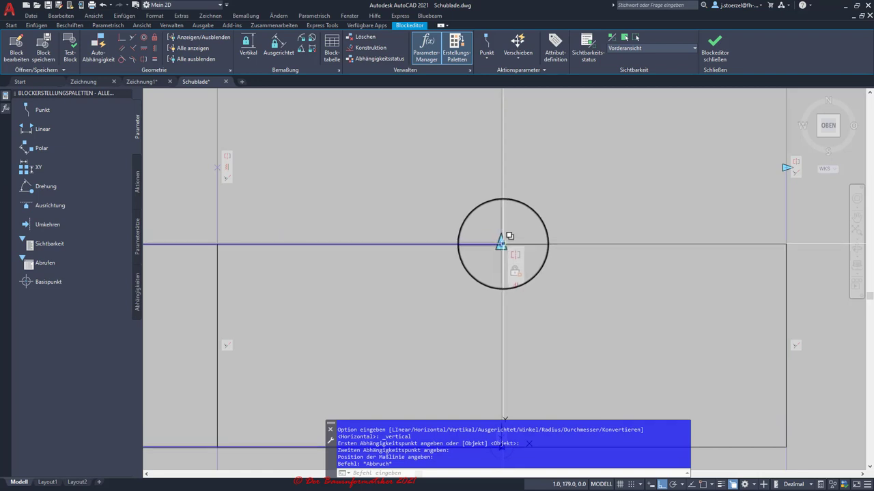
click(502, 244)
key(Escape)
key(Escape)
scroll(405, 225, down, 5)
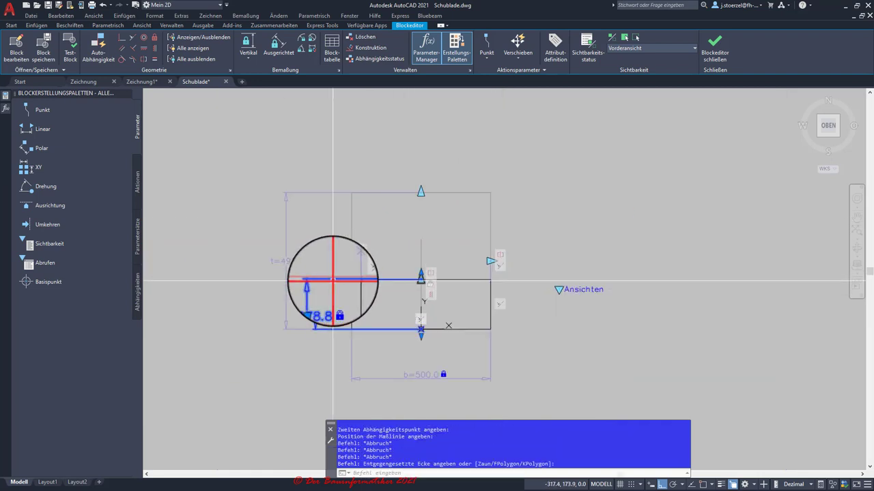
click(318, 302)
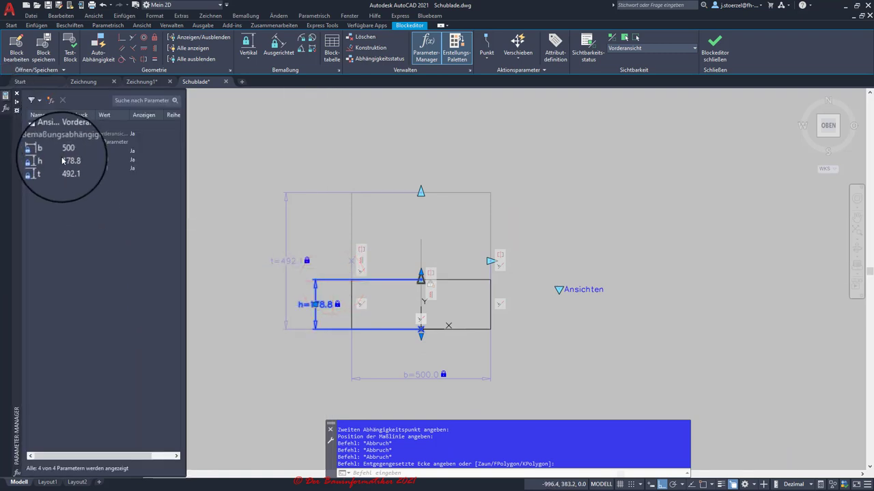
- Change h to 200 in the Parameter Manager
click(80, 161)
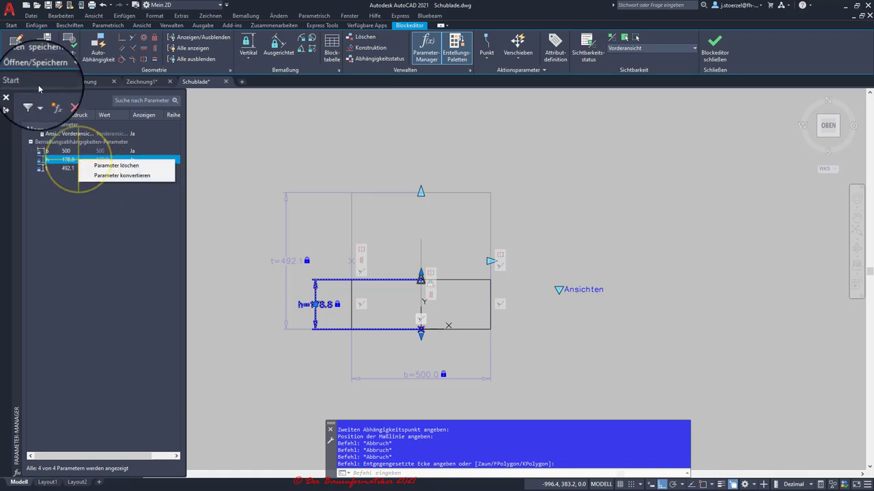
click(69, 161)
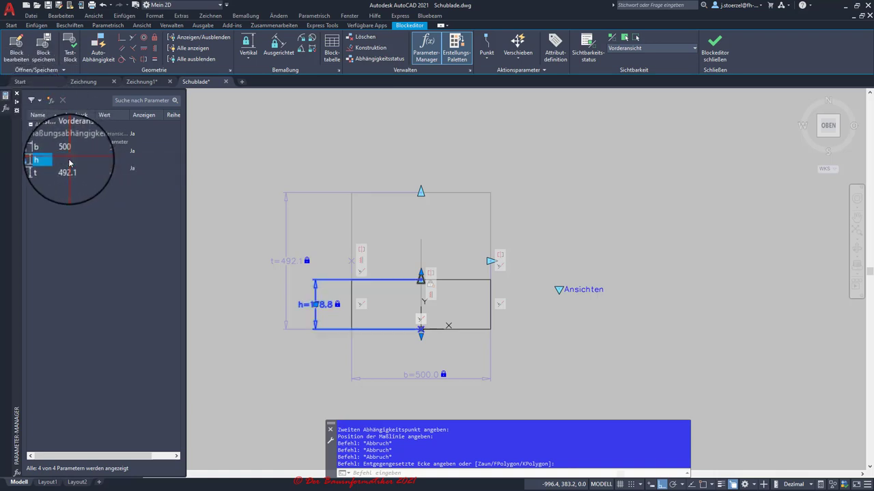
double_click(68, 163)
text(200)
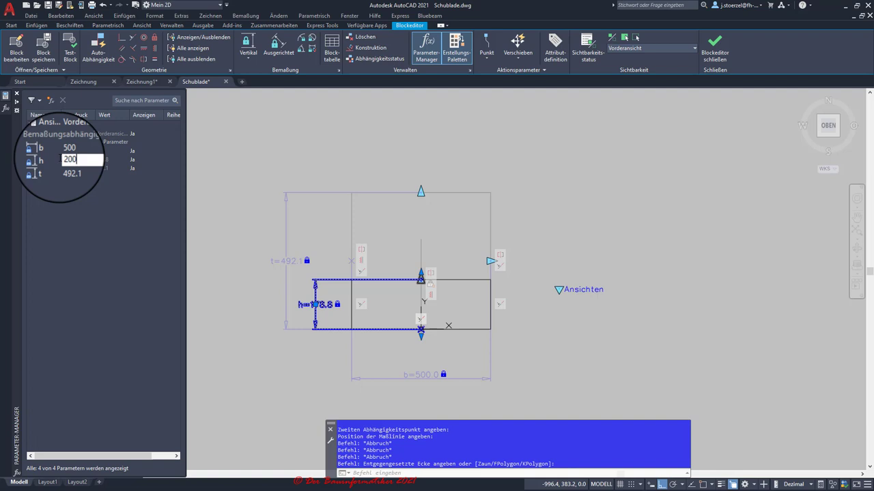
key(Return)
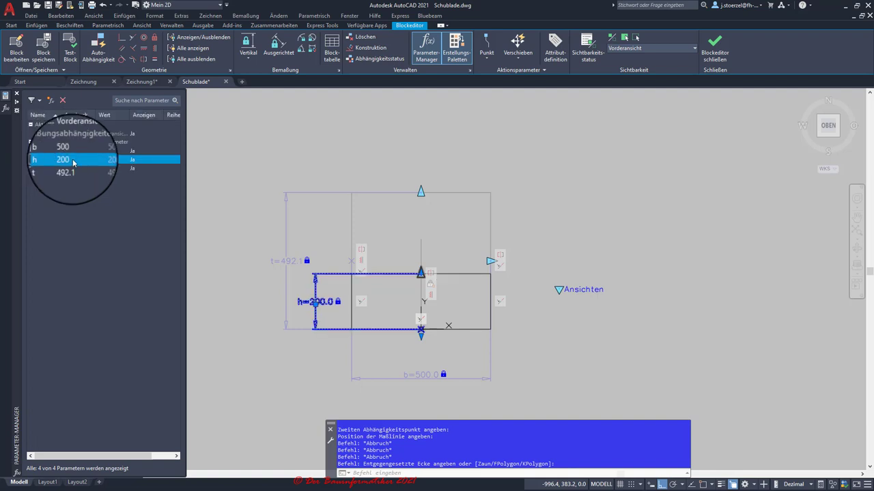
key(Escape)
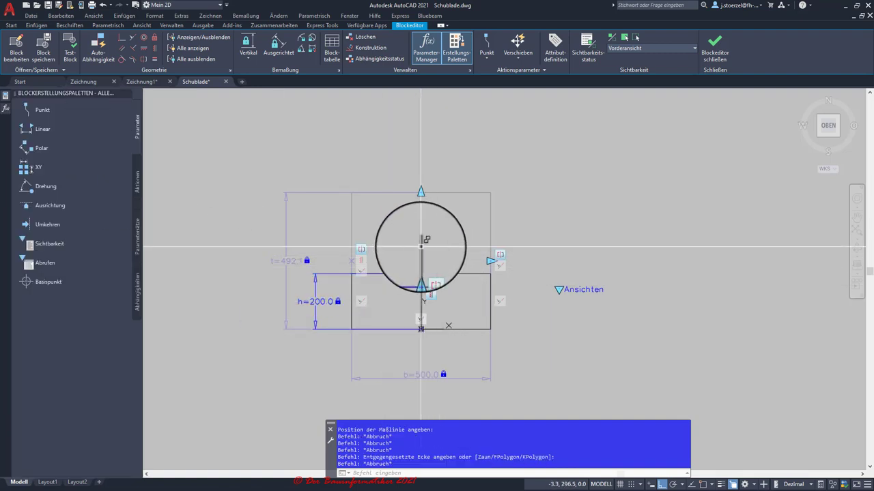
- Edit the h dimension's label, then delete a selected object
drag(424, 255, 120, 72)
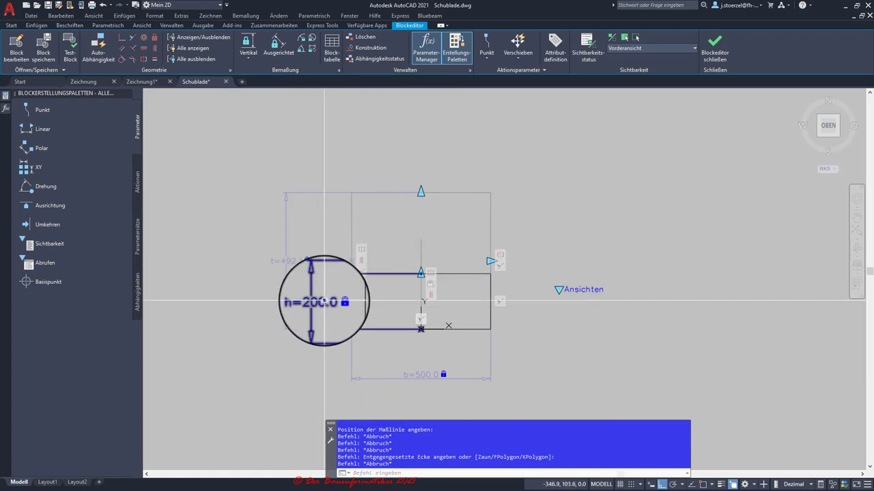
double_click(325, 302)
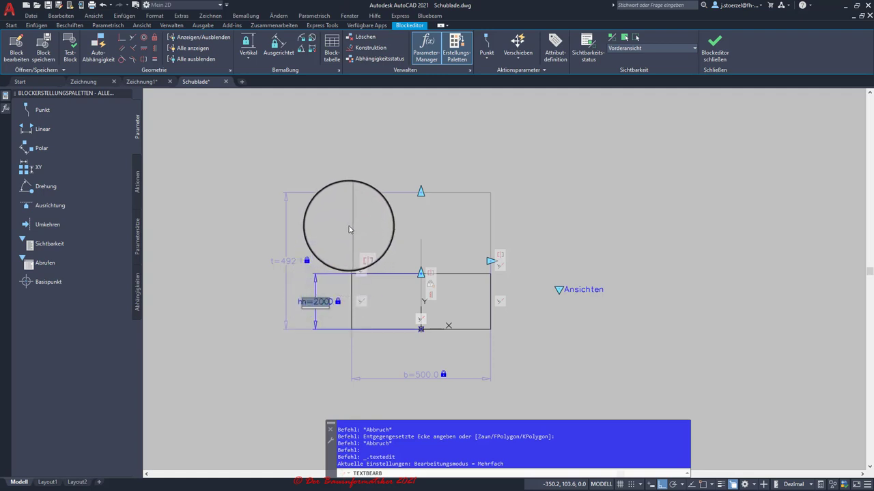
click(341, 272)
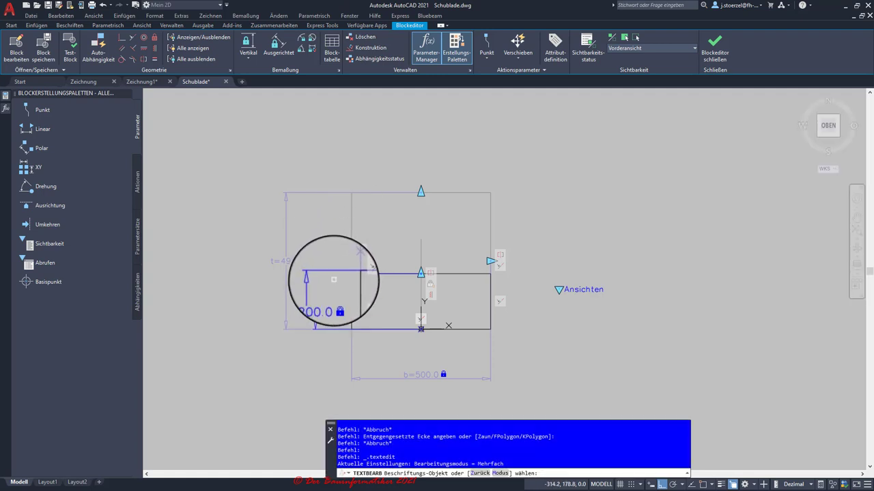
key(Escape)
key(Escape)
key(Escape)
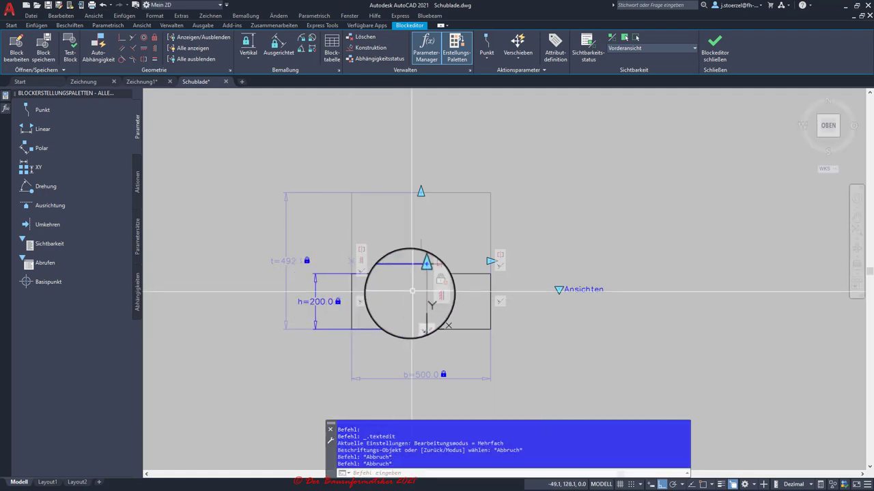
click(418, 234)
key(Delete)
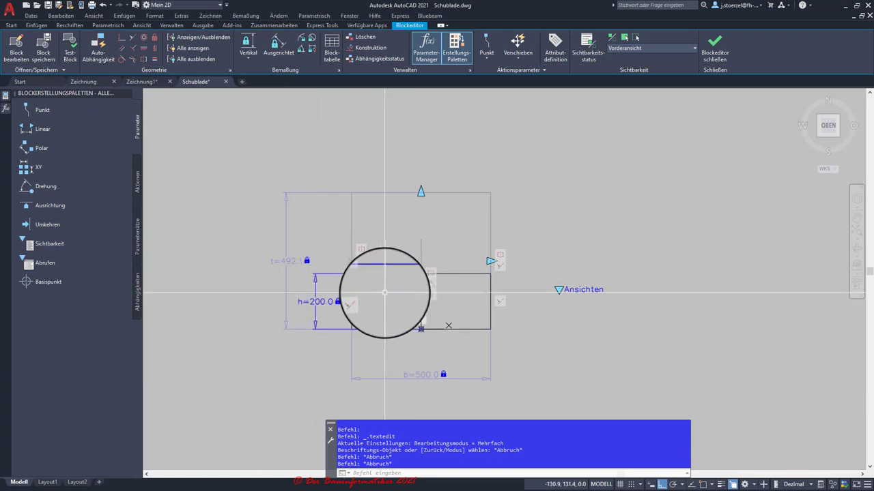
click(73, 51)
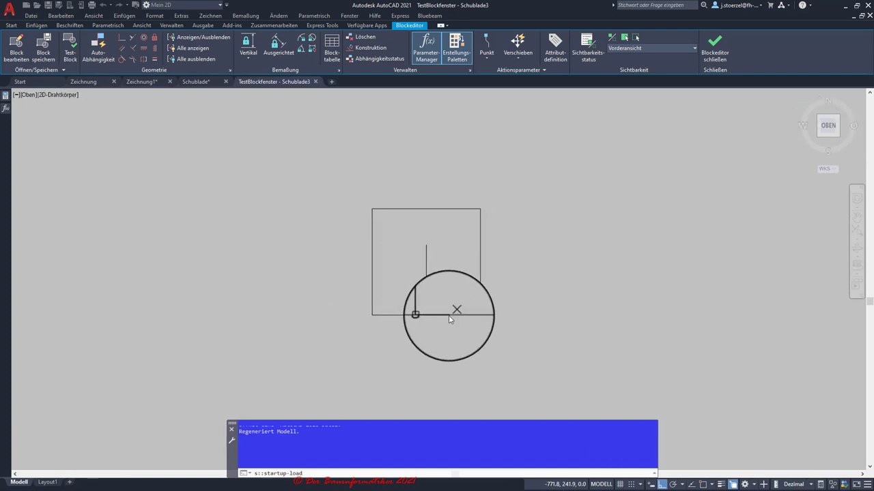
click(468, 312)
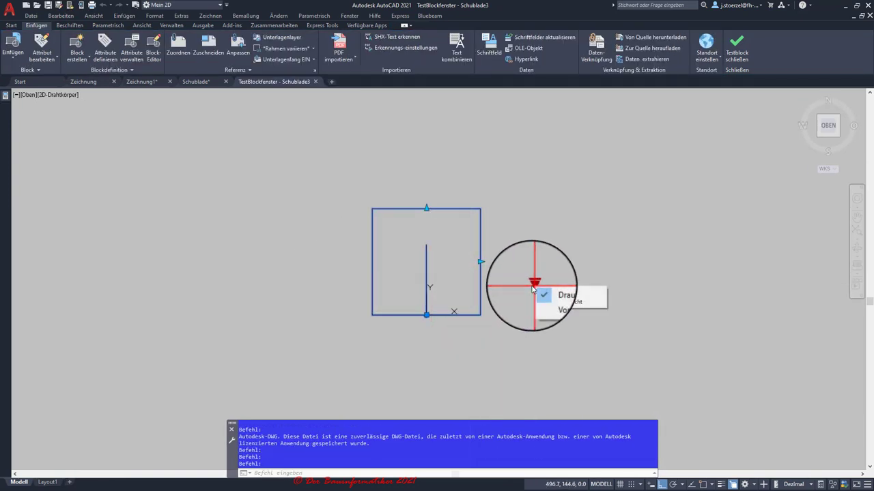
click(556, 294)
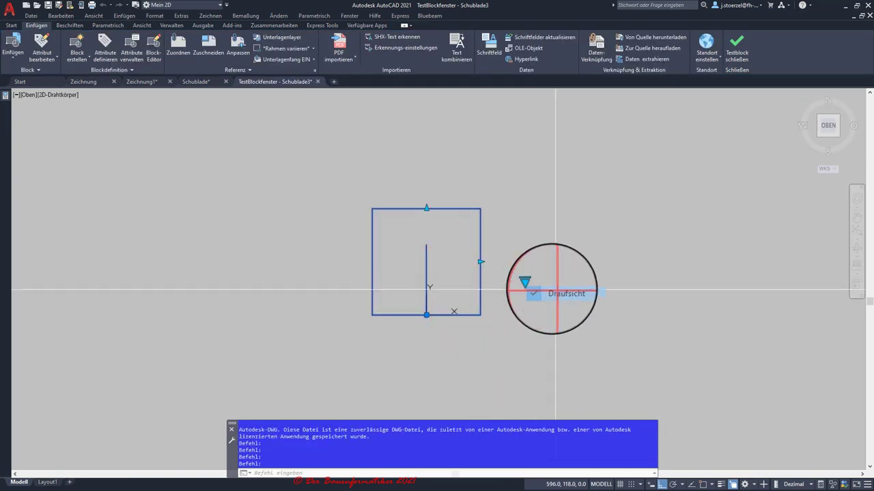
click(481, 262)
click(525, 261)
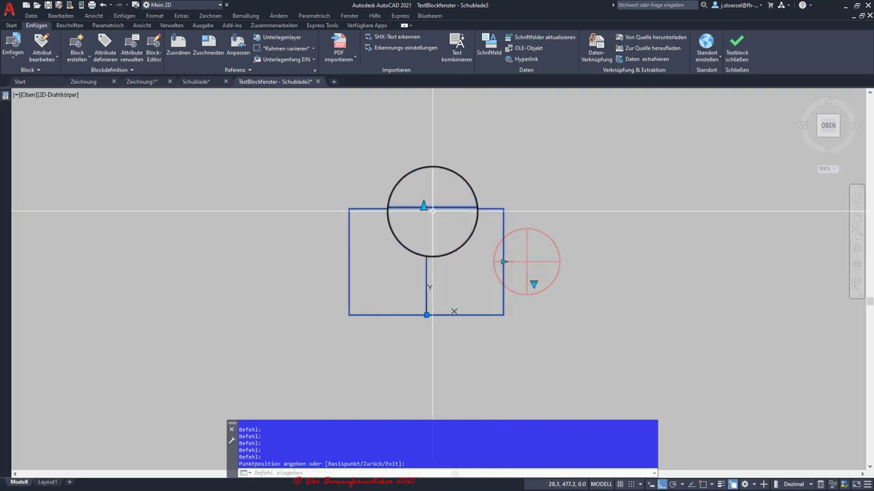
click(426, 208)
click(426, 175)
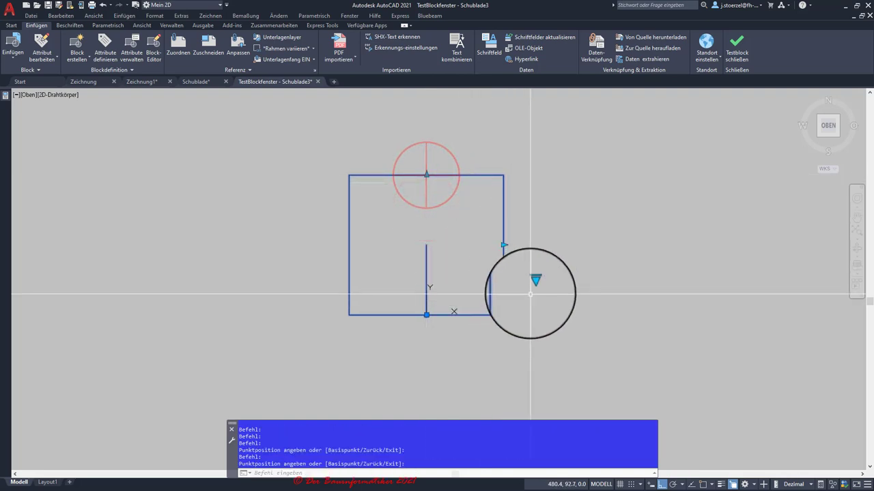
click(534, 281)
click(541, 293)
click(548, 284)
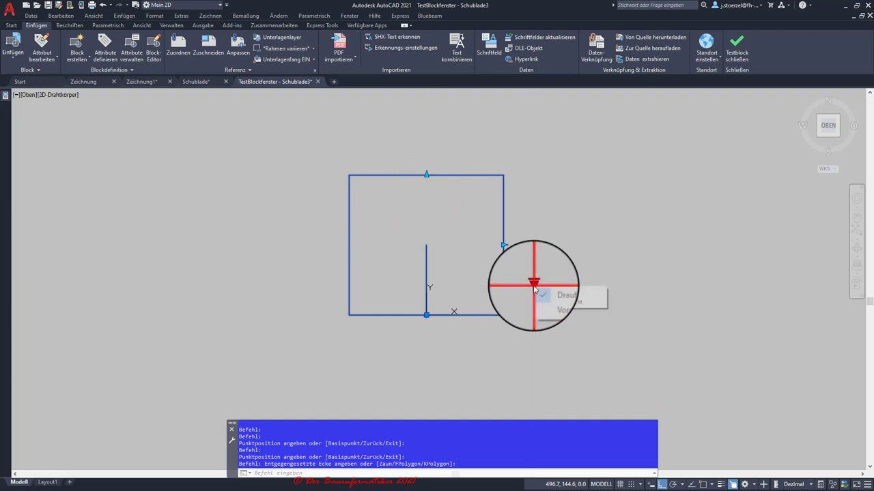
click(539, 294)
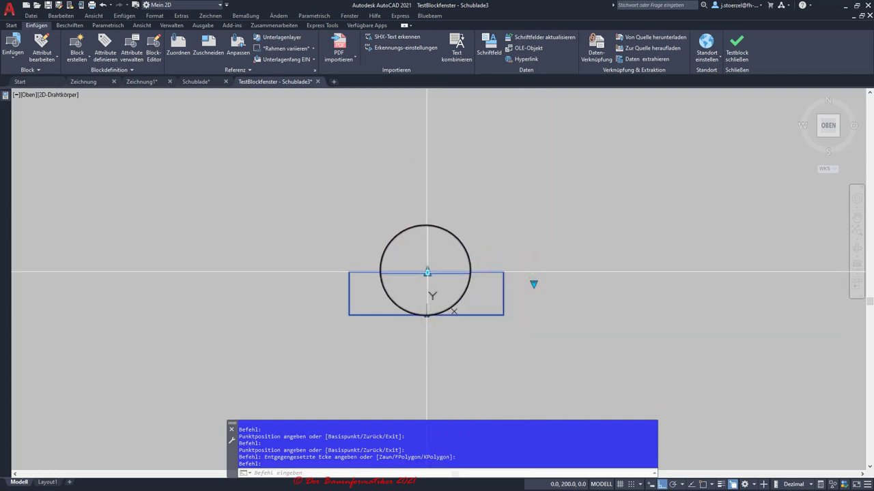
click(425, 272)
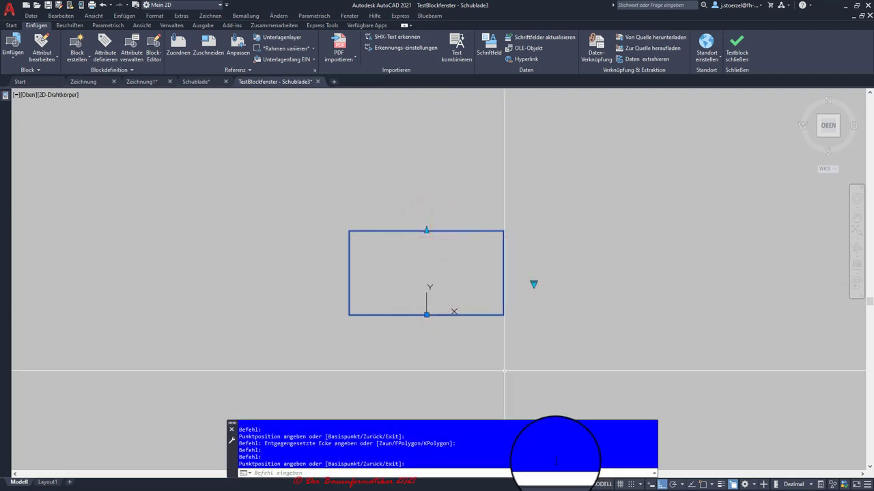
click(735, 59)
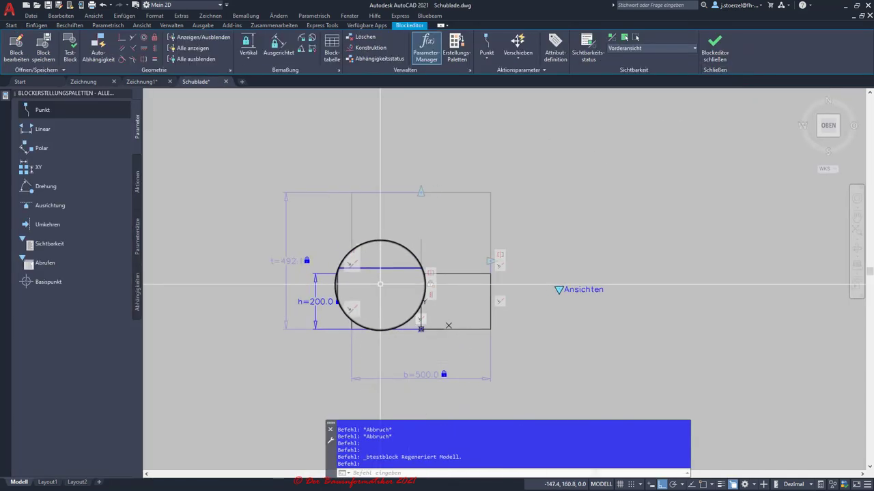
scroll(372, 291, up, 2)
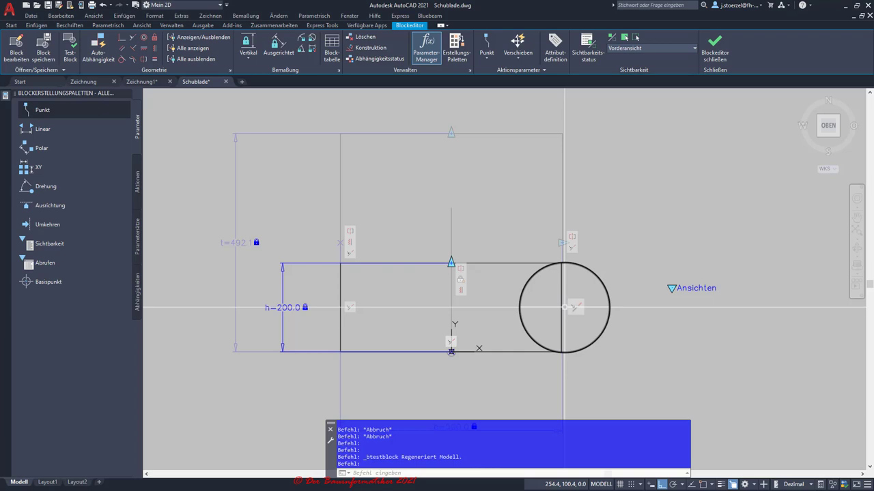
drag(564, 308, 559, 304)
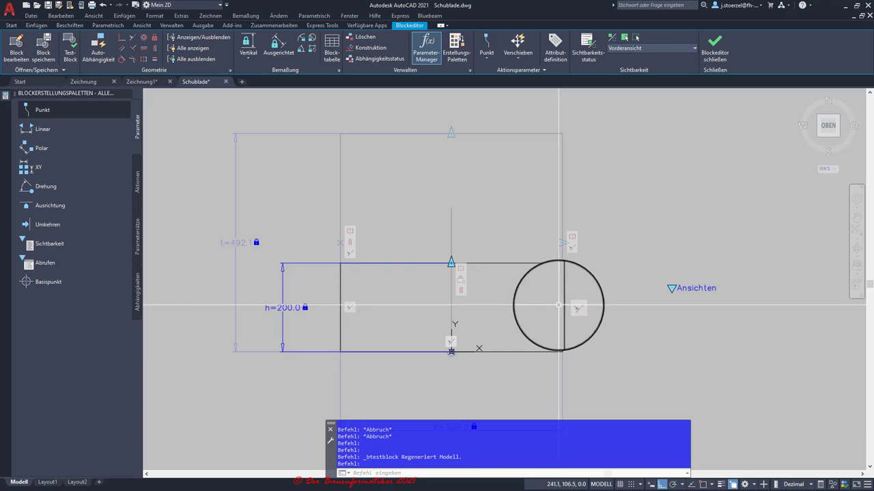
drag(558, 305, 463, 320)
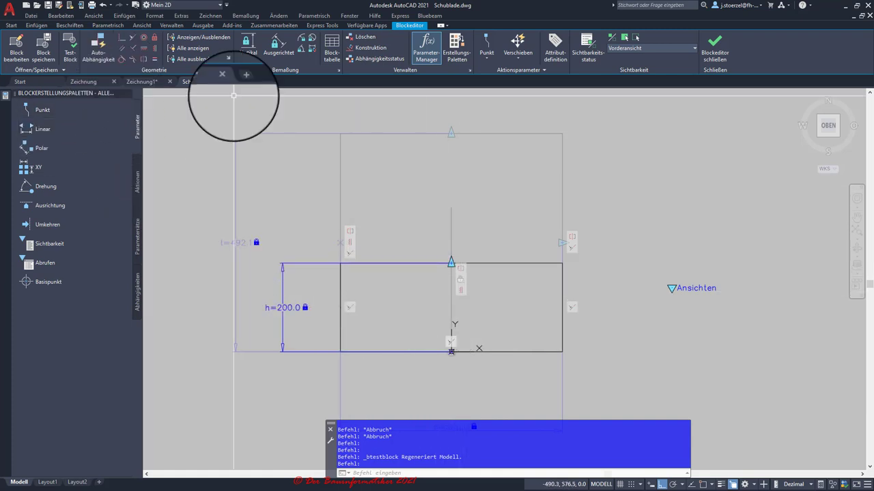
click(702, 484)
click(713, 485)
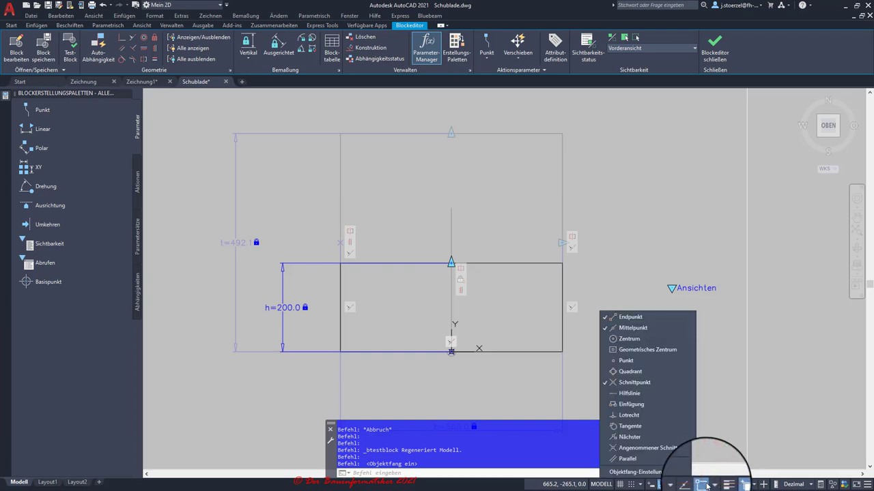
click(707, 486)
click(8, 26)
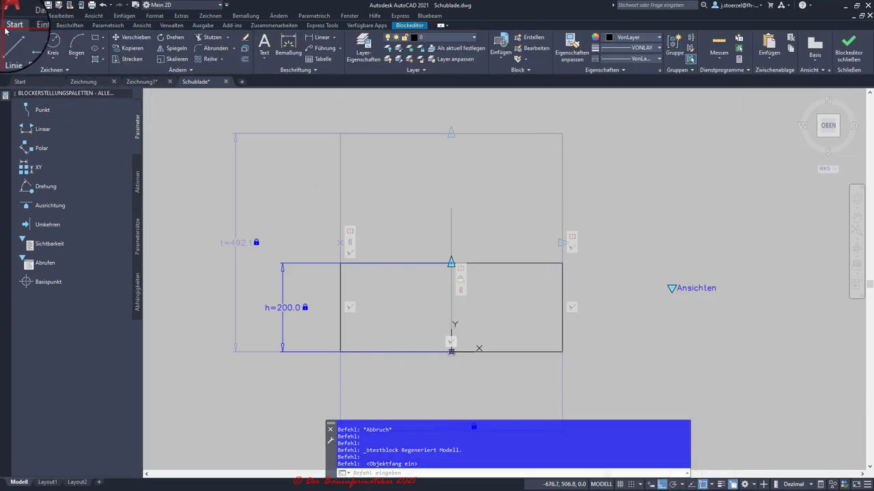
click(11, 45)
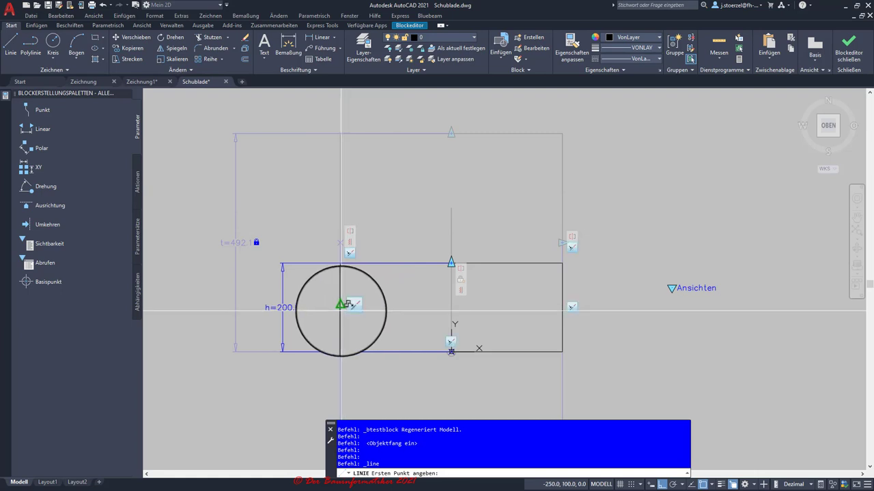
click(341, 308)
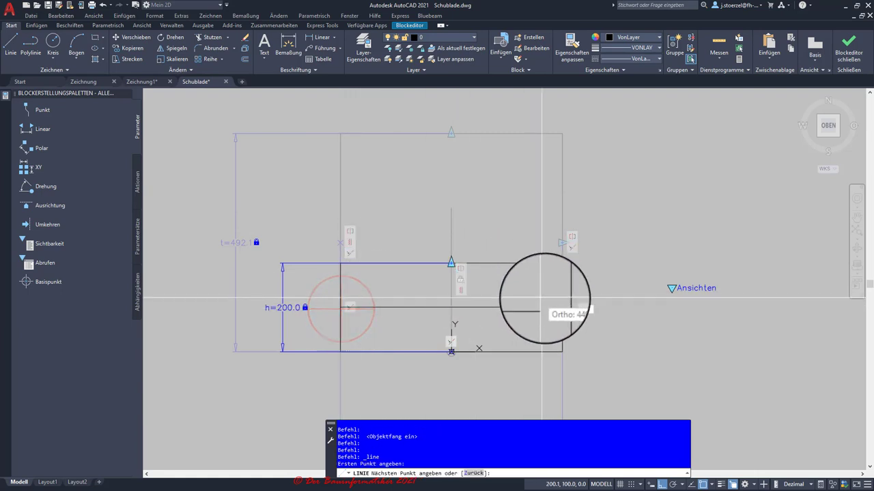
click(562, 308)
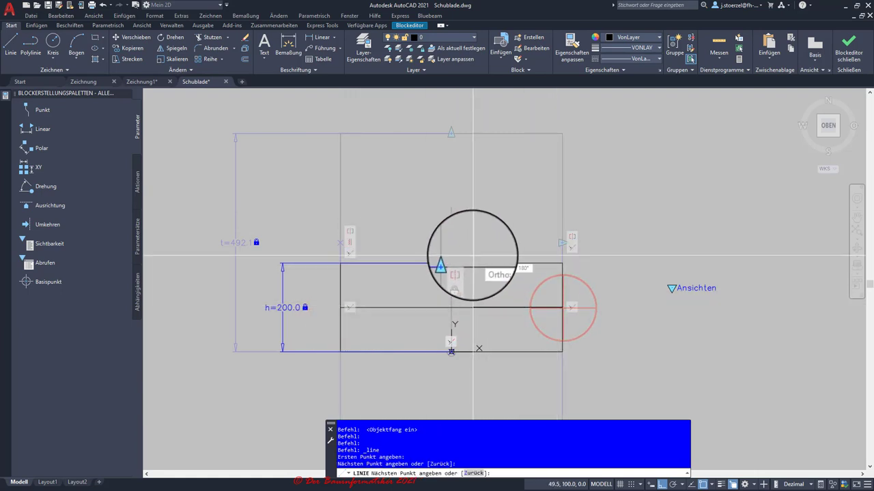
key(Escape)
key(Escape)
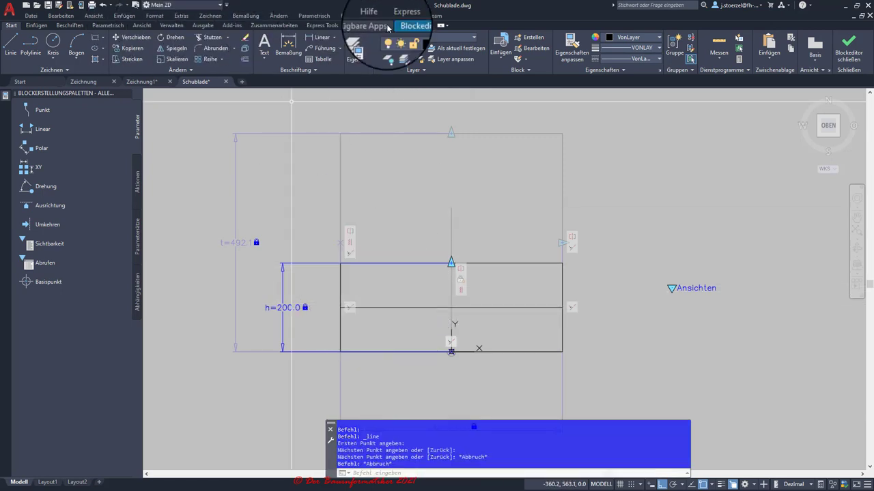
- Pin the middle line's left end to the rectangle's left edge with a coincident constraint
click(408, 28)
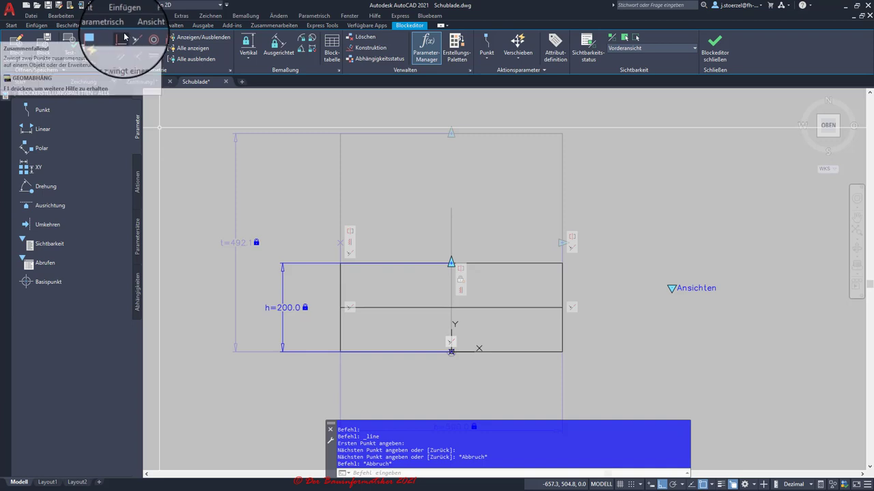
click(123, 39)
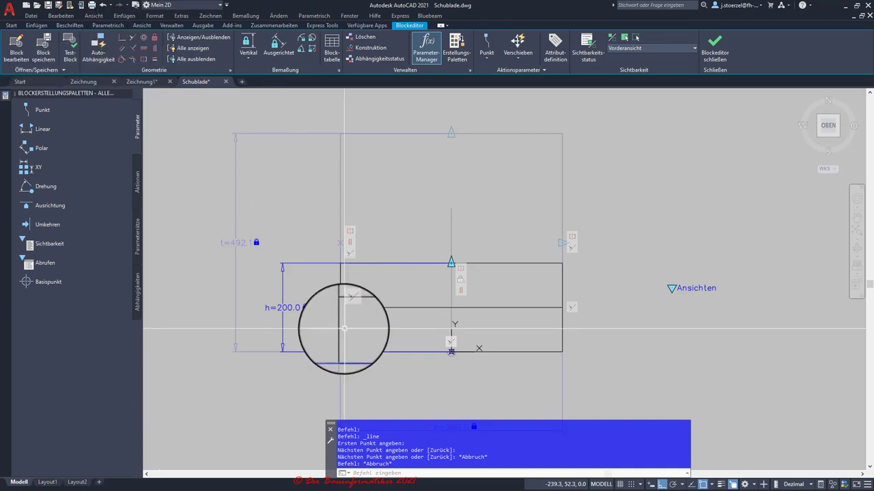
click(341, 326)
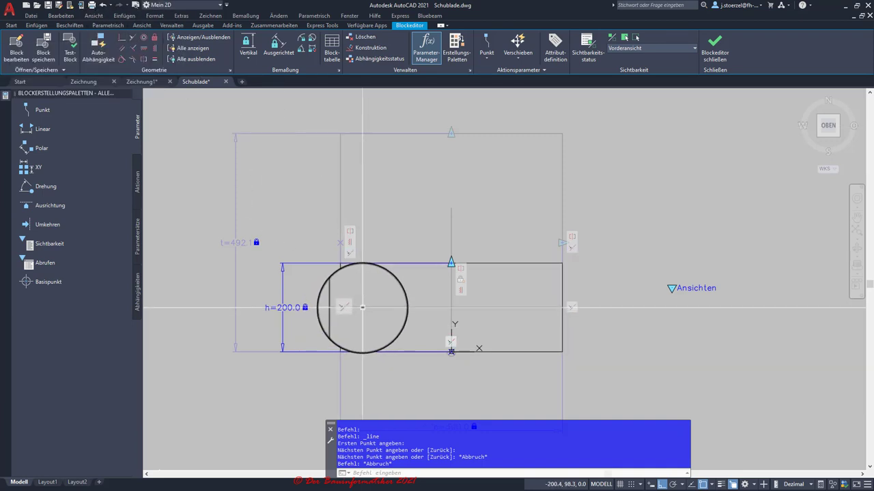
click(123, 39)
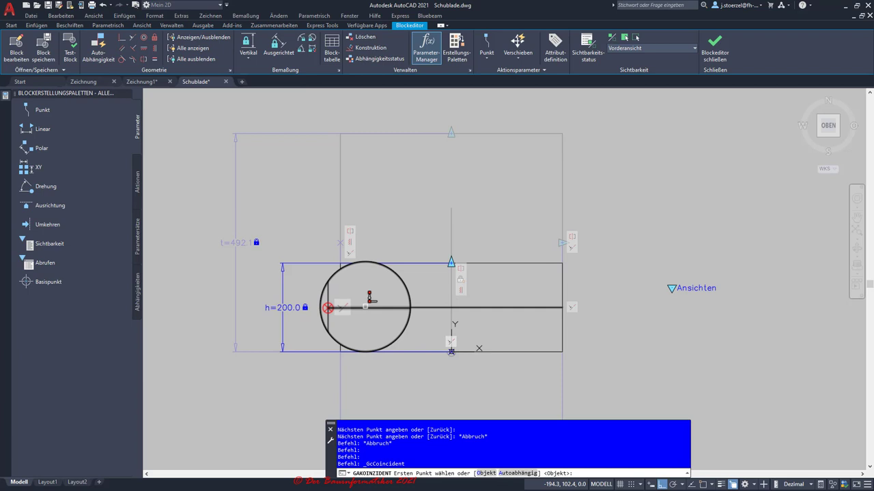
click(365, 307)
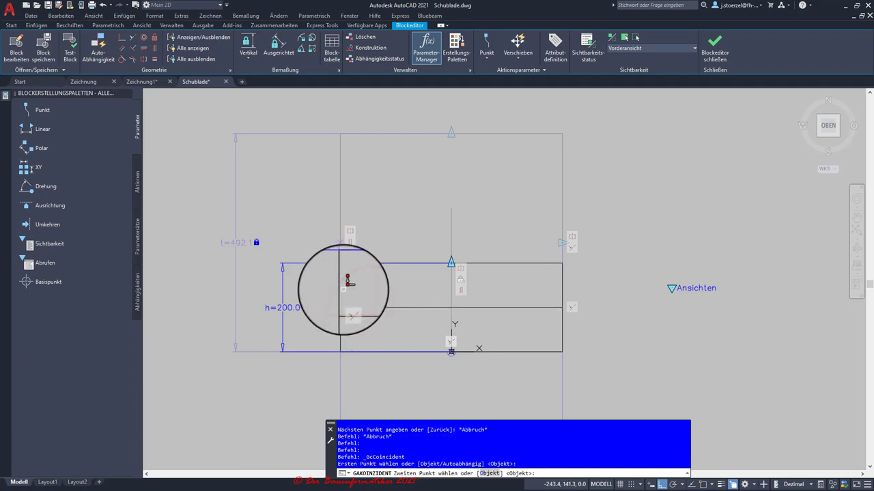
click(347, 283)
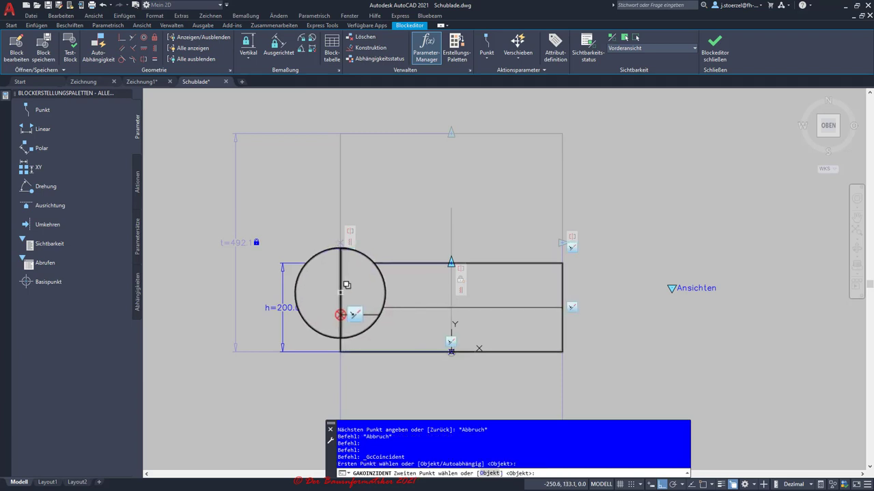
click(347, 284)
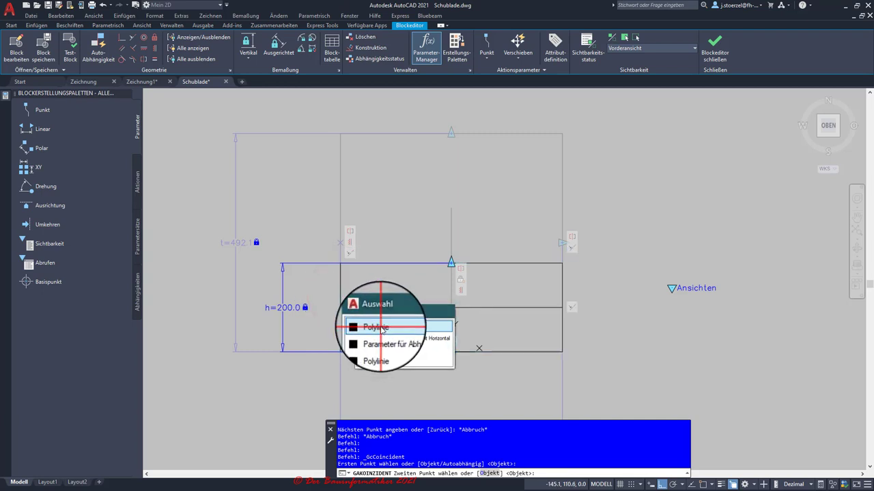
click(381, 330)
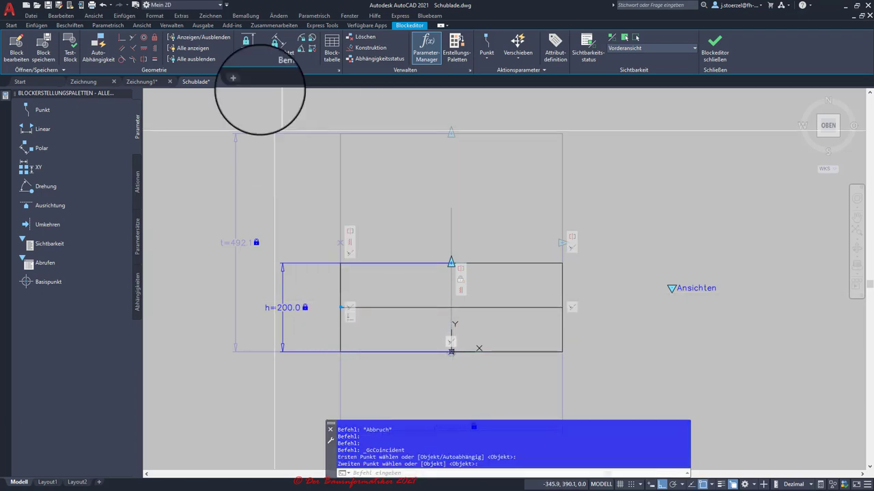
- Pin the middle line's right end to the rectangle's right edge with a coincident constraint
click(124, 42)
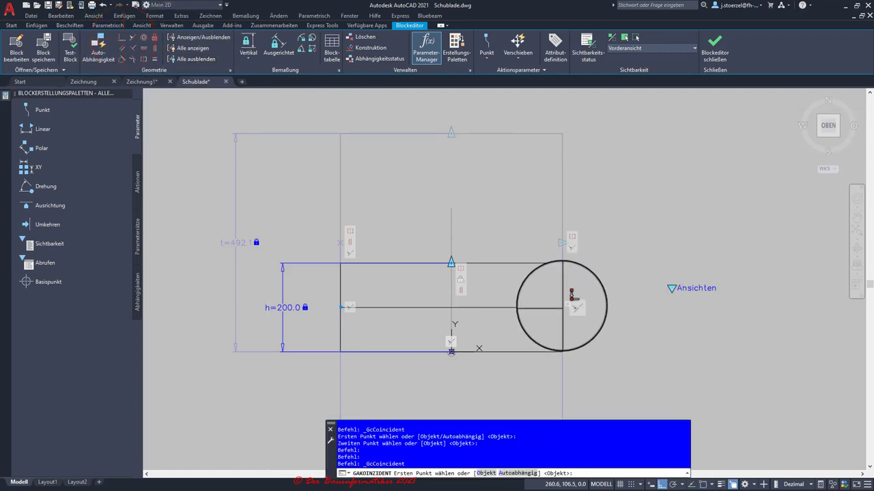
click(554, 304)
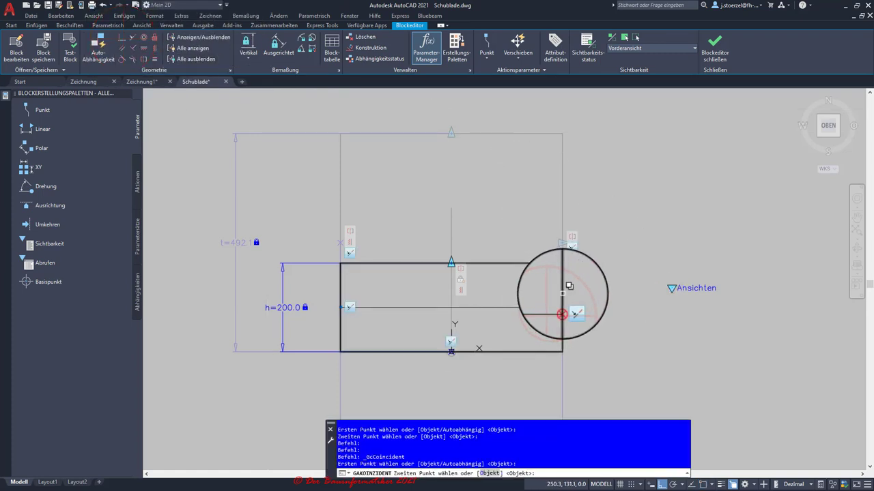
click(565, 308)
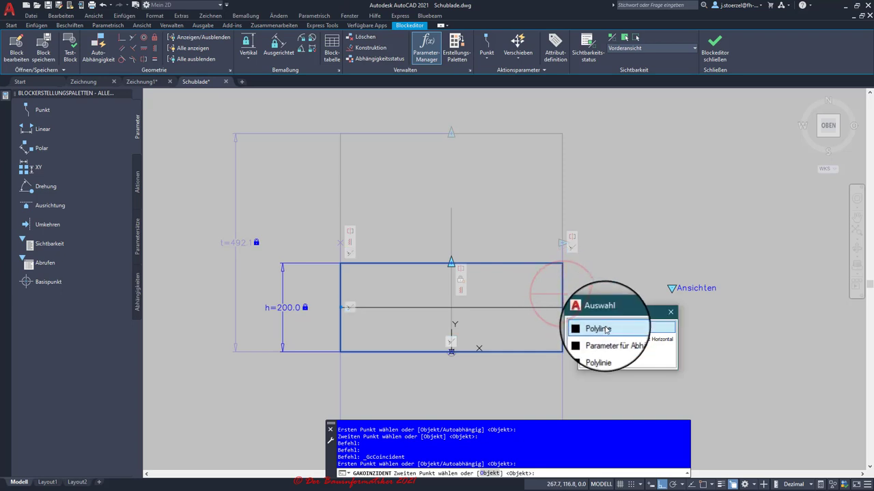
click(649, 322)
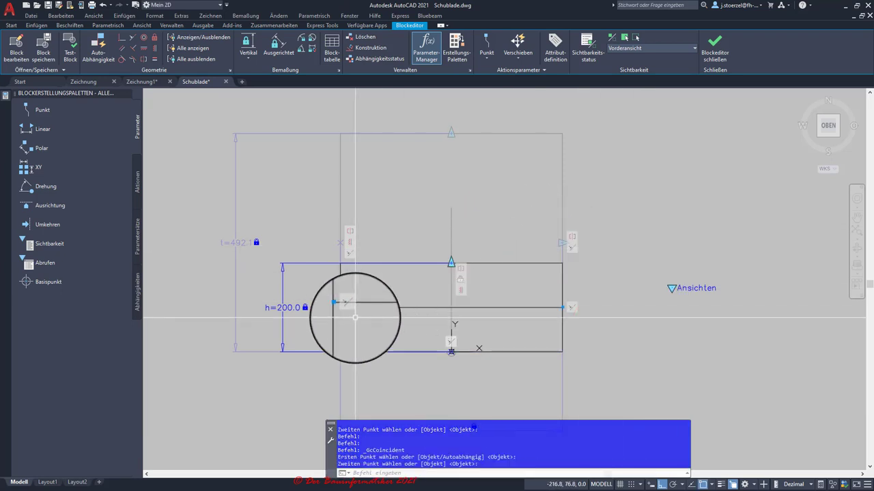
scroll(353, 317, up, 2)
scroll(528, 280, down, 2)
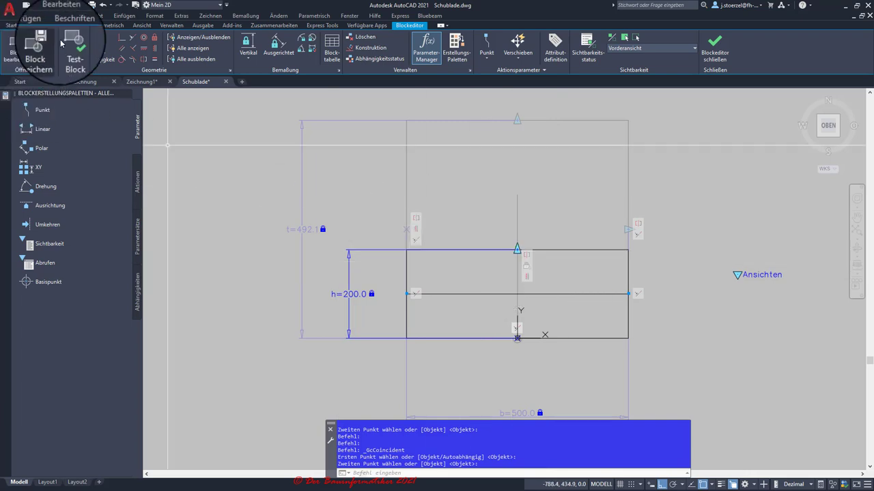
- Test the drawer block switching between Vorderansicht and Draufsicht and widening it, then close the test
click(71, 48)
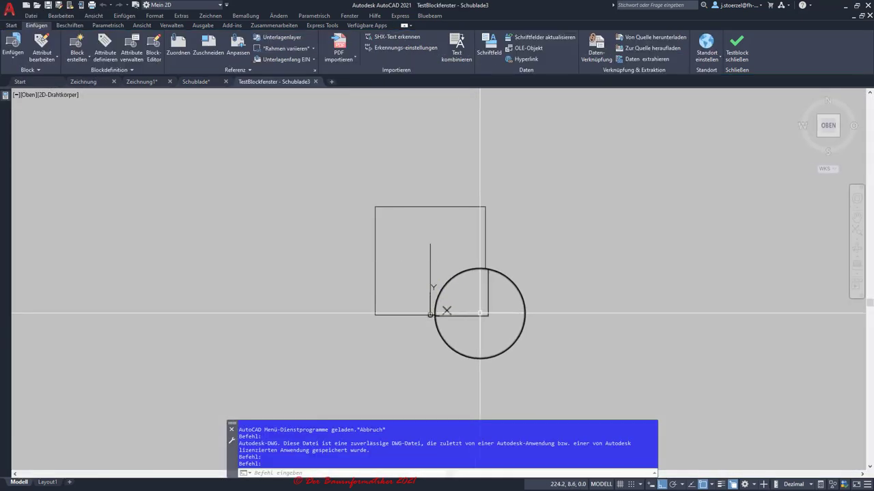
click(486, 309)
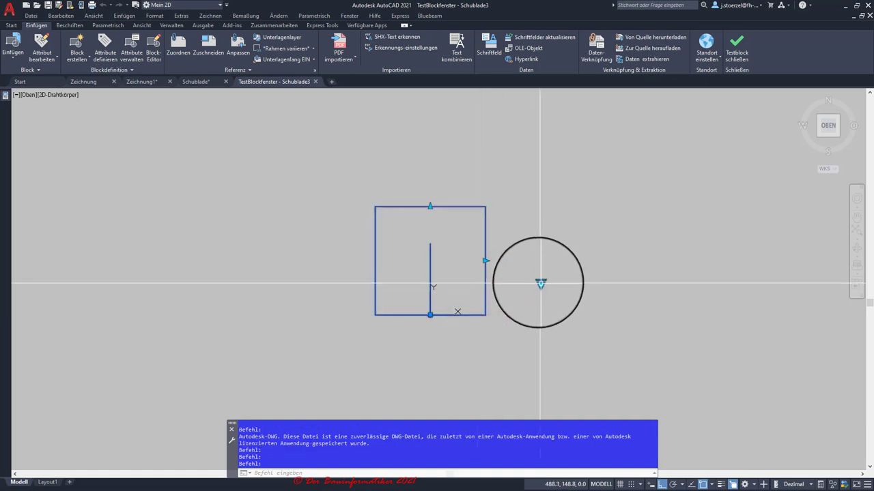
click(566, 304)
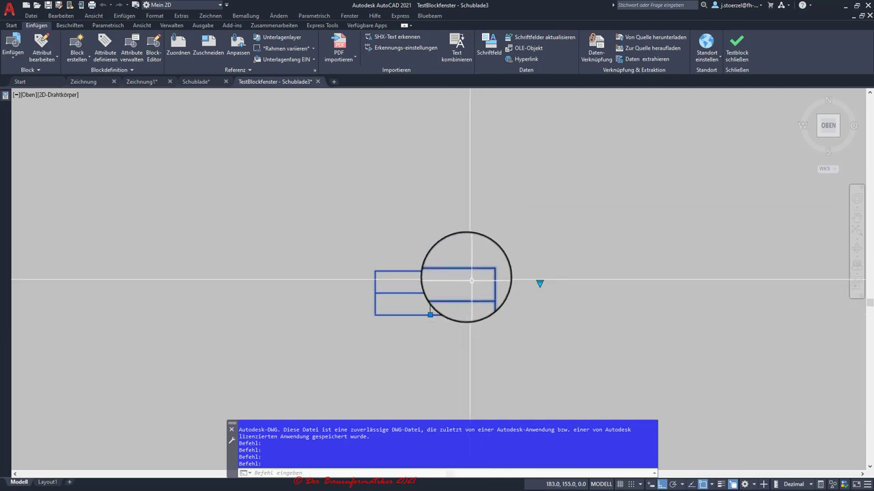
click(430, 270)
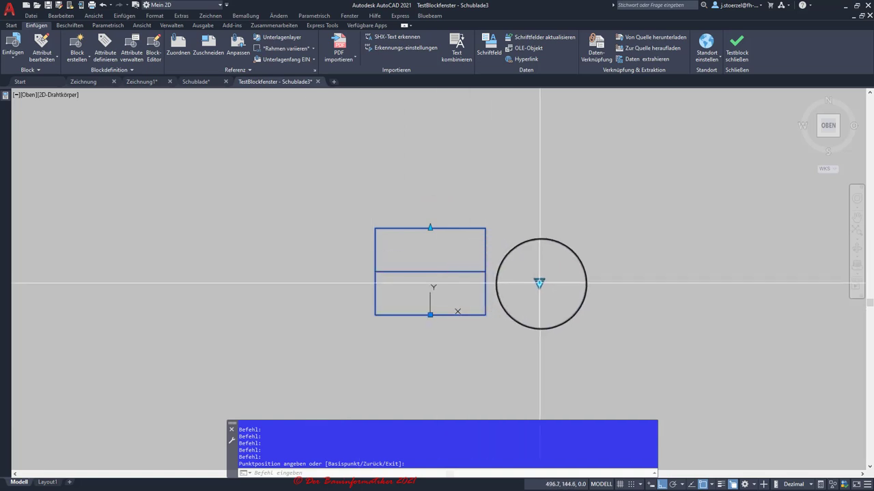
click(540, 284)
click(572, 291)
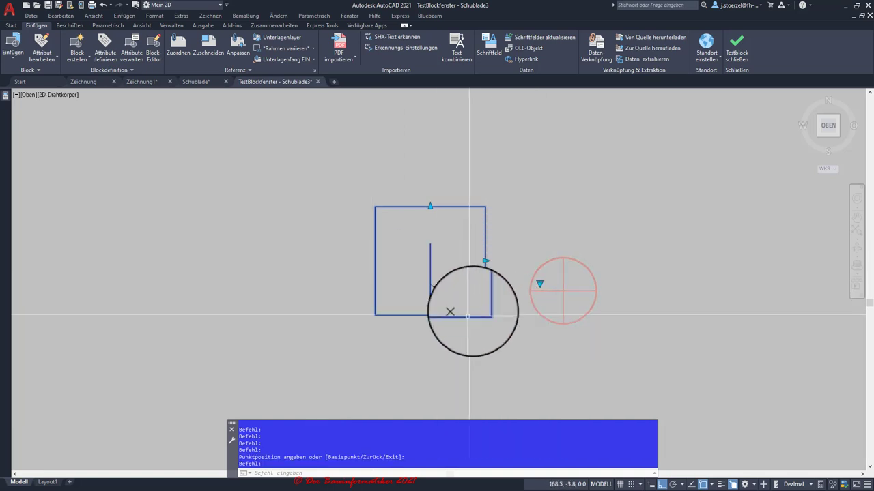
click(536, 280)
click(554, 301)
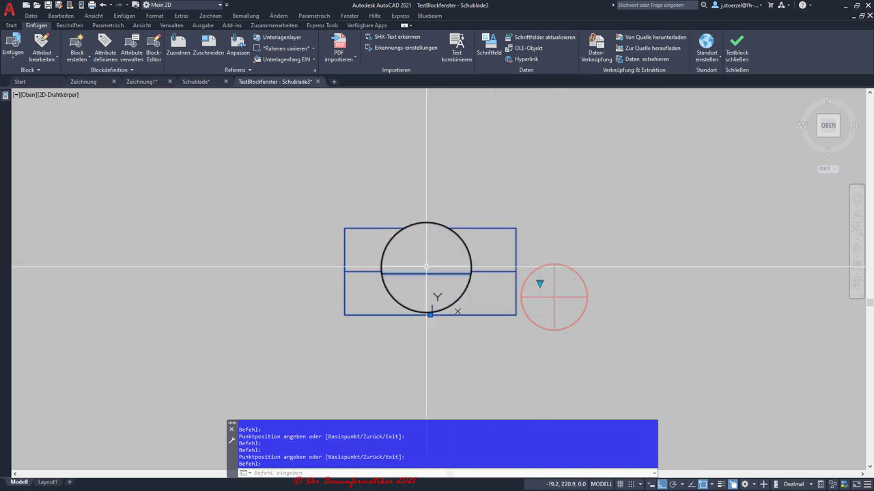
click(736, 48)
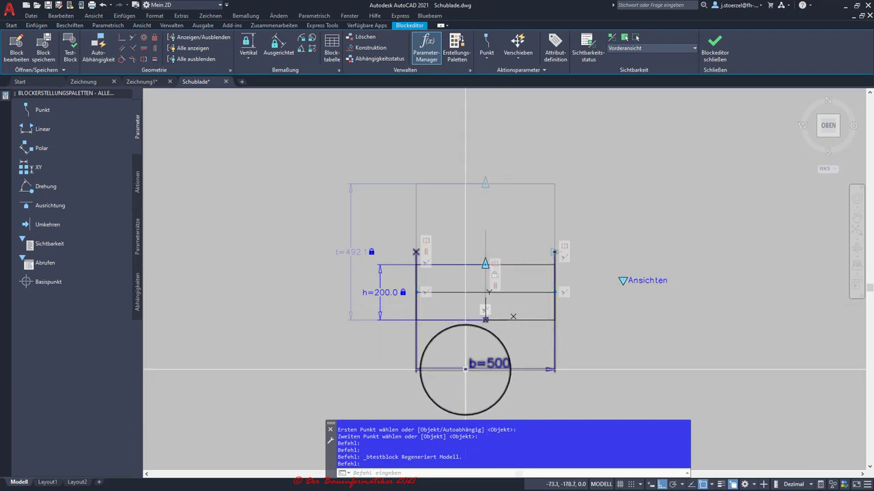
- Show the b=500 width parameter in the current Vorderansicht state and launch the Test Block window
click(466, 367)
mouse_move(556, 252)
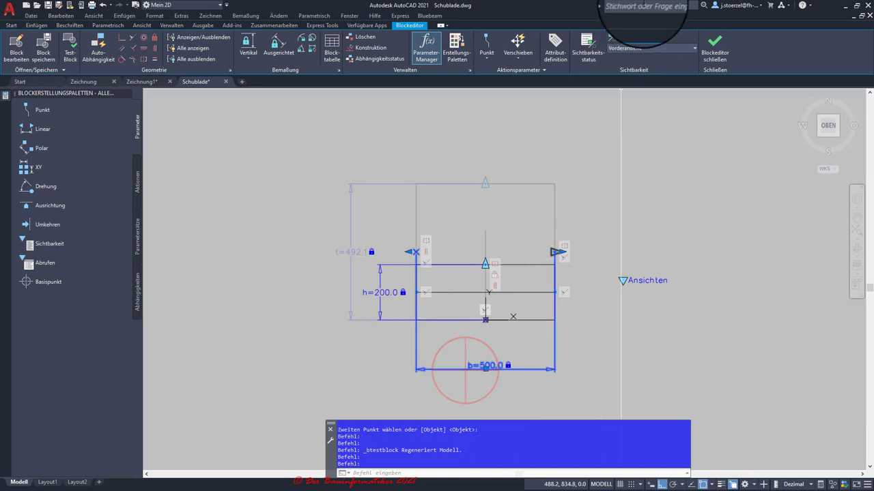
click(623, 39)
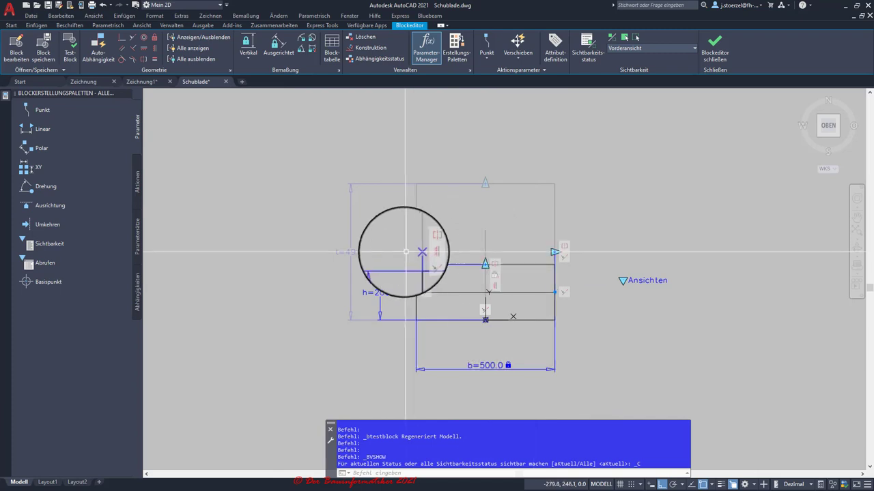
click(70, 53)
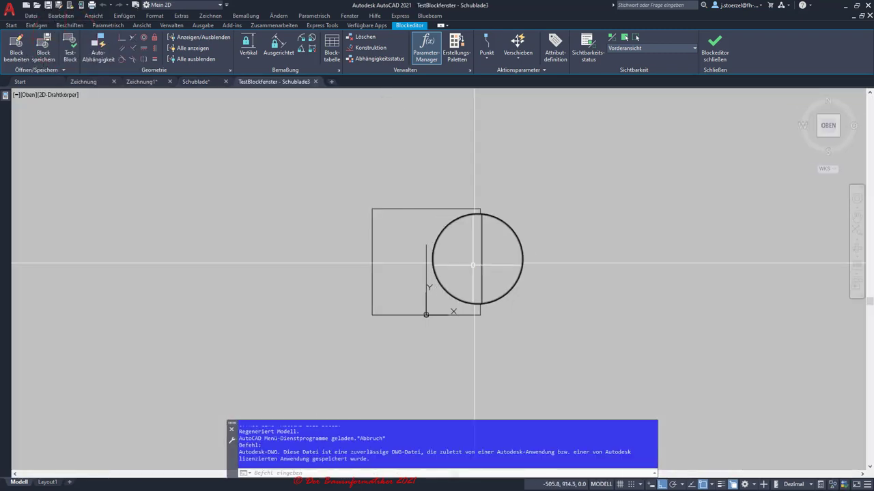
- Switch the test block to Vorderansicht, stretch the front view wider, then close the test window
click(481, 254)
click(484, 266)
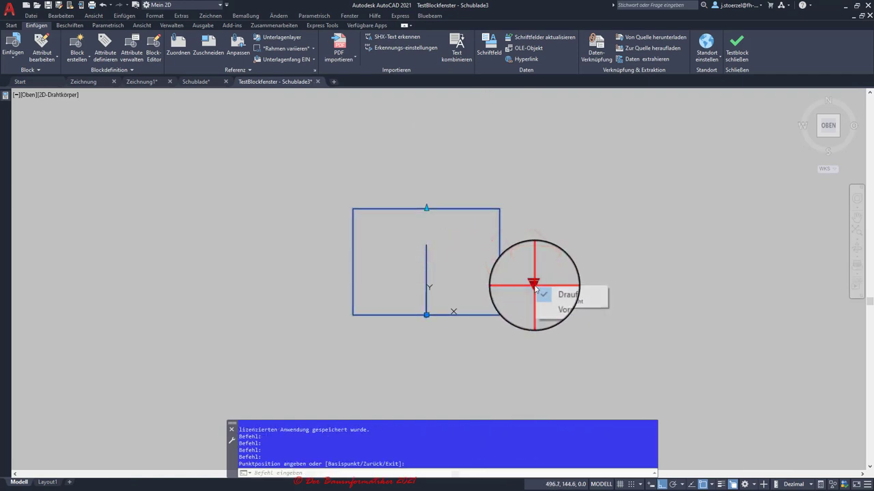
click(544, 301)
click(500, 261)
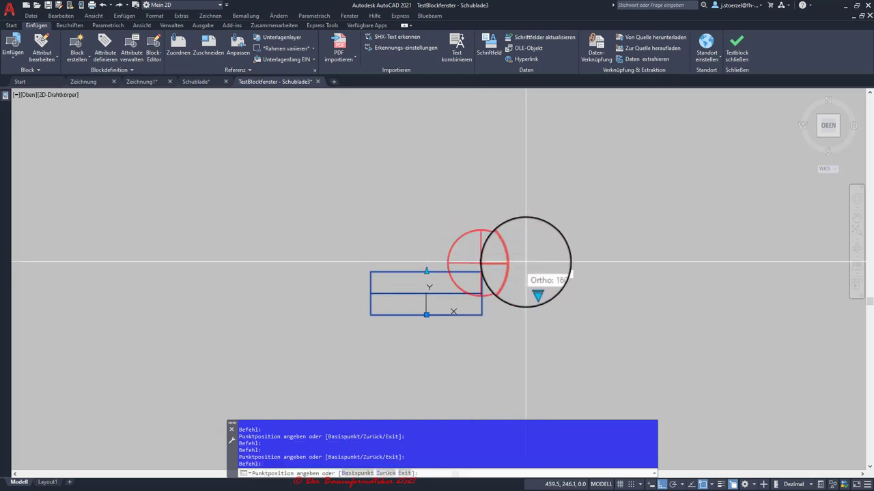
click(505, 259)
click(504, 262)
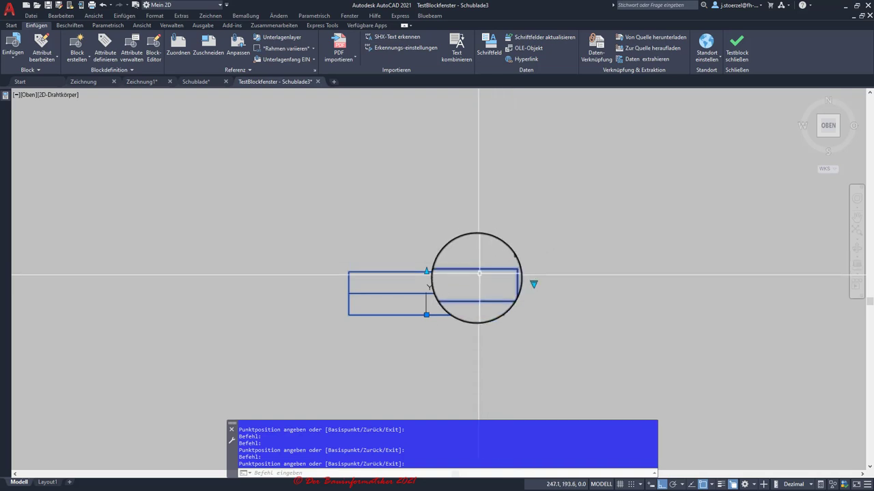
click(427, 294)
key(Escape)
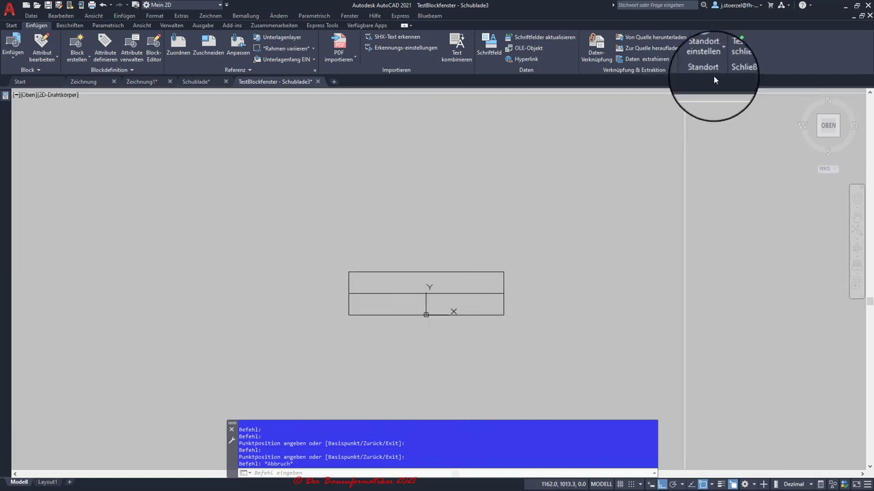
click(734, 48)
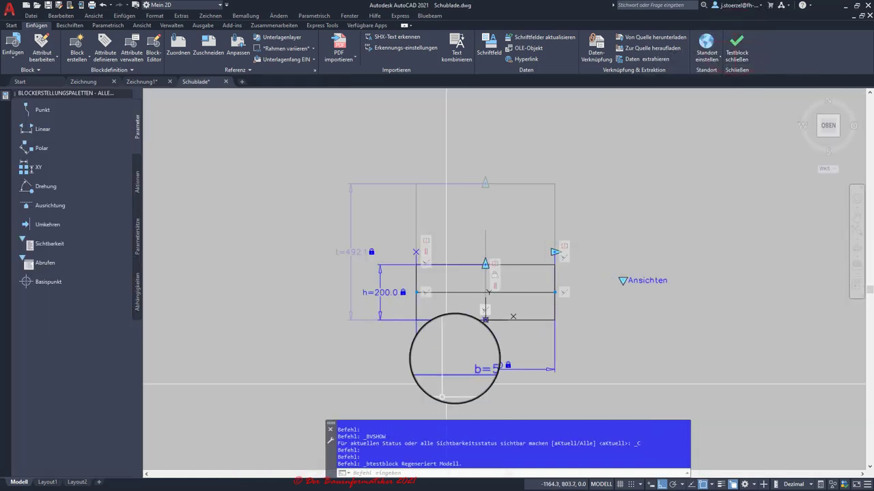
- Draw a radius-10 circle centred on the front view's middle line
scroll(494, 295, up, 3)
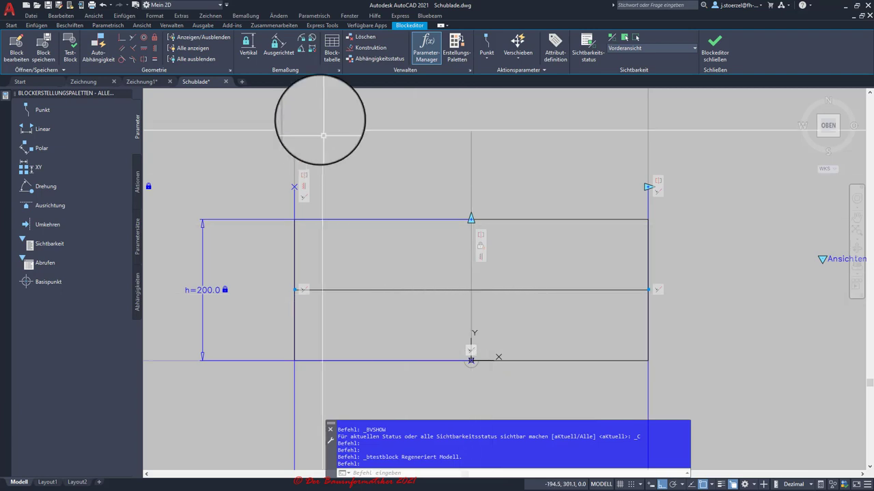
click(13, 25)
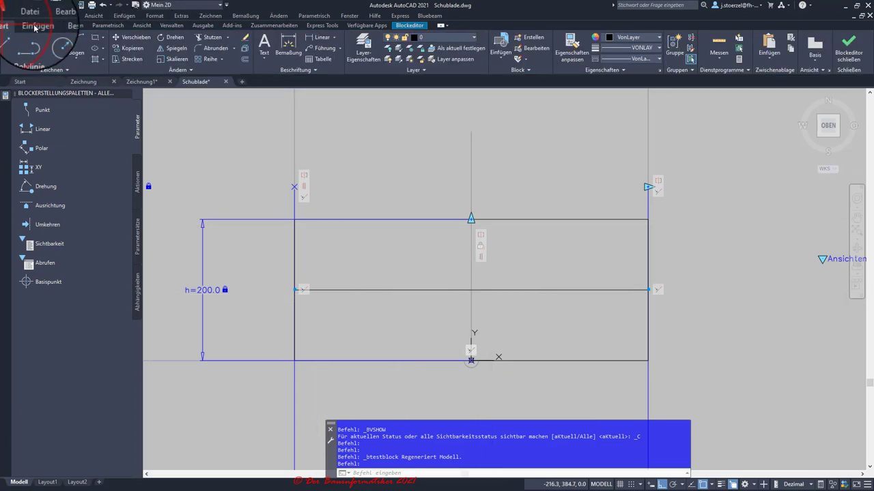
click(53, 42)
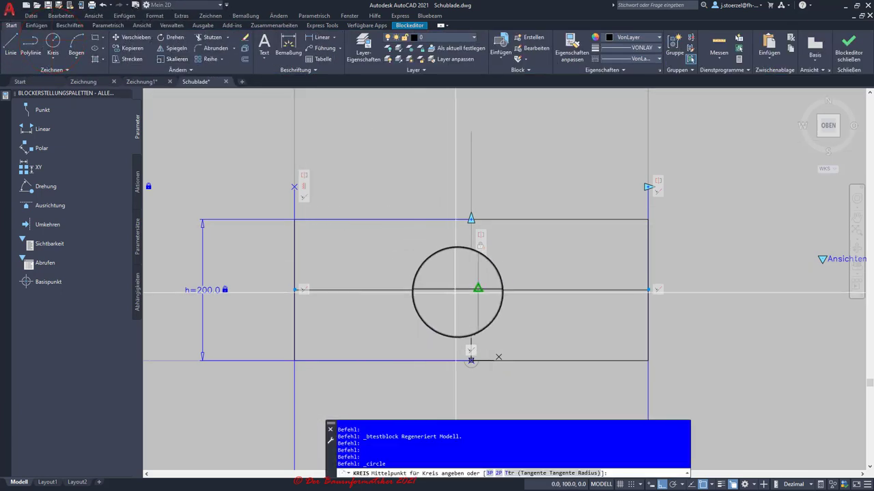
click(471, 290)
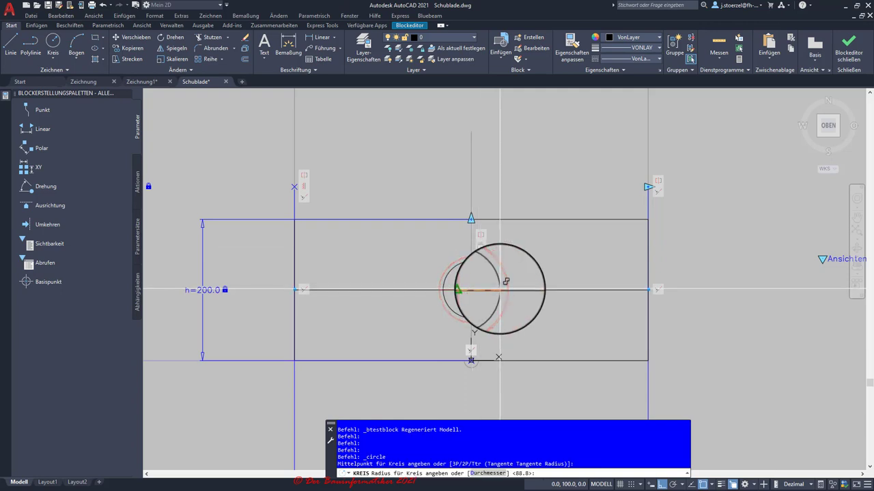
text(10)
key(Return)
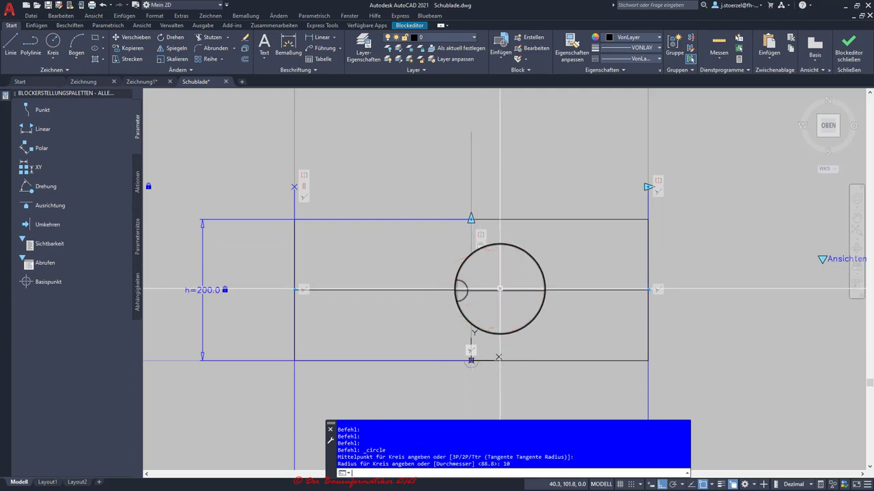
scroll(470, 292, up, 3)
key(Escape)
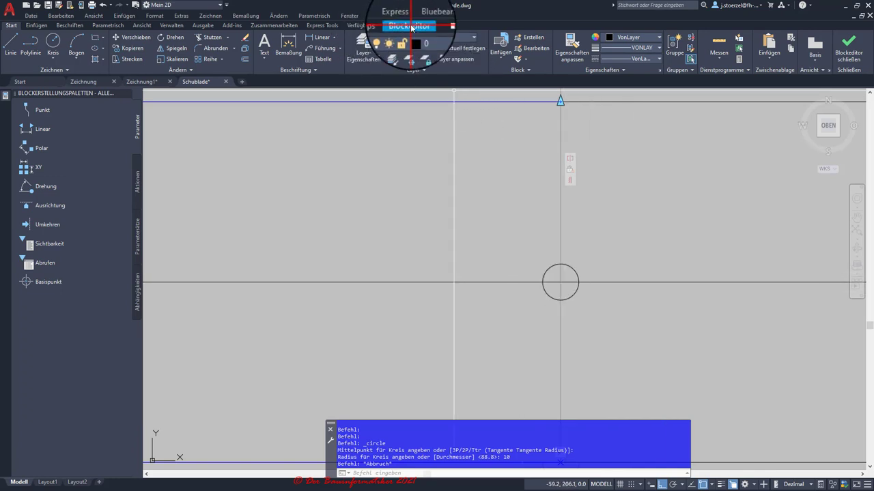
- Constrain the radius-10 circle's centre coincident with the midpoint of the drawer's middle line
click(411, 27)
mouse_move(122, 38)
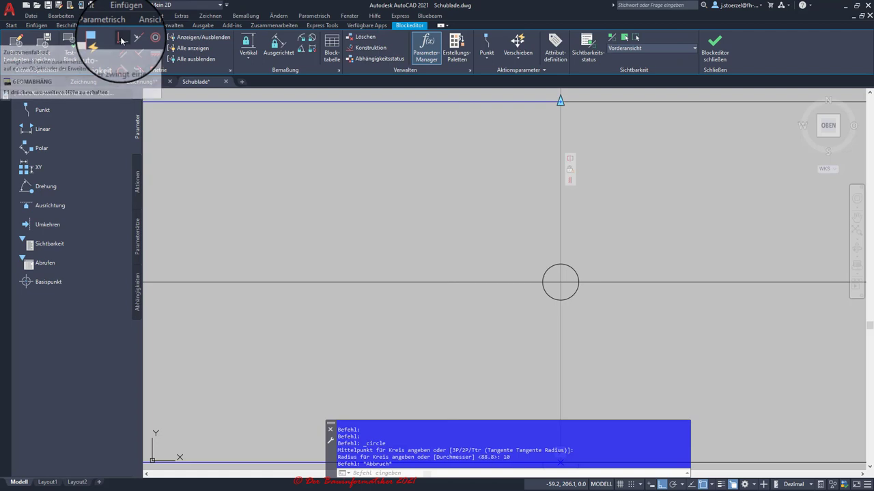
click(122, 40)
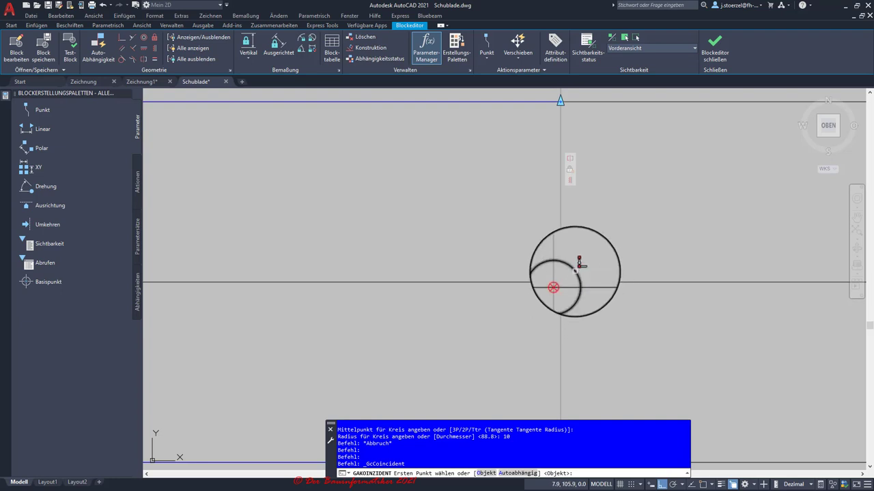
click(575, 271)
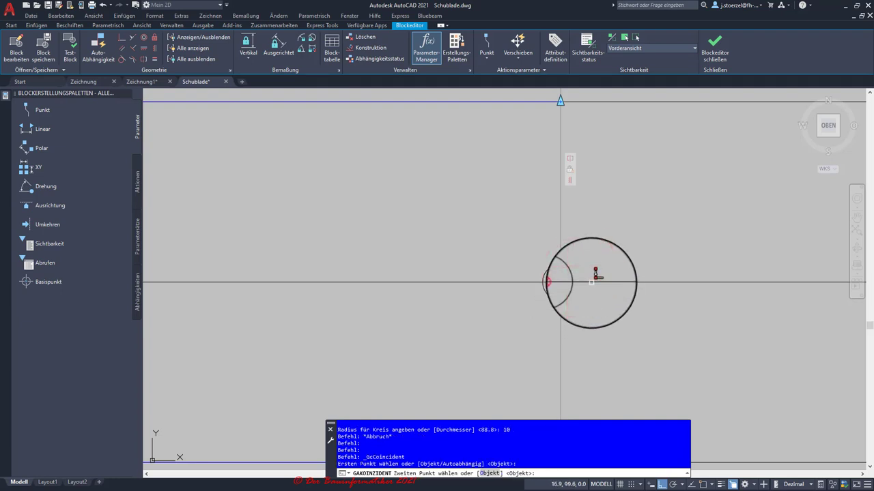
click(560, 282)
scroll(384, 294, down, 3)
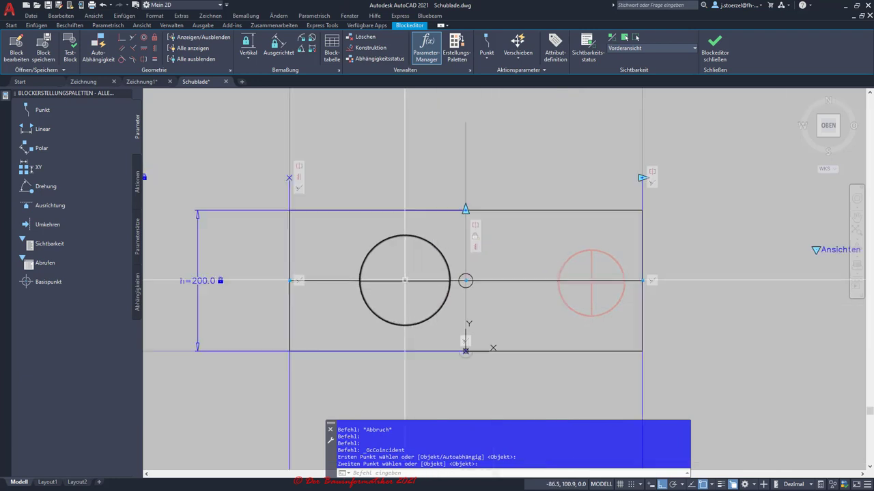
drag(385, 293, 335, 373)
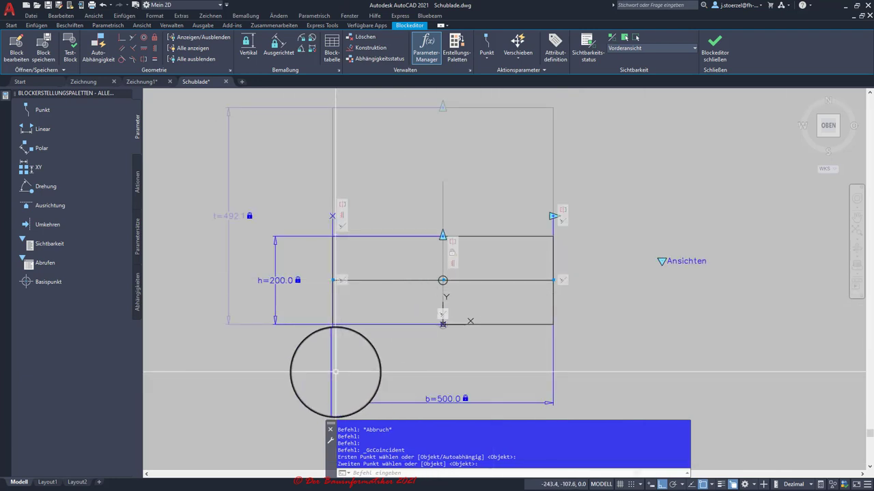
drag(334, 370, 333, 360)
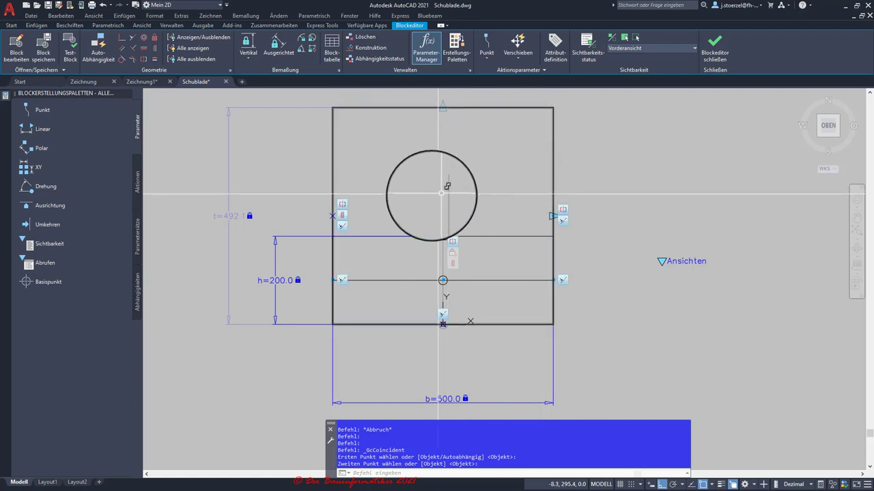
click(333, 258)
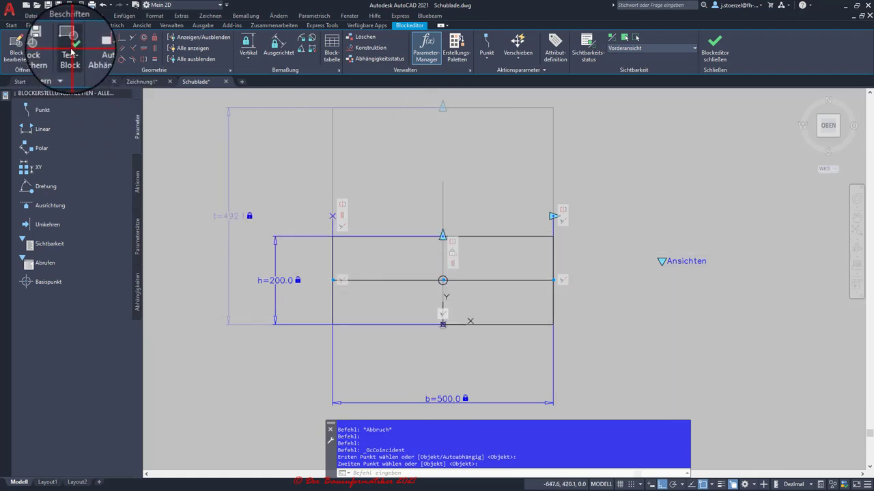
- Test the block in Vorderansicht, stretch the drawer front taller, then close the test window
click(71, 52)
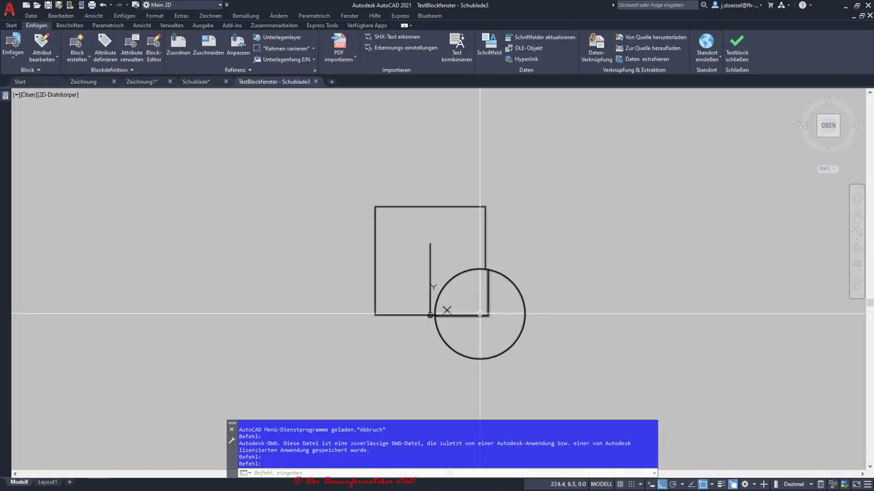
click(484, 306)
click(456, 312)
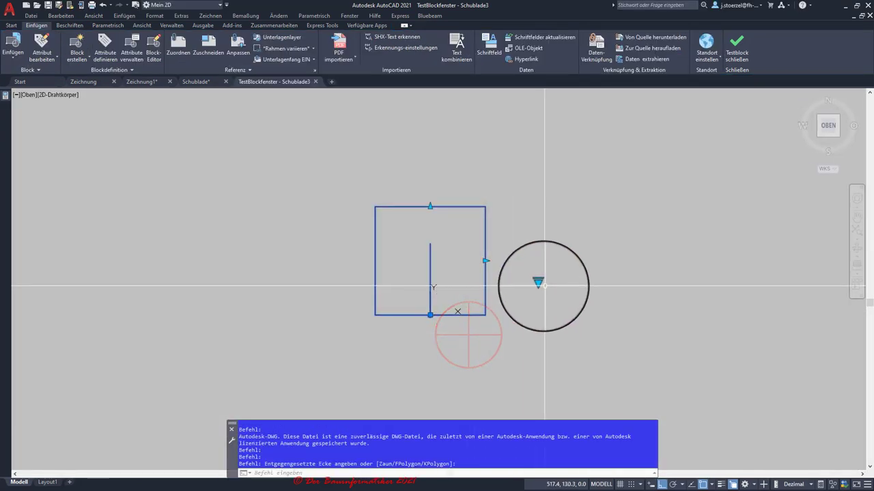
right_click(539, 282)
click(559, 305)
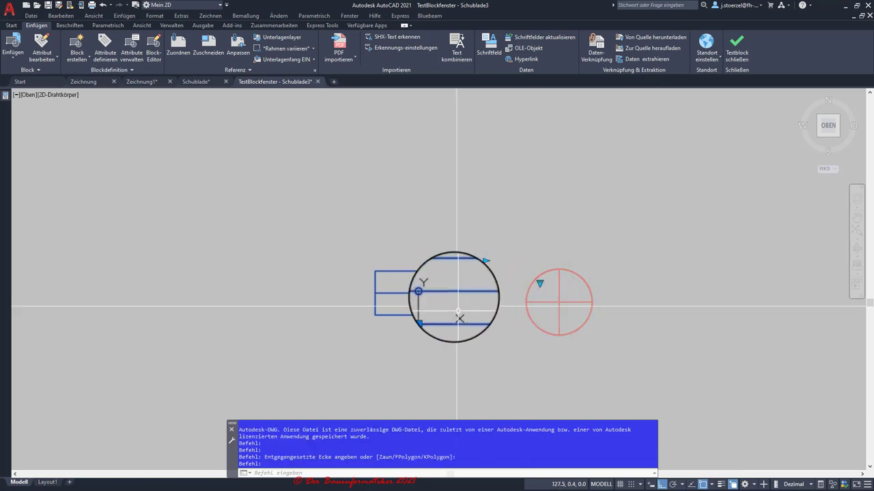
click(485, 261)
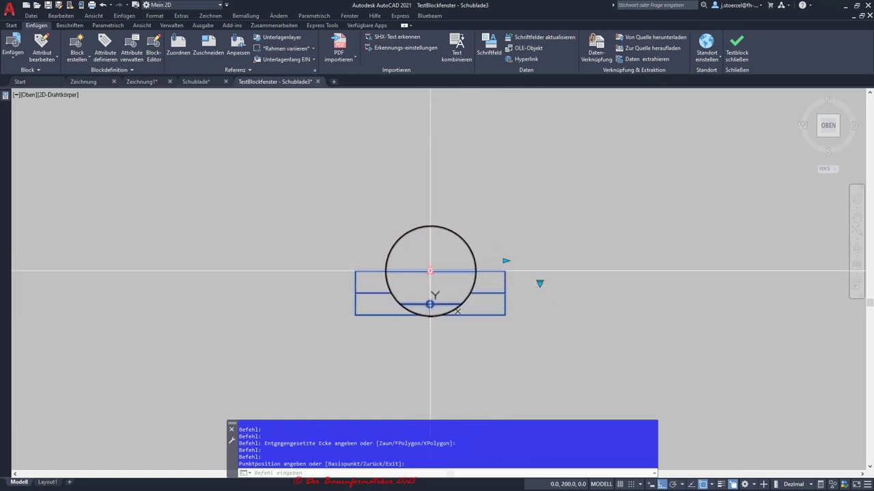
click(430, 250)
click(430, 250)
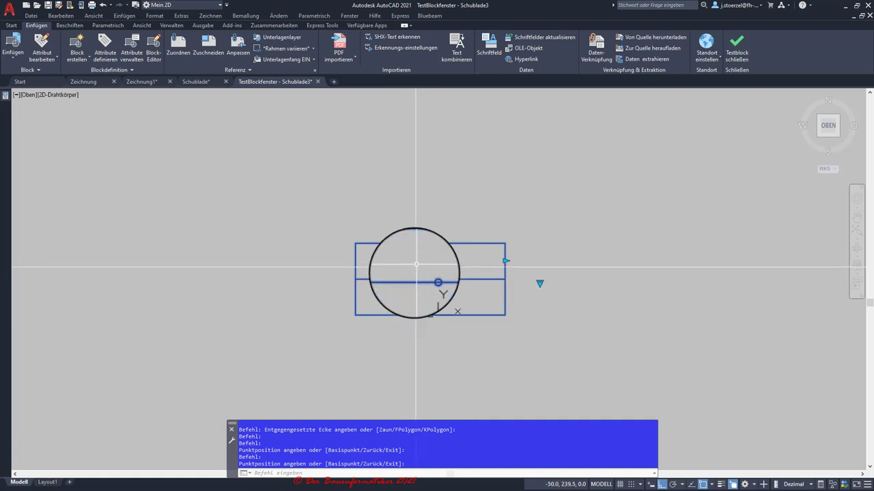
click(735, 42)
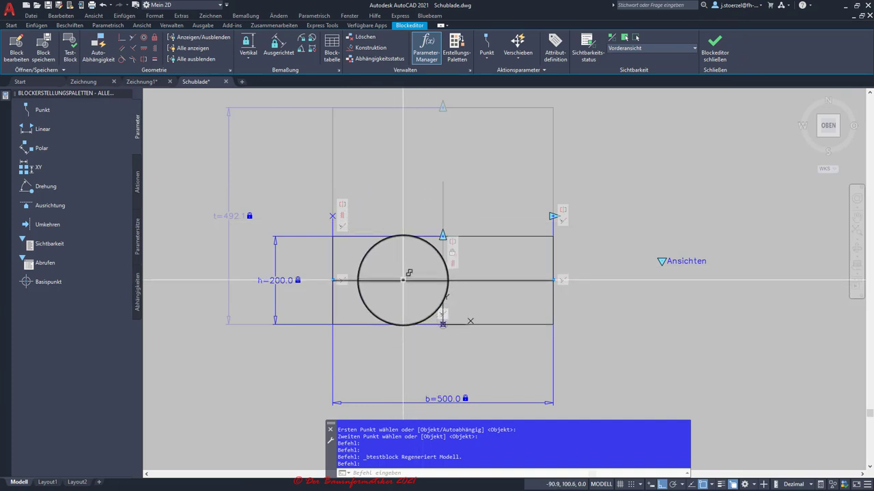
- Convert the front view's mid-height line to construction geometry using Konstruktion's Konvertieren option
click(360, 48)
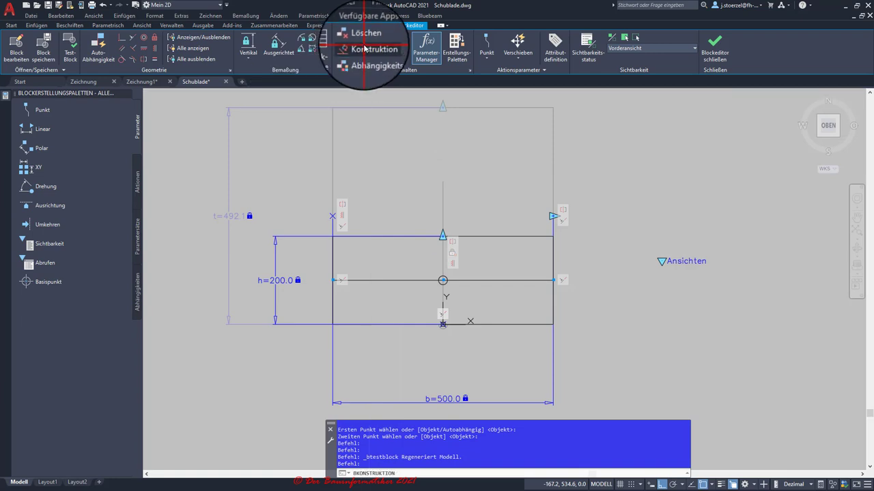
click(374, 50)
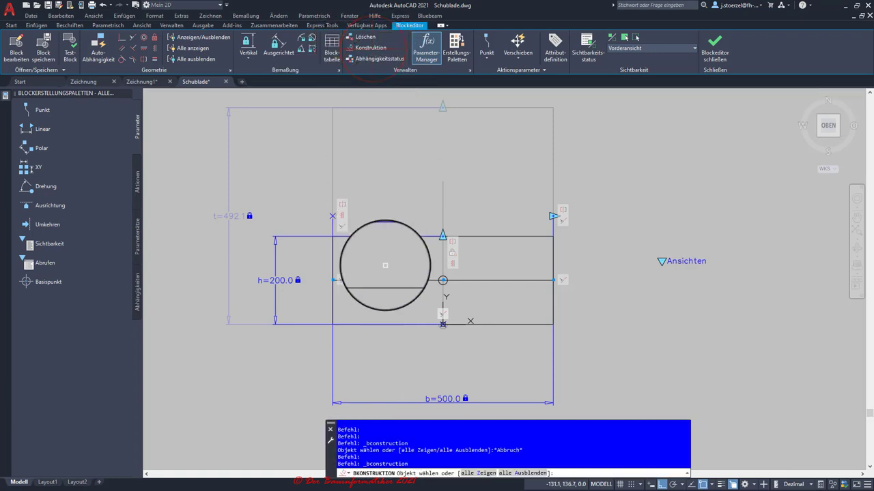
click(396, 273)
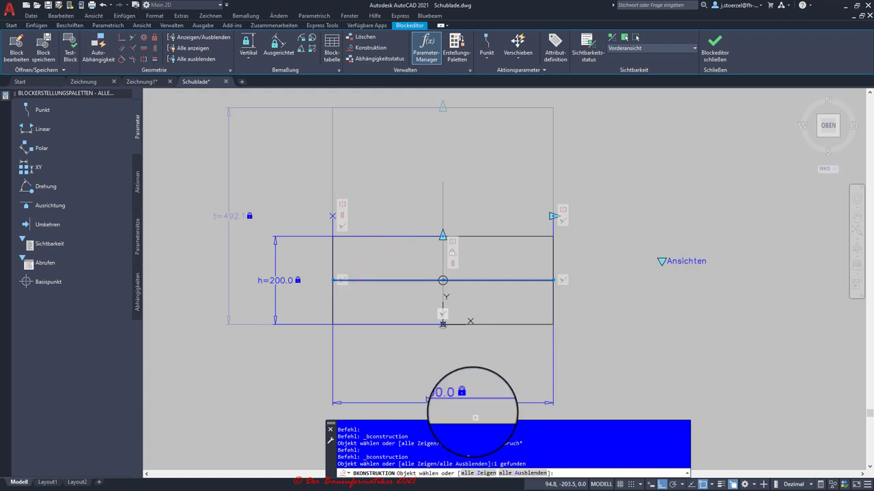
key(Return)
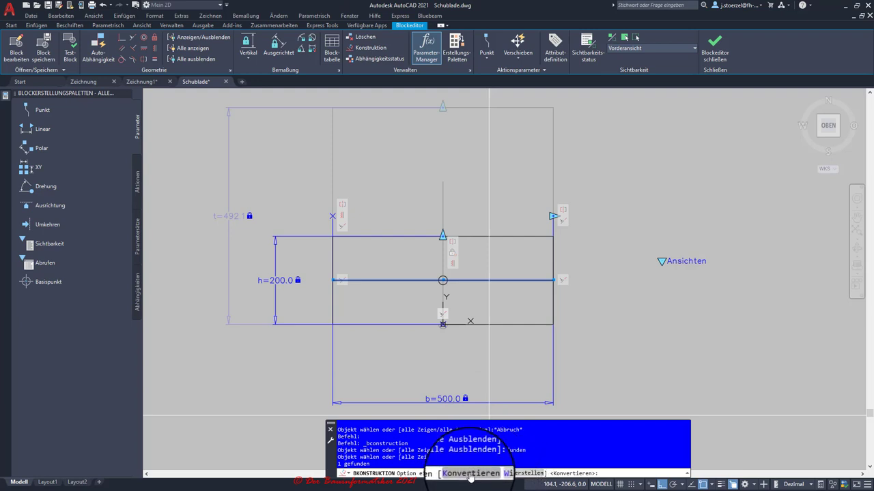
click(470, 473)
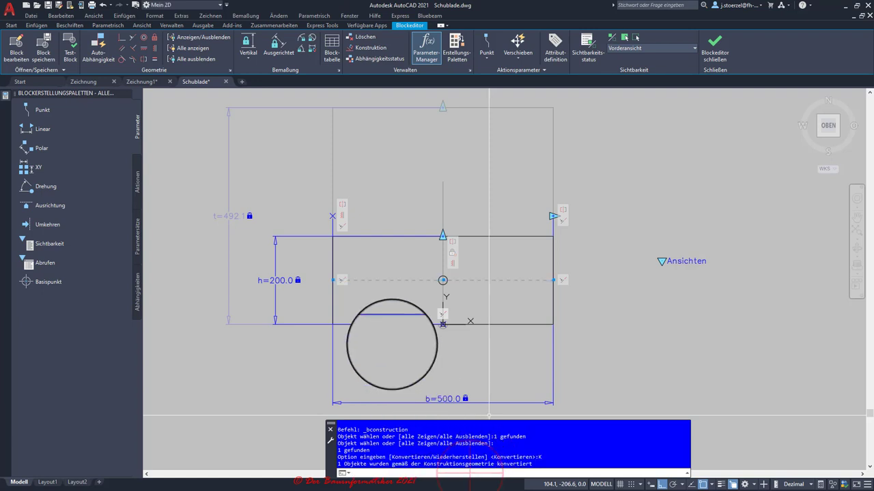
drag(393, 281, 484, 369)
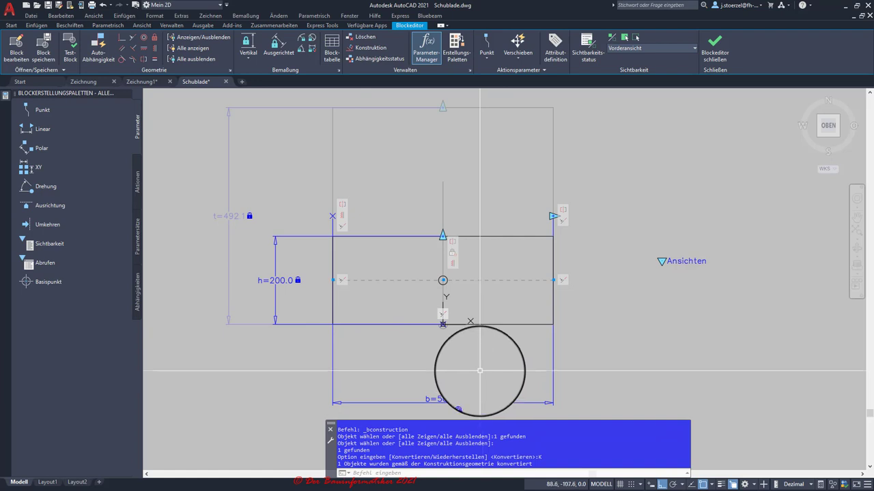
mouse_move(484, 369)
mouse_down()
mouse_move(521, 334)
mouse_move(88, 45)
mouse_up()
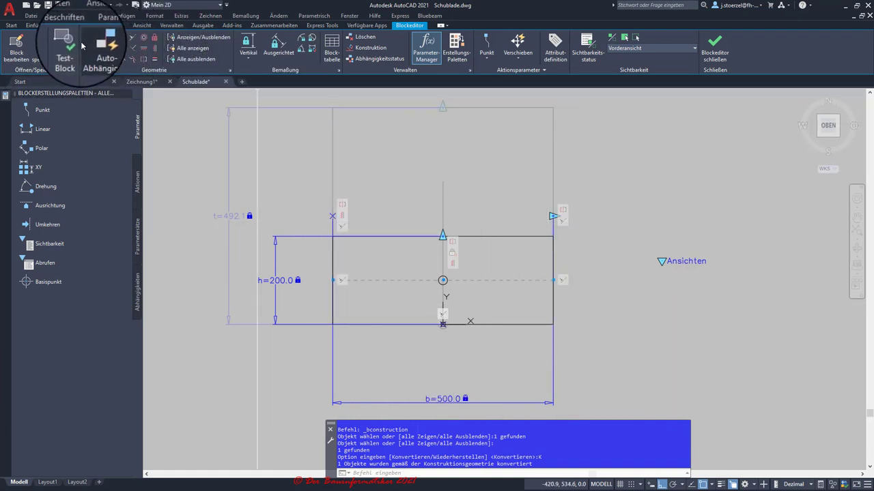
- In the test window, switch to Vorderansicht, widen the drawer and raise its top, then close
click(70, 47)
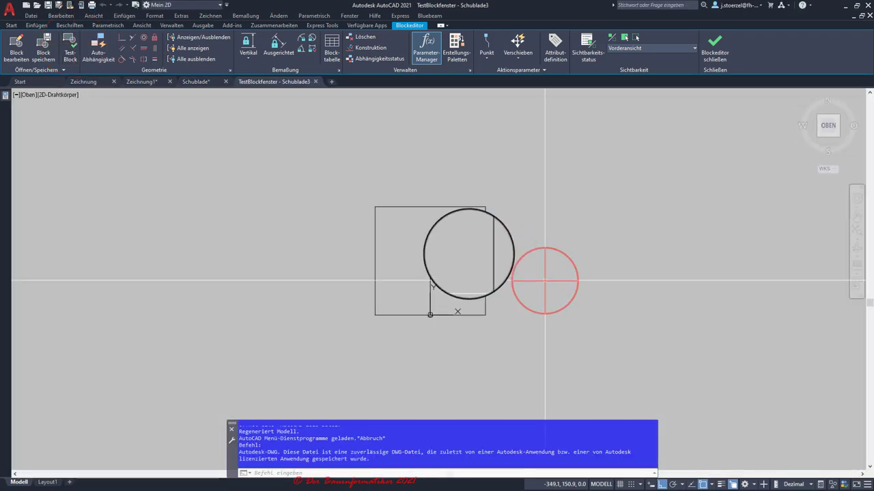
click(544, 280)
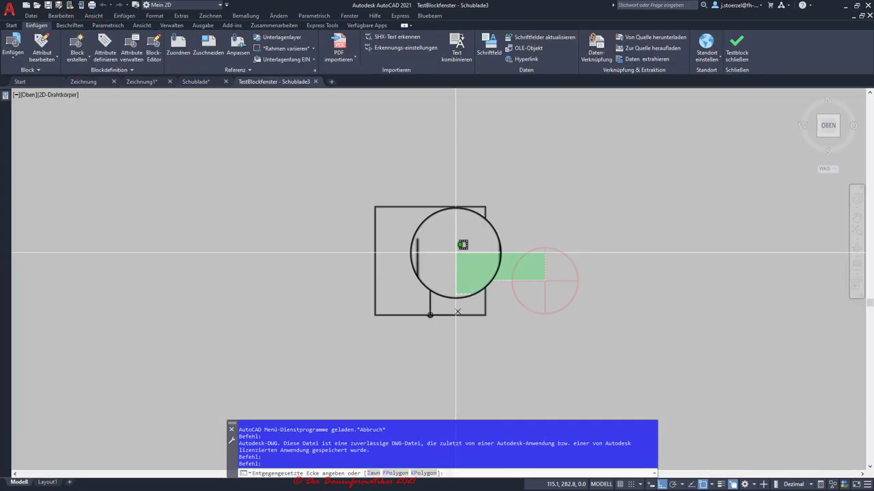
click(468, 254)
click(544, 285)
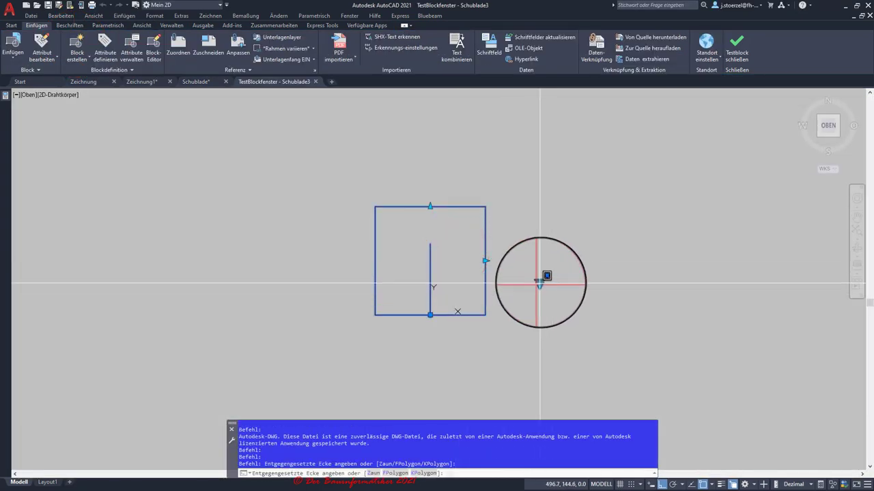
right_click(540, 283)
click(557, 301)
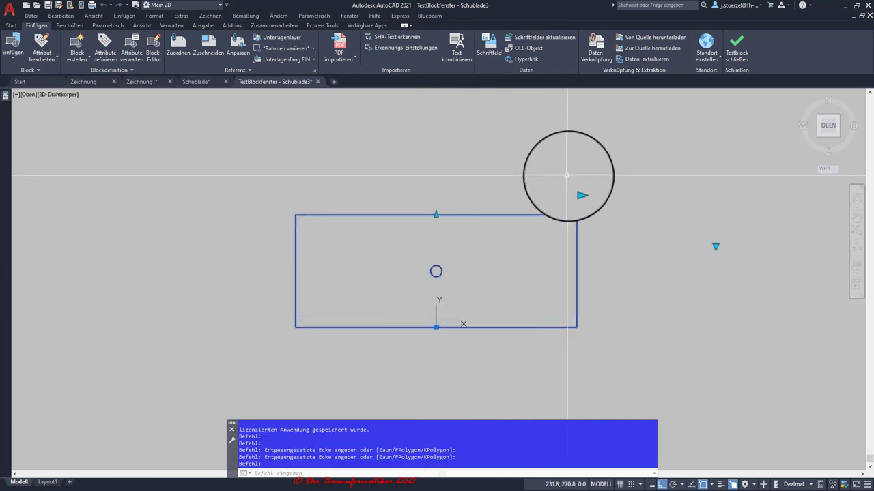
click(577, 189)
click(652, 184)
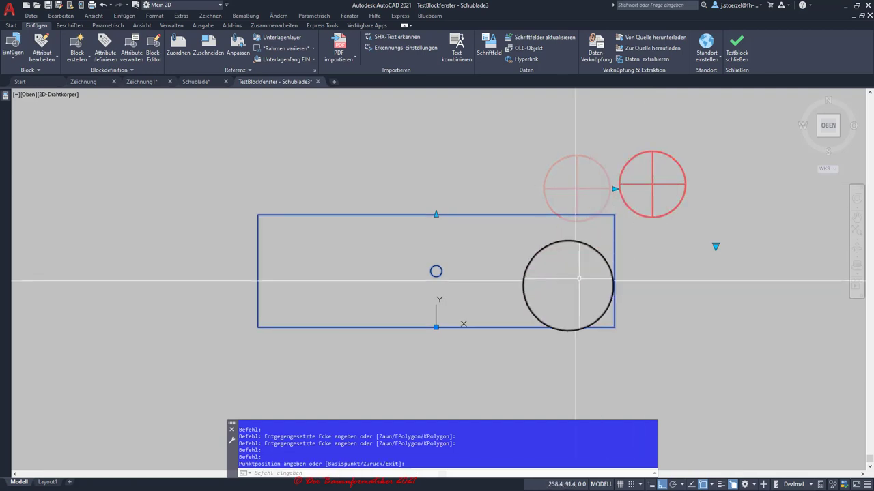
click(436, 215)
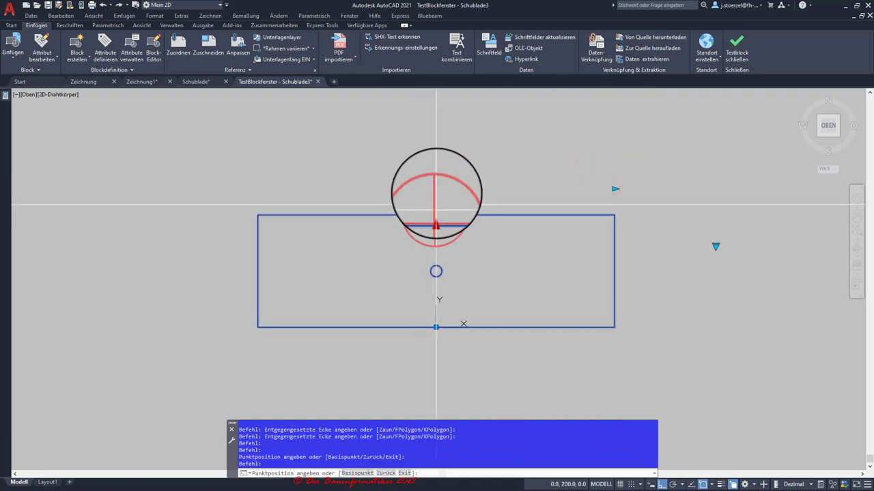
click(276, 169)
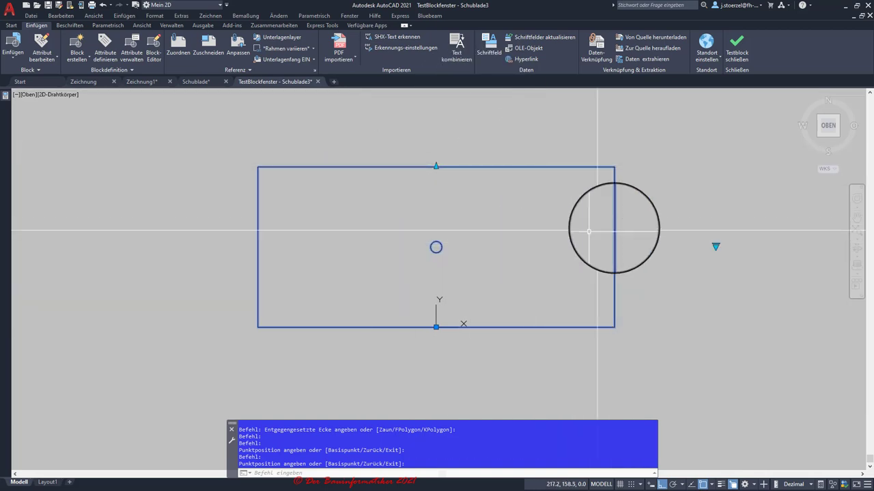
click(732, 54)
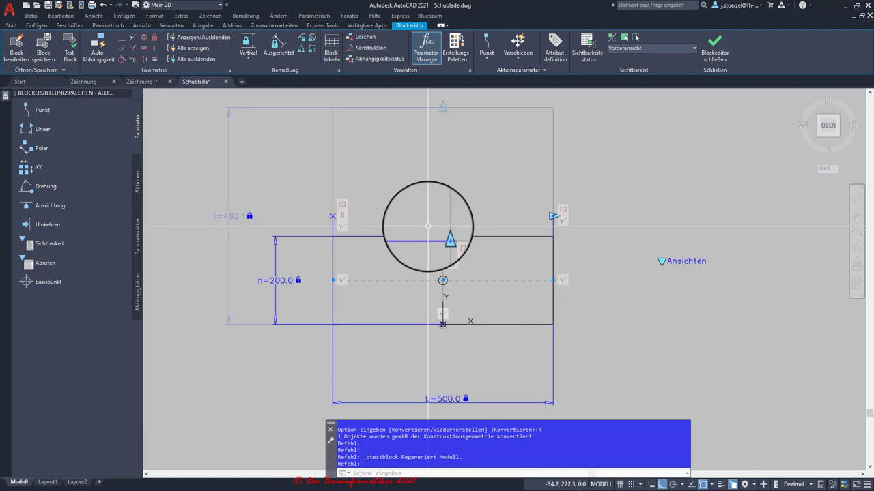
- Convert the vertical line above the drawer front to construction geometry with Konstruktion > Konvertieren
key(Escape)
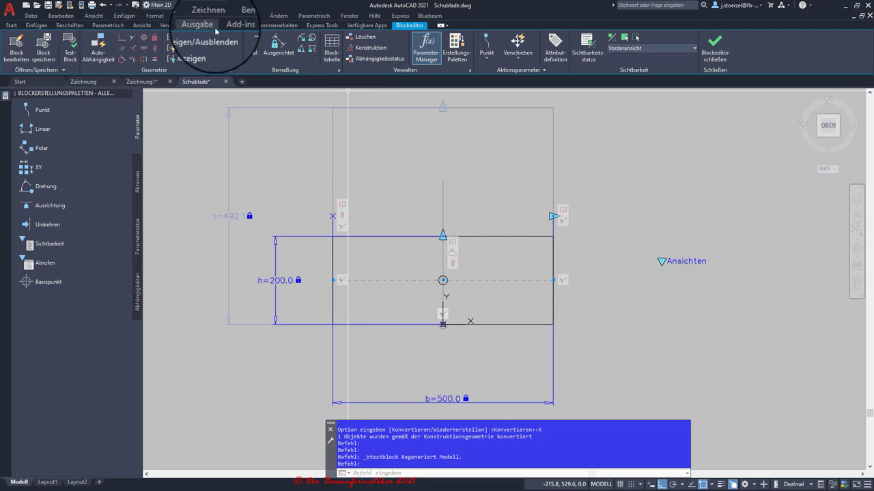
click(368, 48)
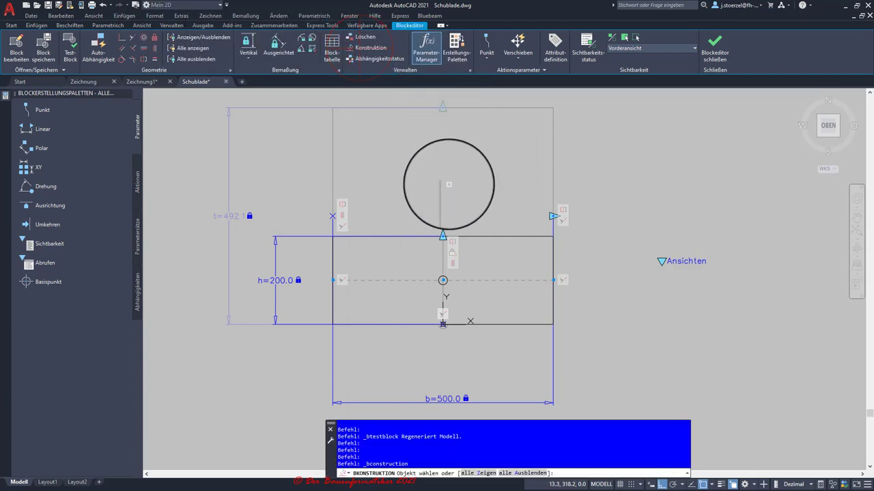
click(449, 186)
right_click(466, 186)
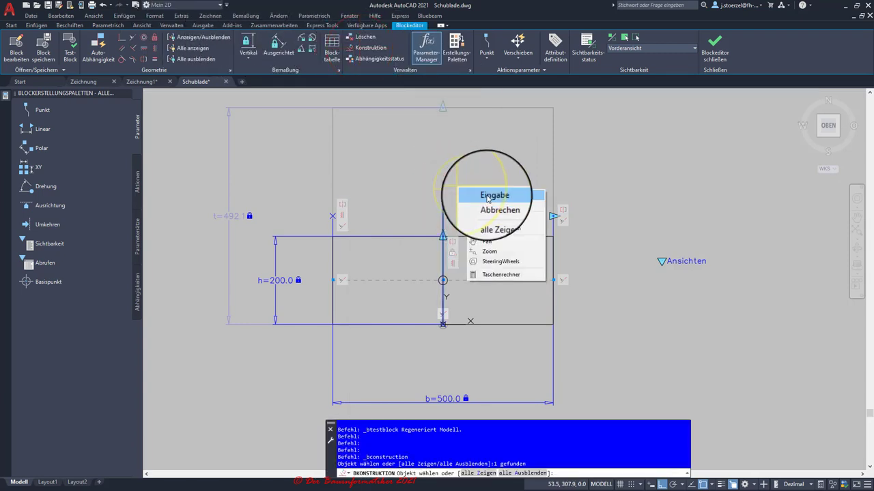
click(487, 196)
click(471, 473)
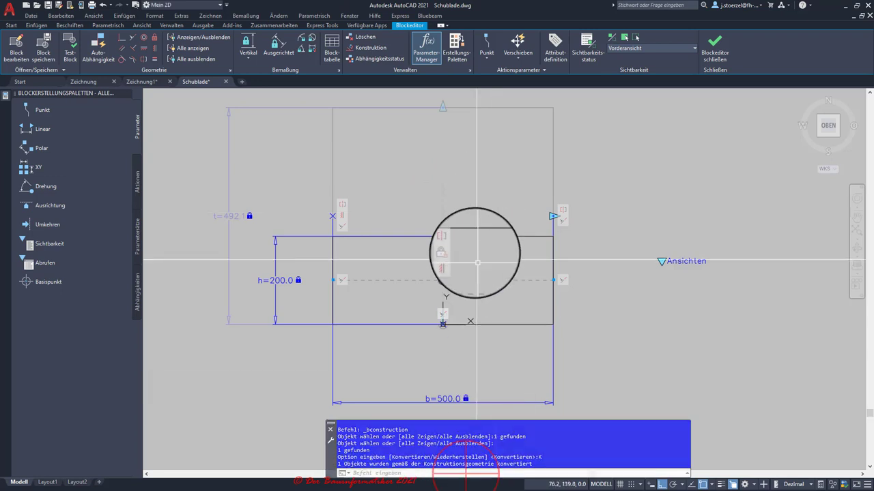
scroll(417, 164, up, 3)
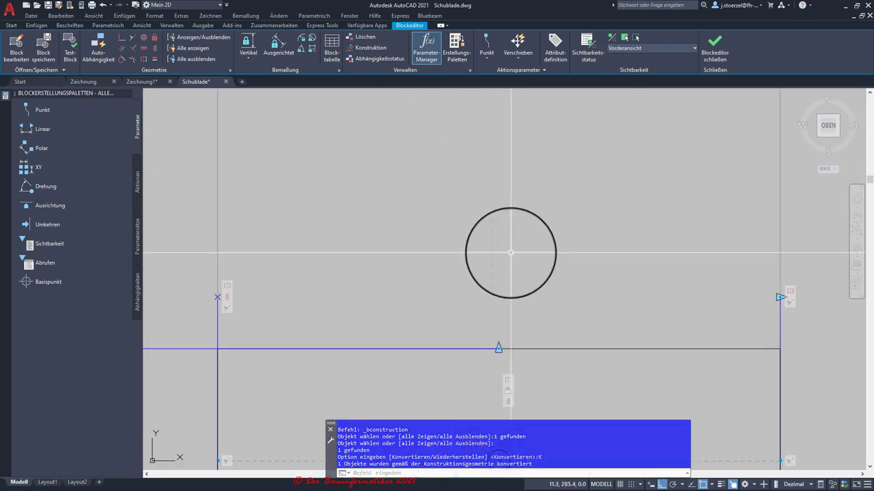
scroll(516, 260, up, 3)
scroll(464, 239, down, 3)
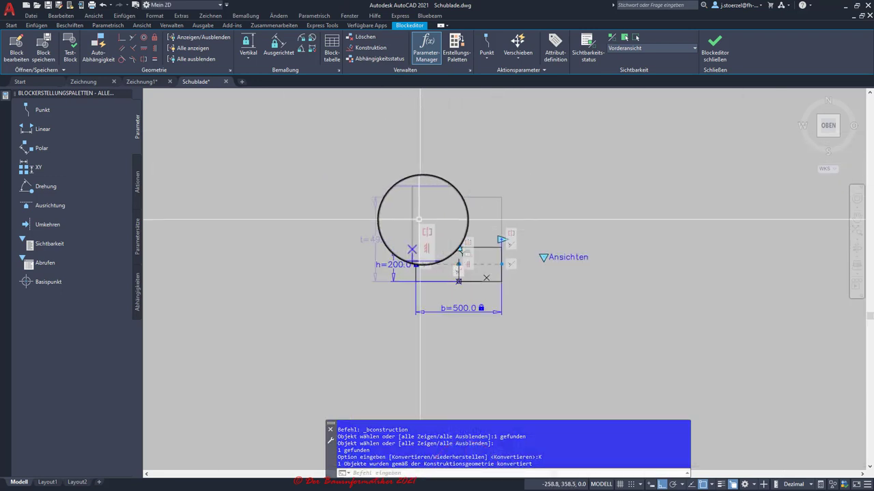
scroll(508, 290, up, 3)
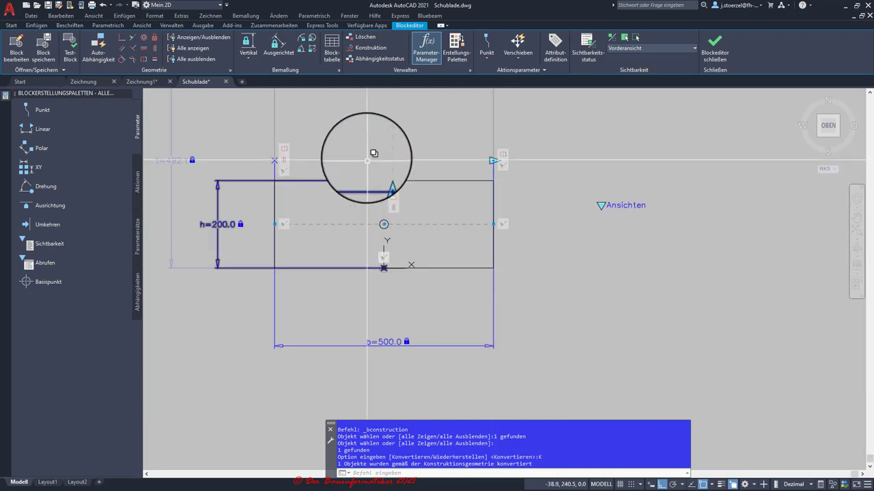
middle_drag(359, 147, 396, 203)
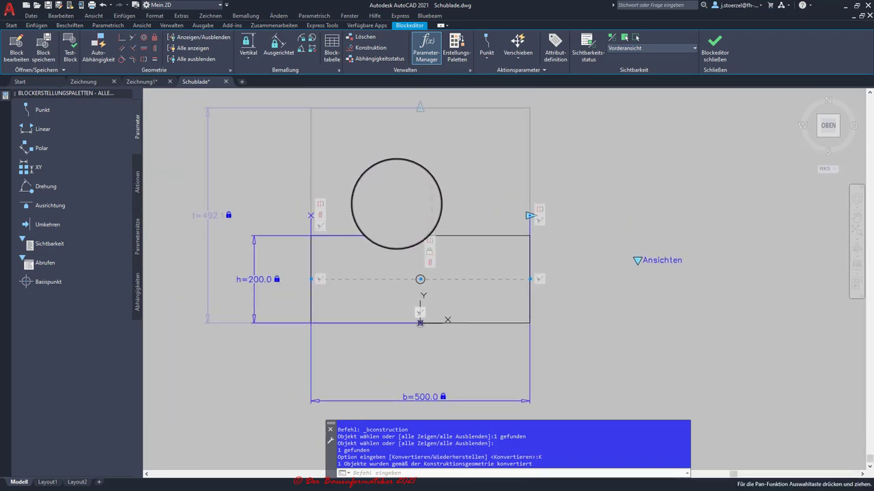
scroll(396, 203, down, 2)
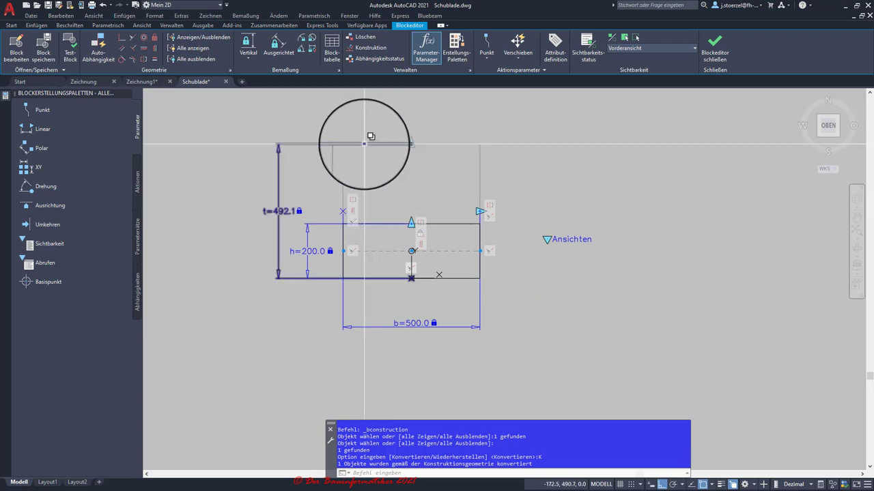
key(ctrl+v)
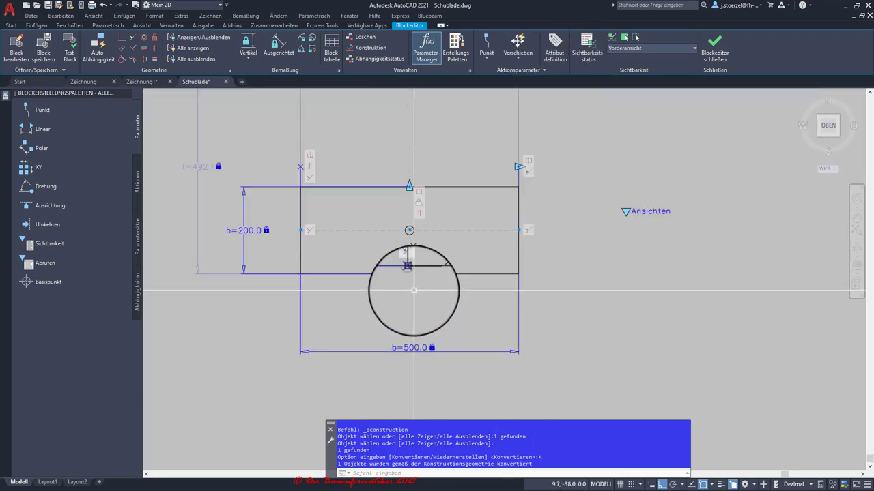
- Create a third visibility state named Seitenansicht in the Schublade block and make it current
click(591, 53)
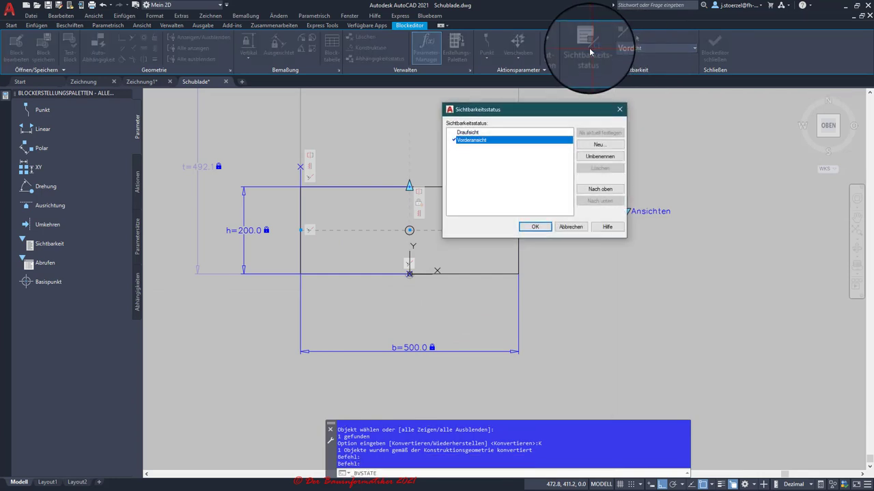
click(594, 144)
text(Seitenansicht)
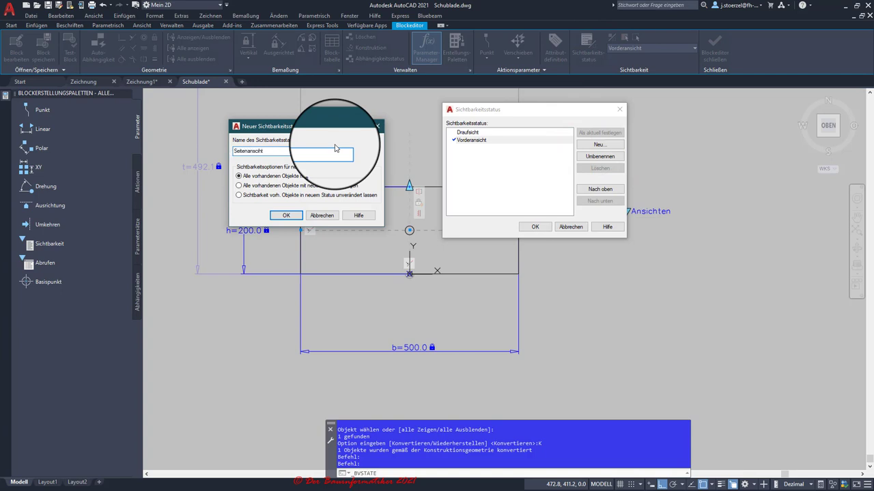
key(Return)
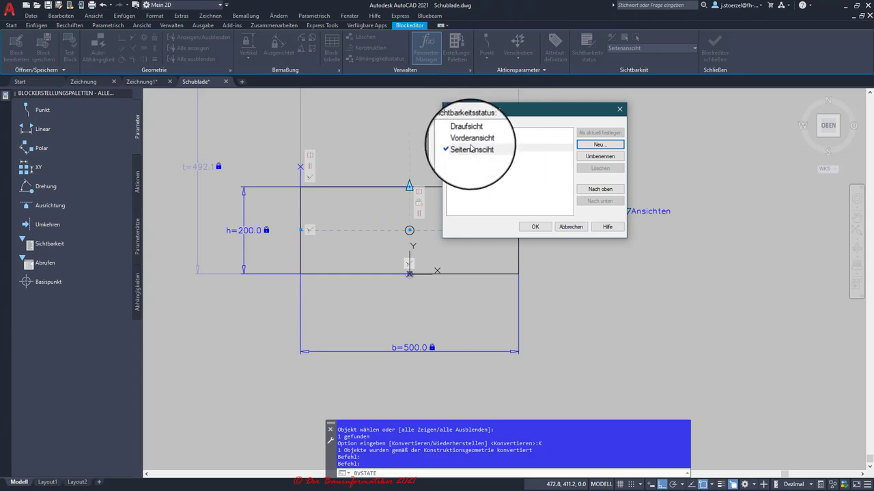
click(535, 228)
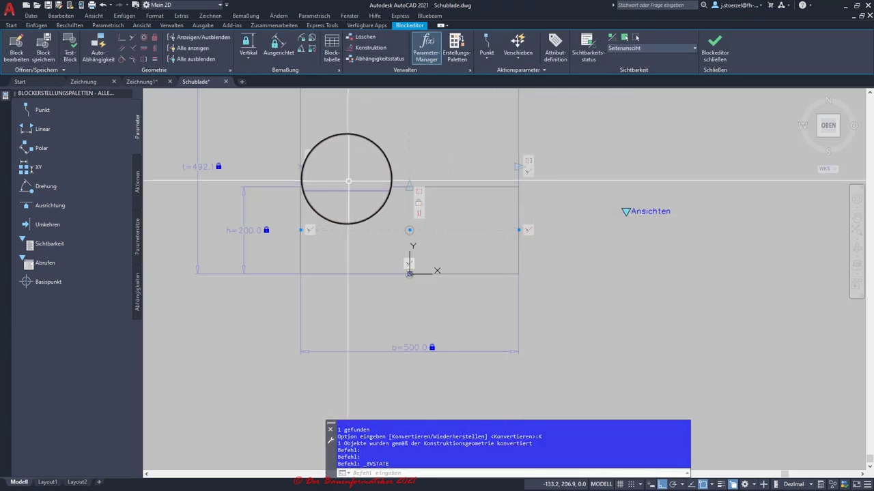
middle_drag(350, 142, 370, 230)
scroll(350, 214, down, 2)
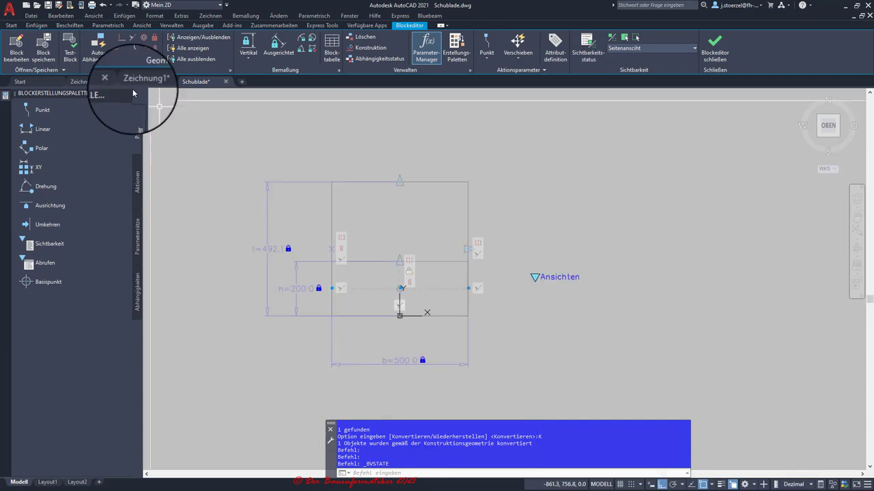
- Draw a tall rectangle for the drawer's side view, with object snap turned off
click(12, 25)
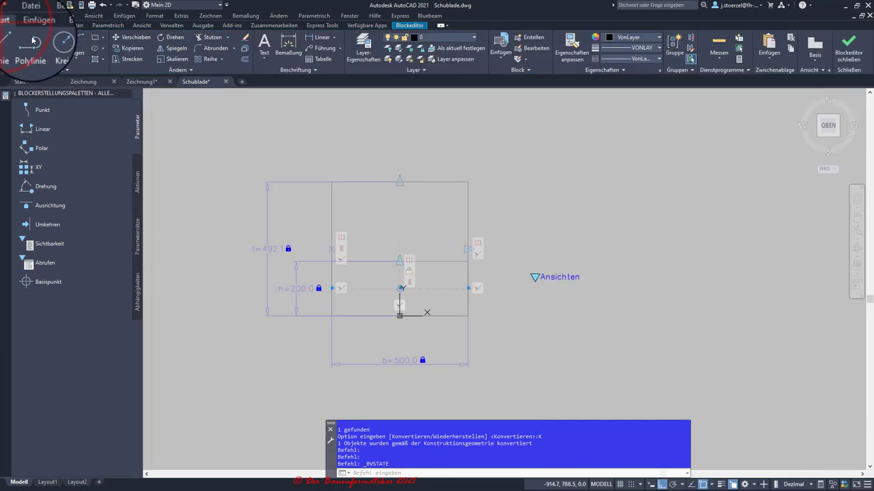
click(94, 37)
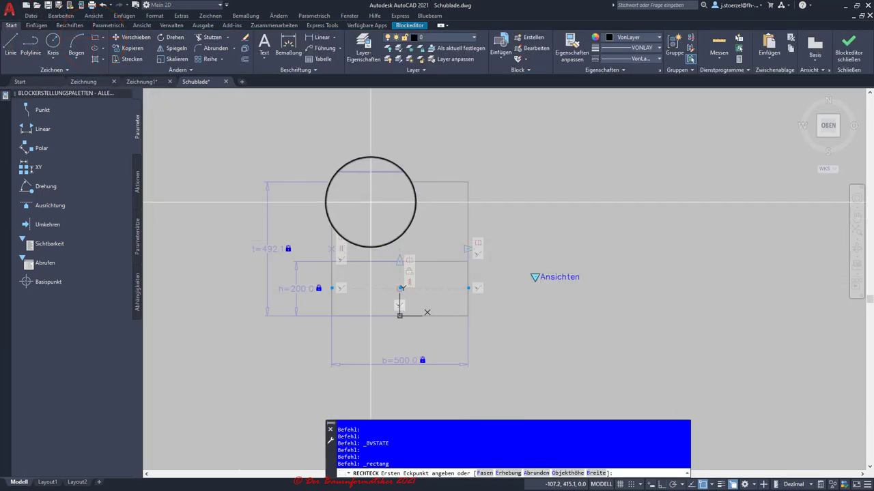
click(371, 202)
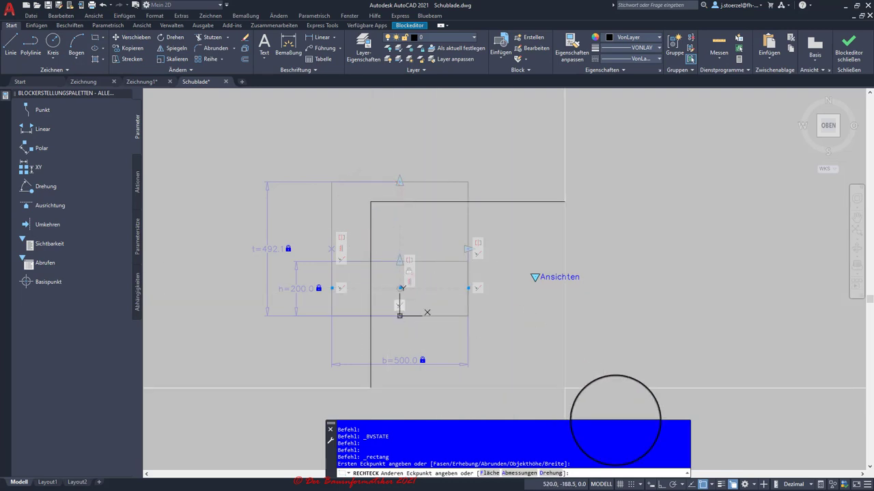
click(703, 484)
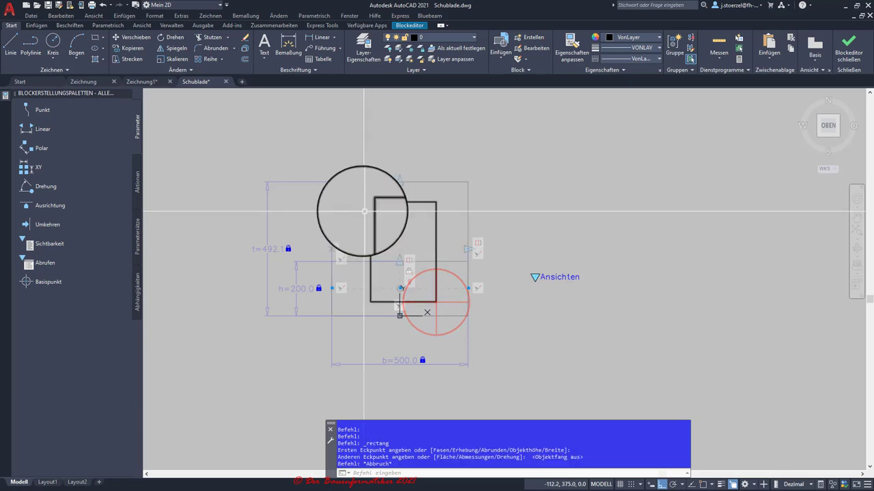
key(Escape)
key(Escape)
key(Escape)
scroll(342, 198, up, 2)
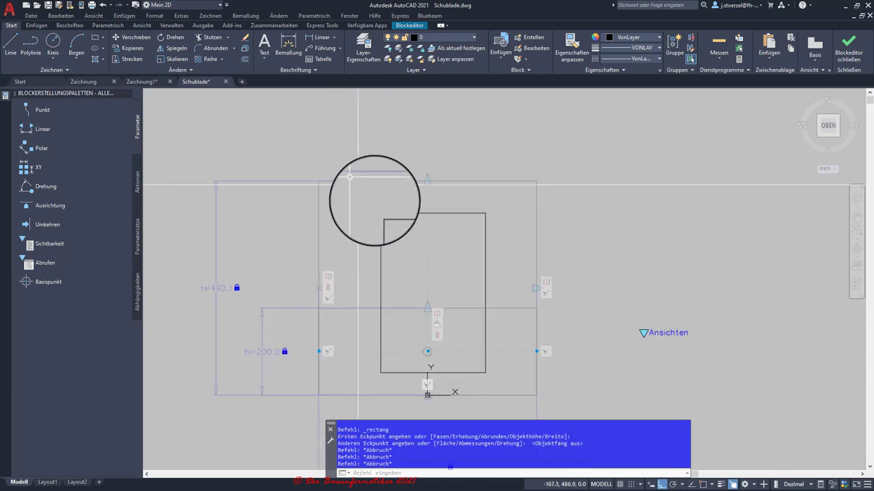
middle_drag(384, 206, 347, 173)
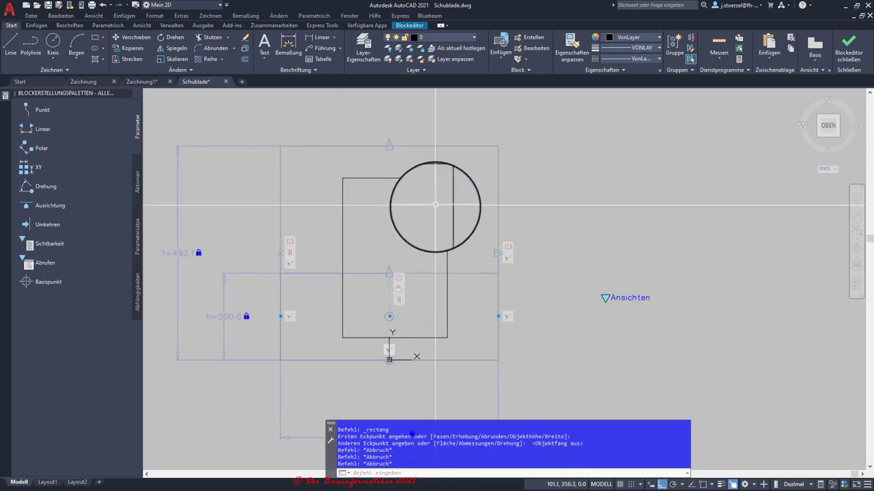
mouse_move(378, 215)
middle_down()
mouse_move(397, 193)
mouse_move(413, 191)
middle_up()
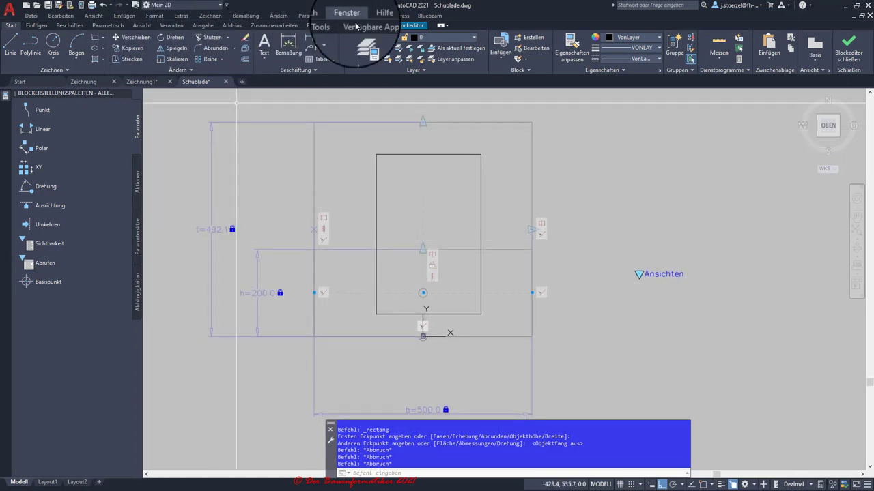
click(398, 27)
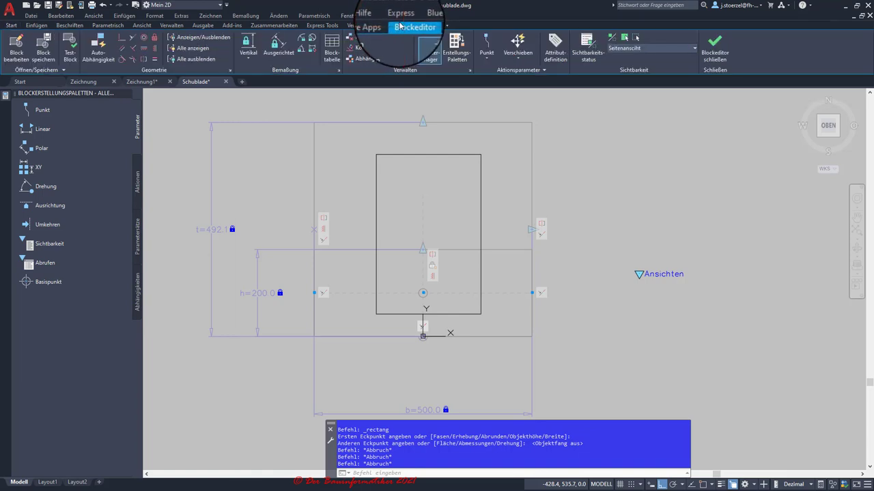
- Make the rectangle's top and bottom edges collinear with the block's top and bottom lines
click(132, 38)
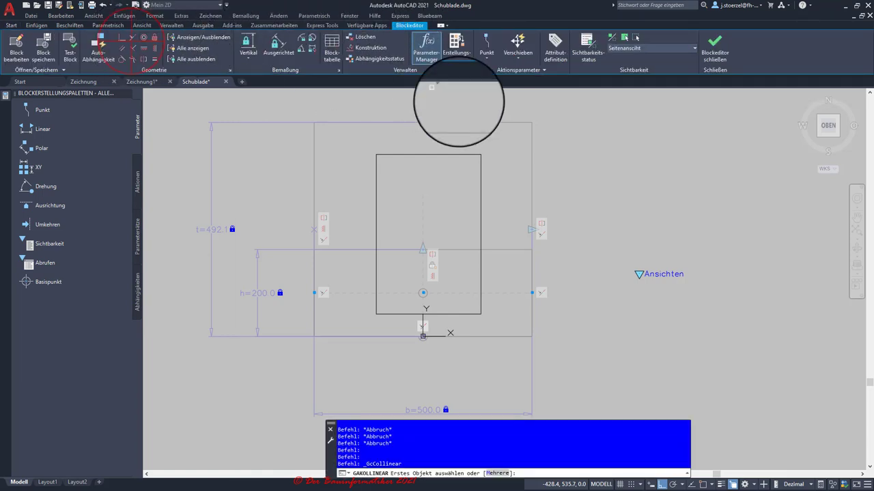
click(458, 123)
click(450, 155)
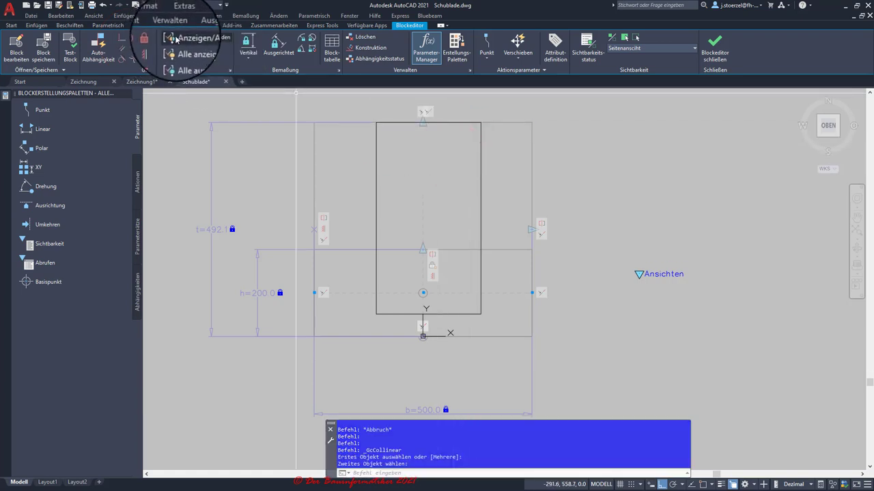
key(Return)
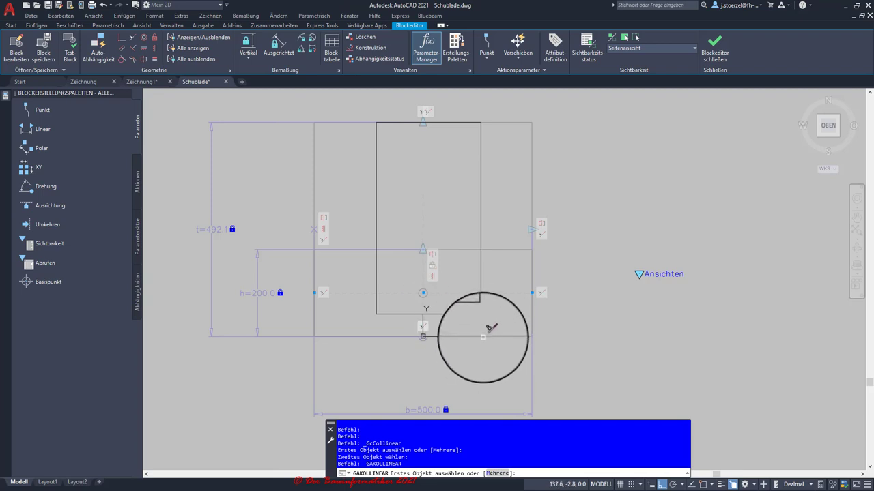
click(490, 328)
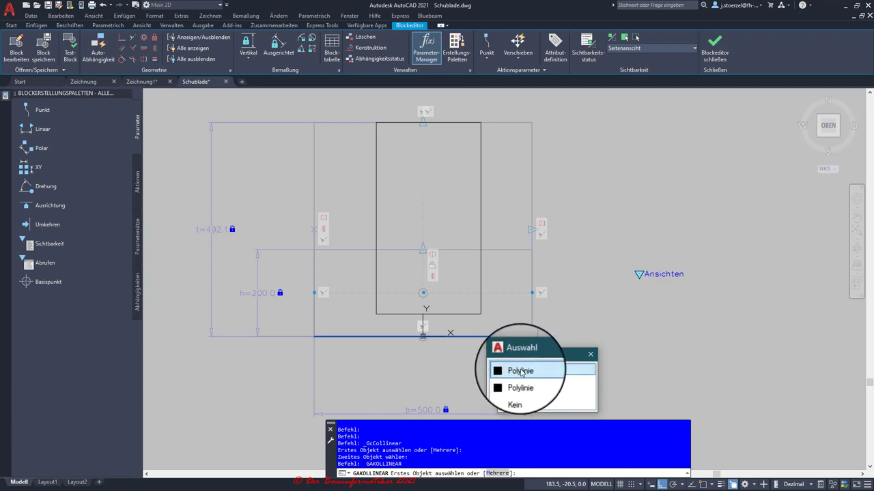
click(520, 370)
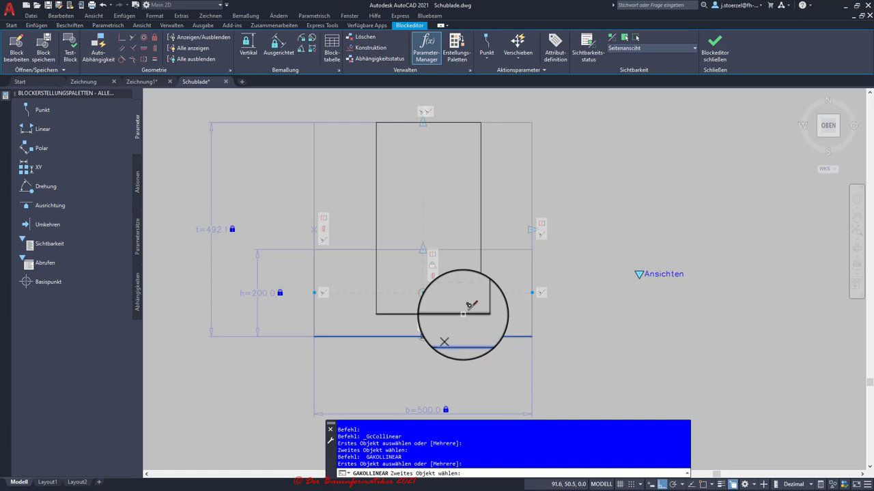
click(463, 314)
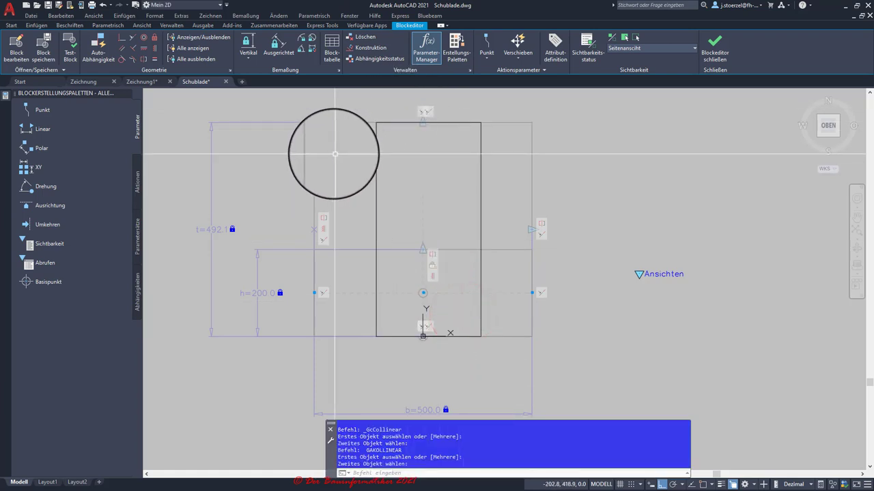
mouse_move(334, 154)
mouse_down()
mouse_move(327, 143)
mouse_move(424, 166)
mouse_move(417, 187)
mouse_move(428, 191)
mouse_move(400, 199)
mouse_move(425, 217)
mouse_move(405, 198)
mouse_move(421, 330)
mouse_move(423, 312)
mouse_move(419, 254)
mouse_move(413, 350)
mouse_move(438, 331)
mouse_move(426, 308)
mouse_move(433, 283)
mouse_move(425, 283)
mouse_move(425, 207)
mouse_move(444, 363)
mouse_move(425, 330)
mouse_move(421, 161)
mouse_move(401, 164)
mouse_move(404, 137)
mouse_move(433, 244)
mouse_move(358, 200)
mouse_up()
scroll(421, 350, up, 4)
scroll(438, 331, down, 4)
- Constrain the rectangle's left and right edges symmetric about the block's vertical centre line
key(Escape)
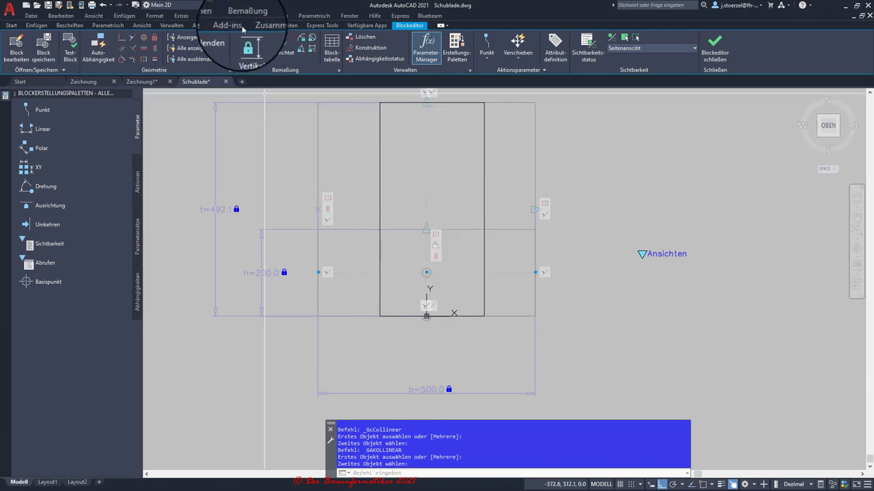
click(145, 59)
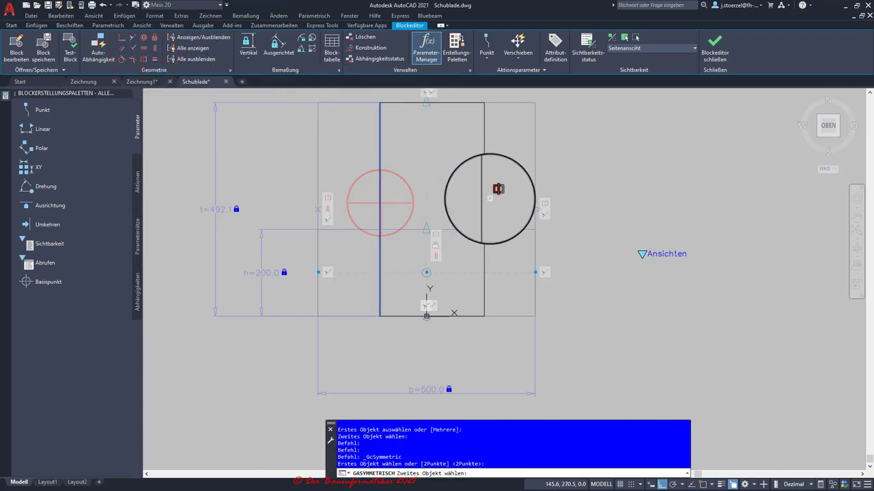
click(484, 200)
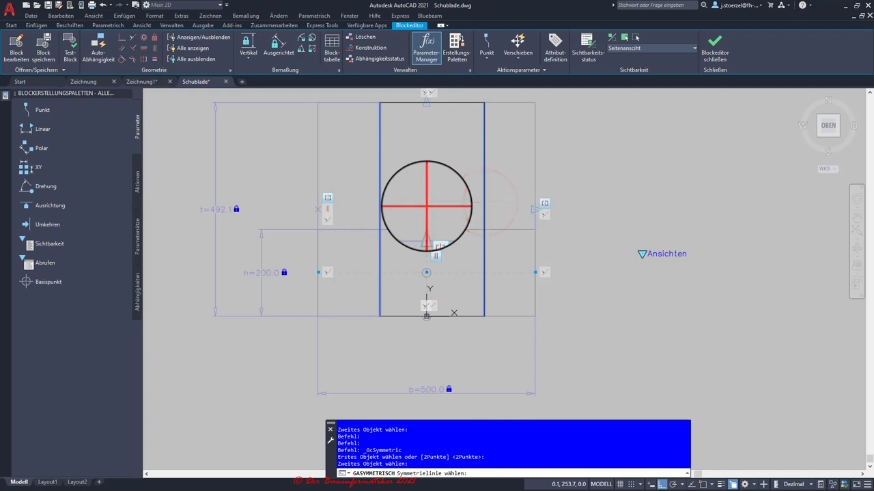
click(426, 205)
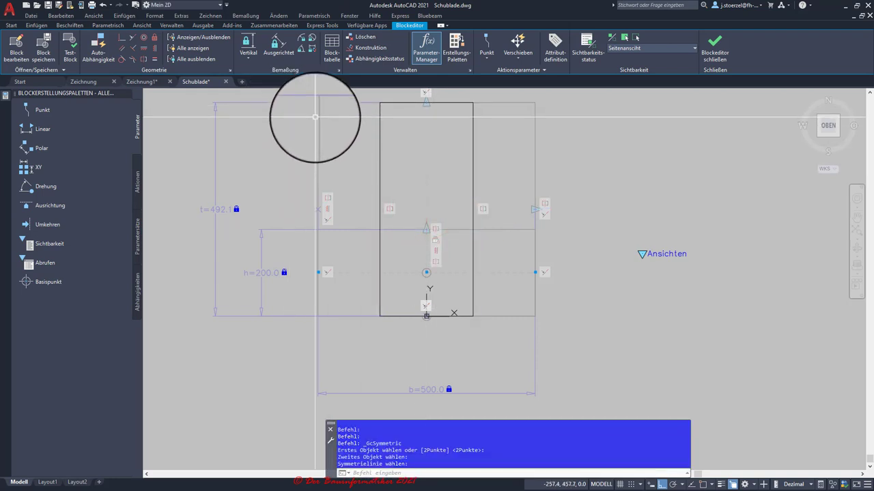
middle_drag(340, 117, 331, 155)
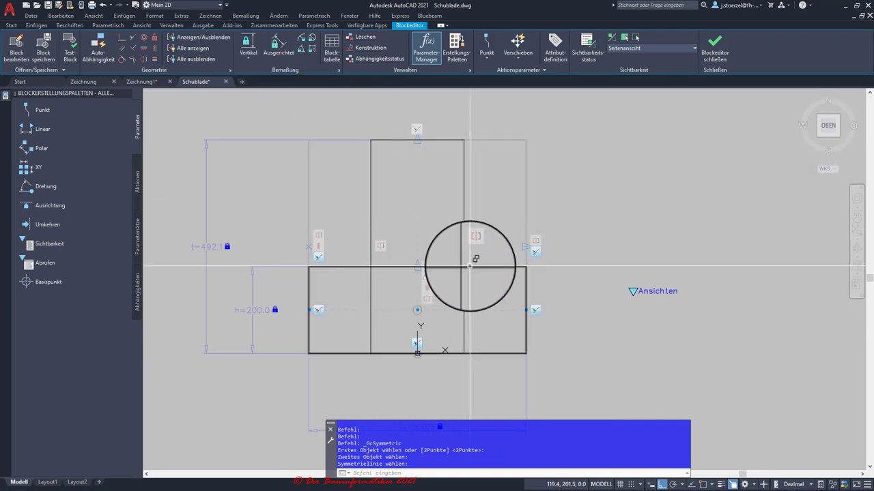
click(248, 59)
- Add a horizontal width constraint across the rectangle and set its expression to h2=h
click(240, 96)
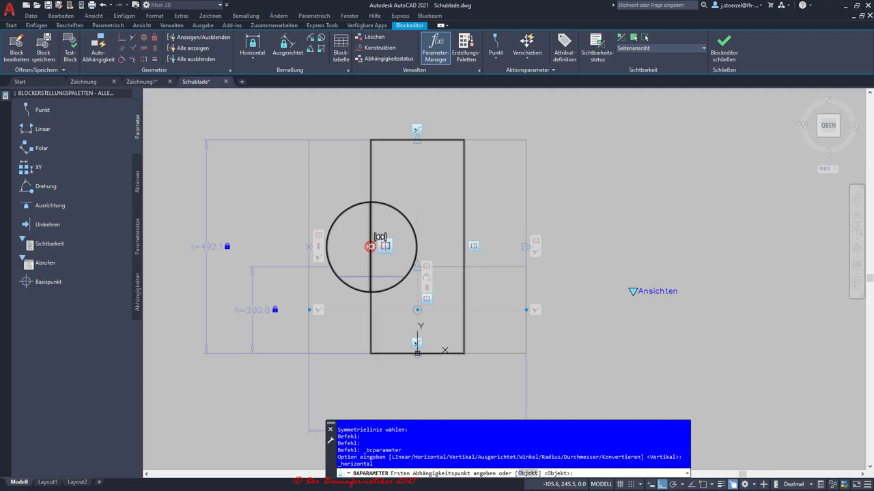
click(370, 247)
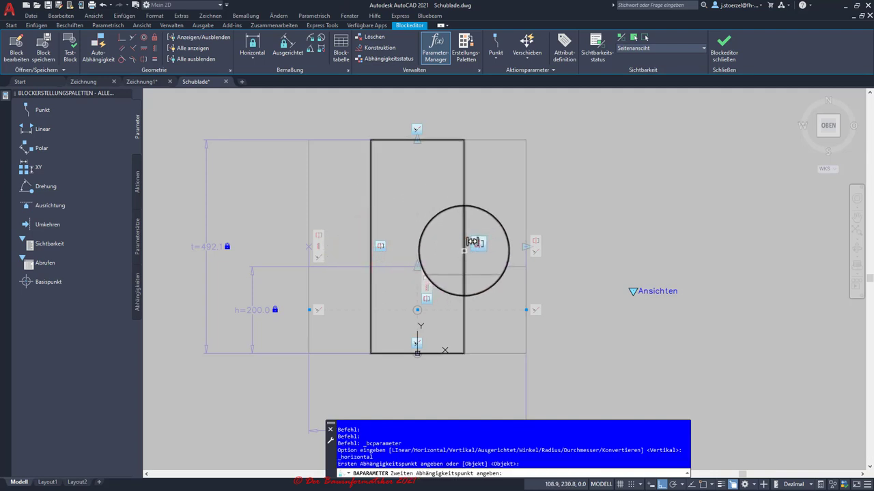
click(464, 247)
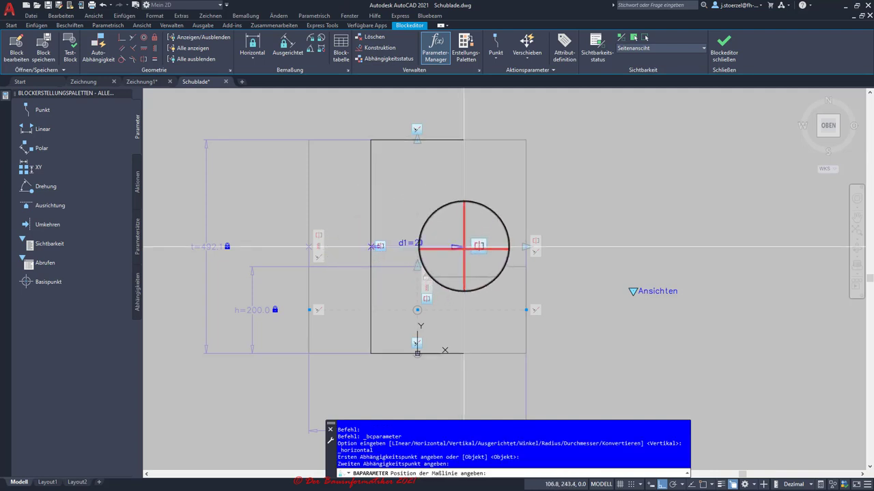
click(488, 95)
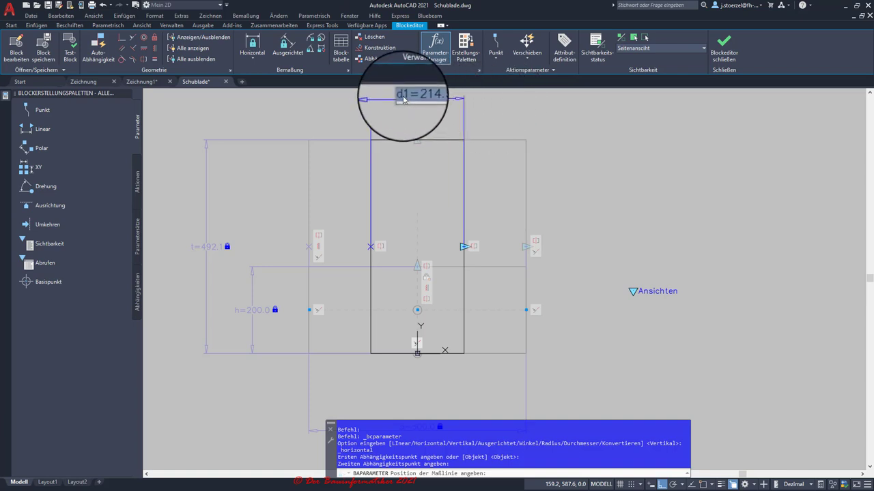
text(5)
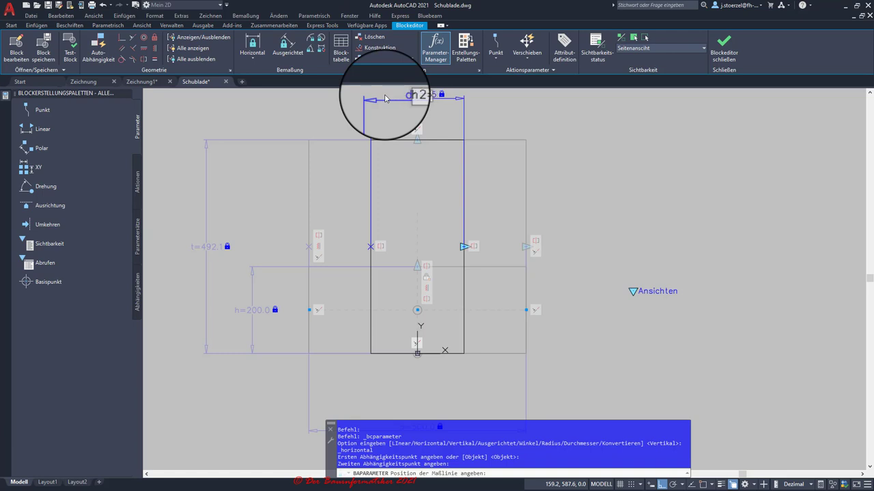
click(385, 99)
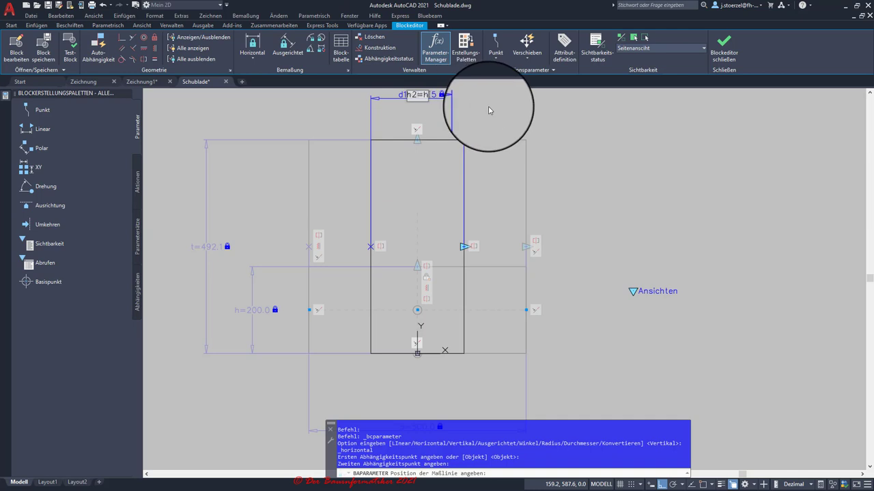
click(571, 107)
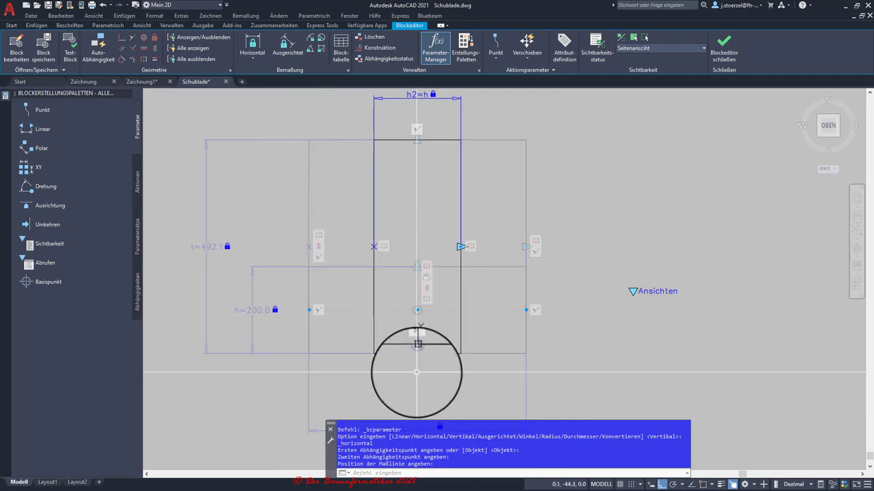
- Show the selected object in the current Seitenansicht visibility state only
scroll(416, 371, up, 8)
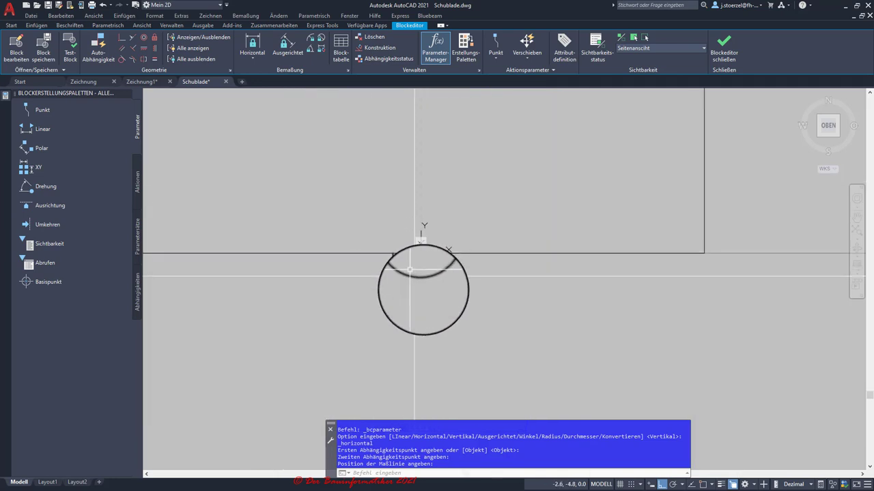
scroll(441, 310, down, 4)
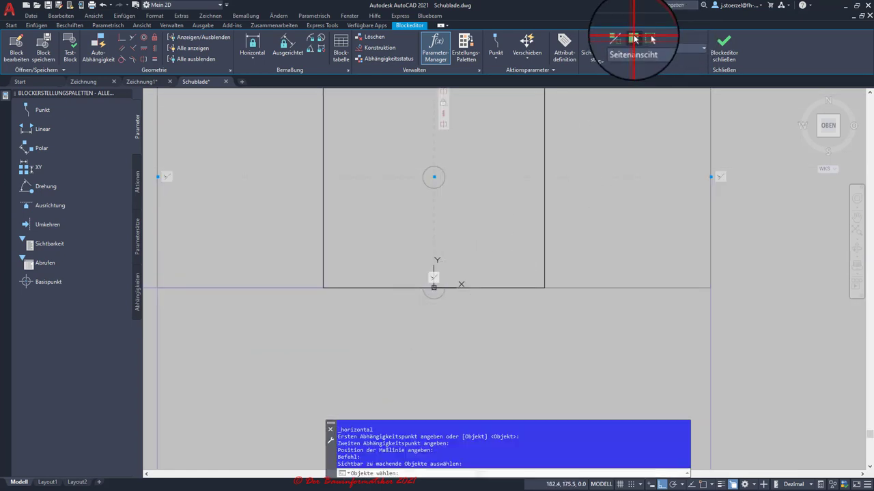
key(Escape)
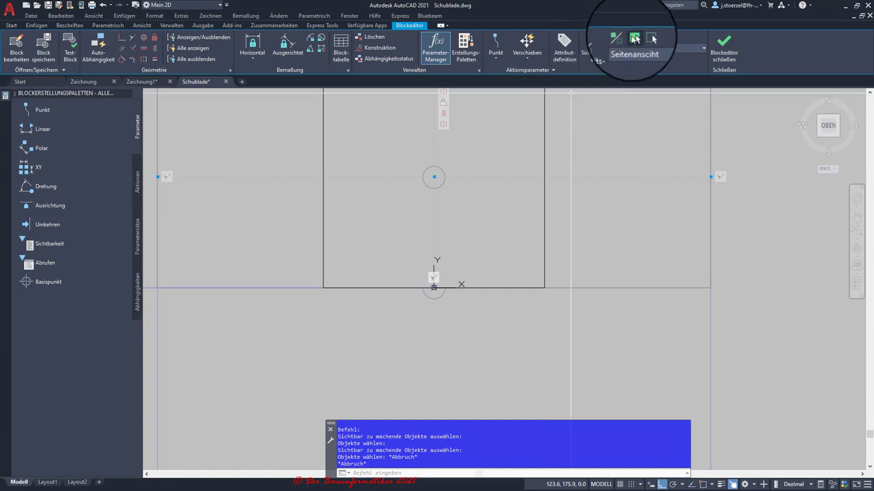
click(634, 38)
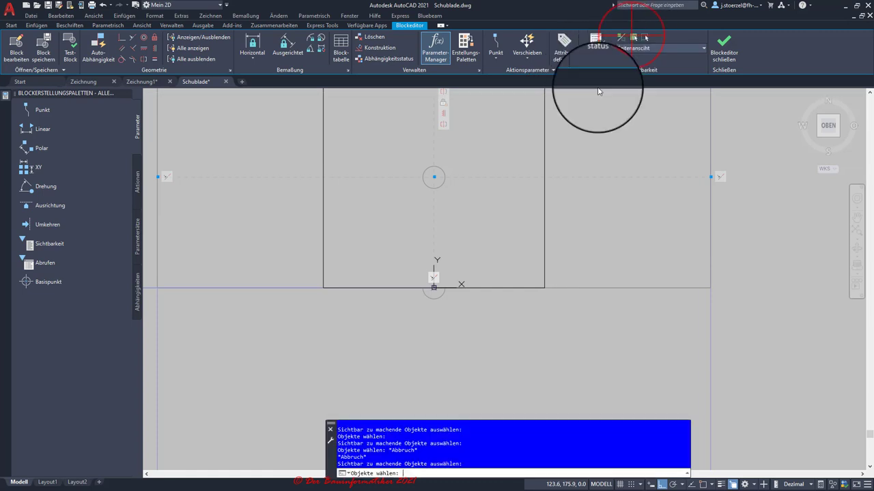
click(441, 297)
key(Return)
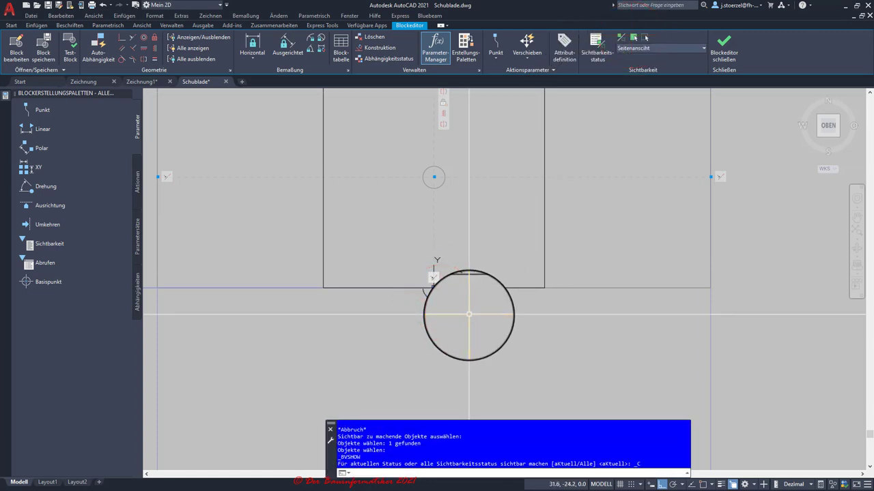
drag(440, 319, 466, 315)
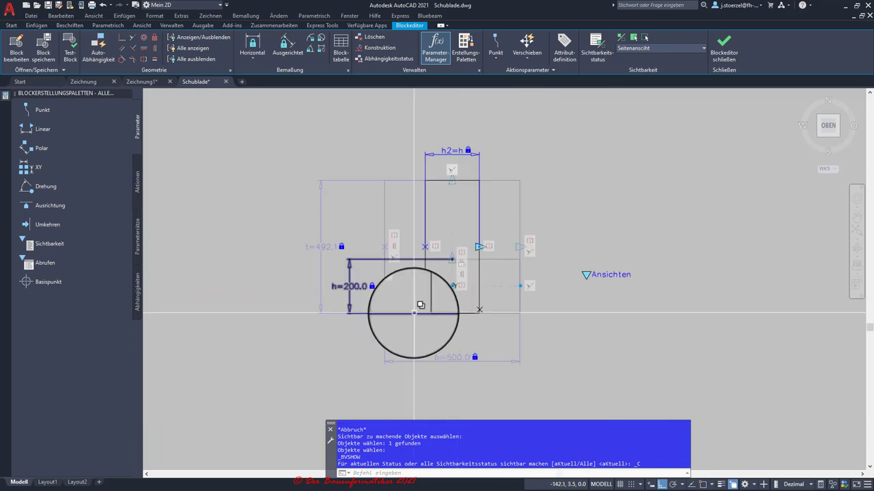
scroll(466, 309, up, 2)
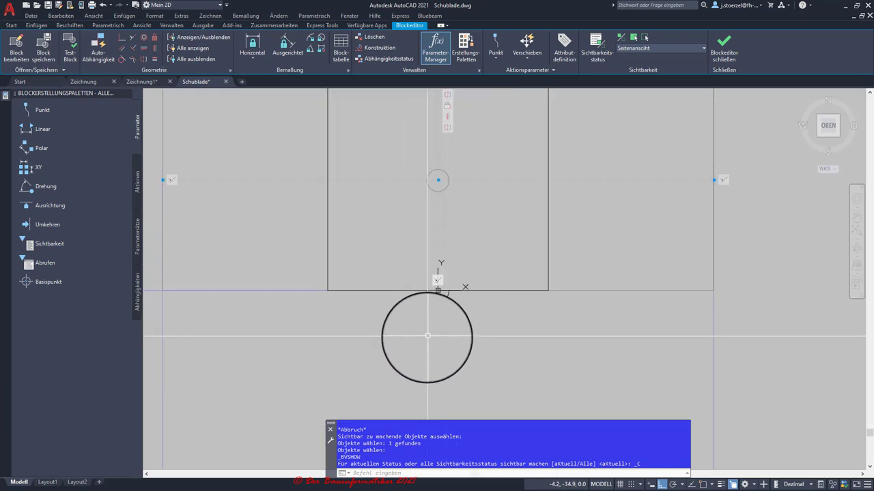
drag(445, 297, 381, 313)
scroll(381, 313, down, 3)
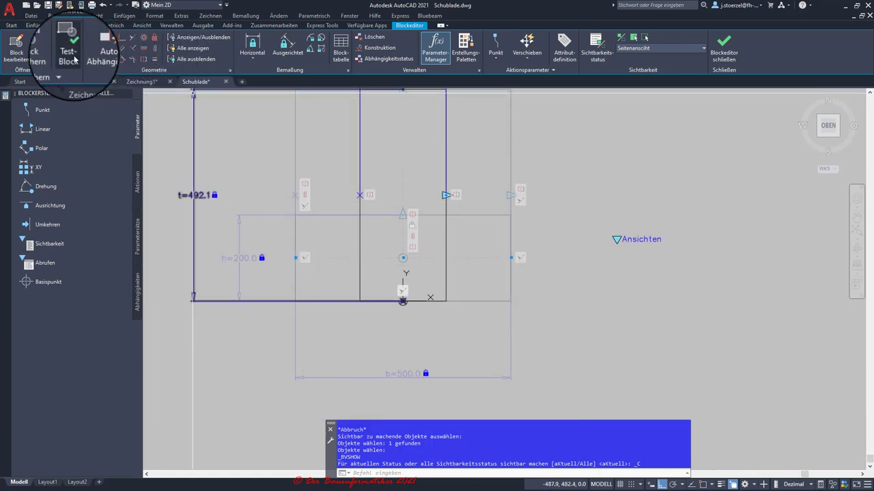
- Open the block in a test window and switch between the Vorderansicht and Draufsicht states
click(71, 59)
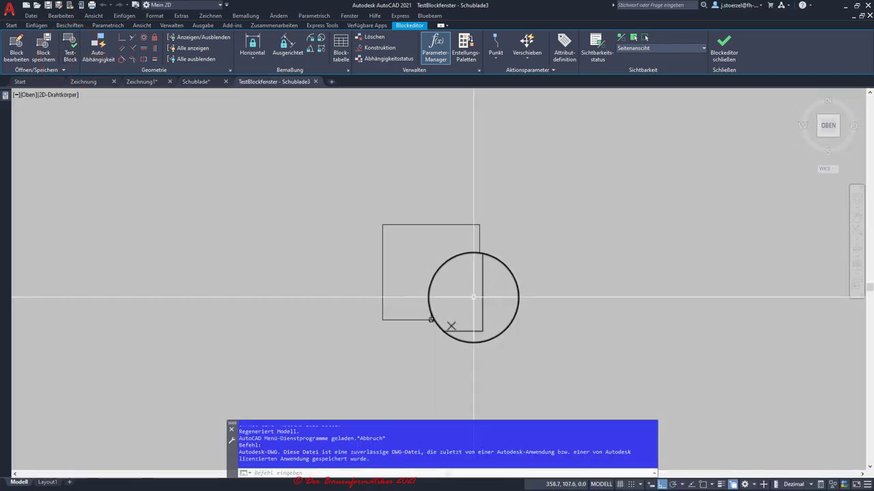
drag(380, 155, 480, 325)
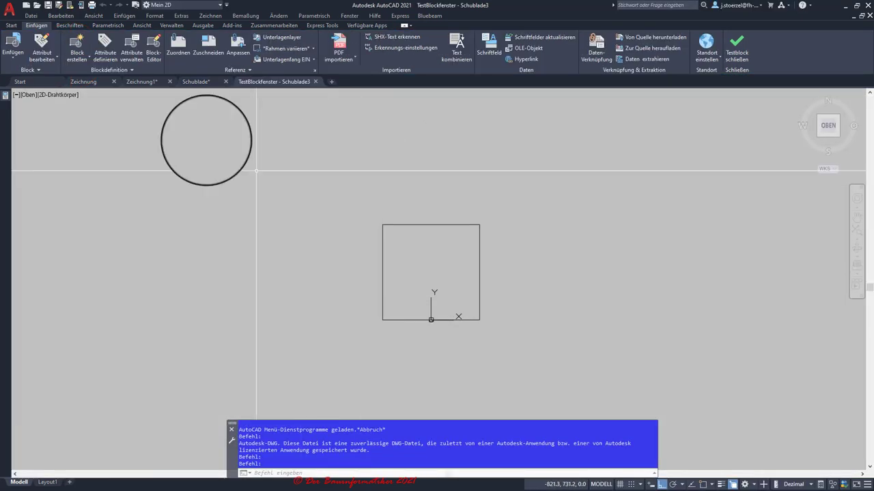
click(475, 319)
click(526, 289)
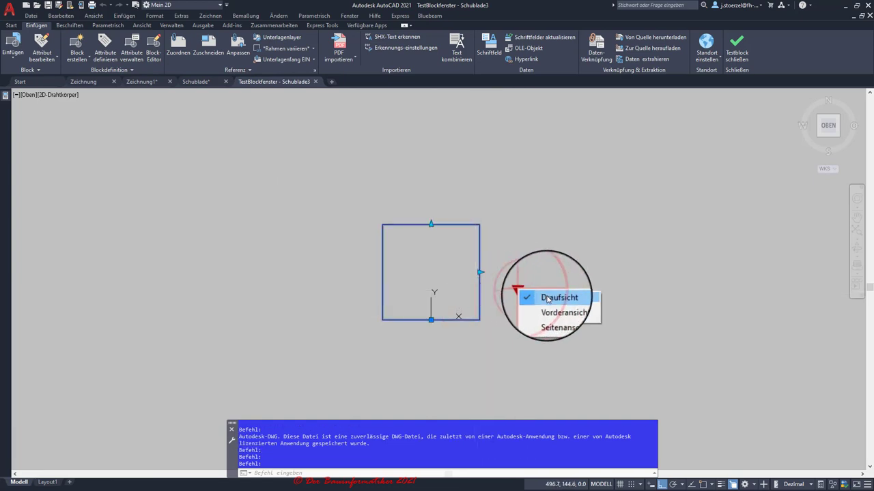
click(534, 309)
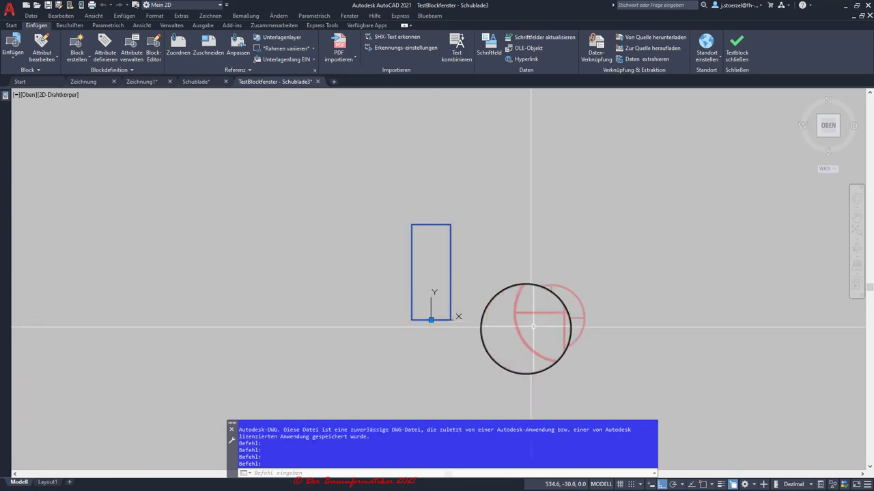
scroll(414, 367, up, 3)
scroll(420, 355, down, 3)
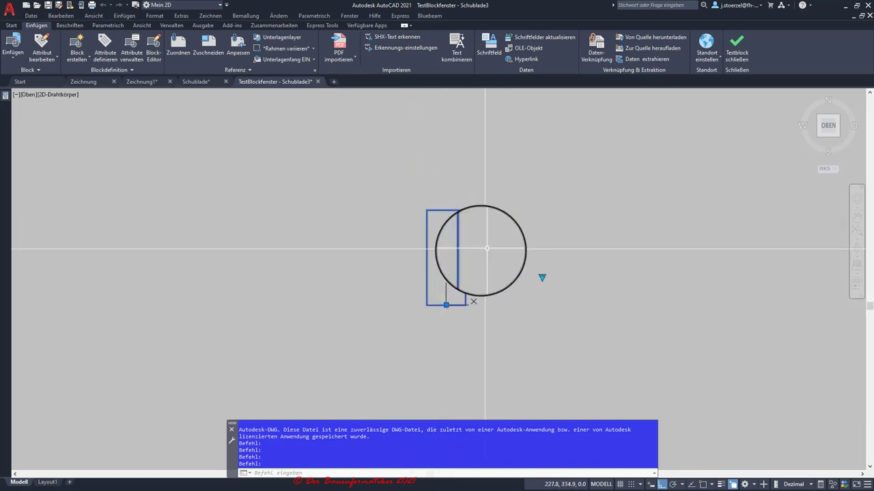
click(542, 278)
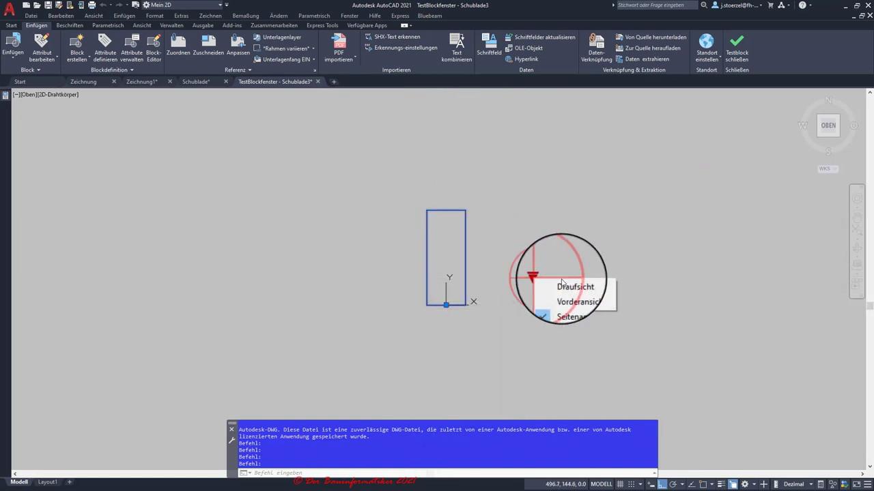
click(566, 298)
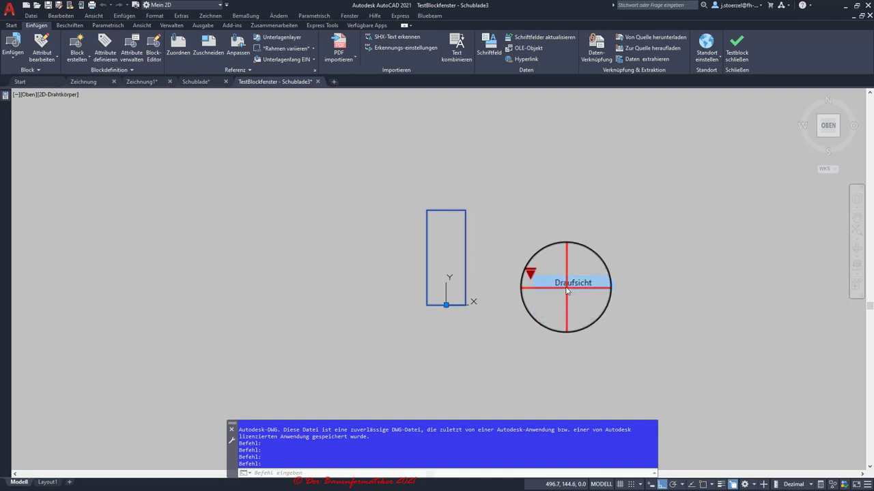
- Stretch the block wider and taller with its grips, then view the side and front states
click(494, 258)
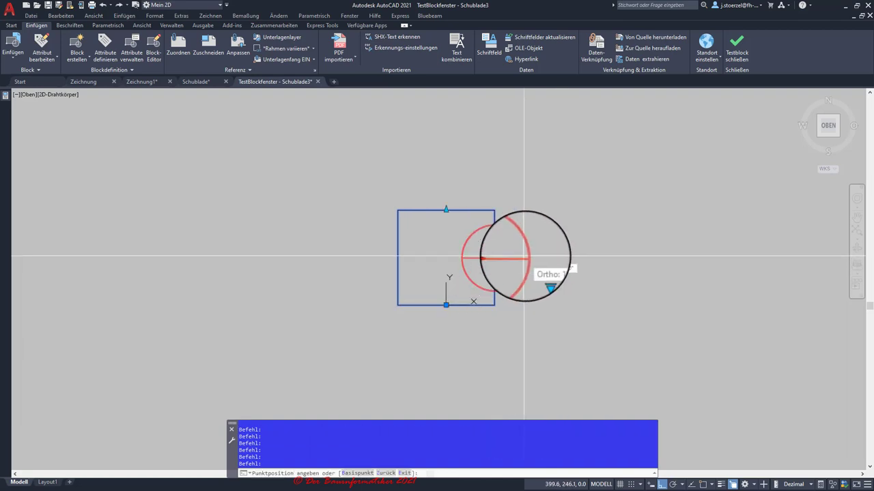
click(498, 257)
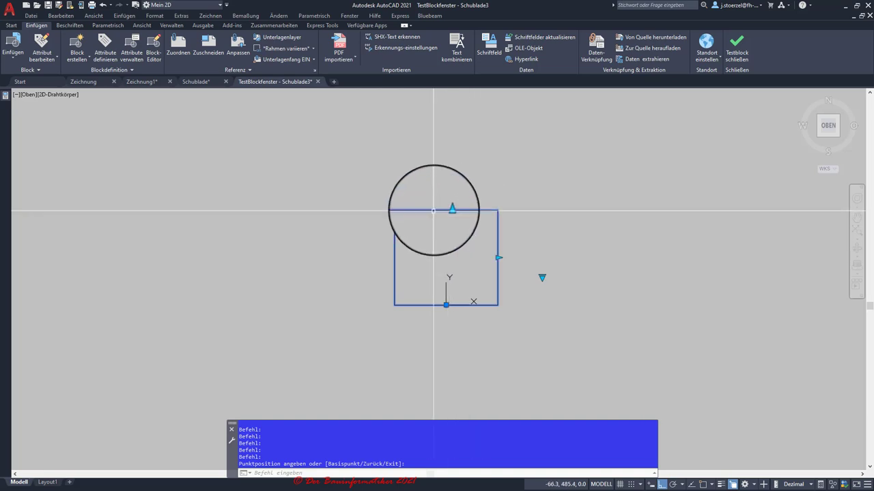
click(446, 161)
click(446, 161)
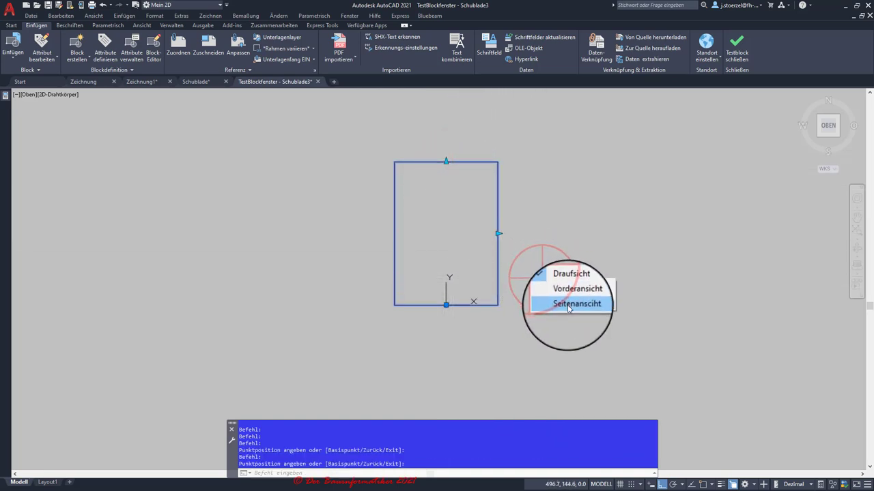
click(567, 305)
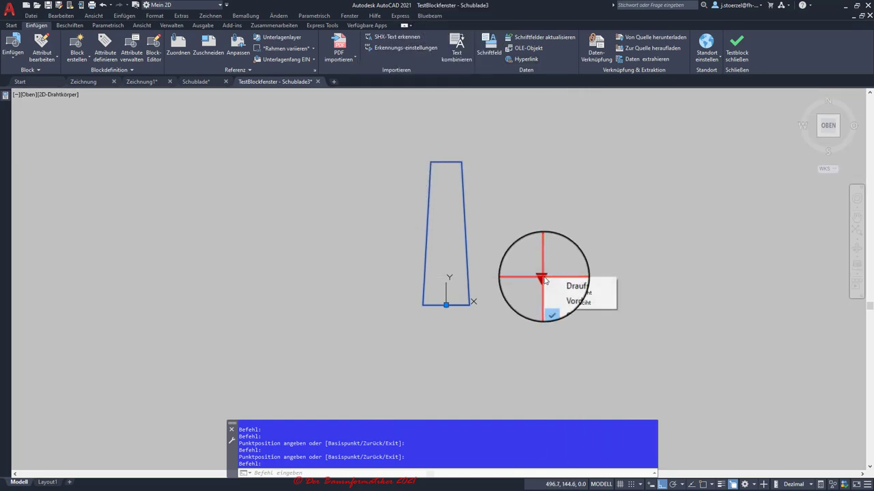
click(560, 294)
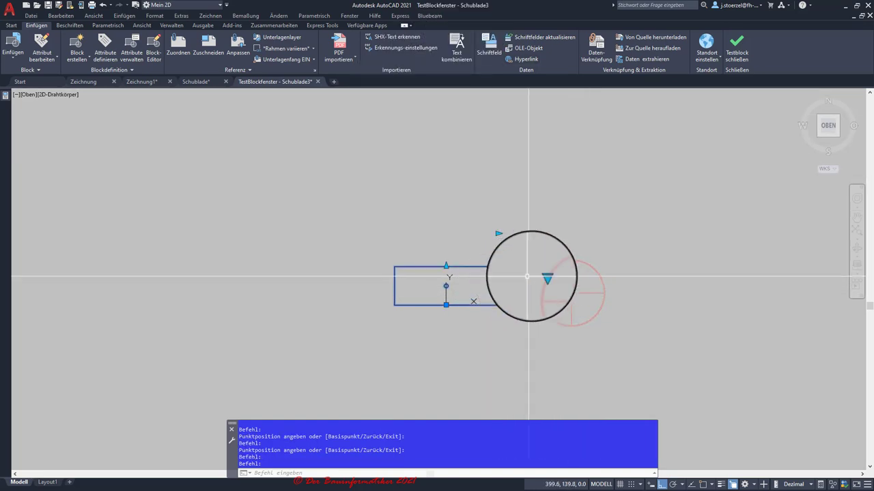
- Raise the block's height, check the side view width follows, and close the test window
click(447, 263)
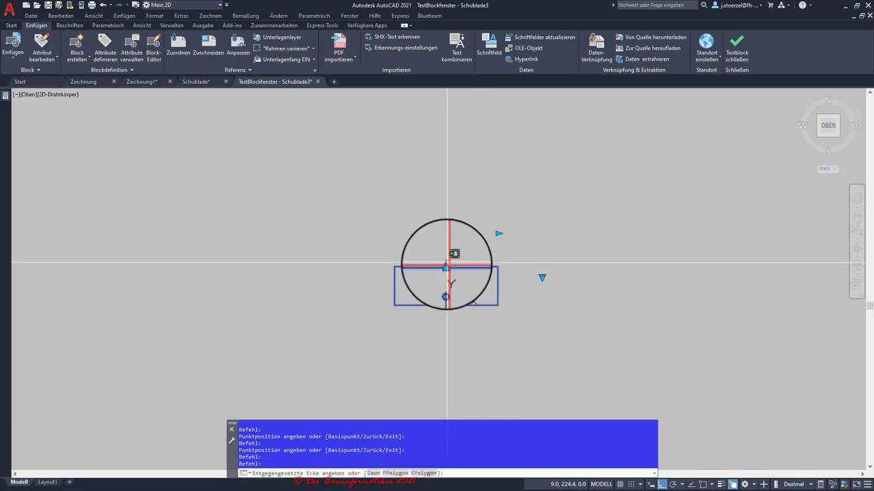
click(447, 264)
click(446, 266)
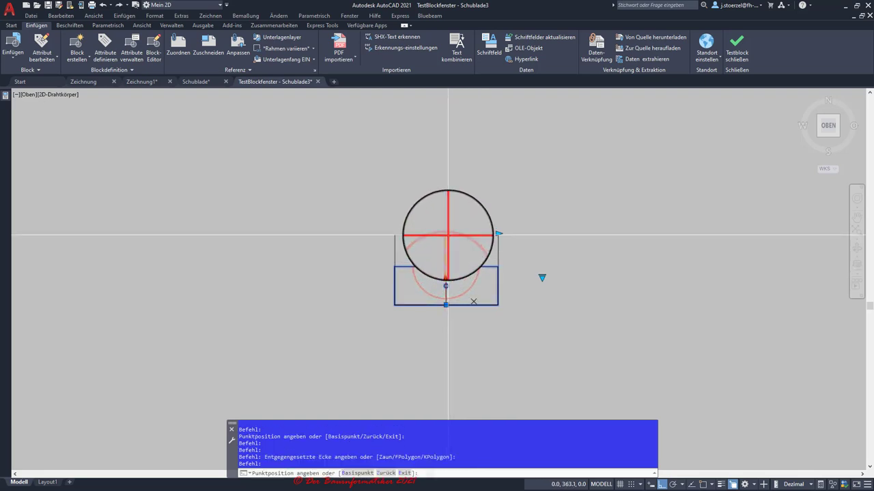
click(542, 278)
click(542, 278)
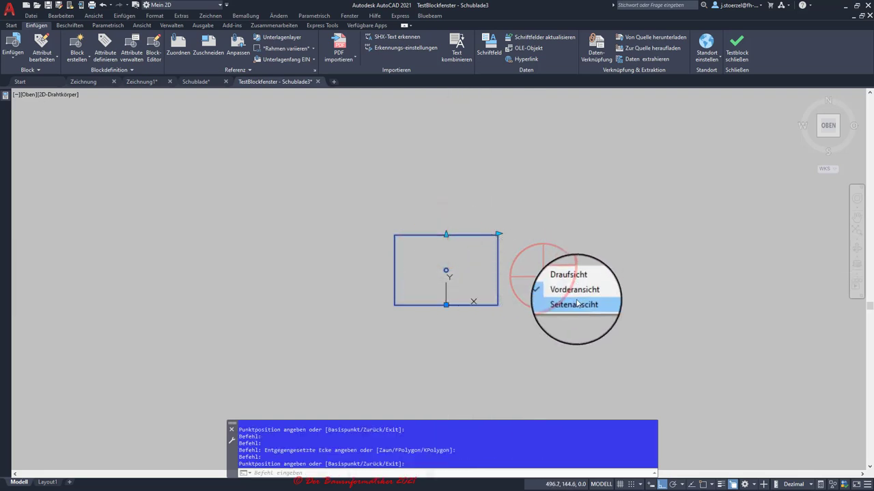
click(575, 304)
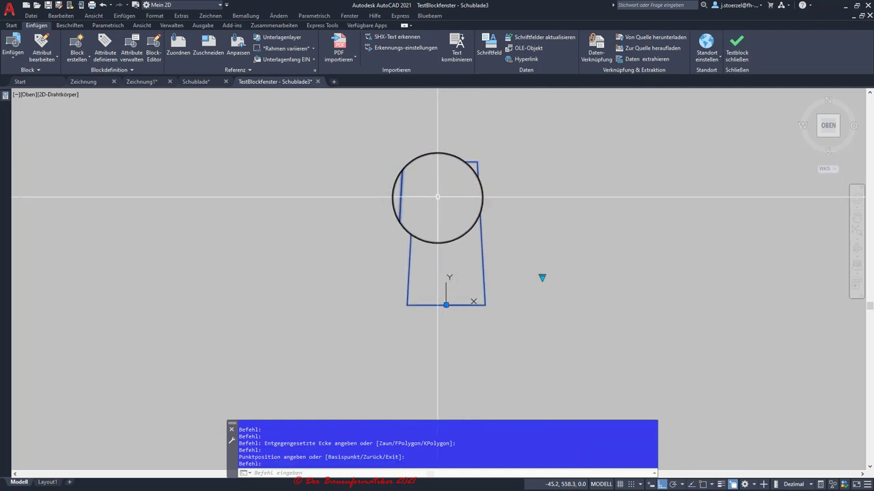
click(735, 50)
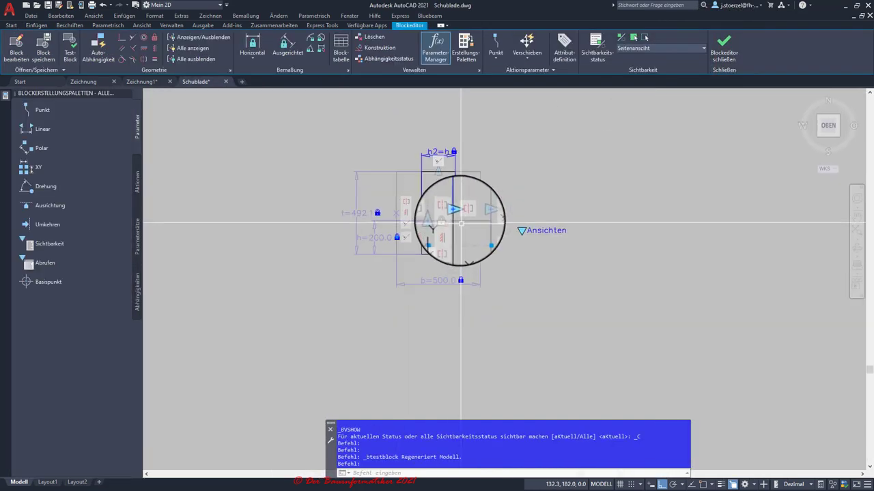
- Constrain the side view's left edge to be vertical
scroll(445, 159, up, 3)
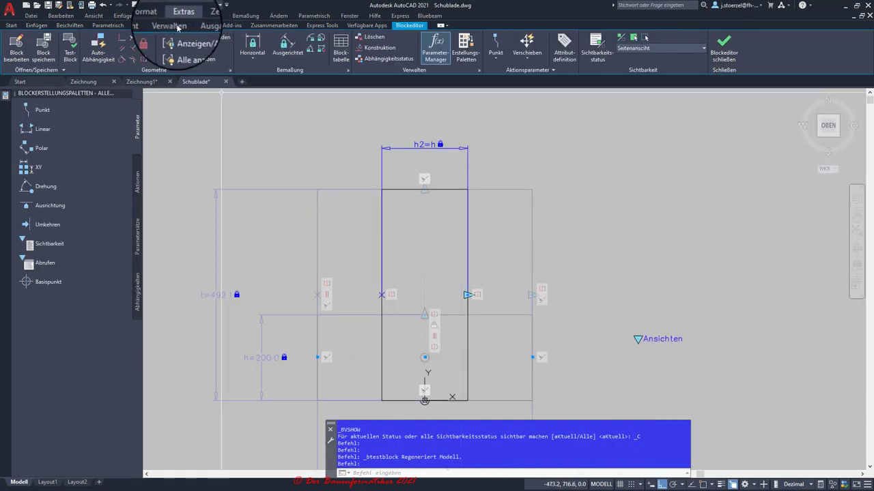
click(155, 50)
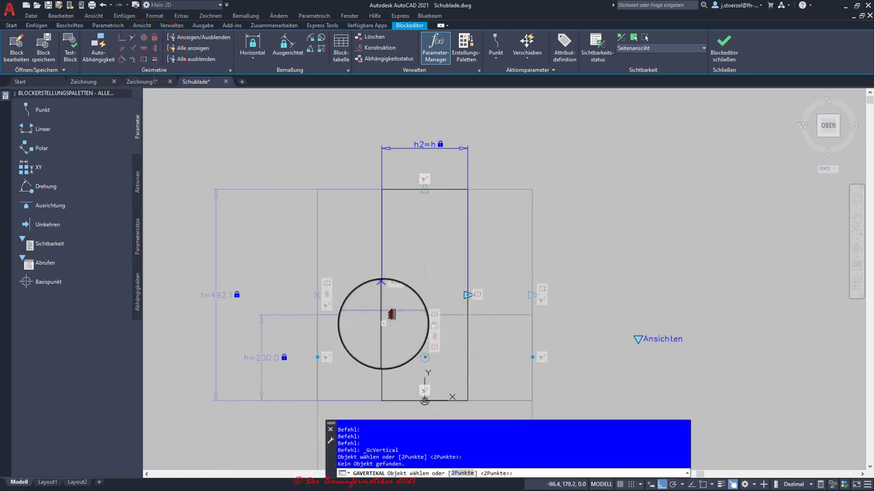
click(383, 324)
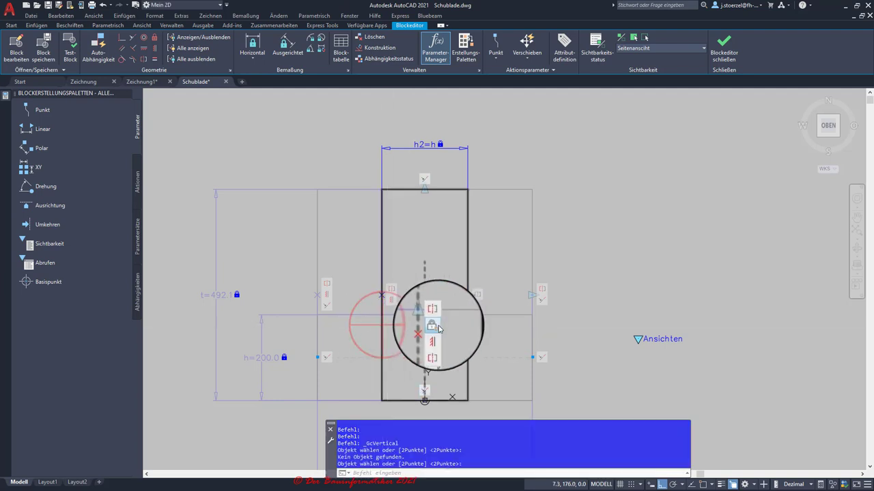
- Try a vertical constraint on the right edge and cancel it after the conflict warning
click(153, 47)
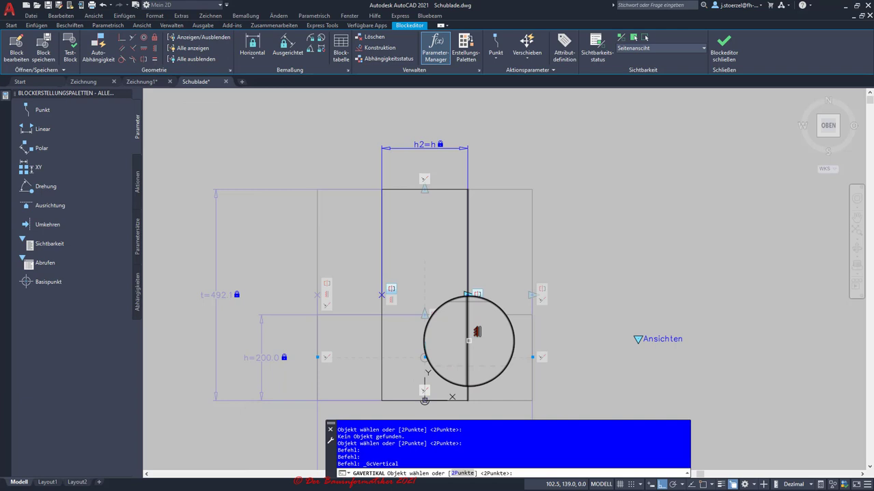
click(468, 339)
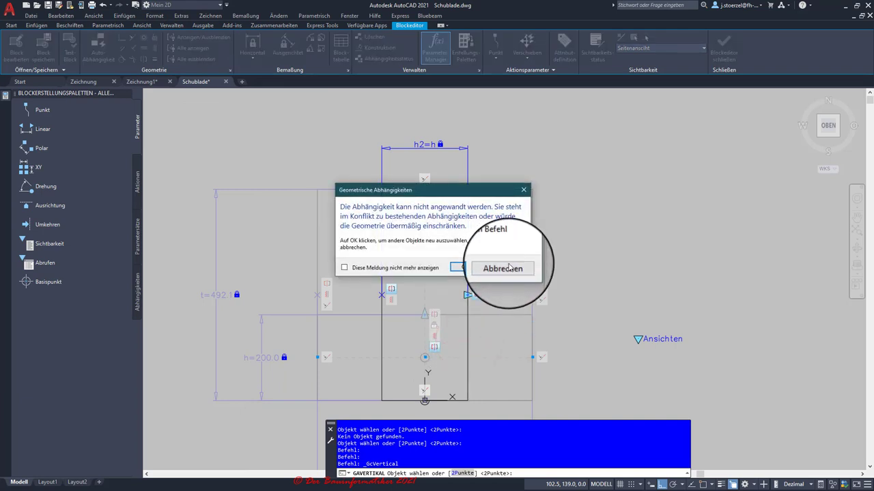
click(508, 268)
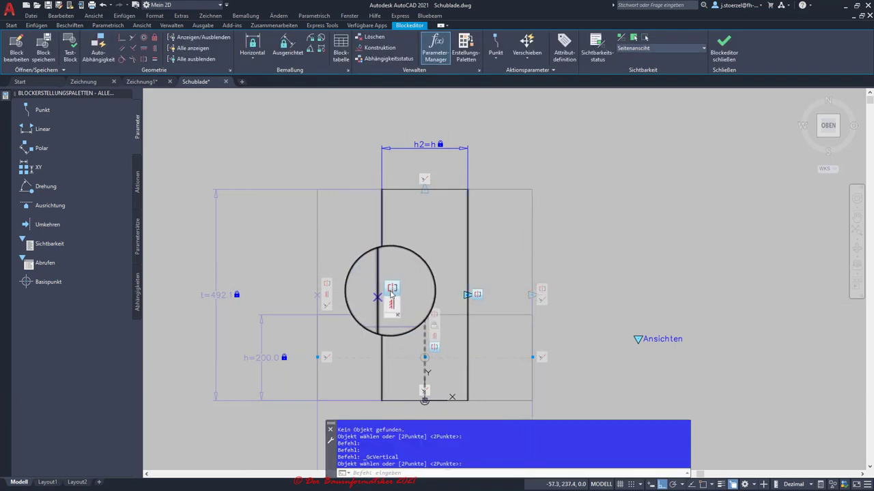
drag(391, 293, 477, 299)
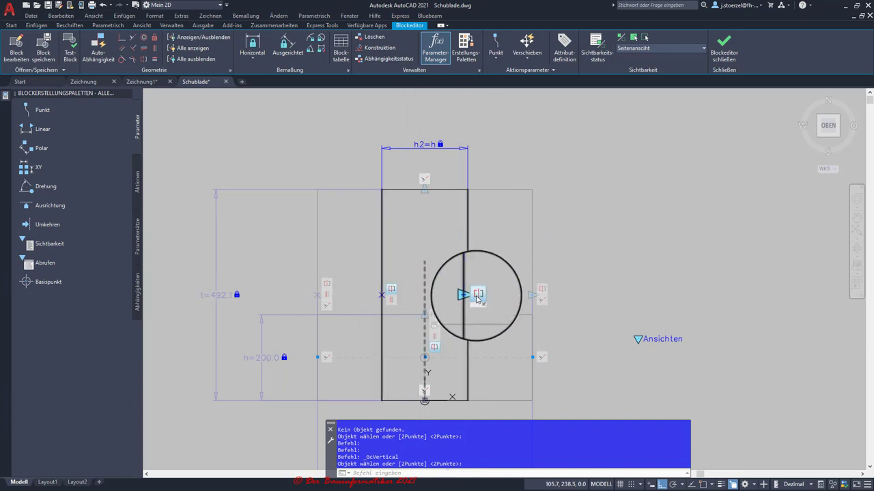
drag(477, 298, 514, 320)
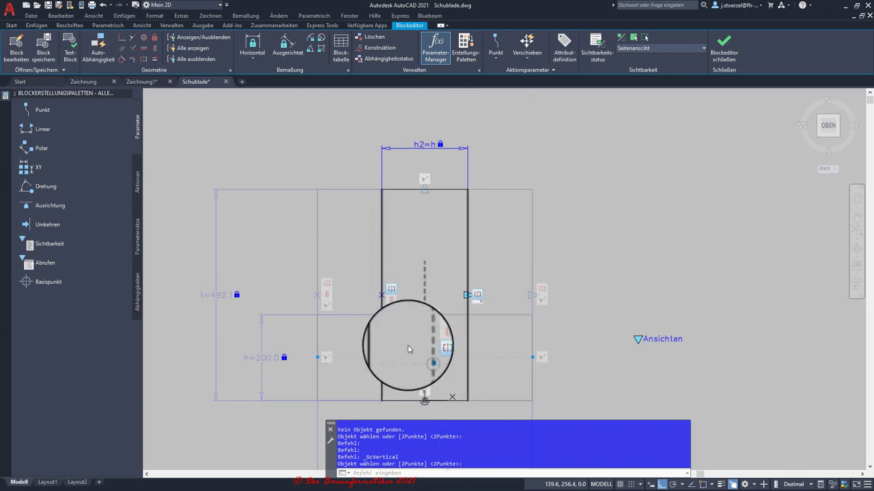
scroll(403, 346, down, 4)
scroll(406, 334, up, 1)
scroll(413, 317, up, 3)
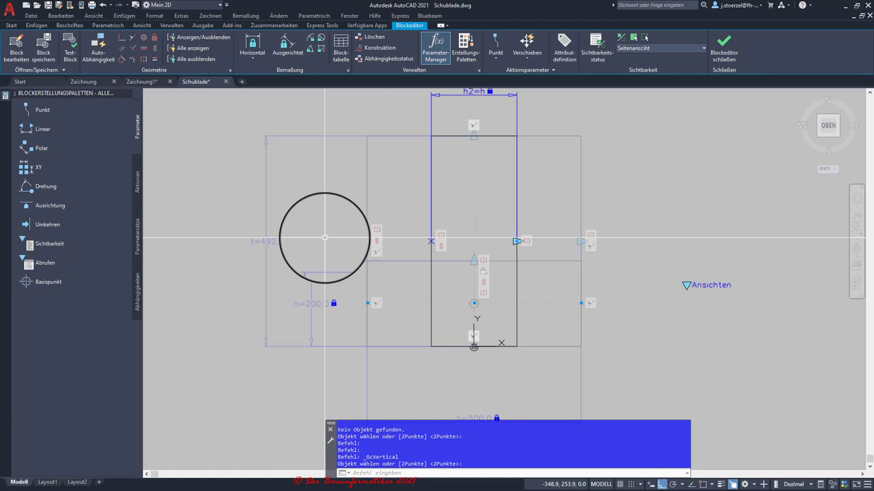
drag(324, 237, 384, 264)
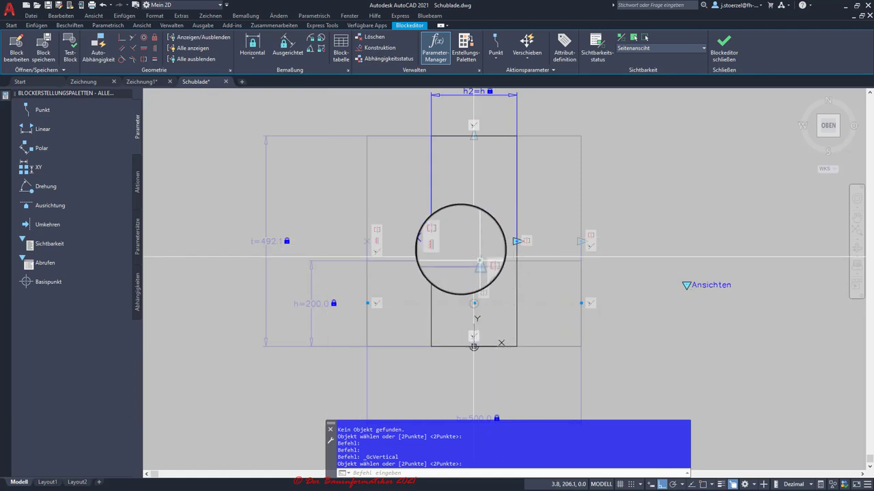
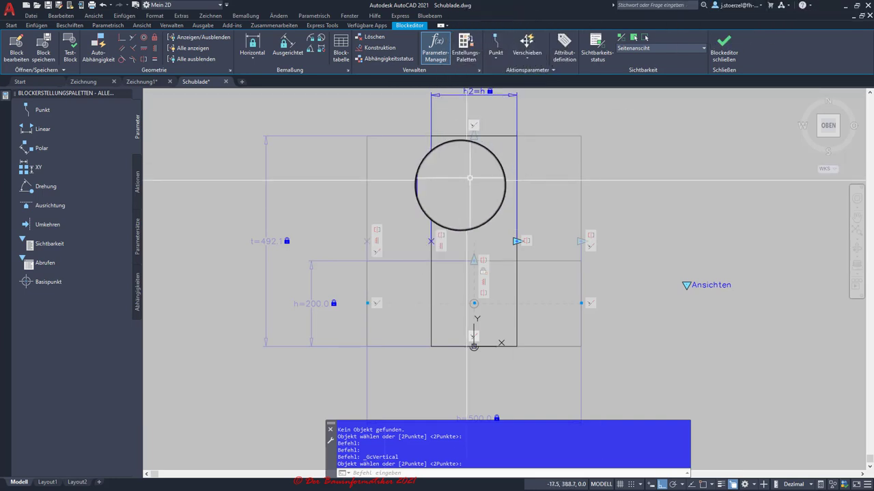
- Change the height constraint h from 200 to 300 and the width b from 500 to 600
drag(467, 159, 558, 353)
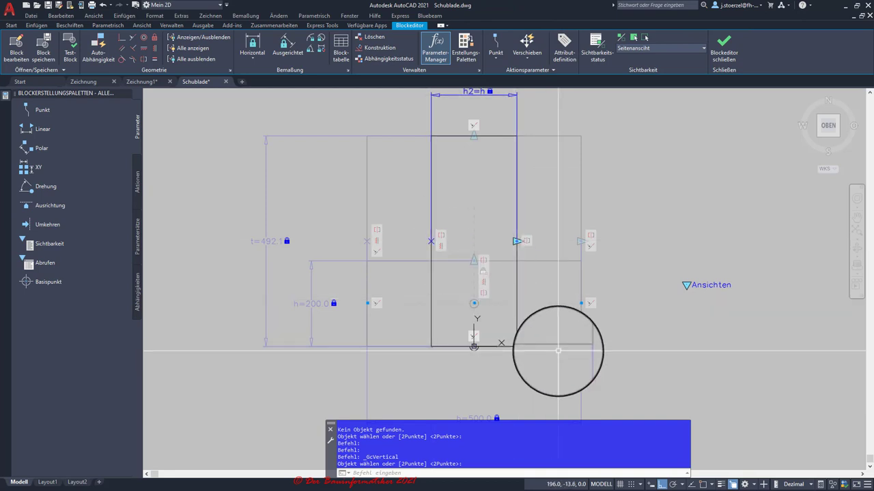
mouse_move(557, 353)
mouse_down()
mouse_move(352, 253)
mouse_move(342, 206)
mouse_move(474, 203)
mouse_move(385, 262)
mouse_up()
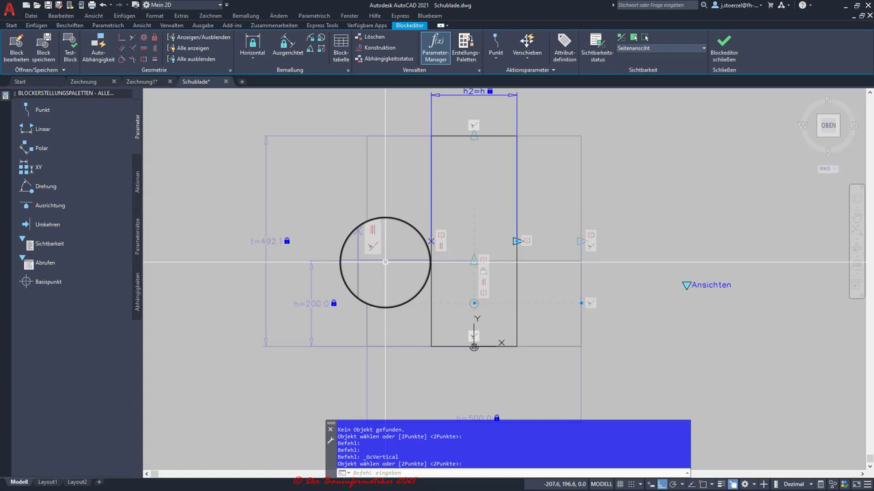
scroll(420, 311, down, 2)
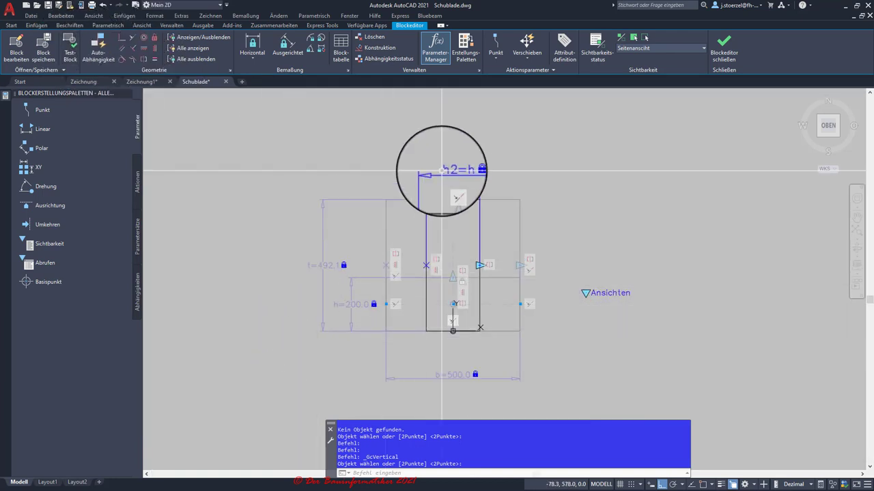
click(358, 303)
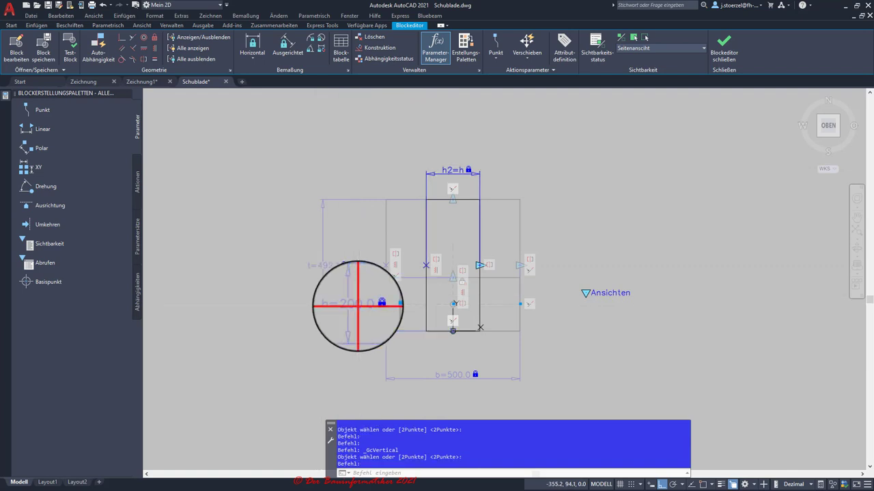
double_click(356, 304)
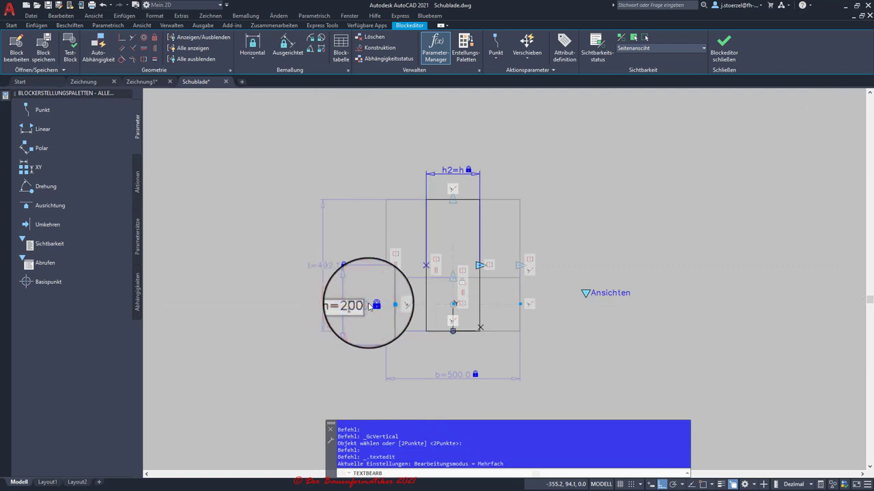
text(3)
key(Return)
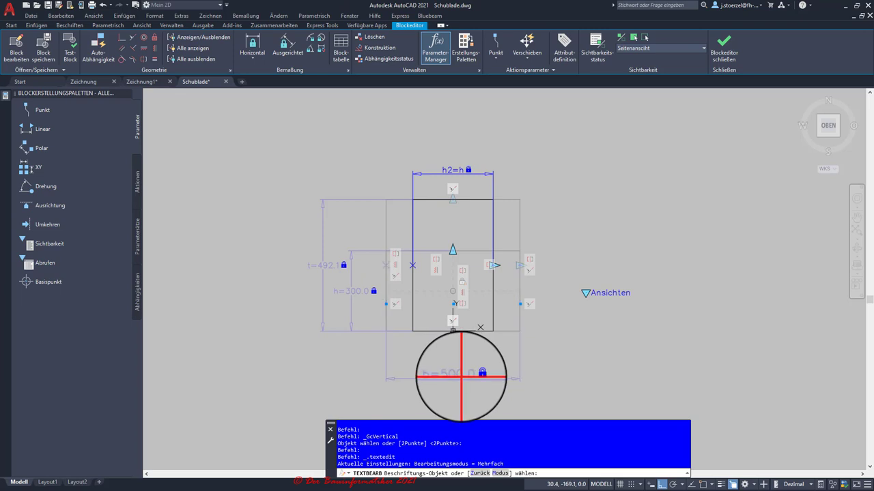
click(450, 374)
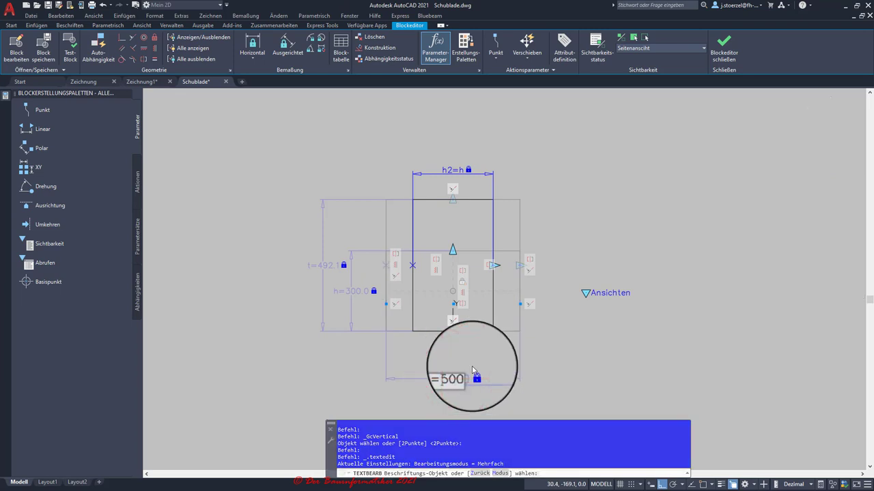
text(6)
key(Return)
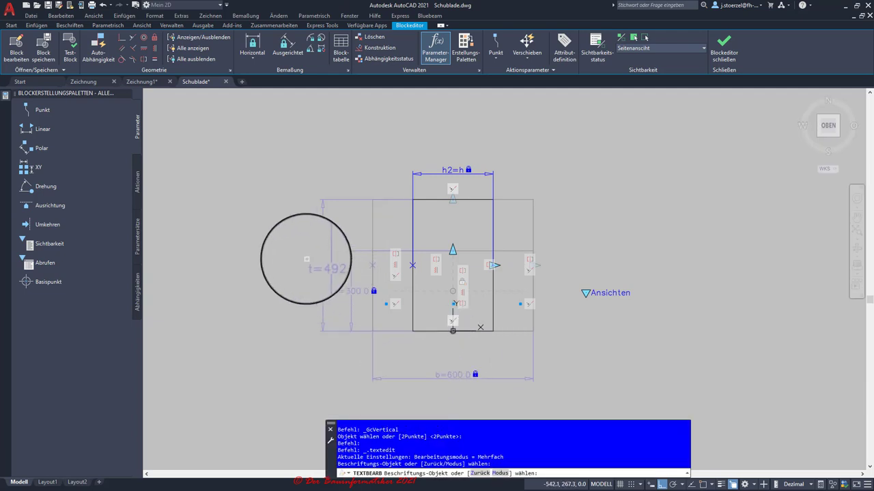
- Change the depth constraint t from 492.1 to 600
click(310, 256)
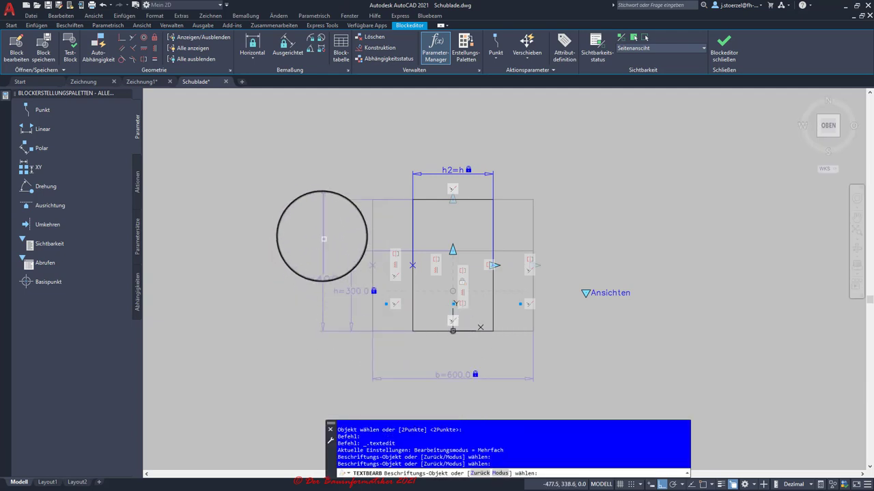
key(Escape)
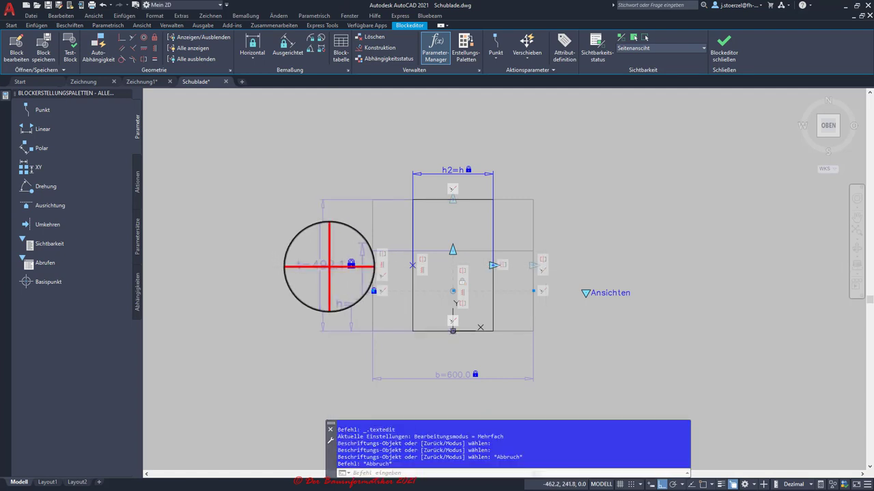
double_click(324, 266)
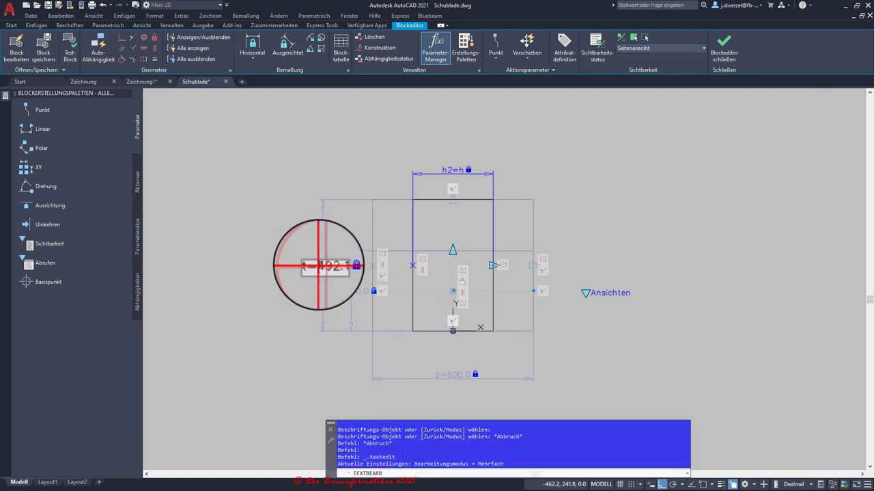
drag(318, 265, 344, 267)
text(=600)
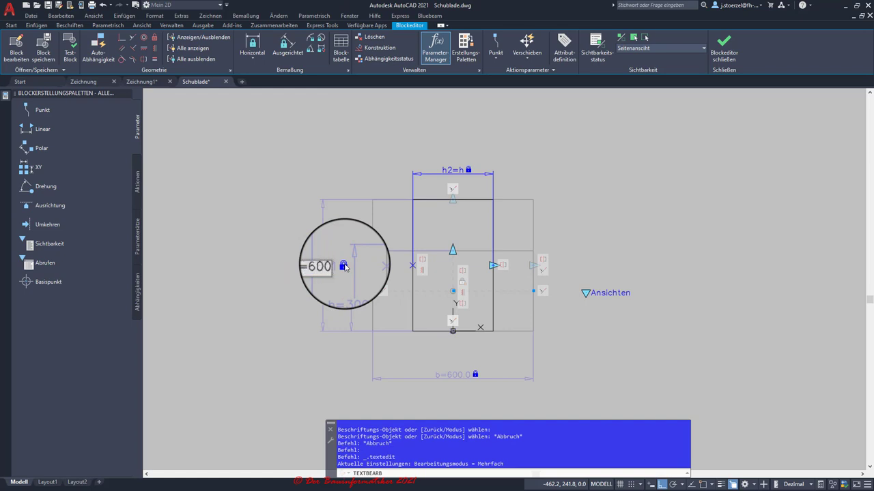
key(Return)
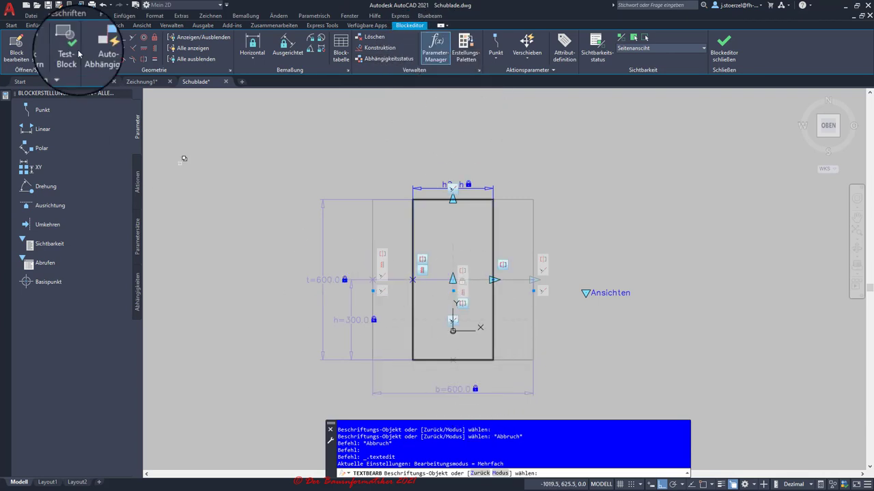
- Undo the depth edit from the Quick Access undo list, reverting t to 492.1
click(109, 9)
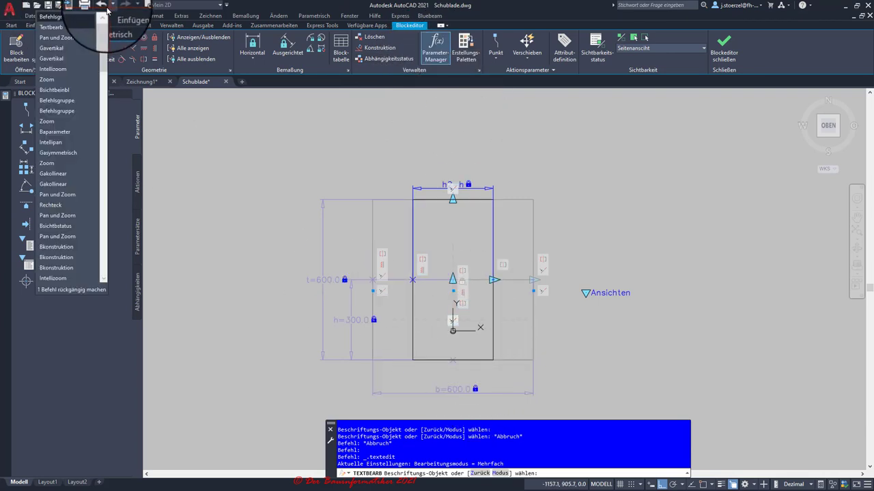
click(88, 15)
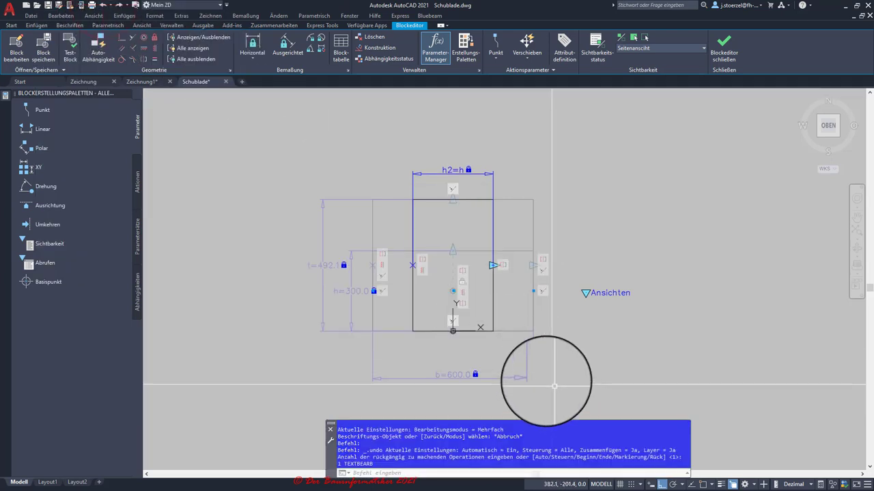
scroll(454, 331, up, 5)
scroll(478, 327, up, 2)
scroll(452, 283, up, 2)
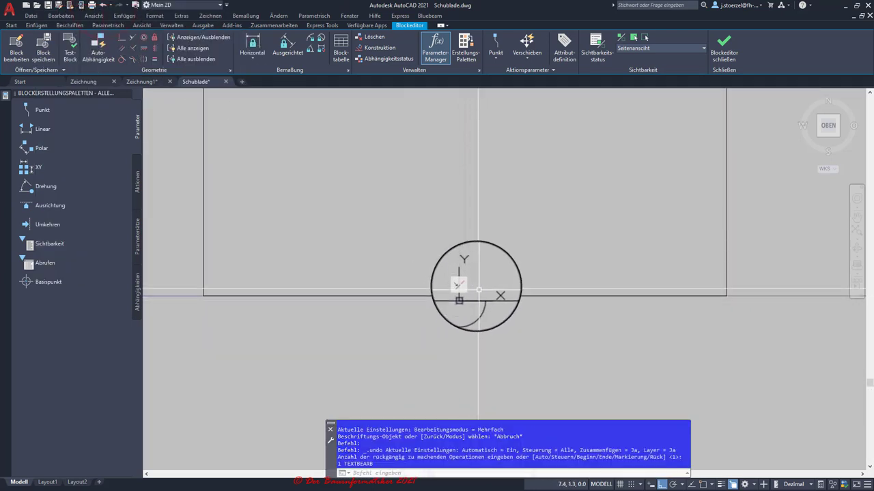
scroll(332, 243, down, 4)
scroll(356, 279, down, 1)
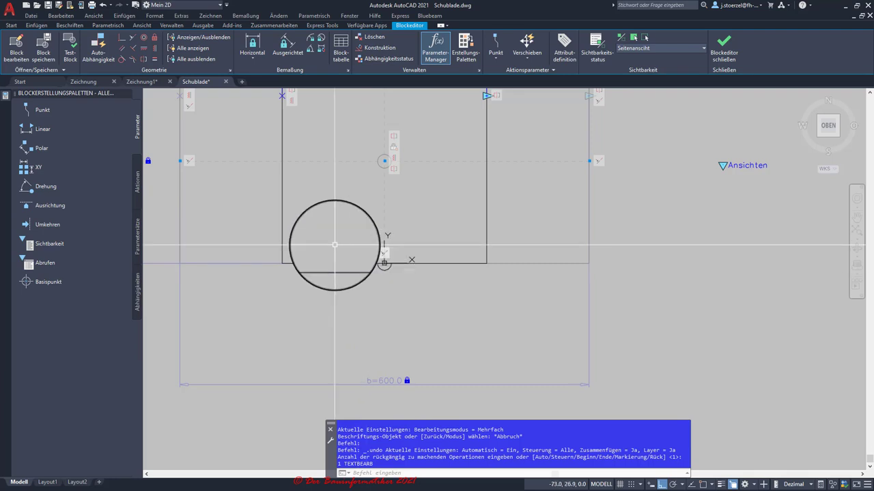
scroll(341, 239, down, 2)
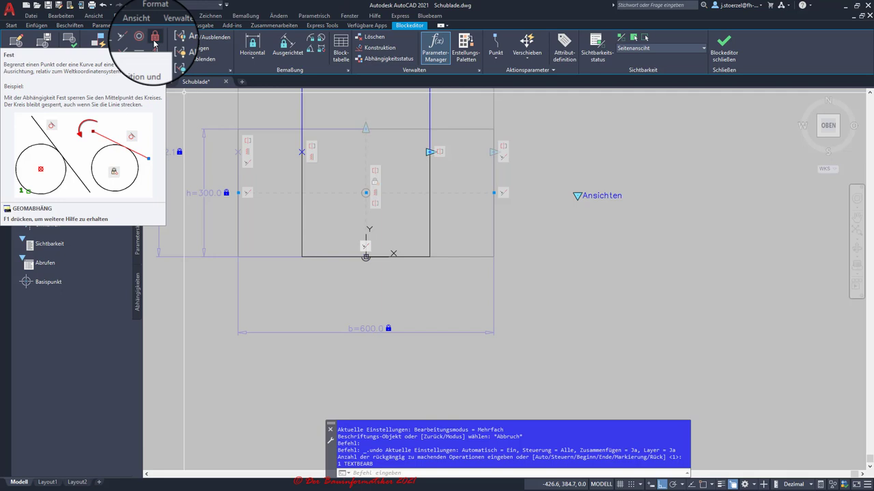
- Apply a Fix geometric constraint to the drawer's base point
click(154, 42)
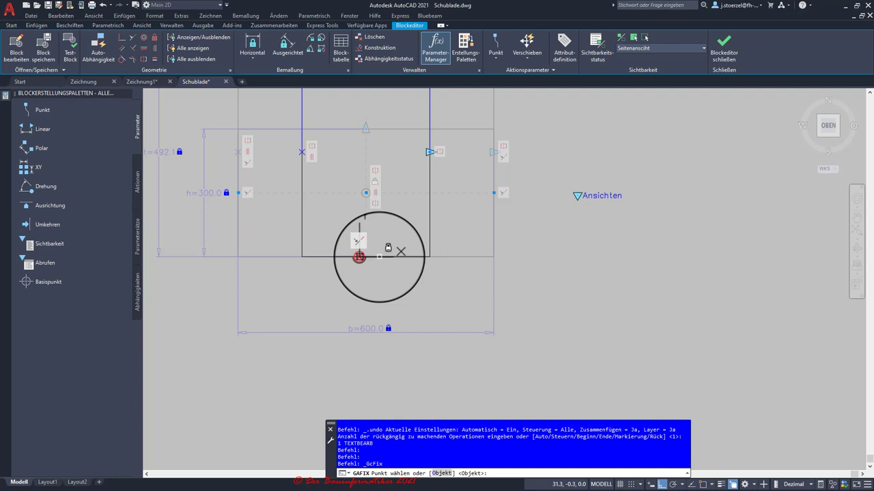
click(358, 257)
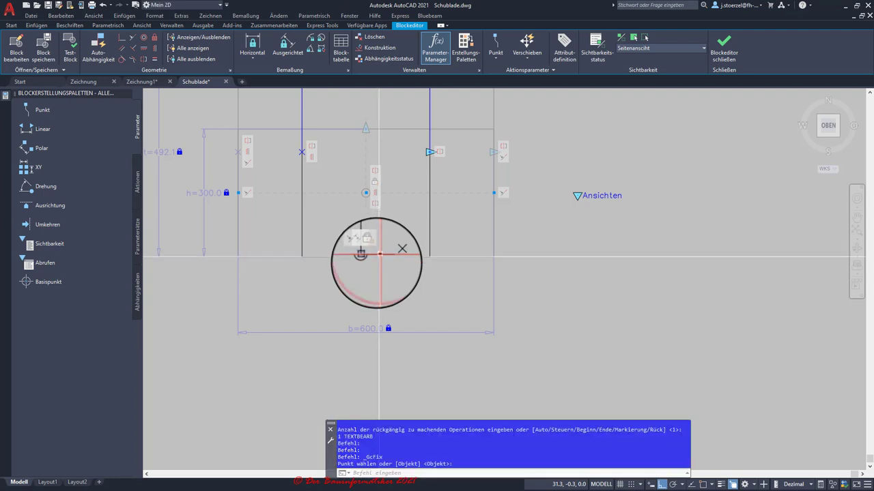
scroll(313, 253, down, 3)
scroll(250, 201, up, 2)
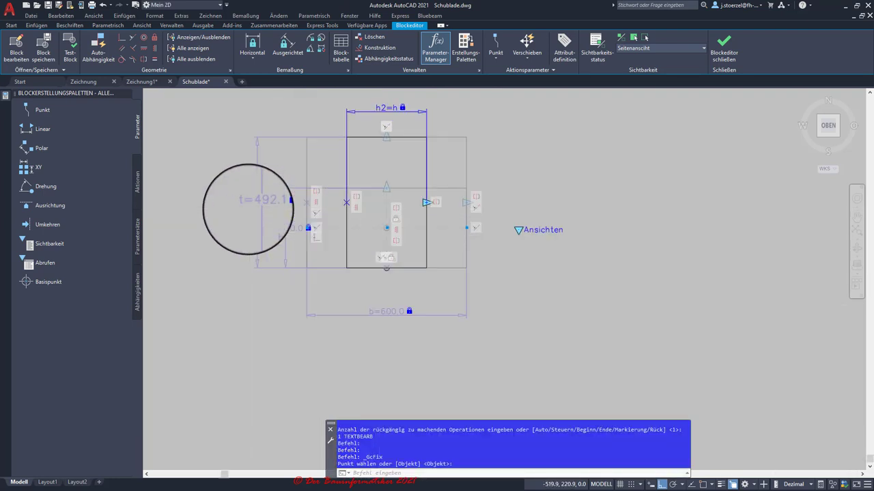
scroll(263, 211, up, 1)
- Change the depth constraint t from 492.1 to 600
double_click(266, 199)
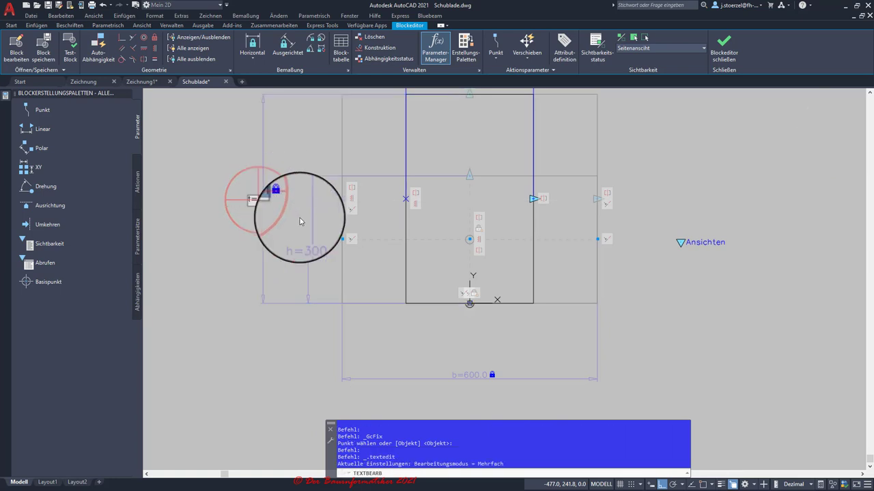
scroll(469, 301, up, 4)
scroll(469, 300, down, 6)
scroll(469, 301, down, 1)
scroll(462, 295, up, 1)
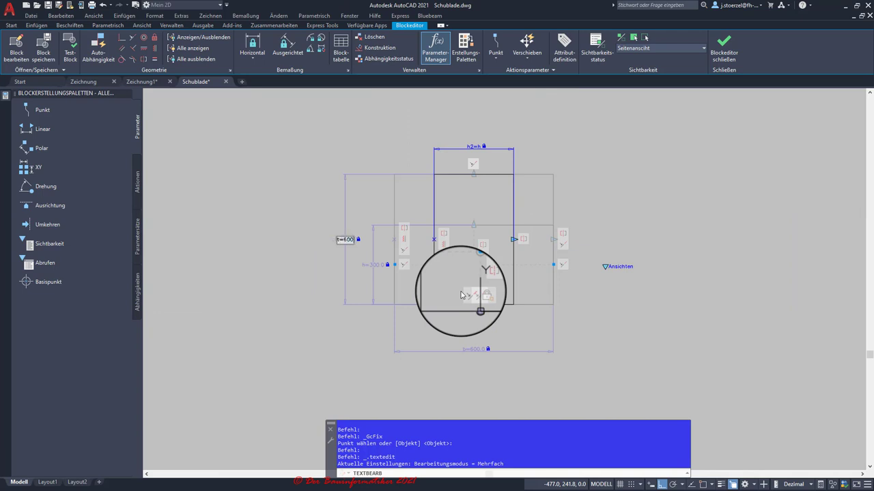
key(Return)
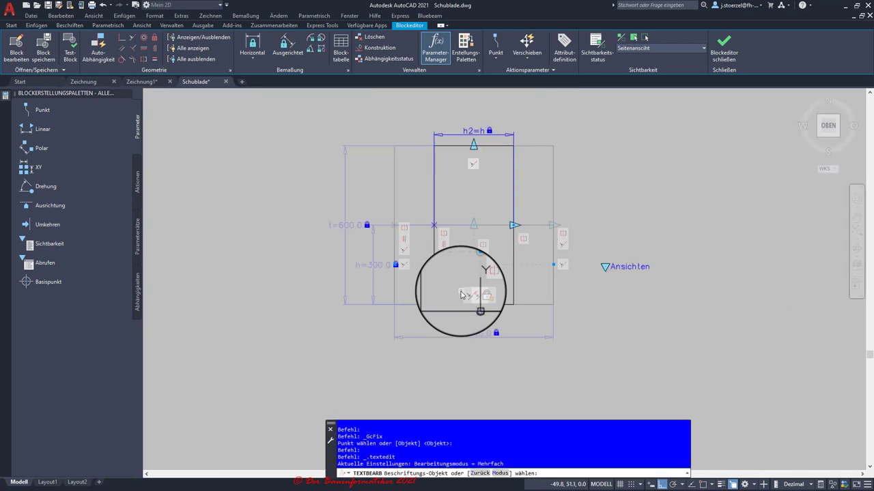
key(Escape)
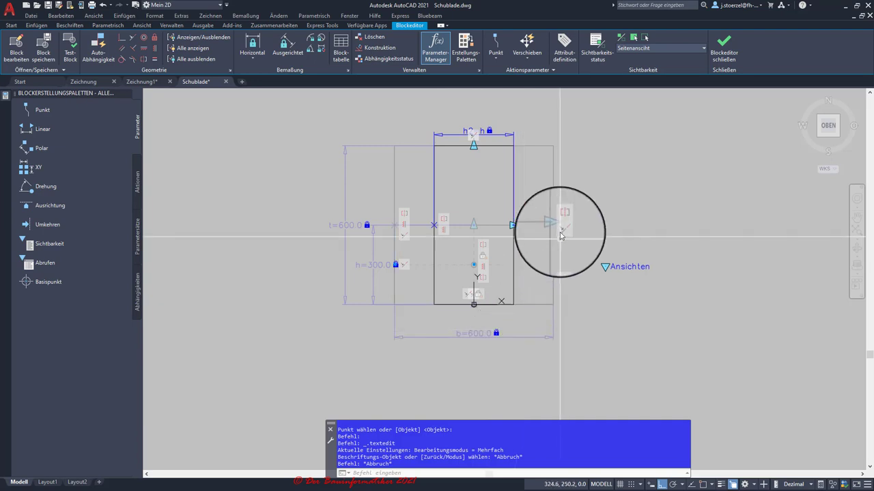
- Delete the b=600 width dimension, leaving t=600 and h=300 untouched
click(522, 336)
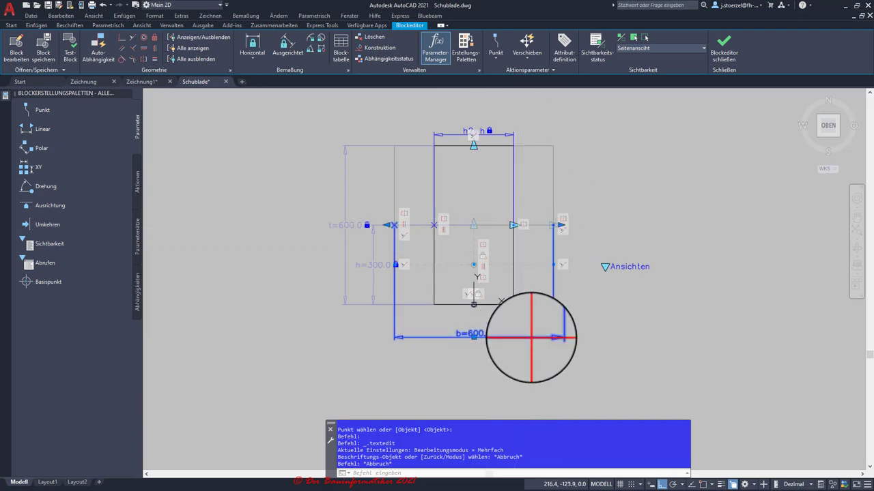
key(Delete)
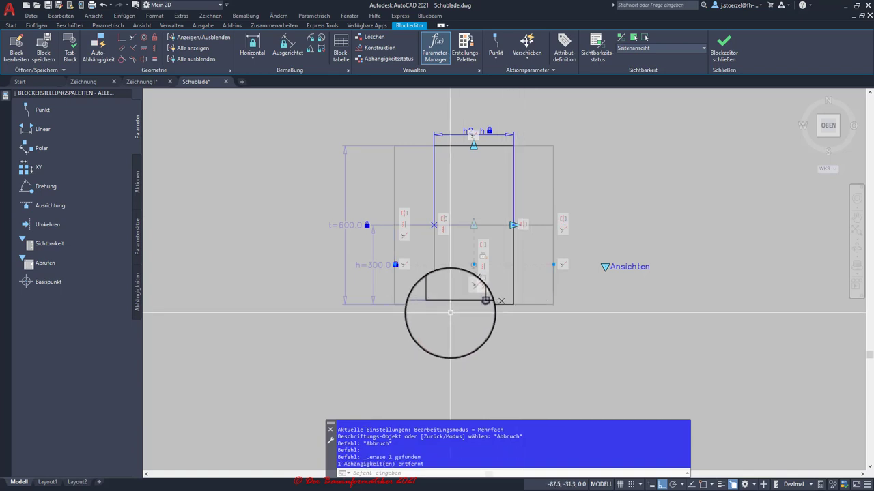
drag(387, 234, 395, 228)
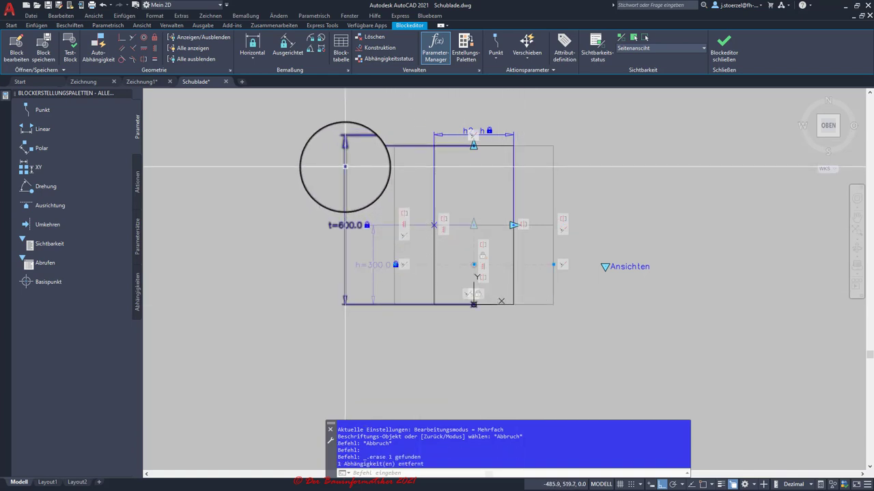
click(395, 226)
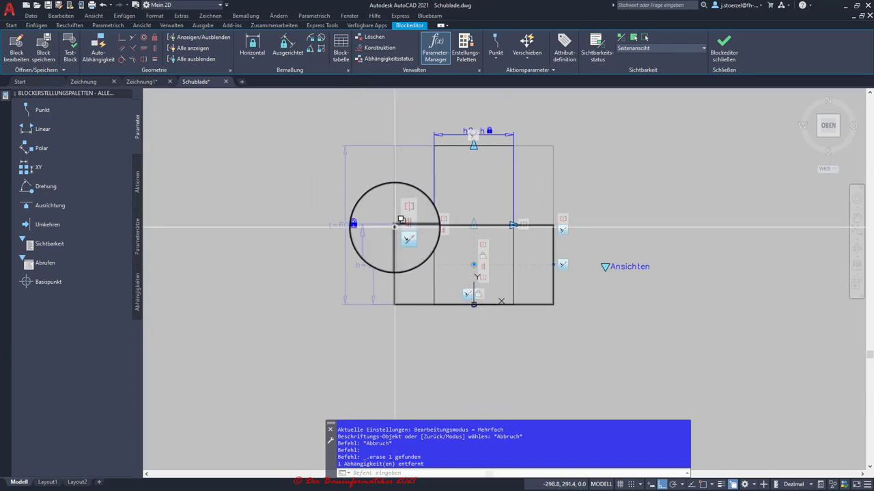
mouse_move(395, 226)
mouse_down()
mouse_move(391, 148)
mouse_move(378, 257)
mouse_up()
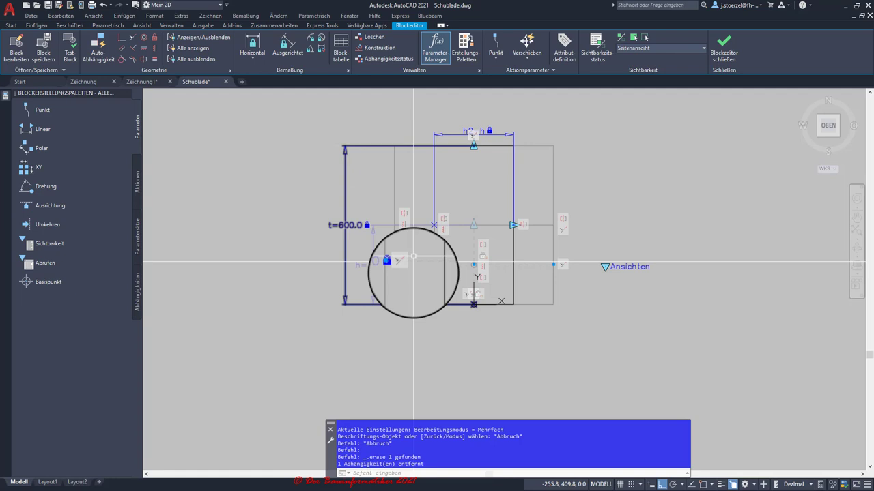
- Switch to the Draufsicht visibility state with hidden geometry not displayed
click(252, 60)
click(249, 95)
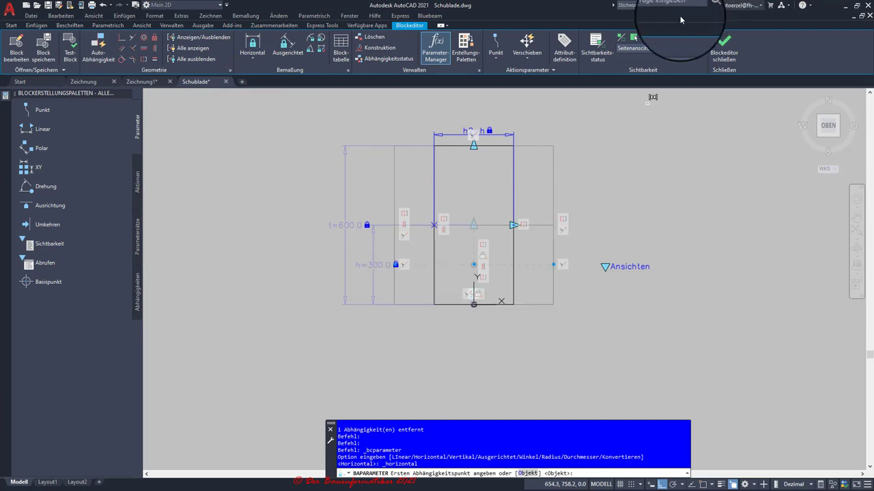
key(Escape)
key(Escape)
click(631, 49)
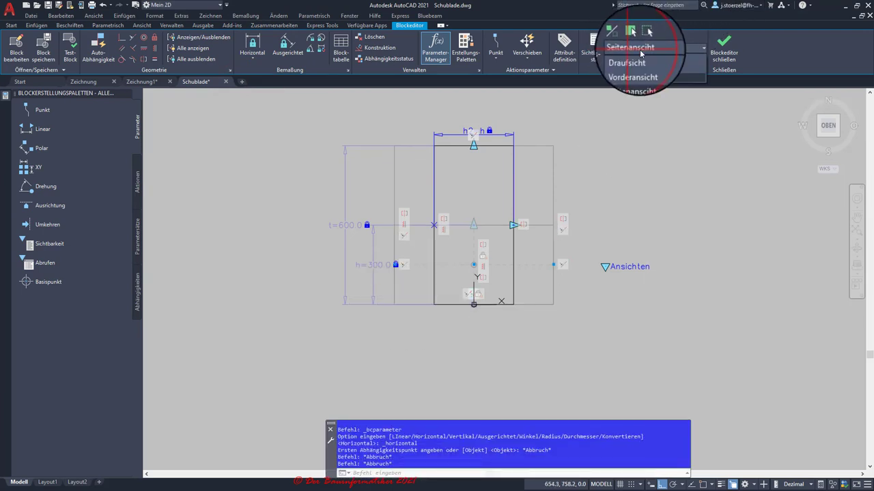
click(623, 57)
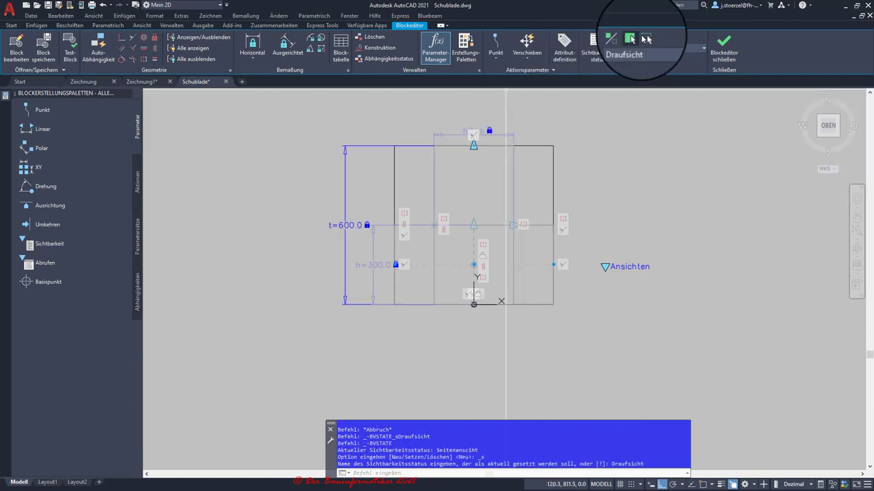
click(621, 40)
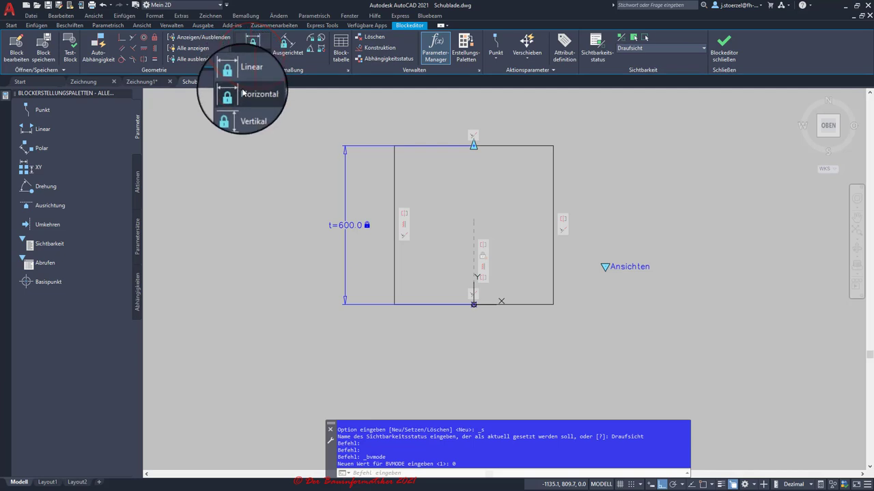
- Add horizontal constraint d1=700 across the bottom corners, then show greyed-out geometry again
click(249, 89)
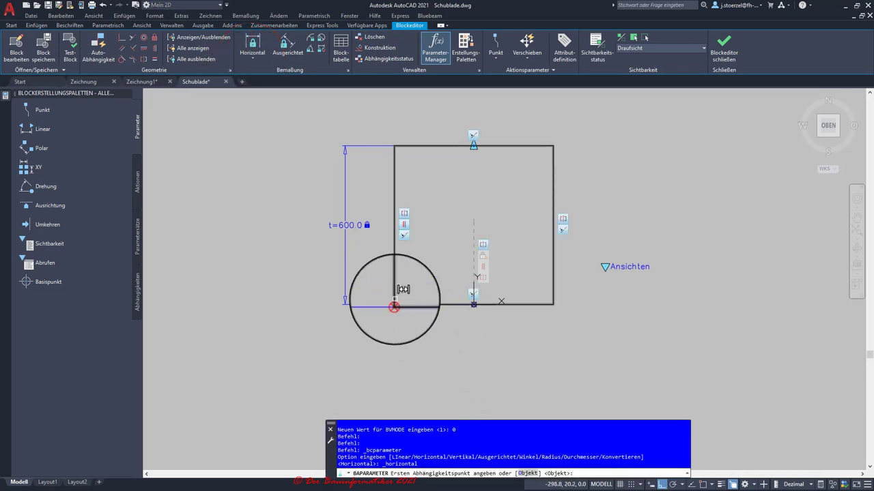
click(394, 303)
click(553, 304)
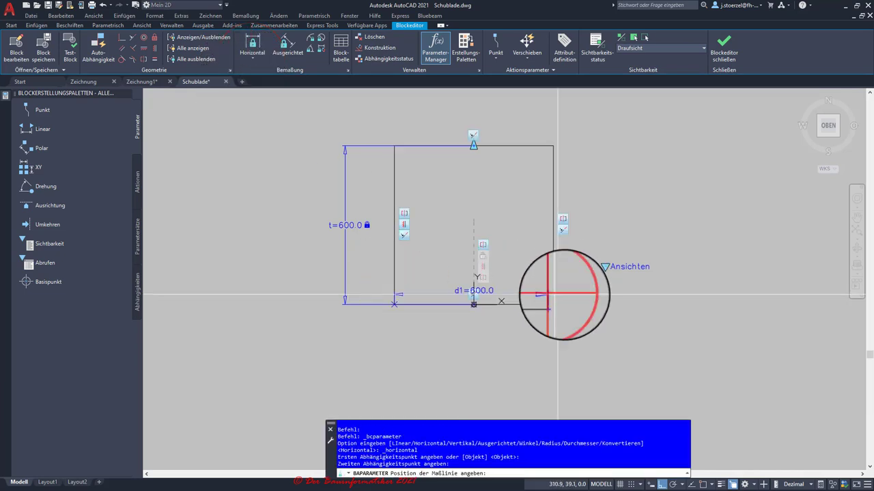
key(Escape)
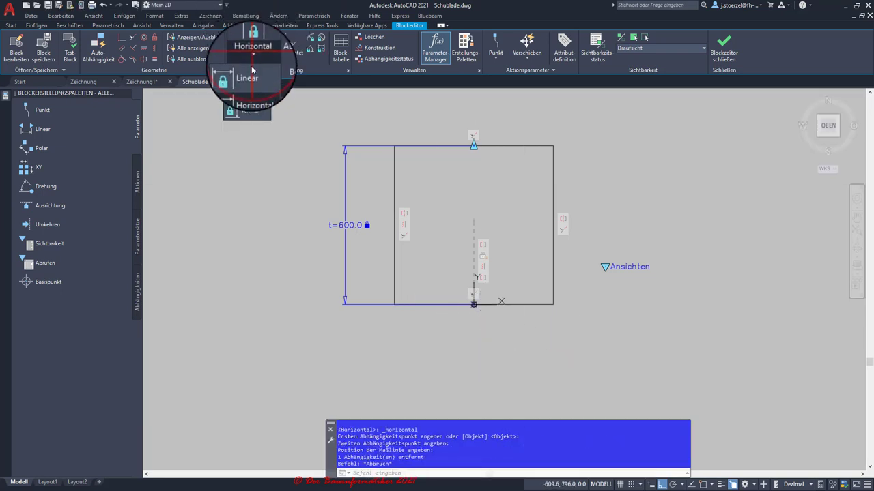
click(245, 94)
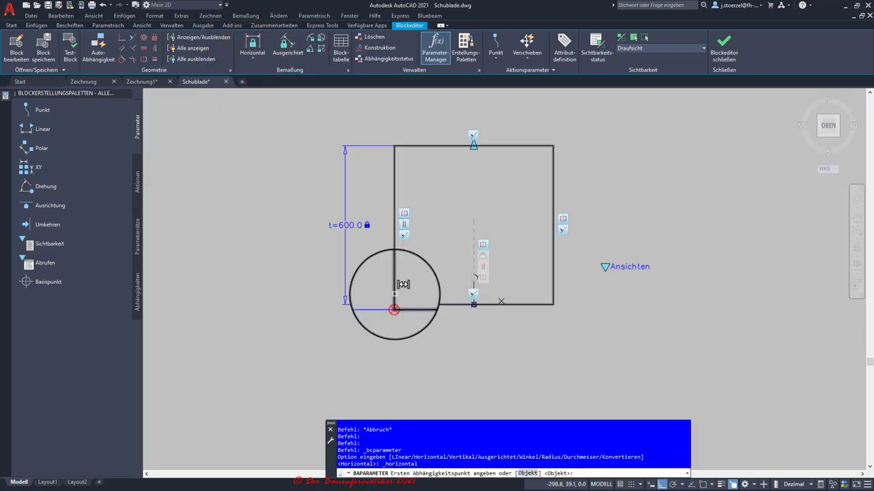
click(403, 284)
click(553, 301)
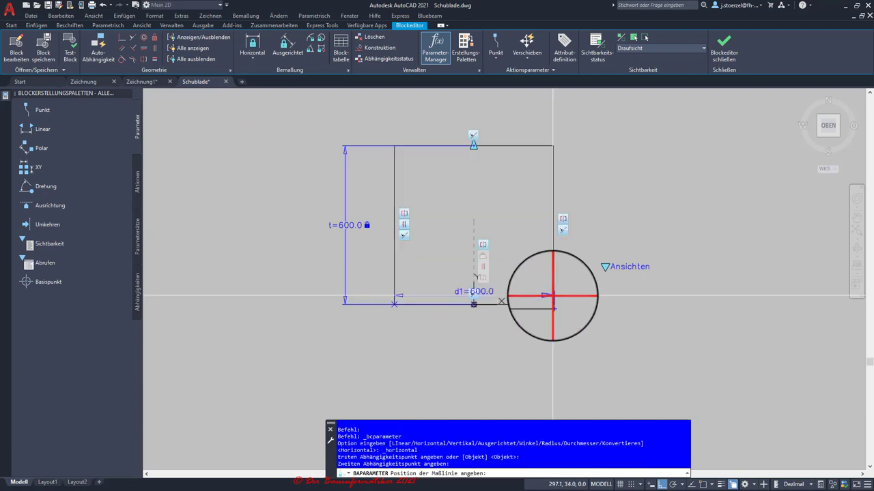
click(496, 334)
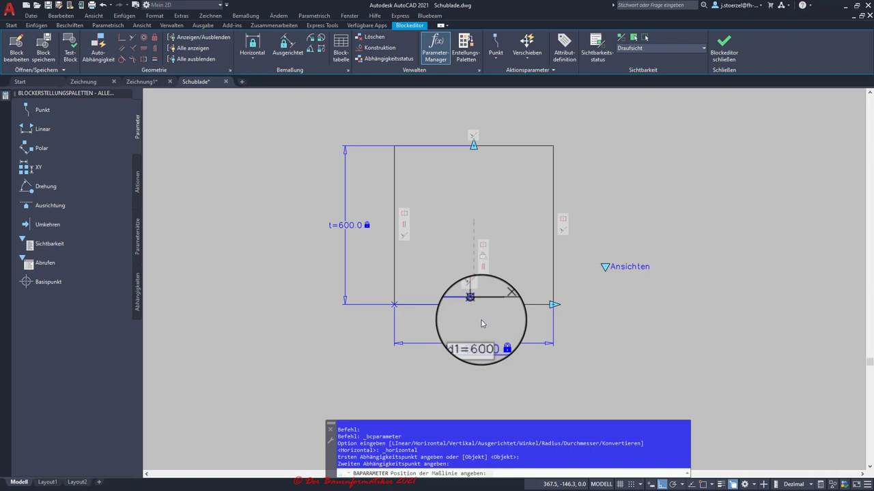
text(7)
key(Return)
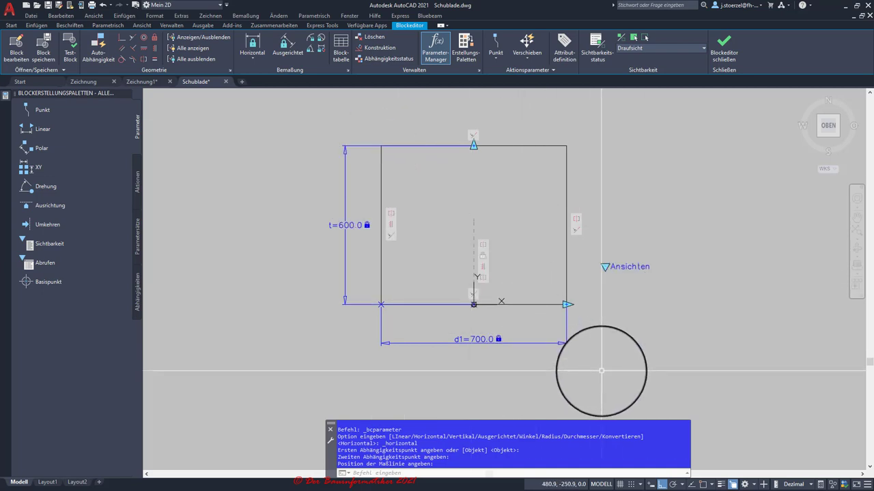
key(Escape)
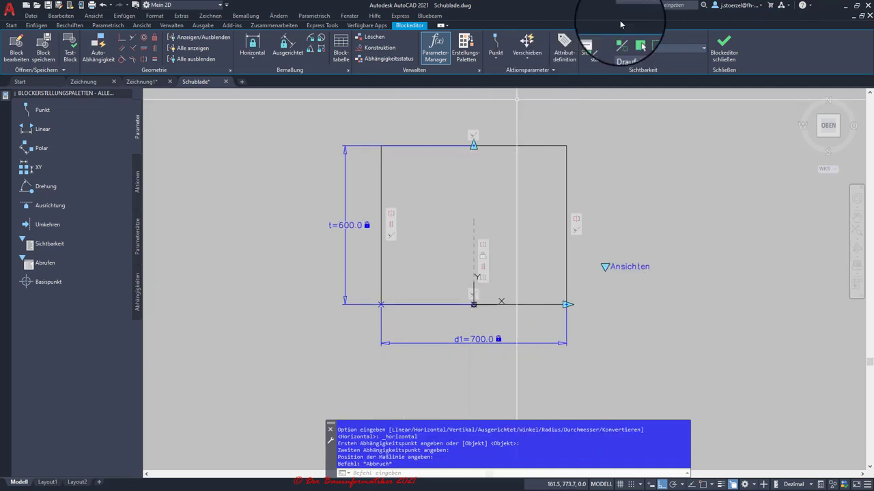
click(625, 41)
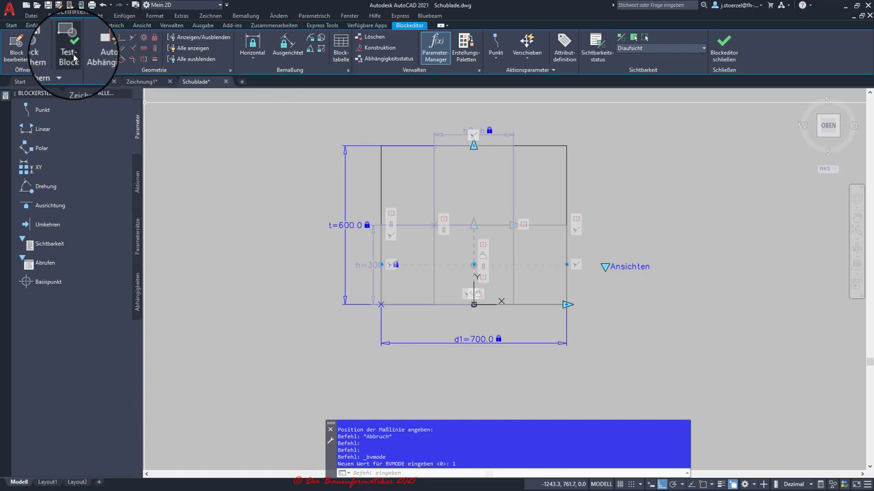
- Open the block in a test window and stretch its width and height grips
click(71, 54)
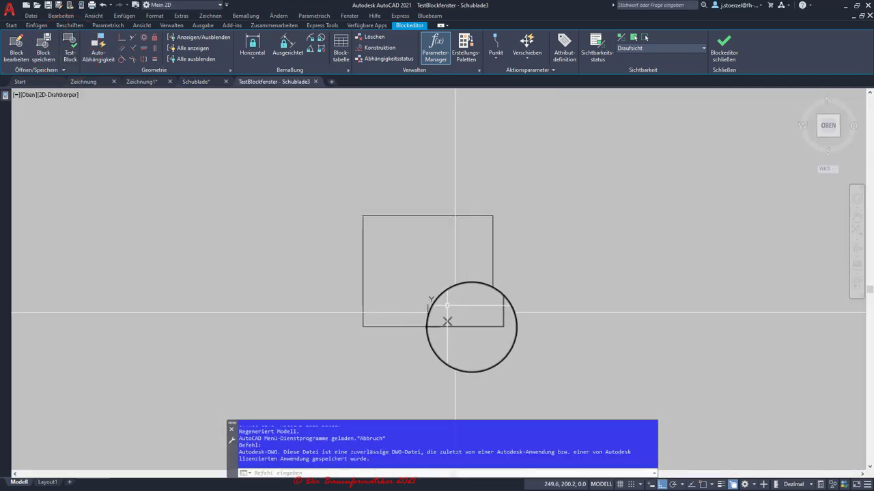
drag(482, 326, 495, 326)
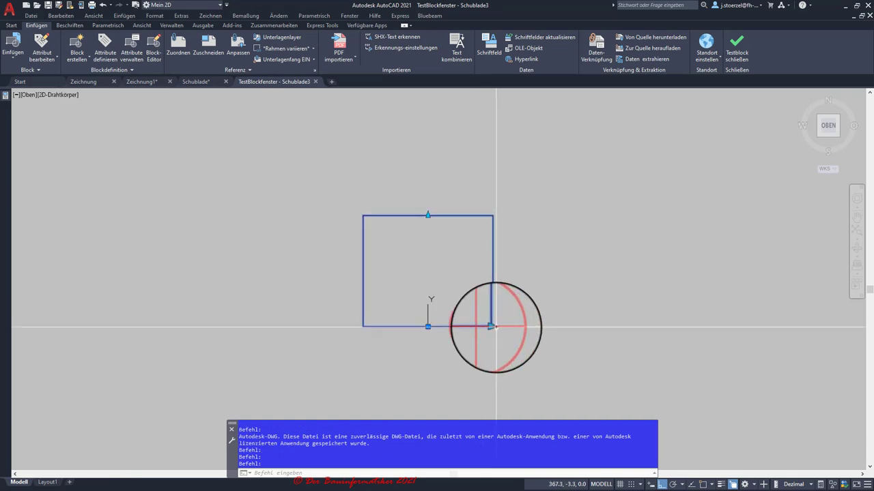
click(493, 327)
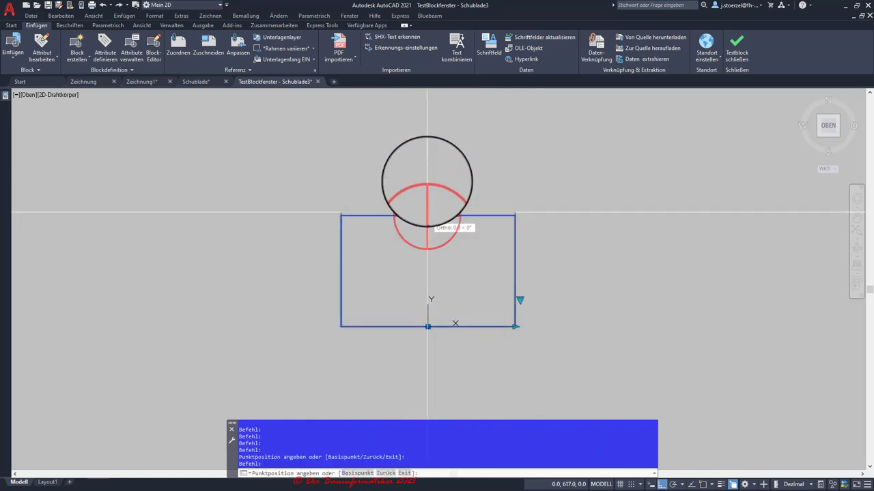
click(427, 169)
click(427, 168)
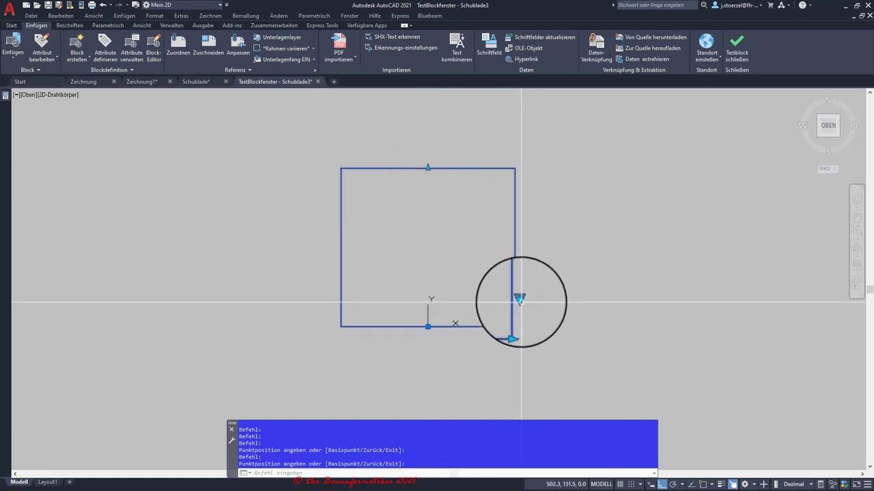
scroll(430, 344, up, 5)
scroll(403, 279, down, 5)
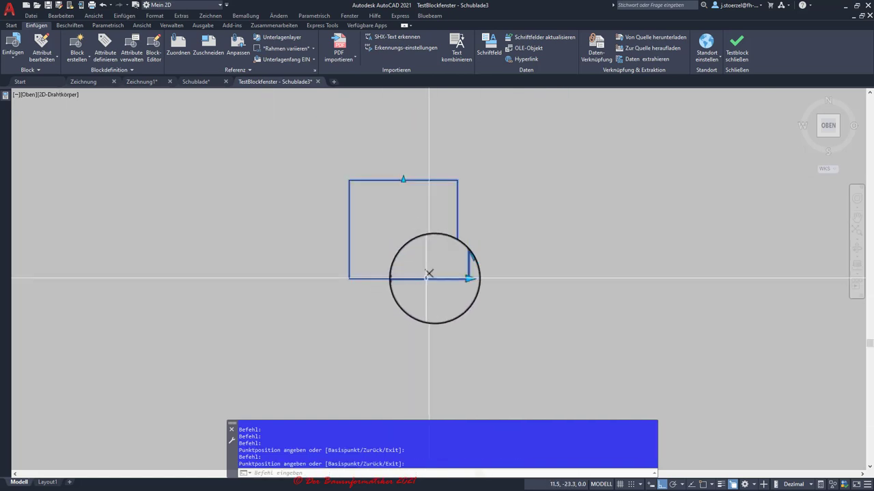
- Switch the test block to Vorderansicht, move the sloped-edge grip, and close the test
click(456, 261)
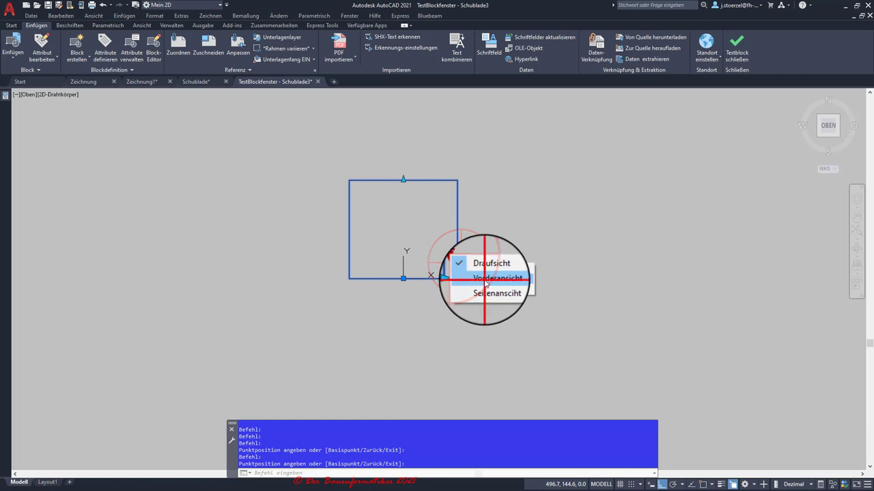
click(494, 281)
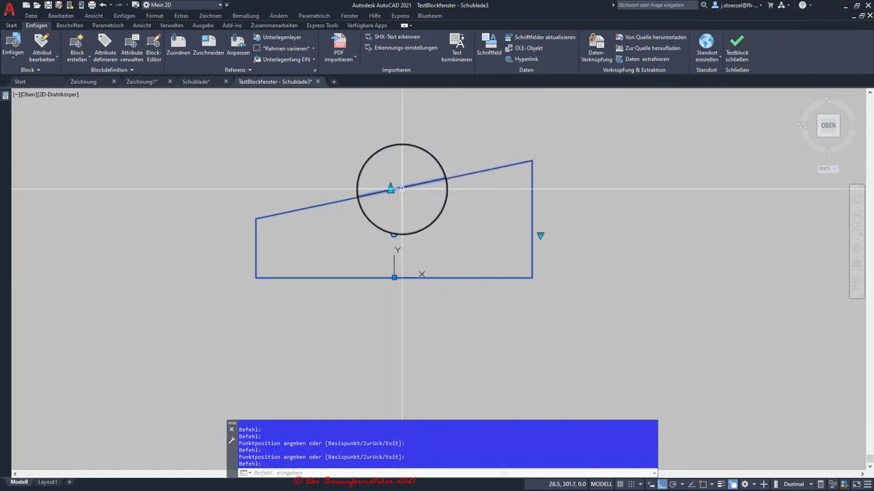
click(394, 189)
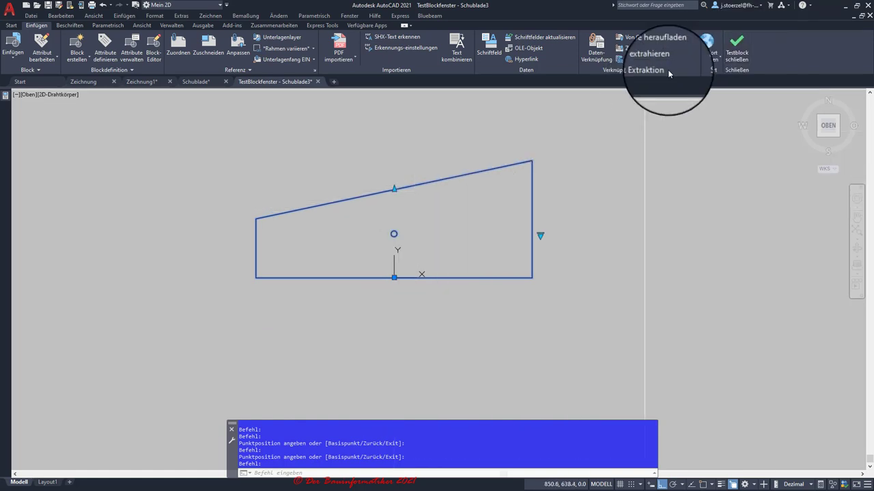
click(737, 53)
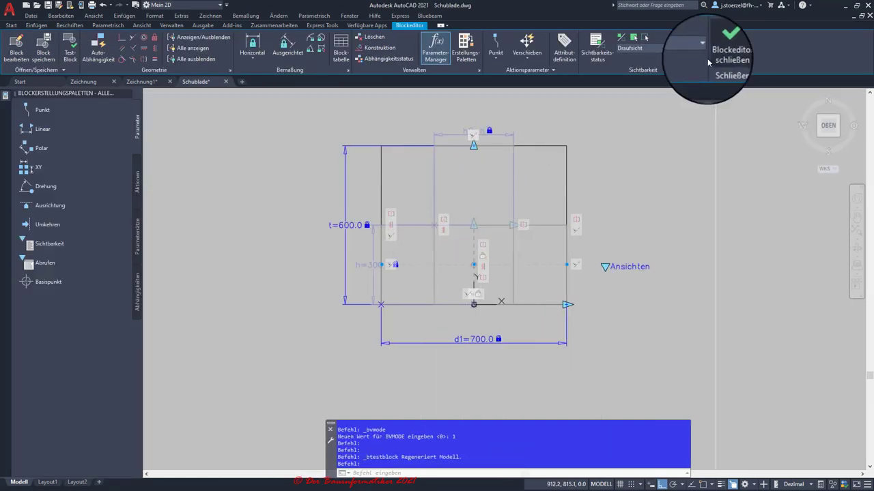
- Switch to Vorderansicht and add a horizontal geometric constraint to the rectangle's top edge
click(672, 49)
click(649, 68)
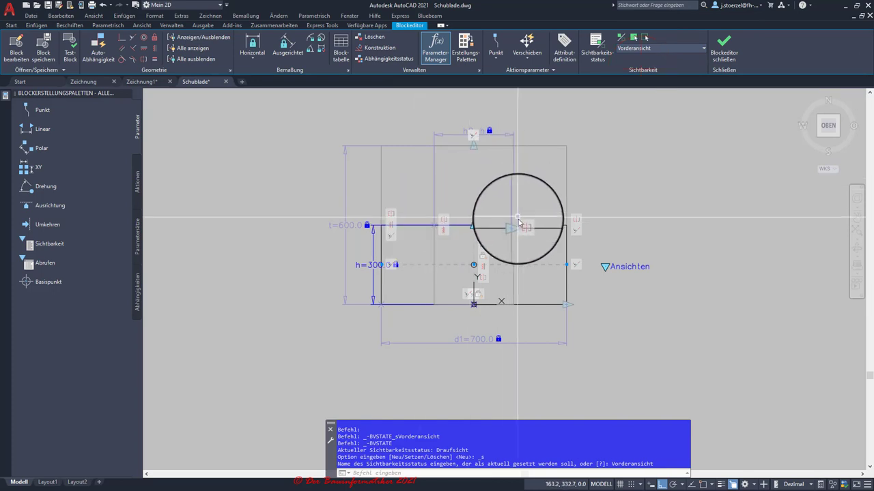
scroll(458, 235, up, 4)
scroll(364, 203, down, 1)
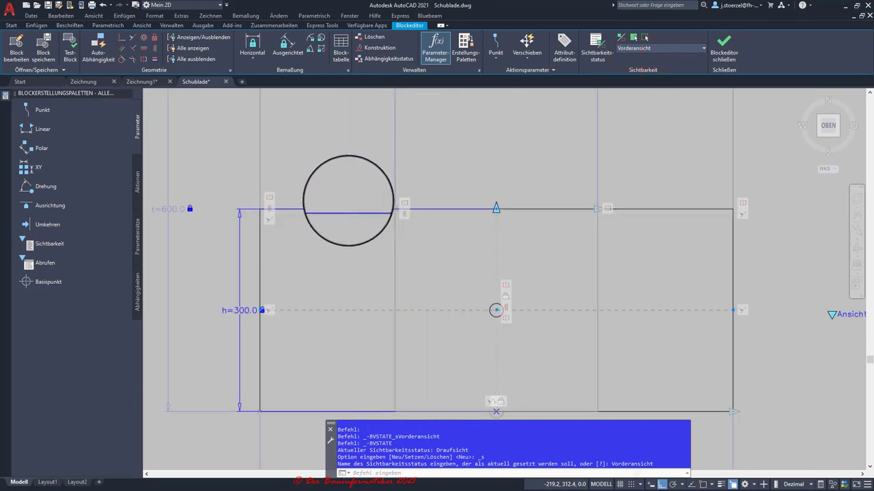
scroll(366, 198, down, 1)
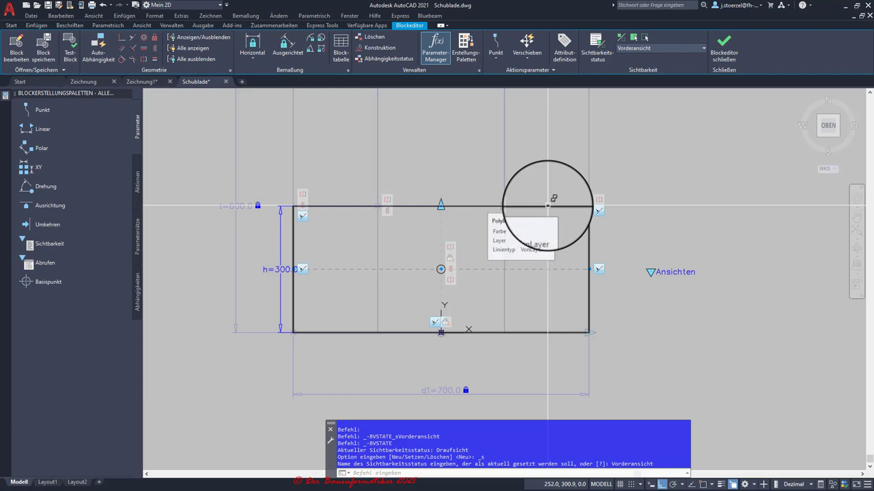
drag(548, 205, 361, 230)
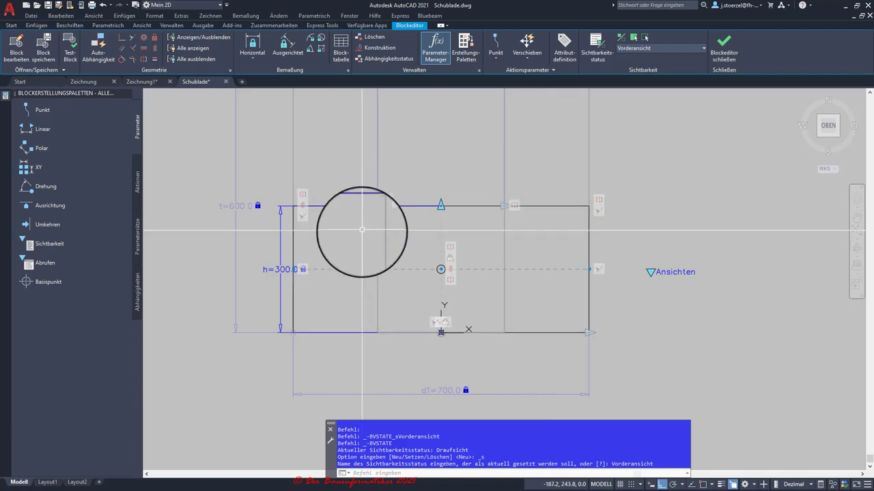
click(143, 48)
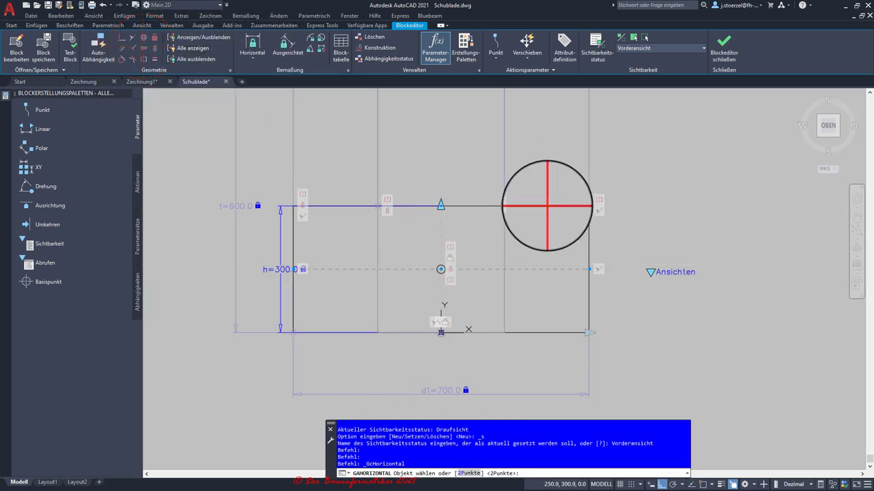
click(547, 204)
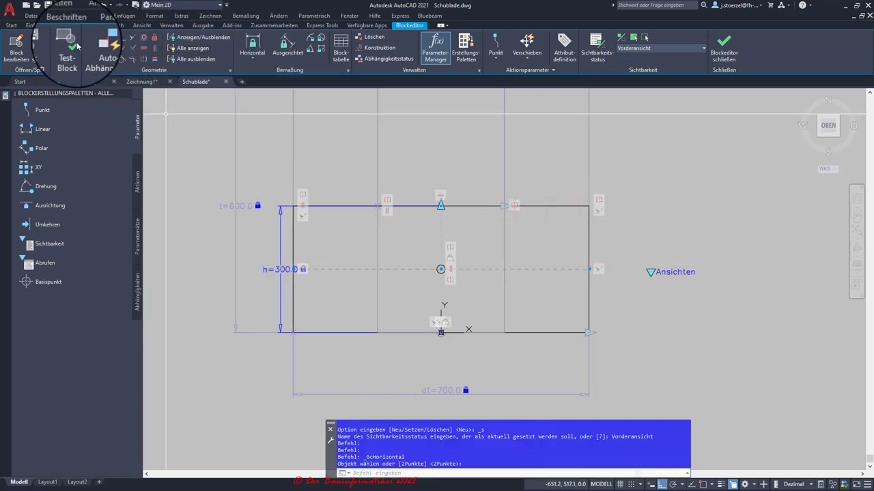
- Test the block with its visibility grip set to Vorderansicht, then close the test window
click(69, 47)
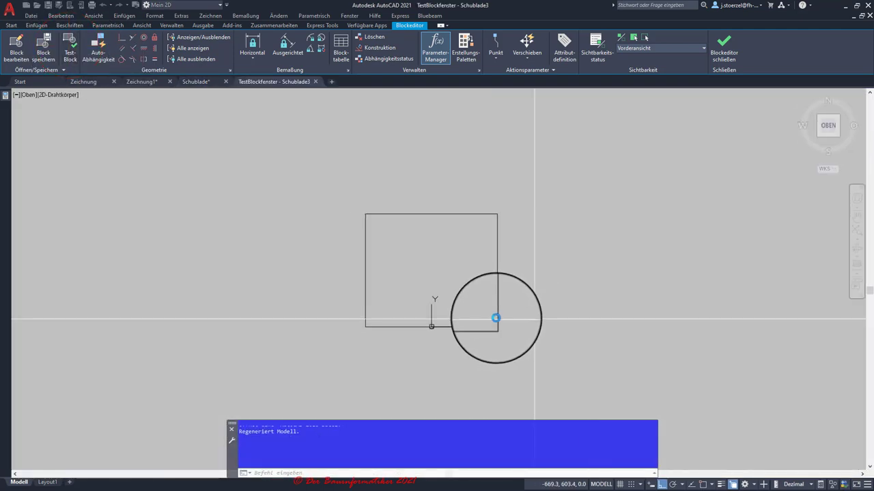
mouse_move(495, 316)
mouse_down()
mouse_move(486, 327)
mouse_move(527, 301)
mouse_up()
click(486, 328)
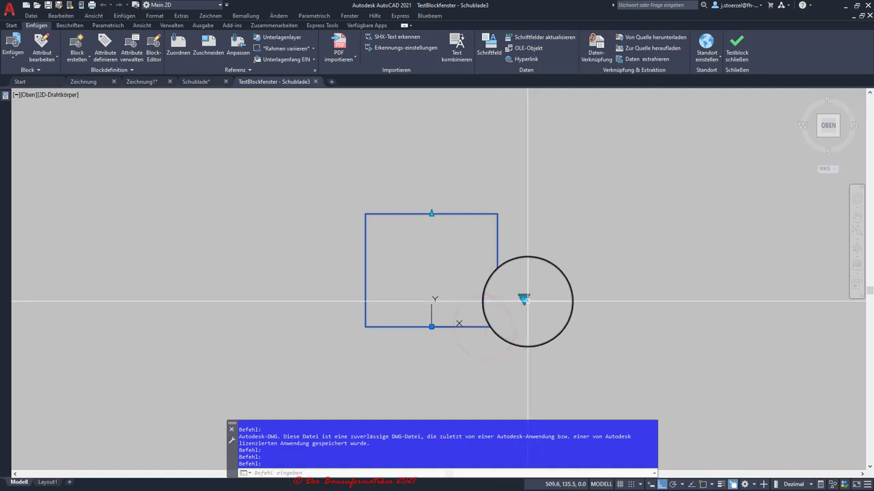
click(526, 298)
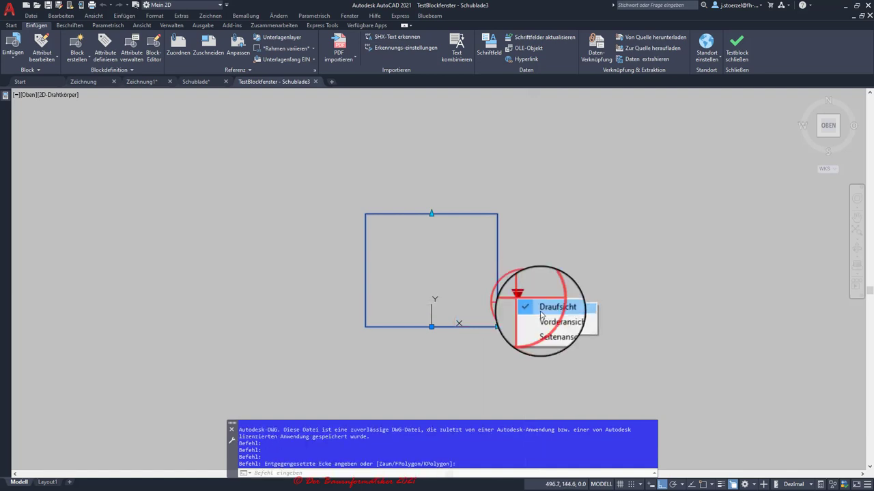
click(545, 319)
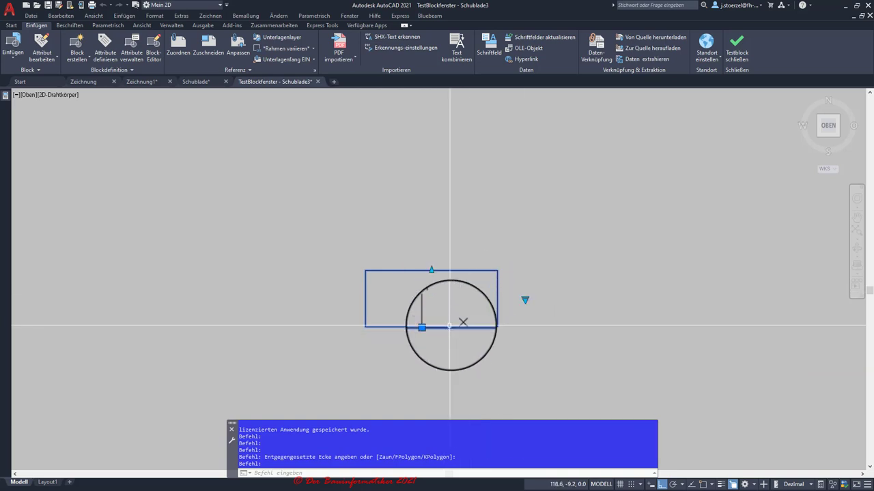
key(Escape)
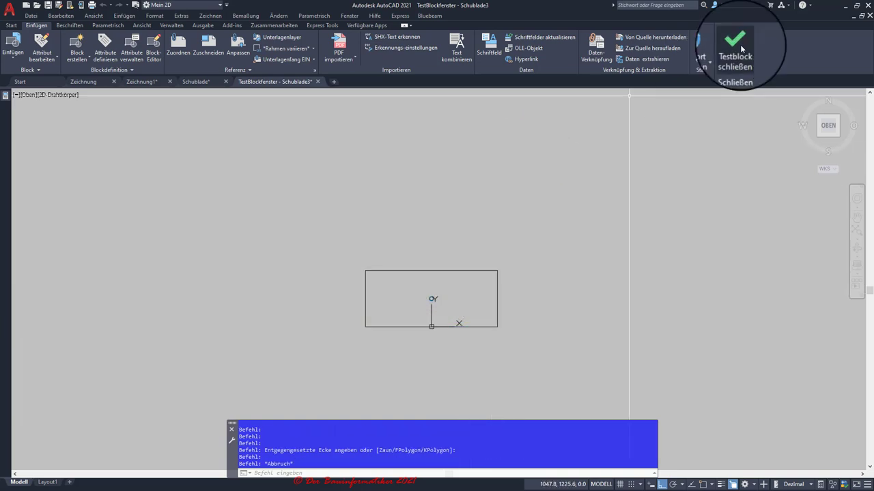
click(736, 50)
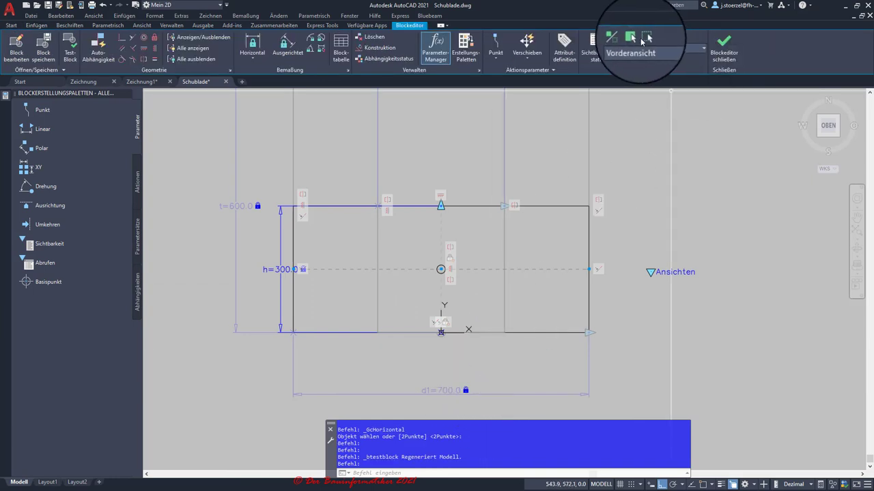
- Rename the width parameter d1 to b
click(633, 38)
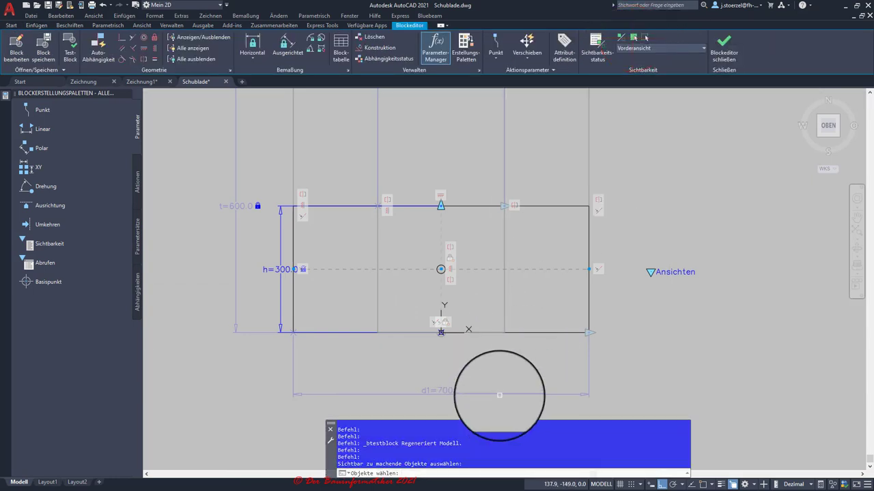
key(Escape)
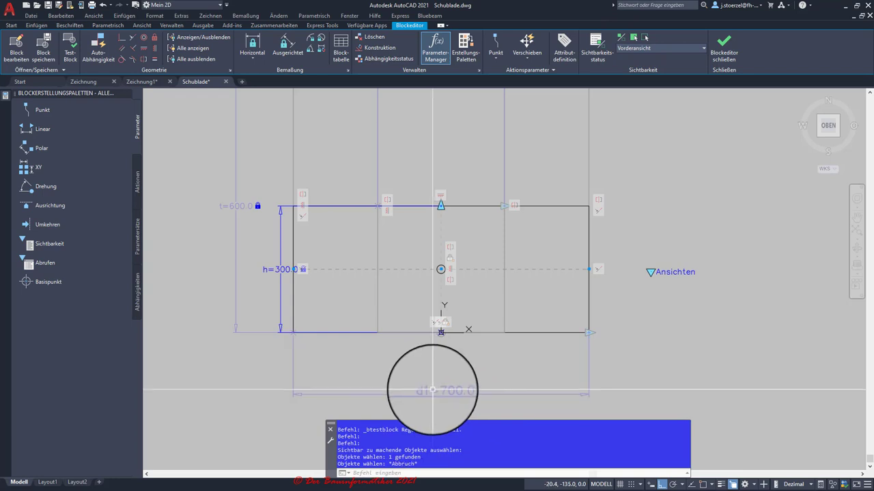
double_click(431, 391)
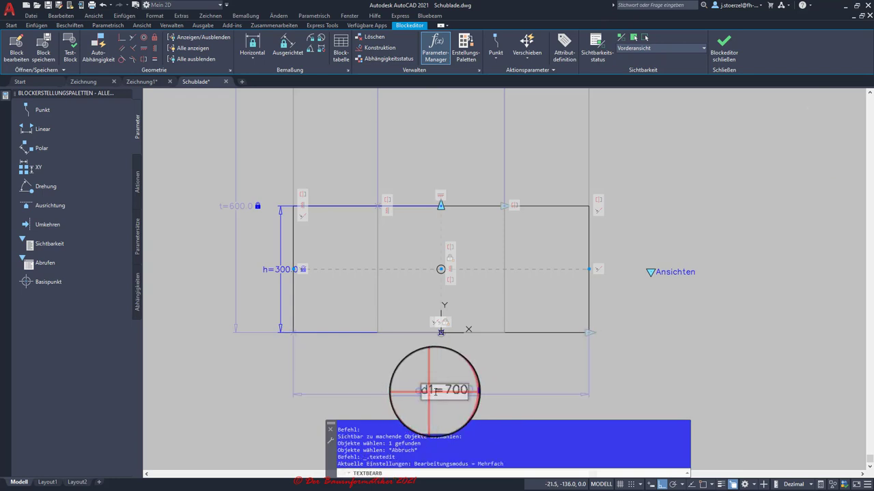
text(b)
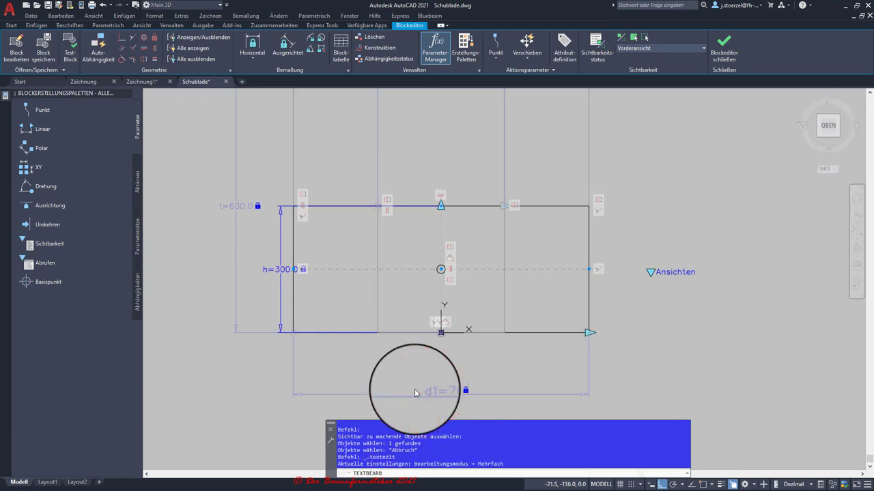
key(Return)
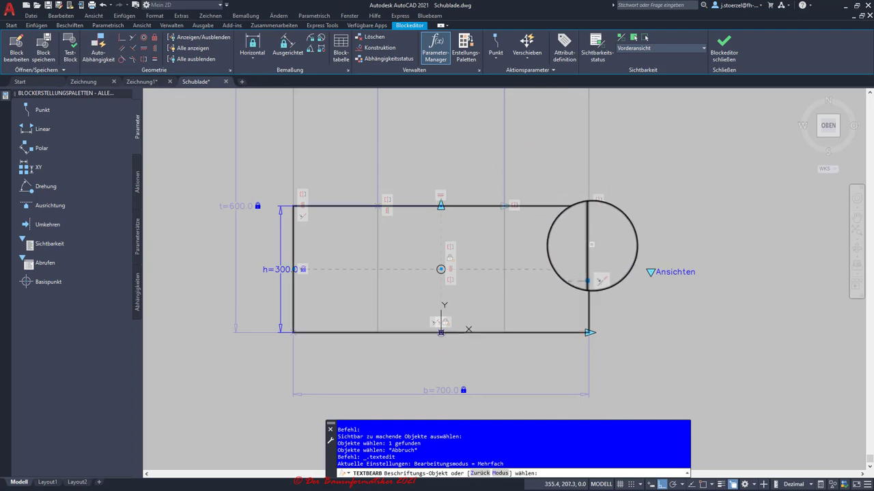
key(Escape)
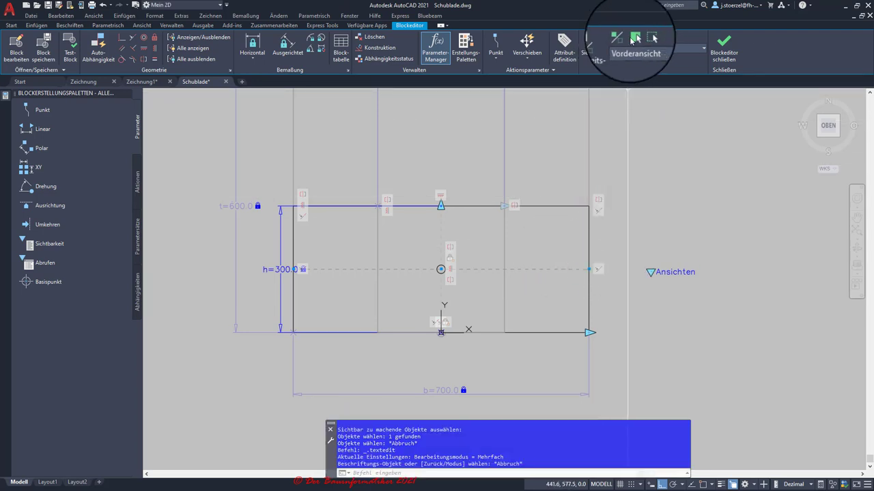
- Make the b=700 dimension visible in Vorderansicht with BVSHOW
click(621, 38)
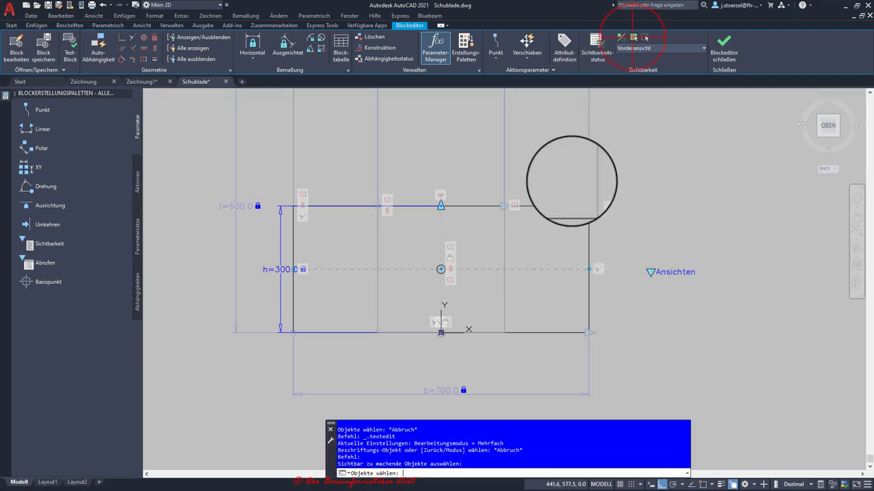
click(467, 392)
key(Return)
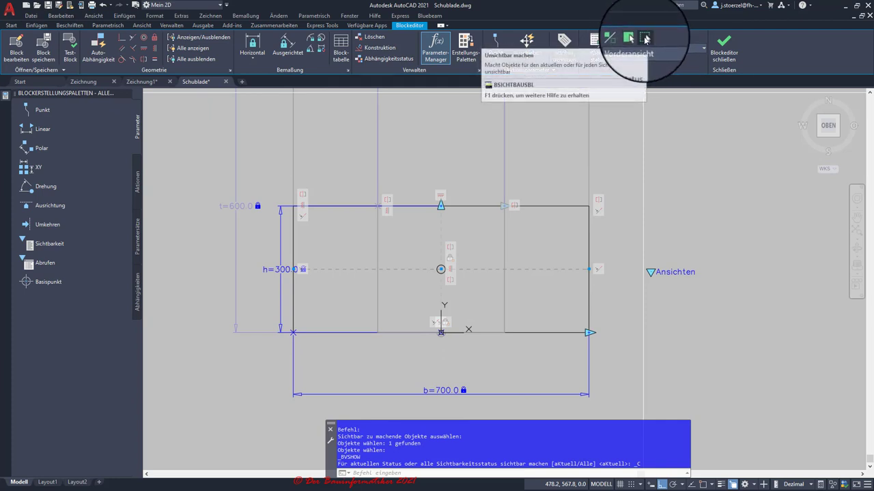
- In a test window, switch the block's visibility state and stretch its top edge upward
click(66, 55)
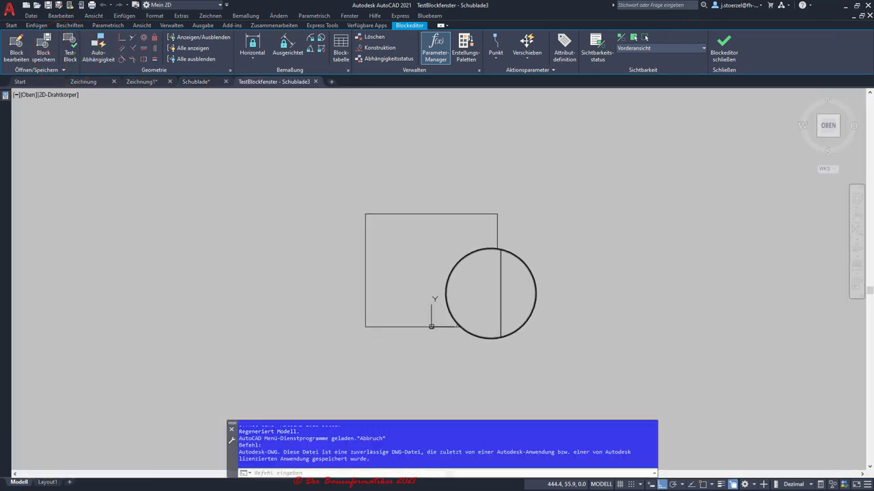
click(496, 296)
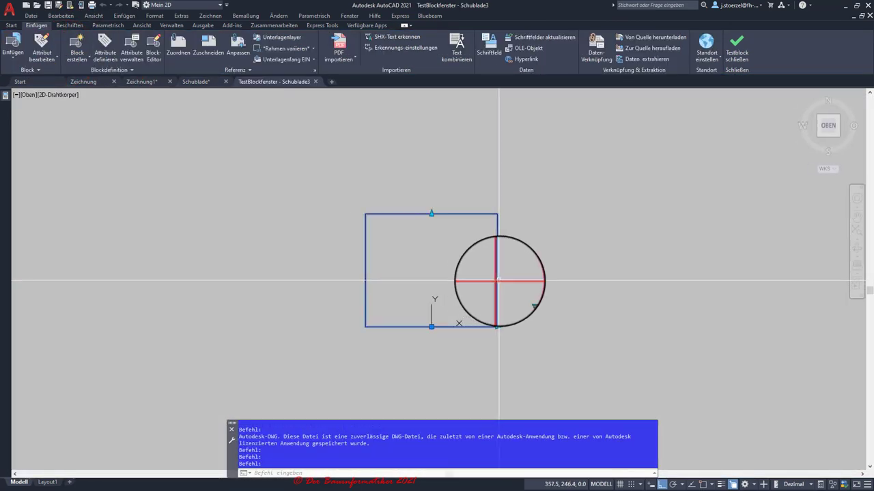
click(497, 297)
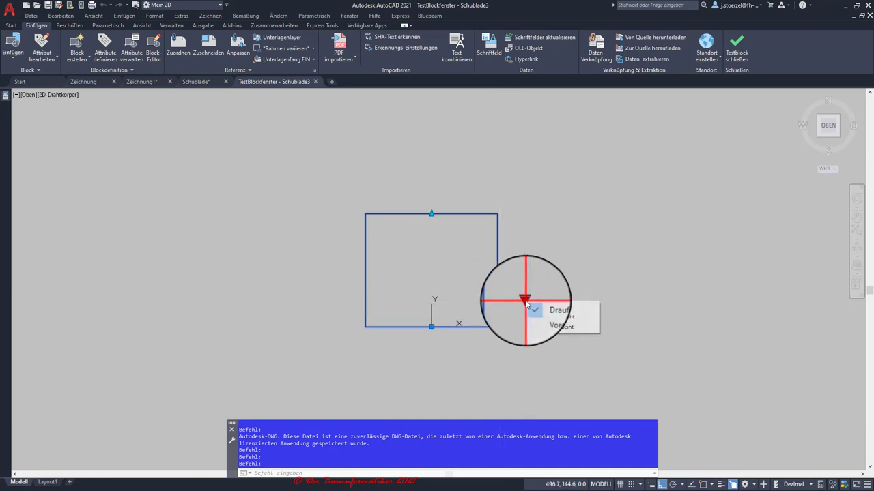
click(544, 321)
click(497, 327)
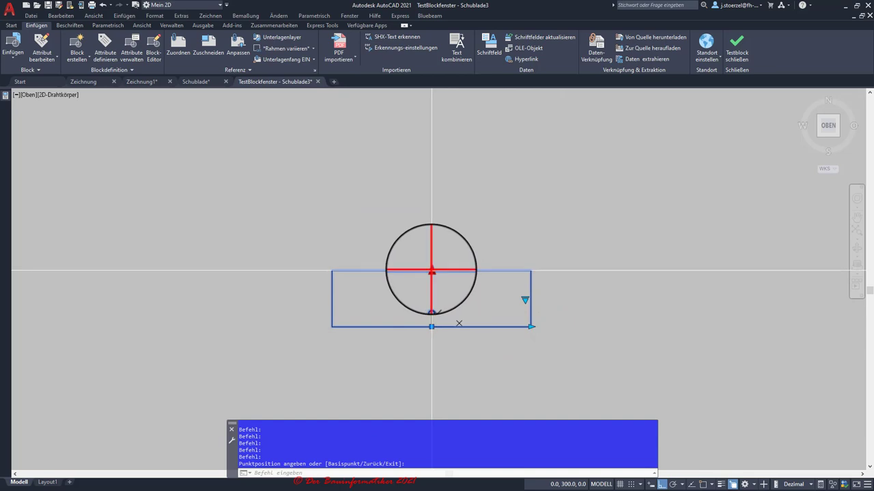
click(437, 211)
click(430, 210)
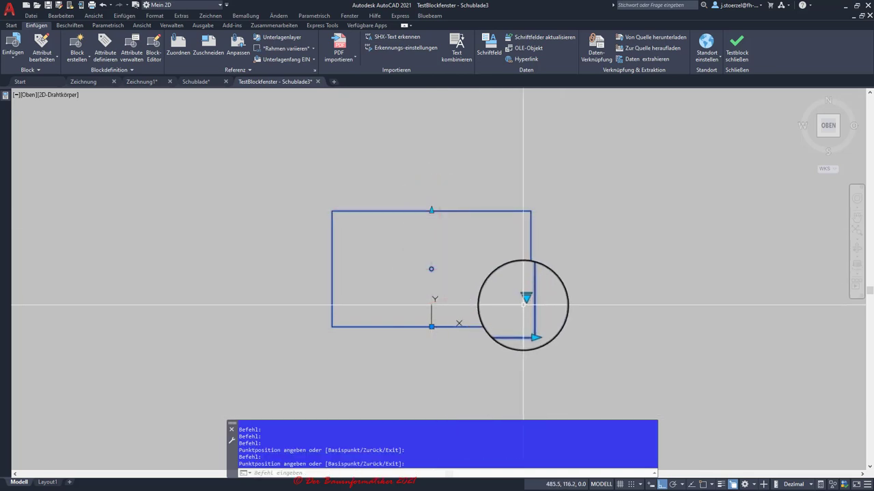
- Stretch the height further, switch to Seitenansicht, and close the test window
click(550, 307)
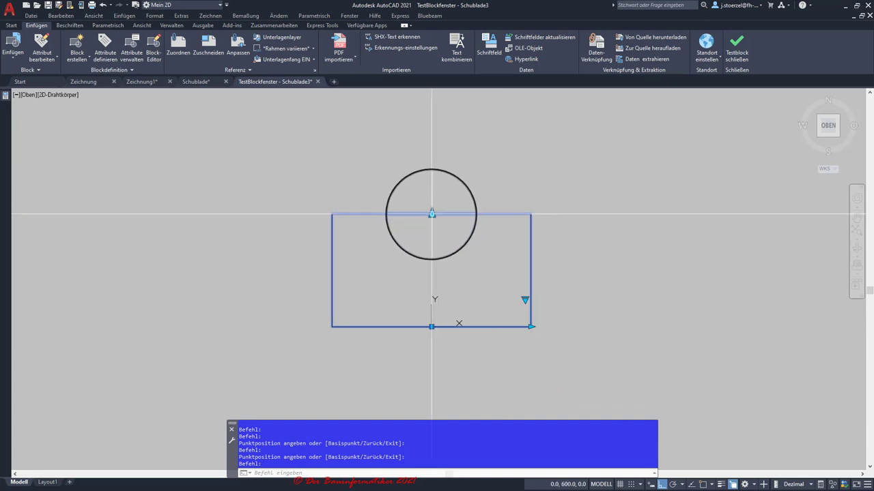
click(430, 215)
click(444, 156)
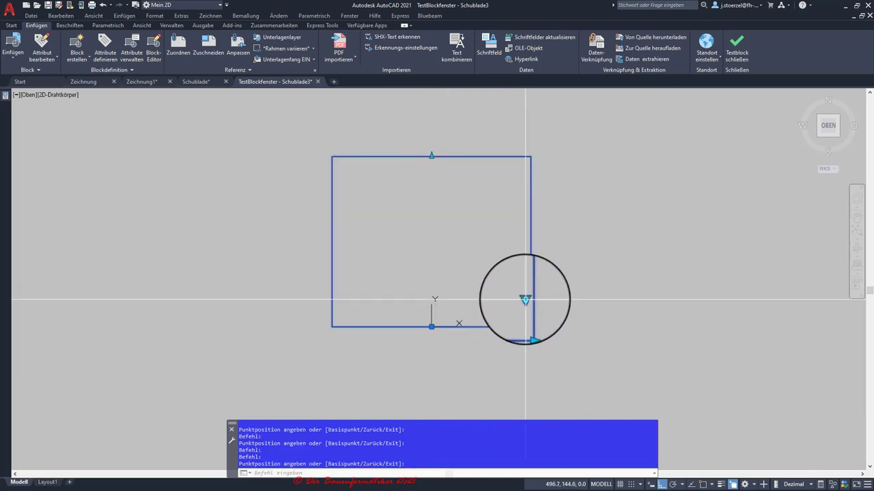
click(553, 325)
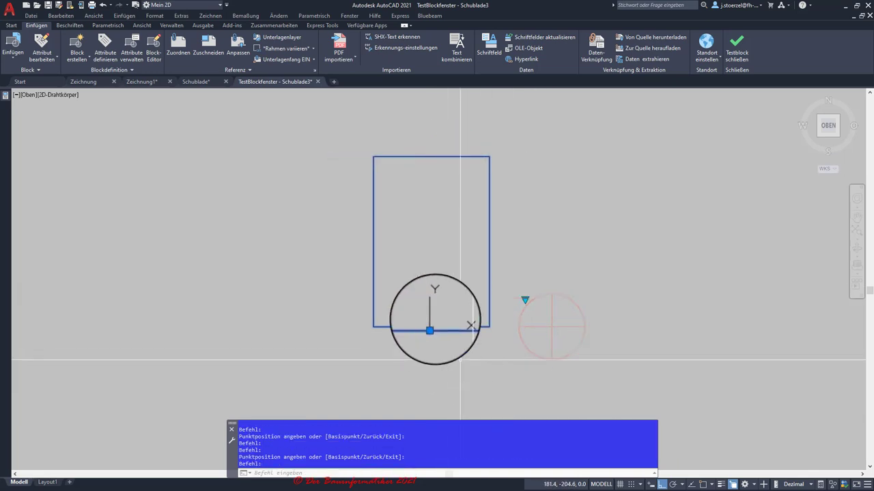
scroll(434, 344, up, 4)
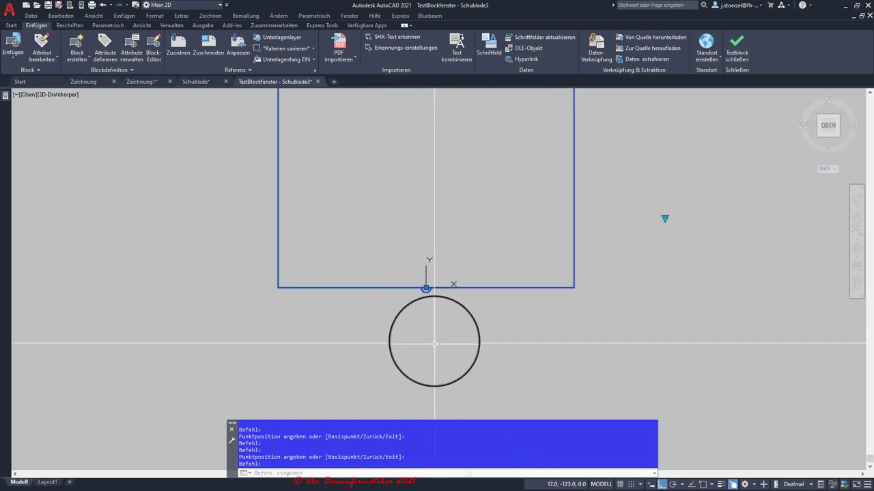
scroll(448, 355, down, 4)
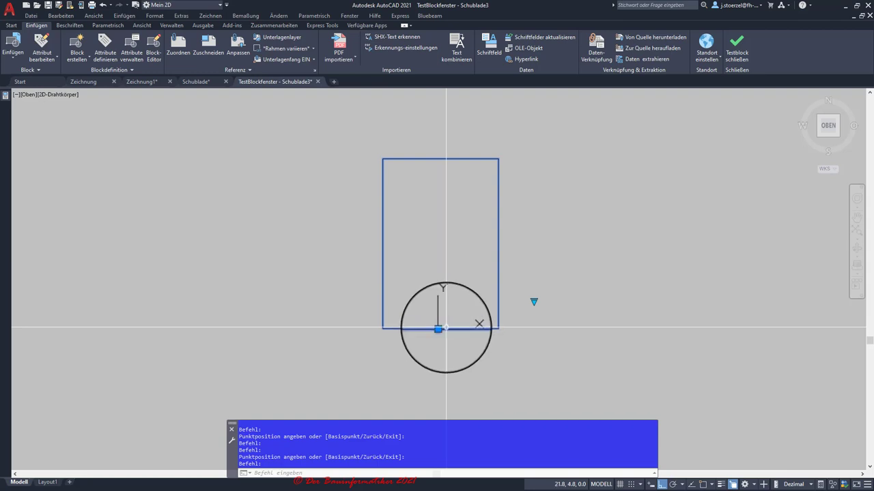
click(734, 47)
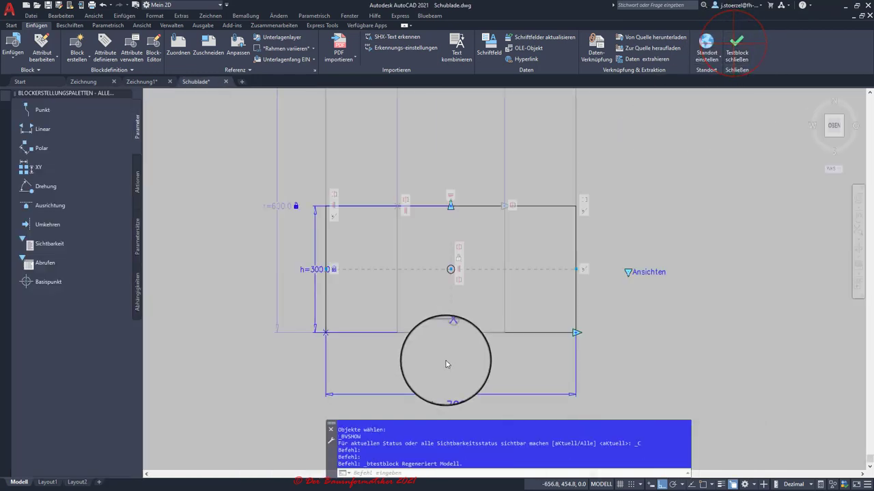
- With object snap on, cancel the unfinished stretch and select the b=700 width constraint
click(654, 272)
click(650, 272)
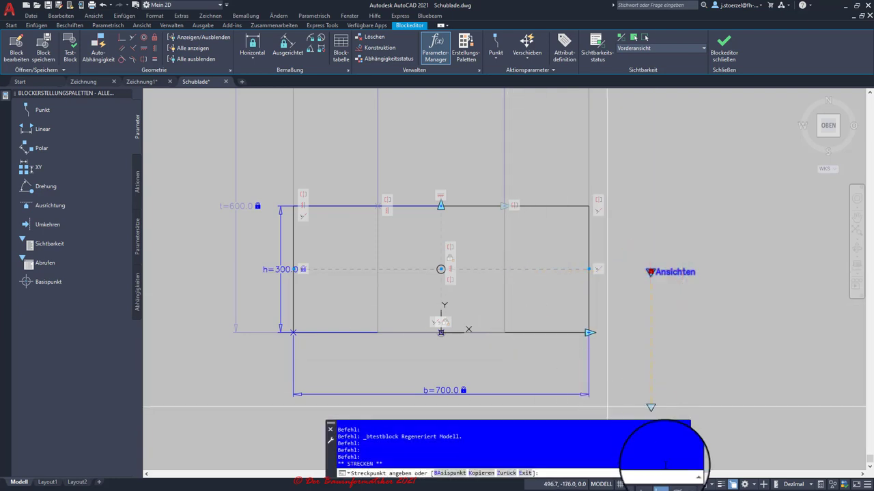
click(660, 481)
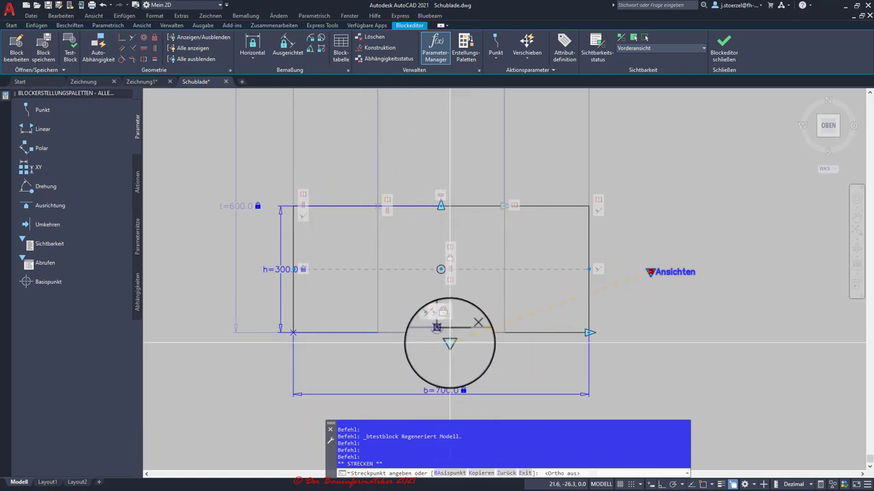
scroll(450, 342, up, 4)
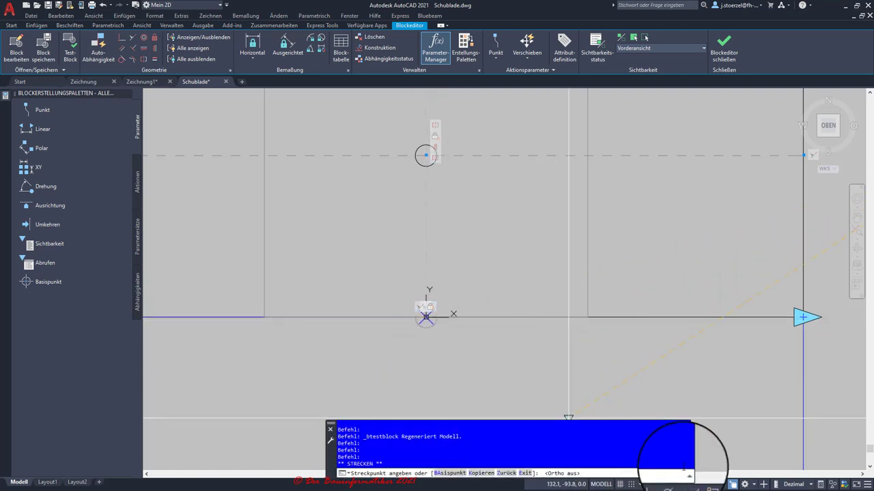
click(703, 485)
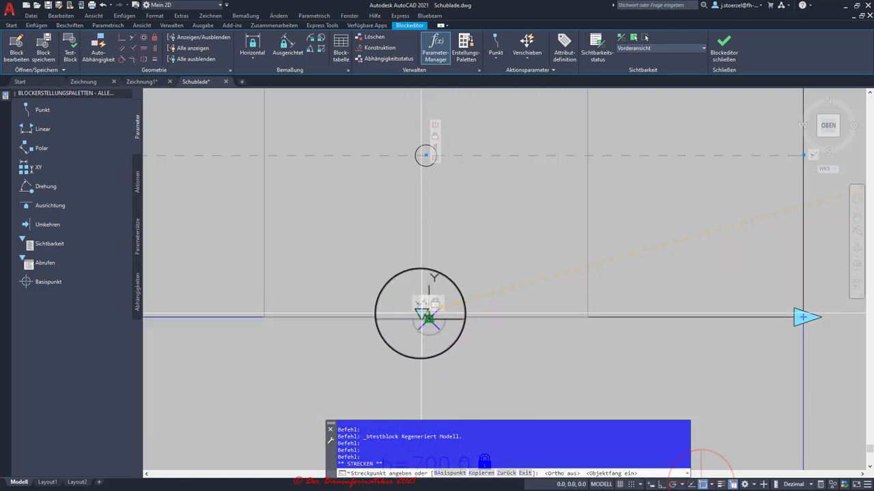
scroll(456, 342, down, 2)
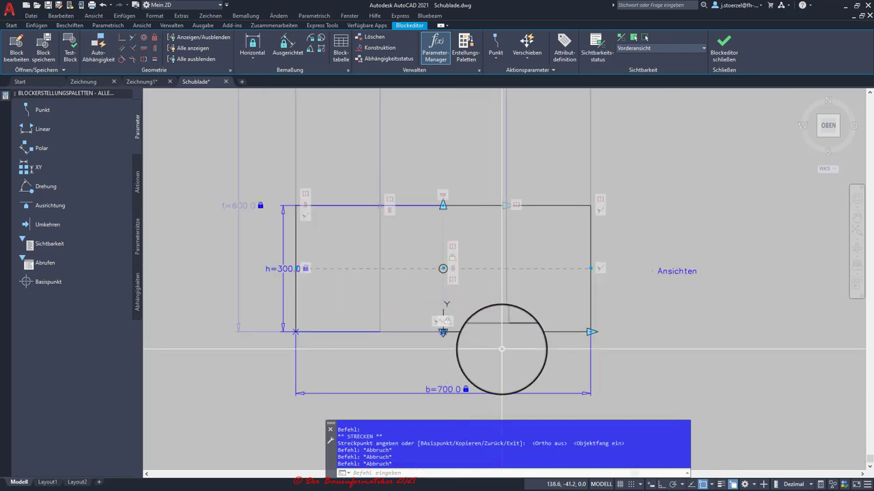
key(Escape)
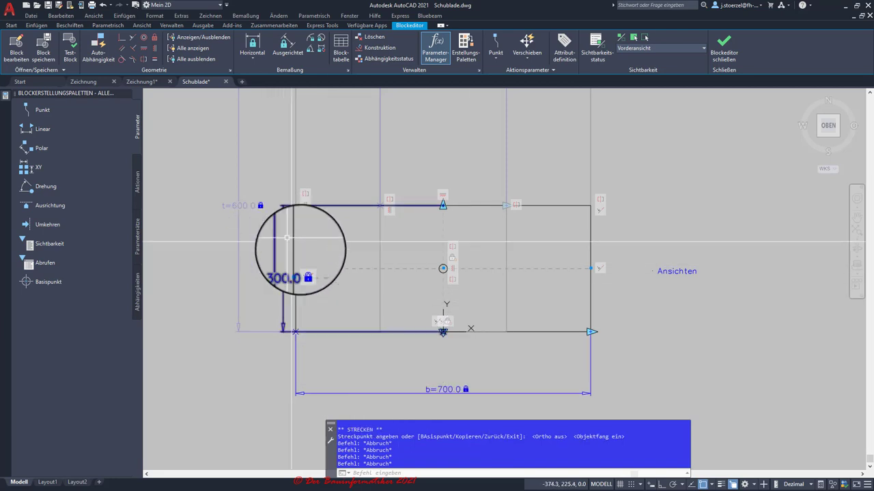
click(419, 393)
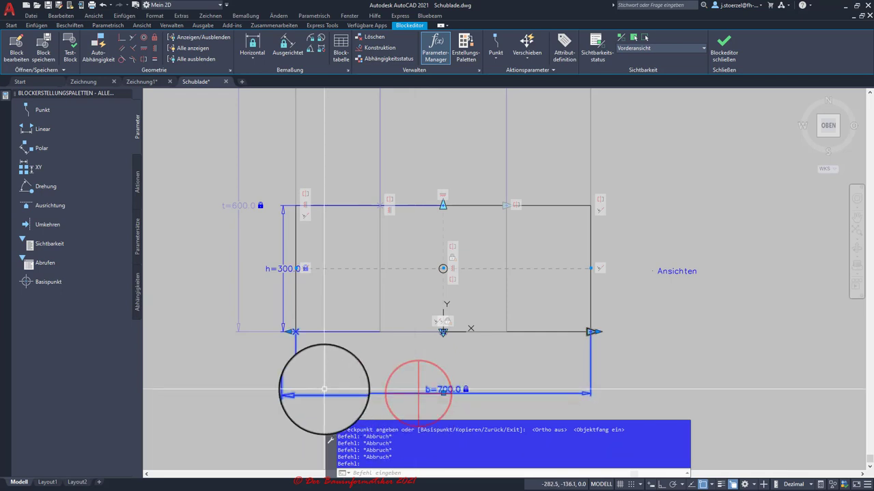
- Set width b's value set type to Liste and open its Abst. Werteliste holding 700
click(5, 98)
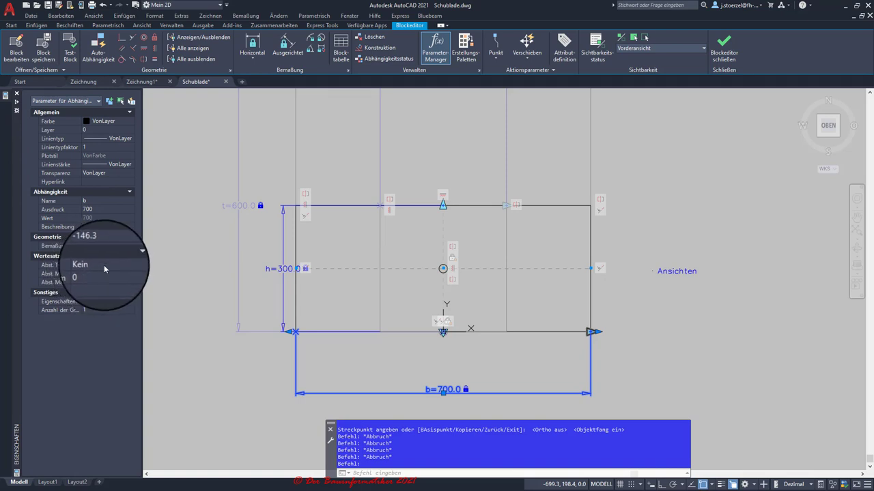
click(107, 266)
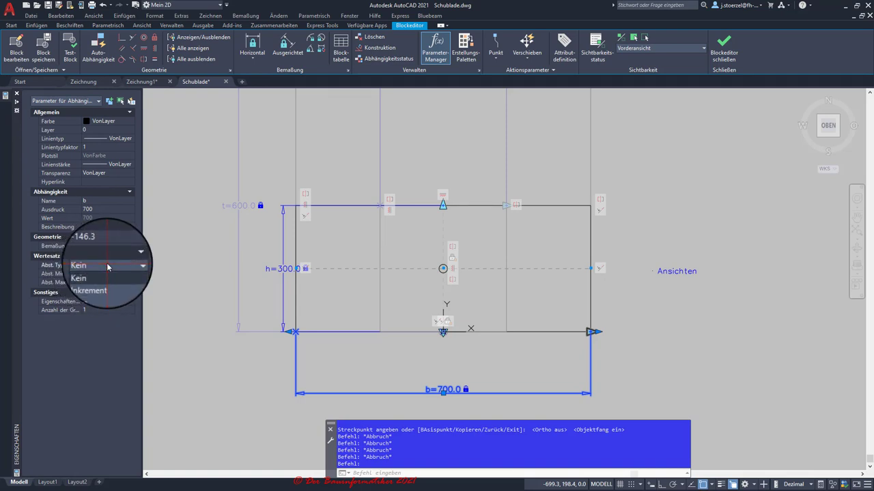
click(96, 270)
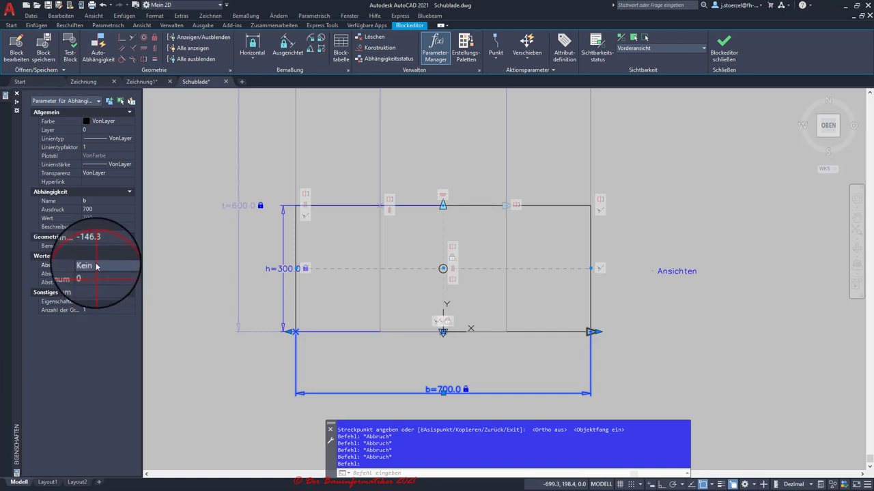
click(96, 266)
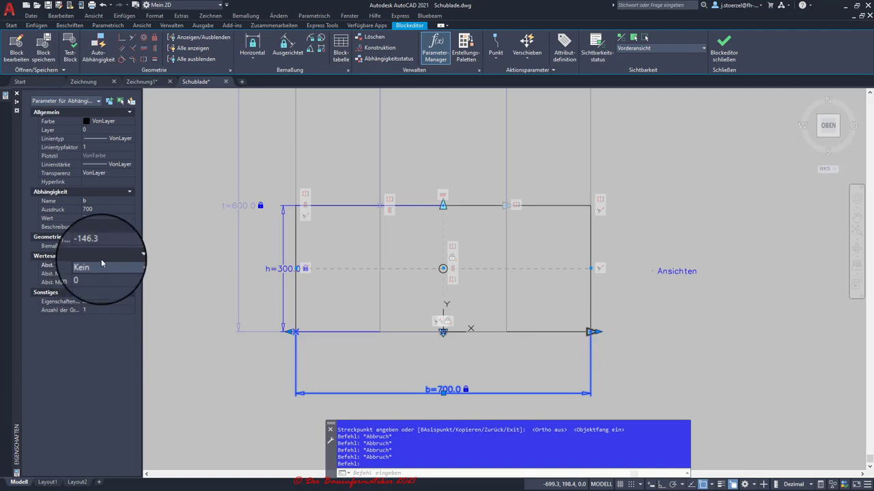
click(101, 266)
click(101, 285)
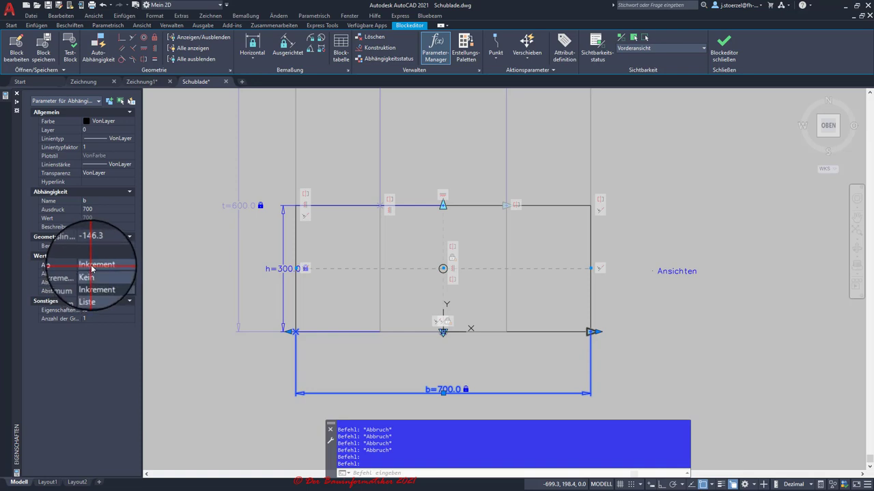
click(90, 290)
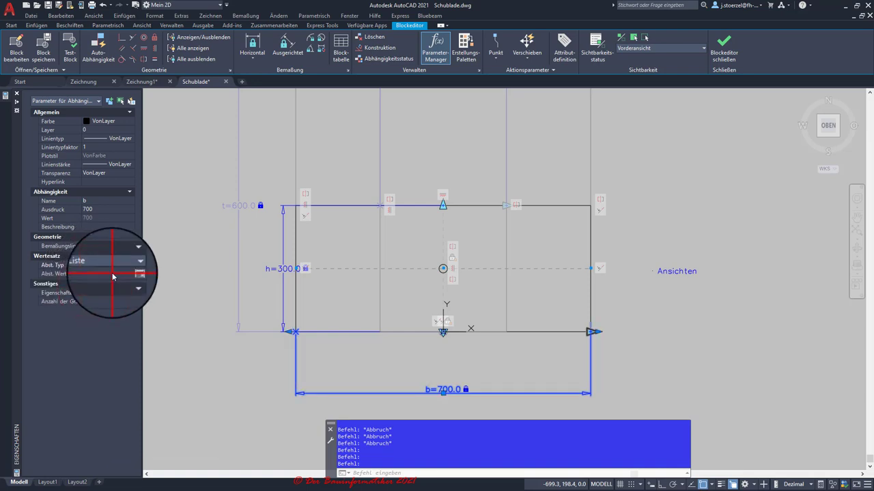
click(132, 274)
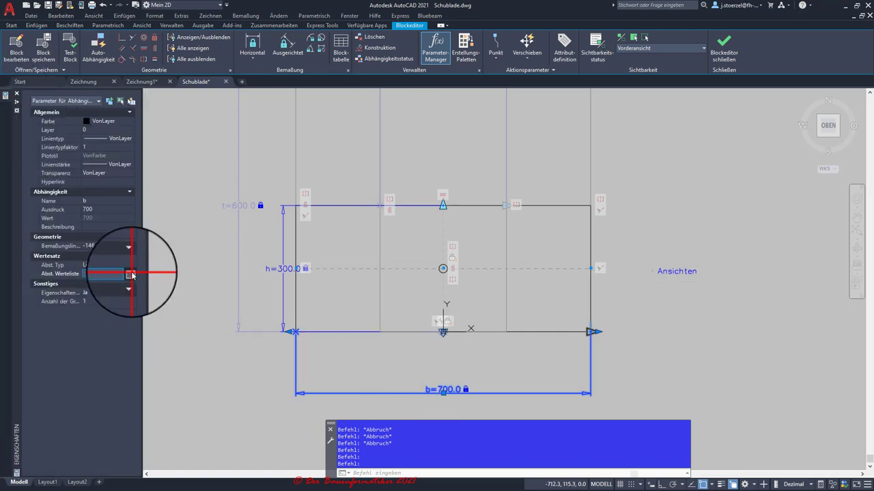
click(132, 275)
text(500)
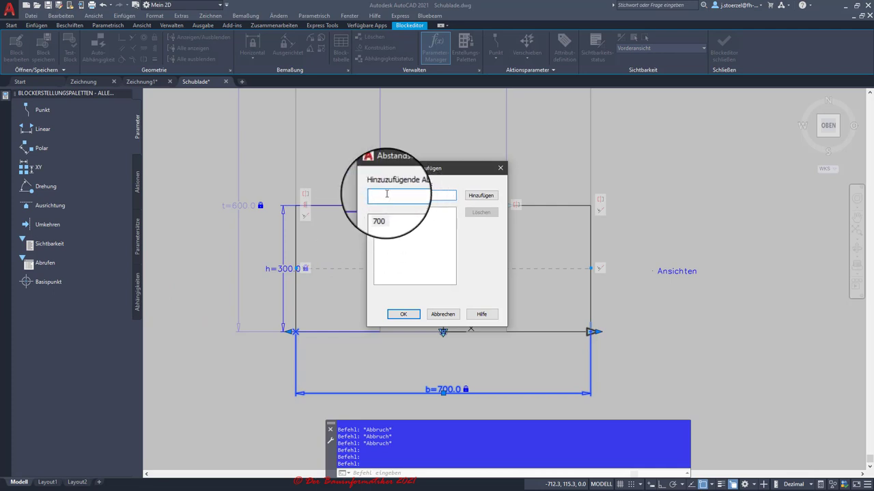
- Add widths 500, 800 and 300 to b's list alongside 700 and confirm
click(478, 195)
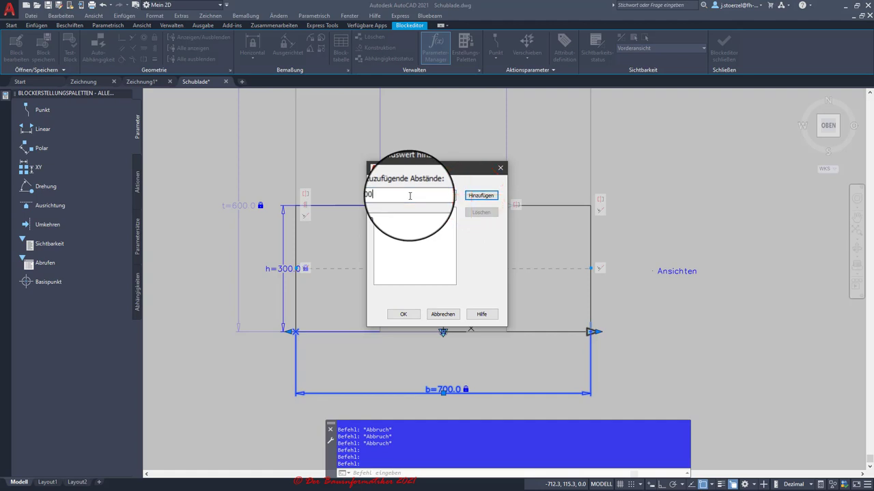
text(800)
click(480, 195)
click(385, 196)
text(300)
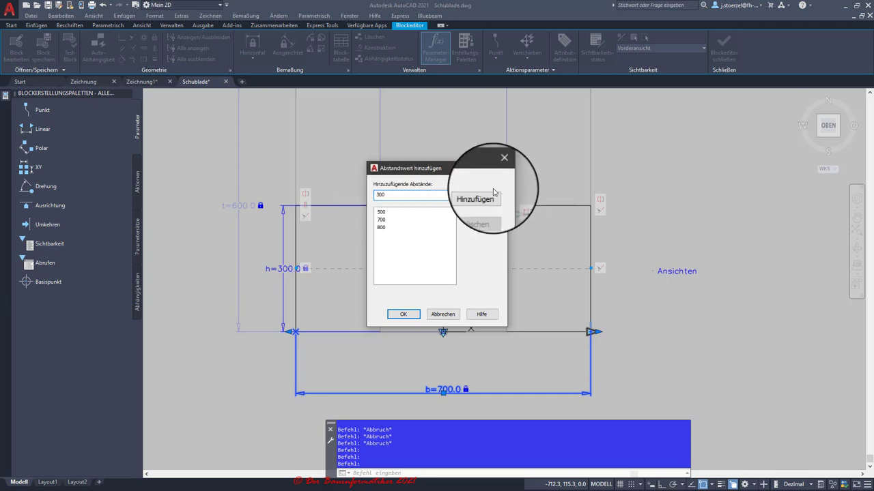
click(481, 196)
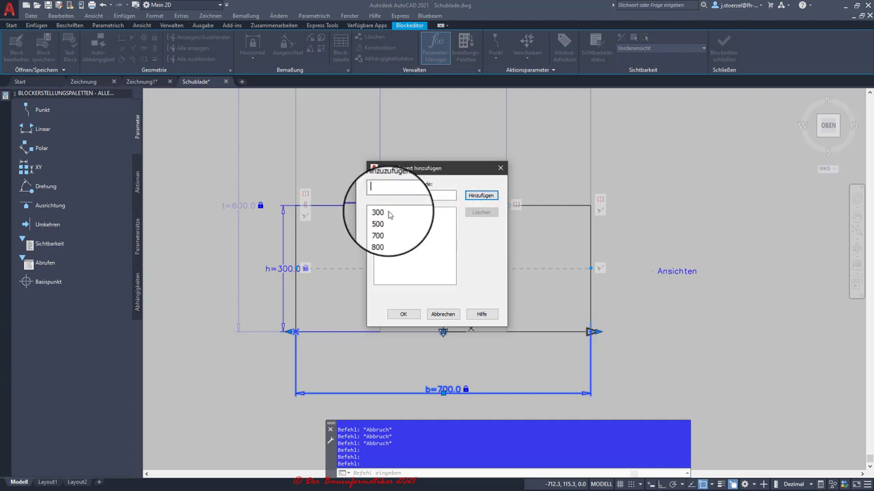
click(402, 315)
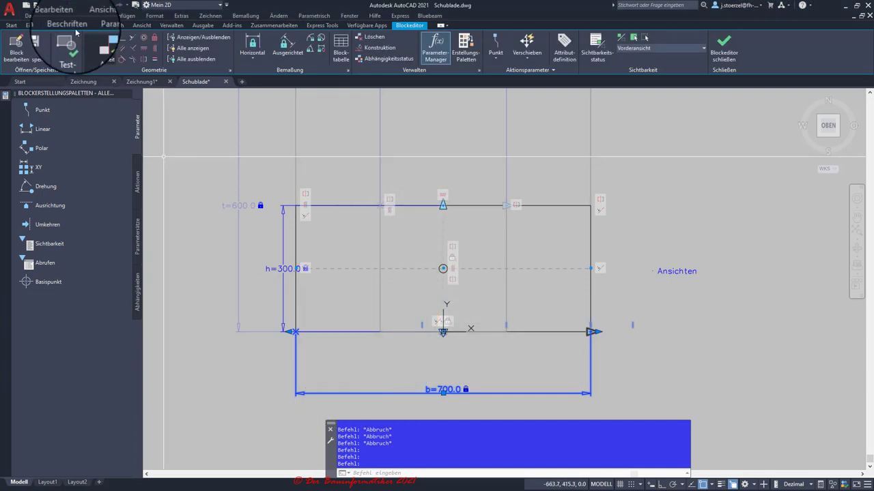
- Open the drawer in a test window and stretch its width grip between list widths
click(70, 51)
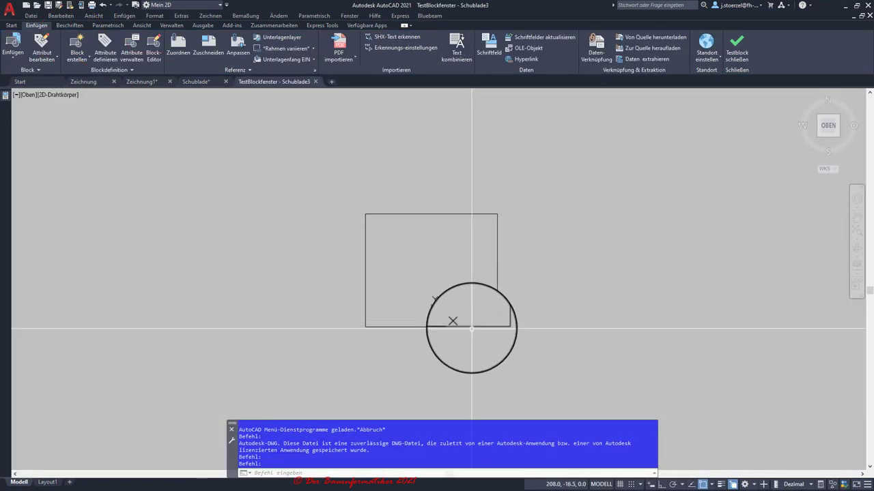
click(477, 328)
click(497, 327)
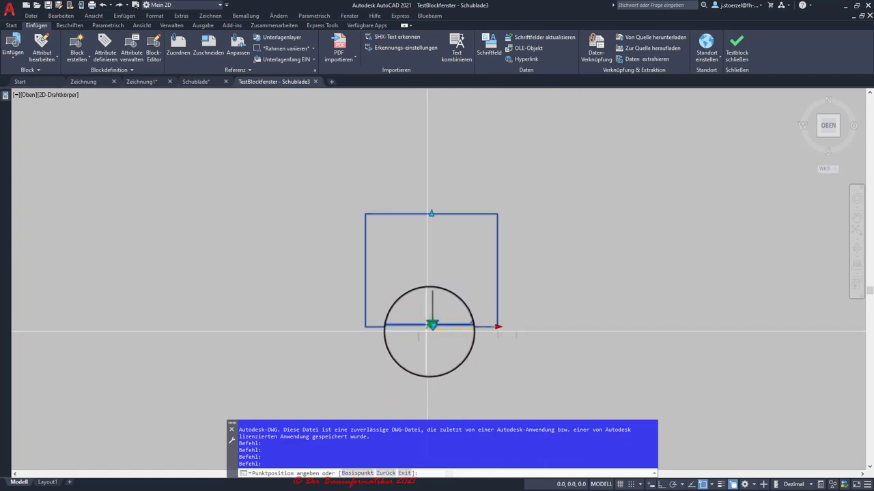
click(701, 486)
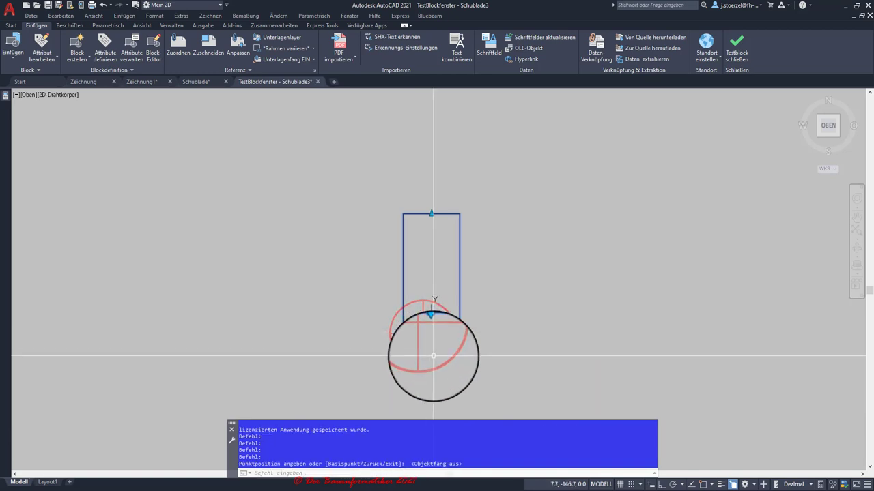
click(458, 327)
click(460, 322)
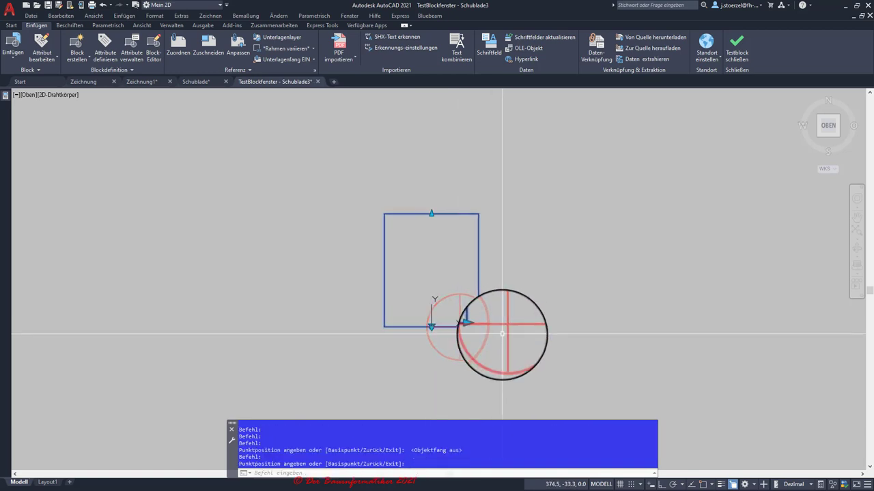
click(478, 325)
click(505, 327)
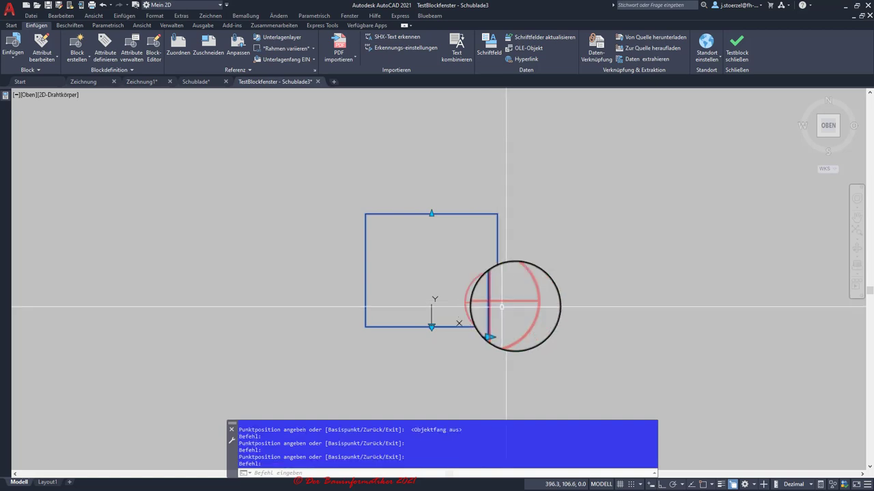
- Set width b to 800 then 500 in Properties, then close the test window
key(ctrl+1)
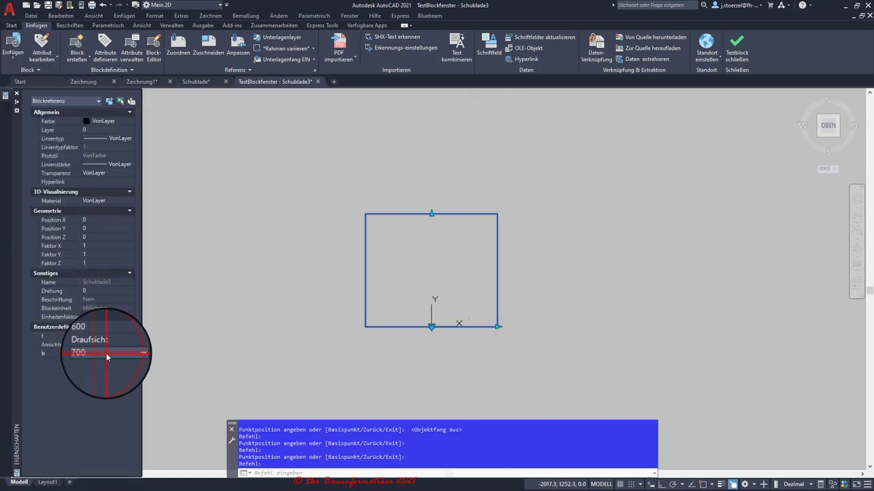
click(97, 354)
click(91, 391)
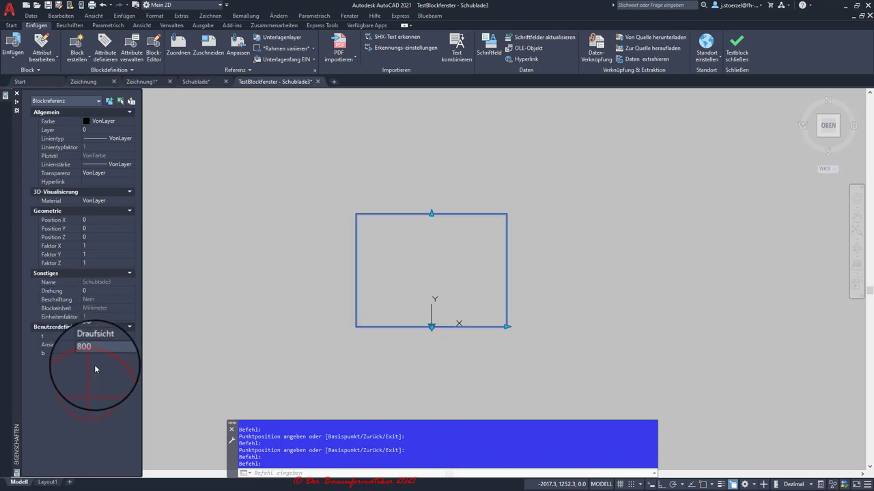
click(96, 353)
click(95, 371)
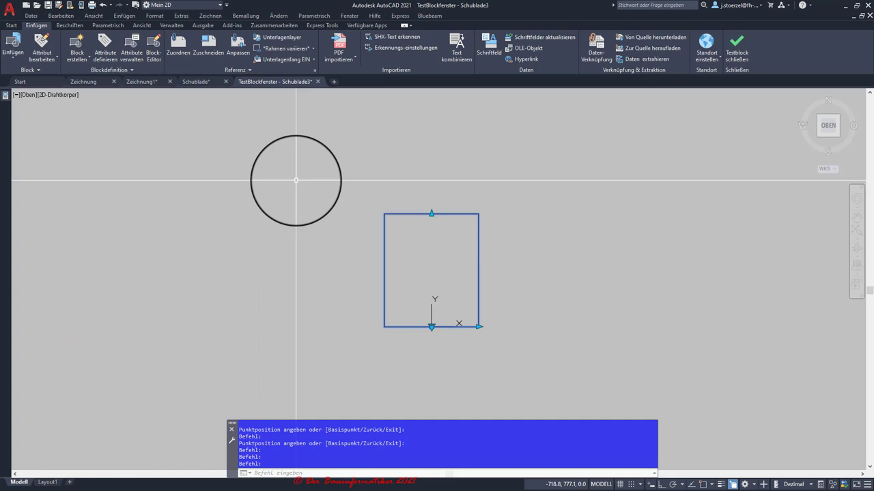
key(Escape)
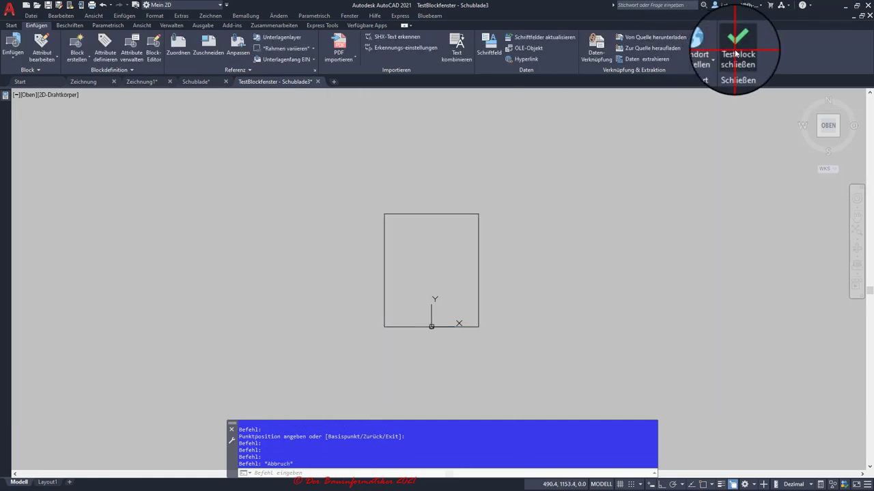
click(736, 52)
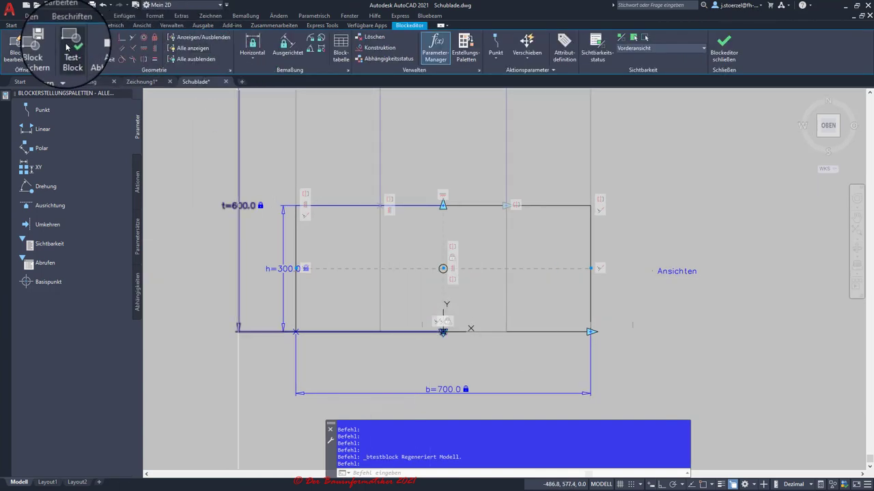
- Hide the b=700 width parameter from block properties and open a Schublade3 test window
click(385, 391)
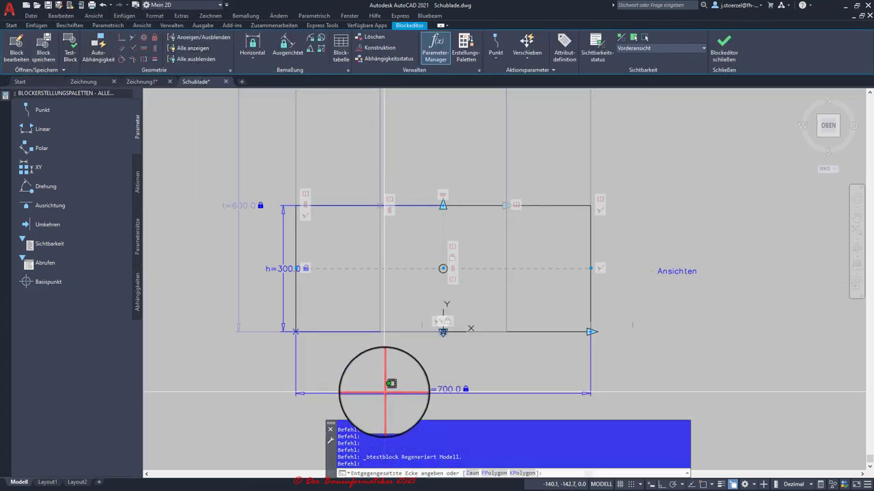
click(381, 397)
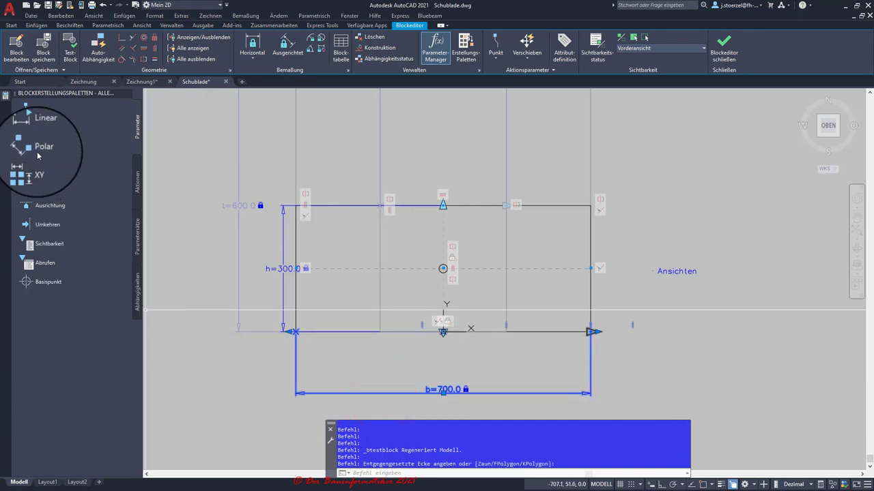
key(ctrl+1)
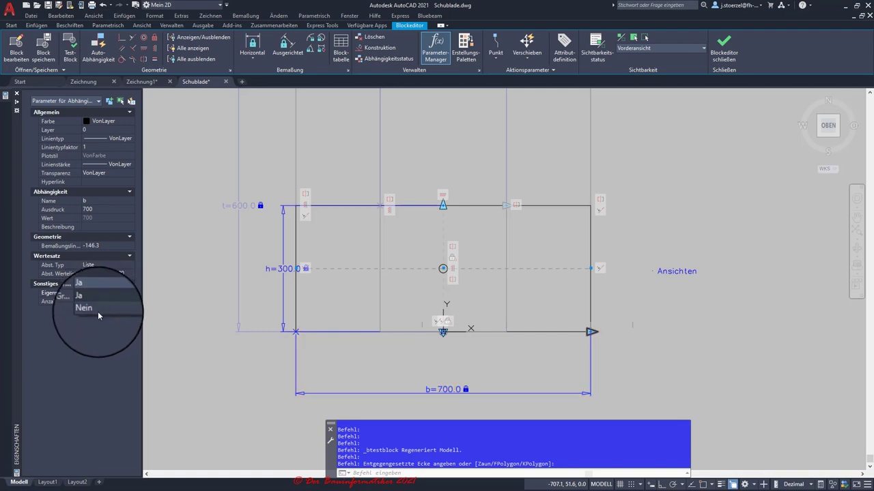
click(98, 312)
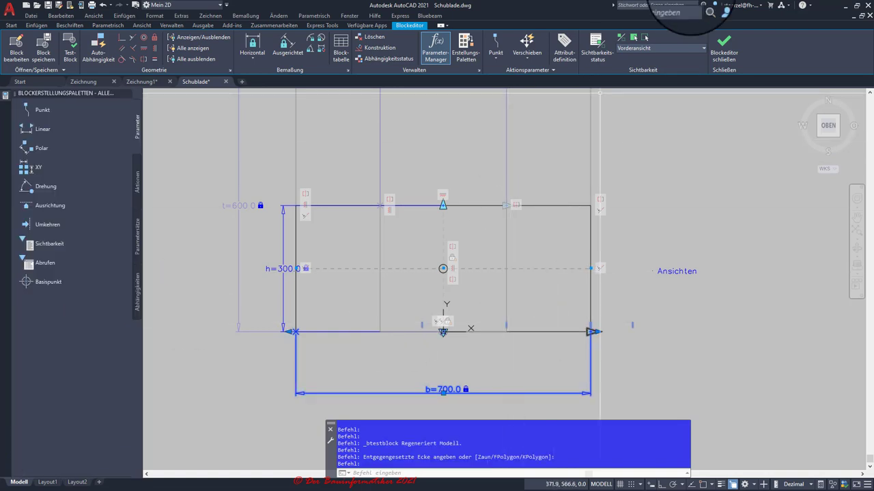
click(70, 46)
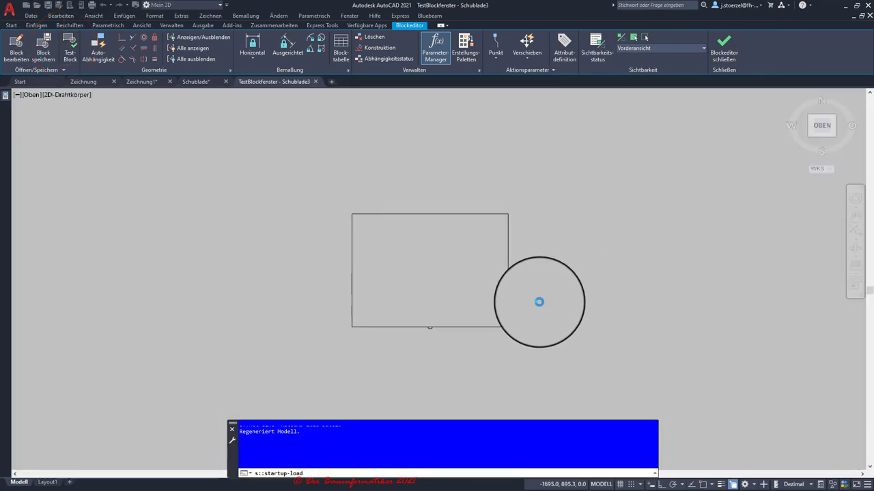
- Switch the test drawer to Seitenansicht via its visibility grip, then close the test window
click(454, 319)
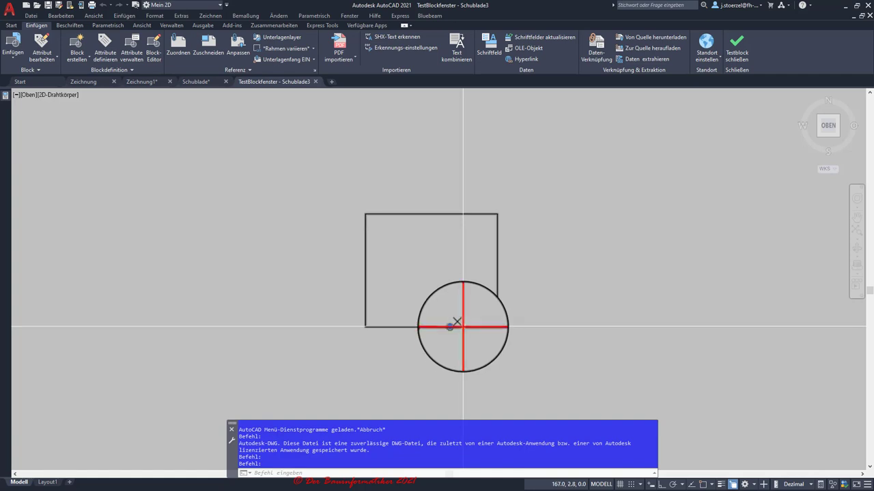
key(Escape)
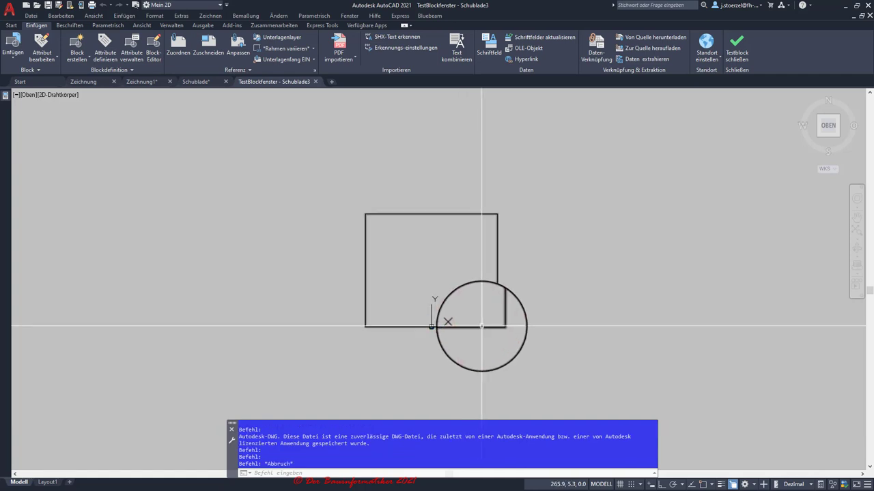
click(481, 327)
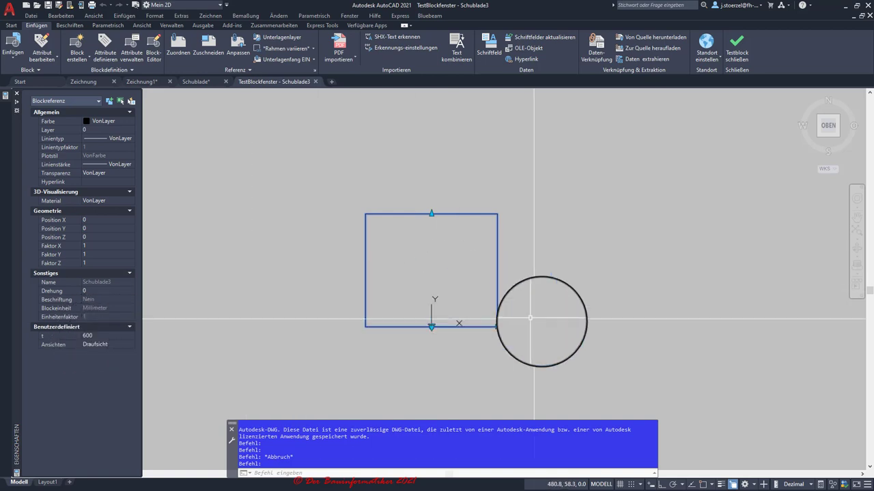
click(428, 324)
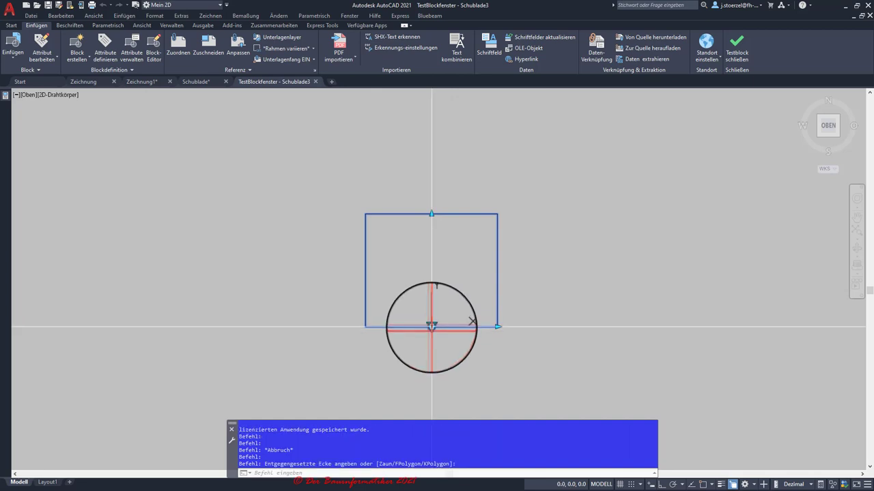
click(465, 362)
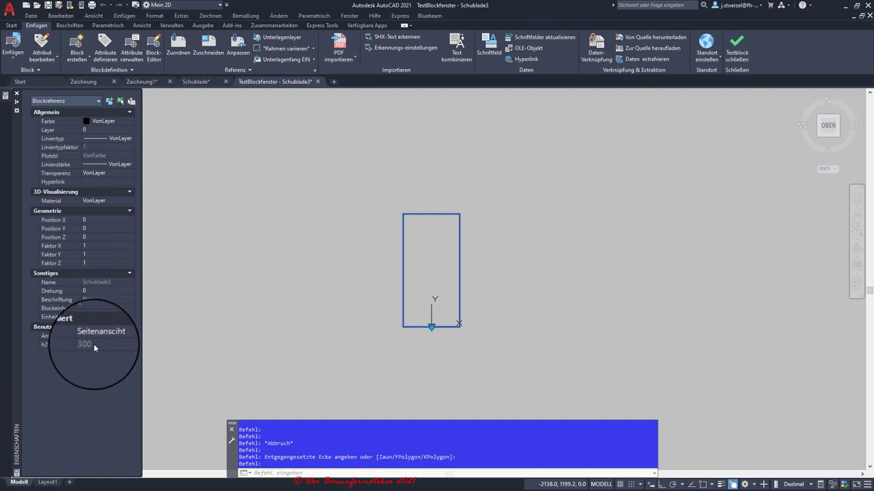
click(734, 43)
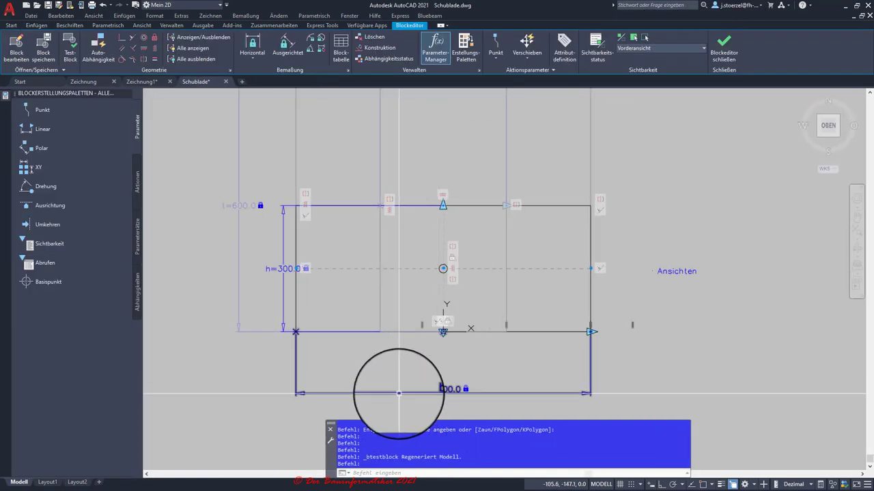
- Set the h2 parameter's 'Eigenschaften anzeigen' to Nein under Sonstiges
click(420, 389)
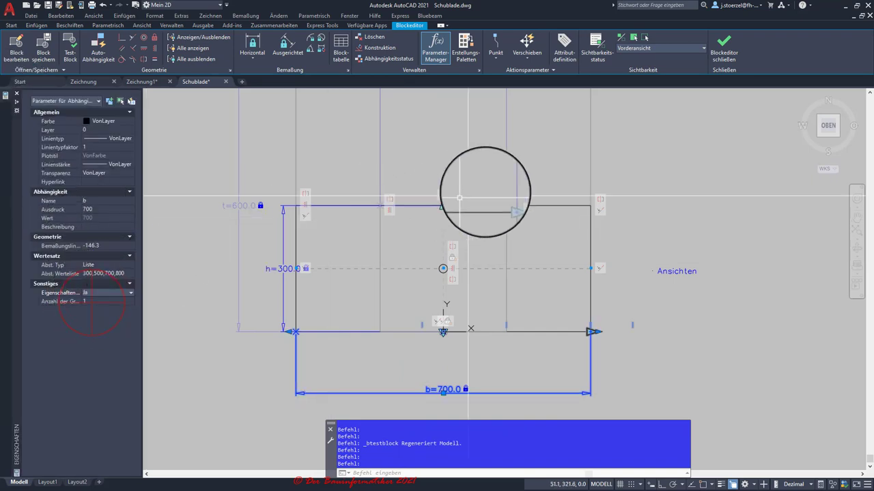
scroll(499, 190, down, 5)
key(Escape)
key(Escape)
scroll(484, 154, up, 3)
scroll(498, 150, up, 3)
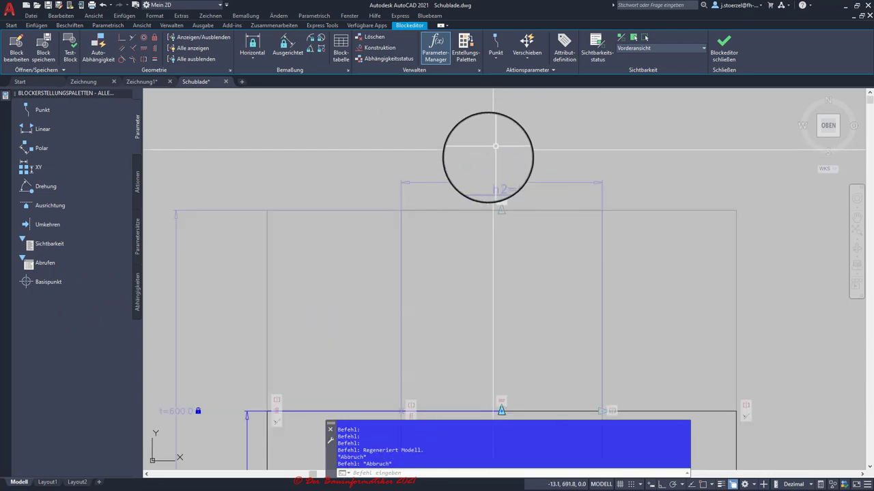
scroll(469, 183, up, 2)
click(468, 183)
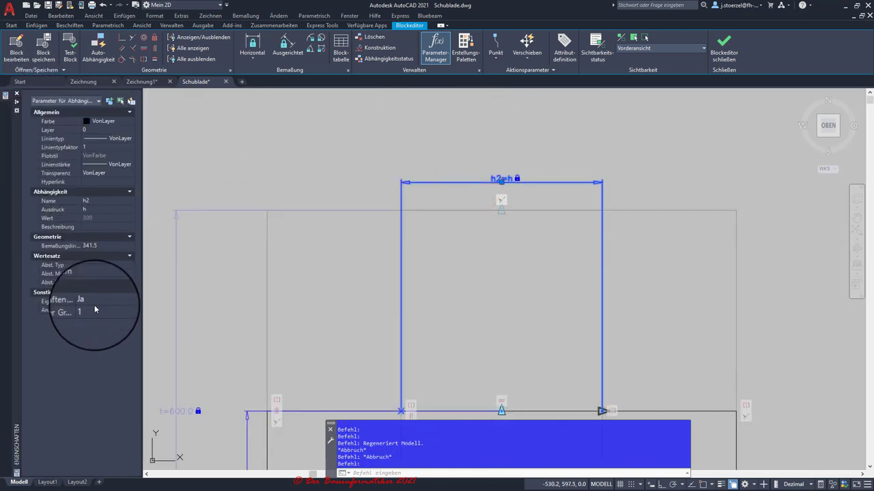
click(95, 305)
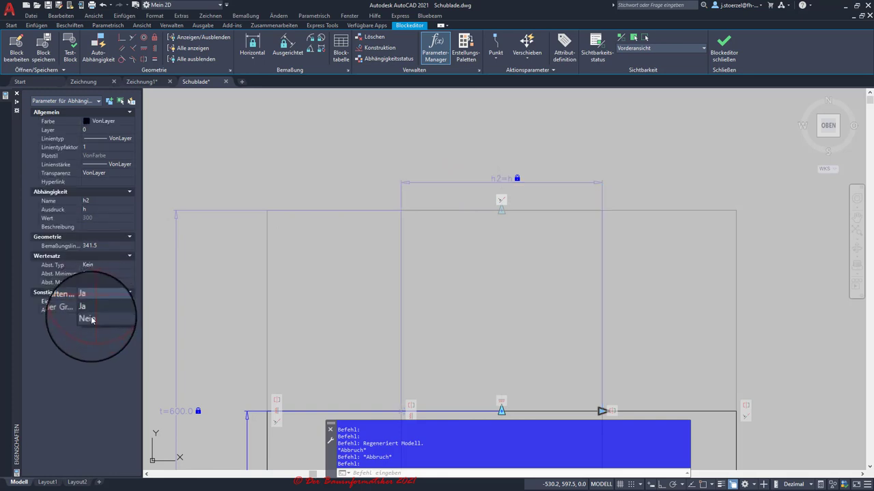
click(91, 318)
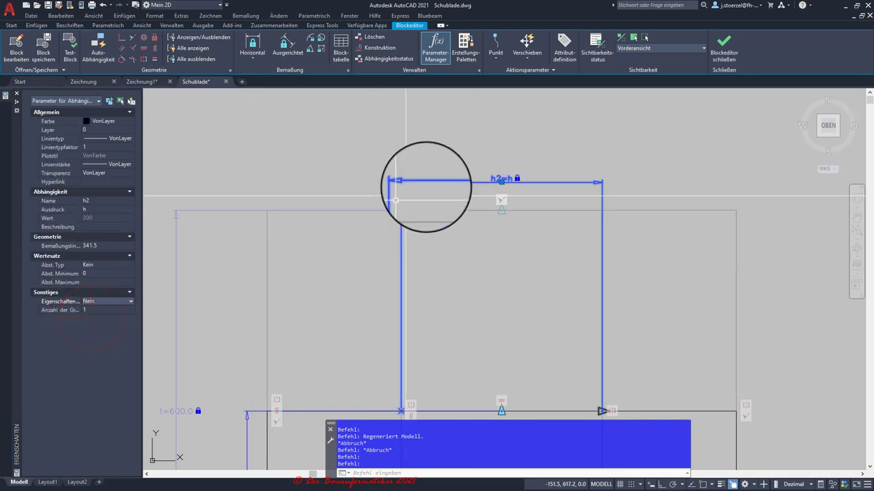
- Save the block changes, leave the block editor, and narrow the drawer with its width grip
click(725, 46)
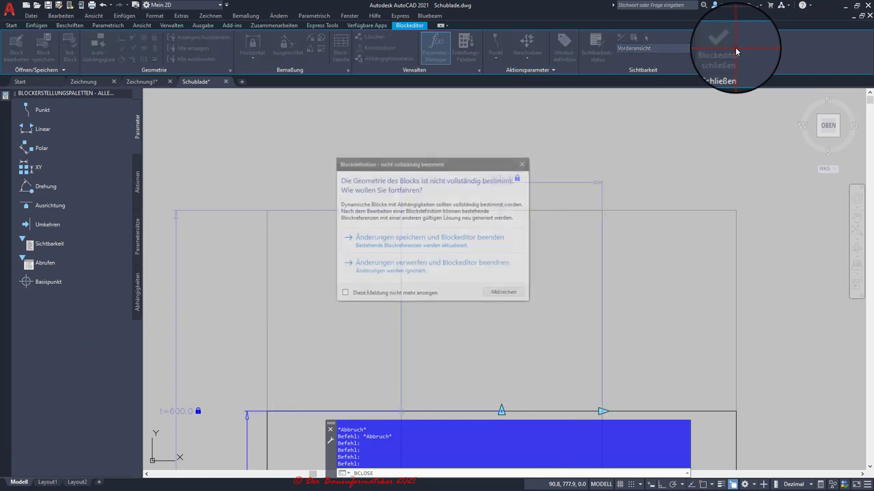
click(392, 238)
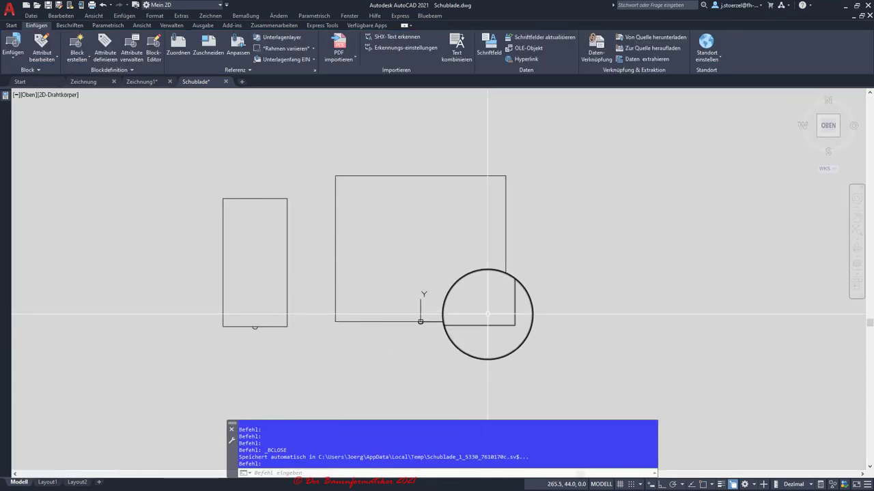
click(486, 322)
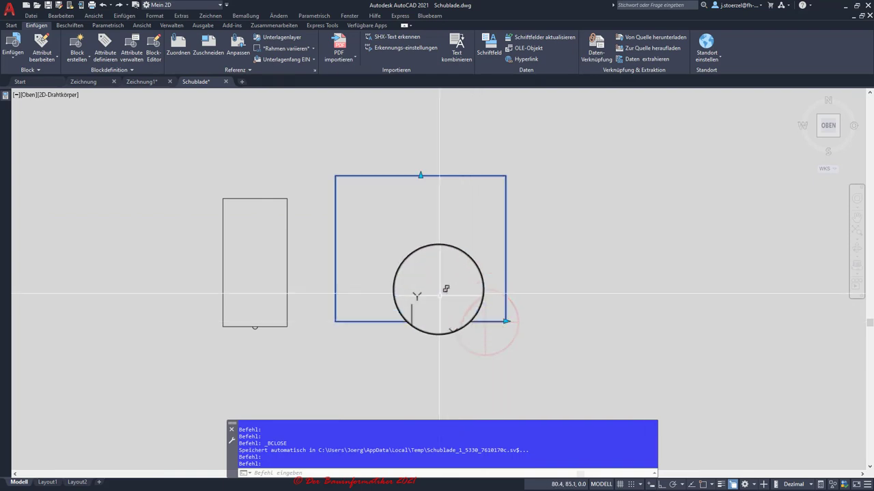
click(505, 321)
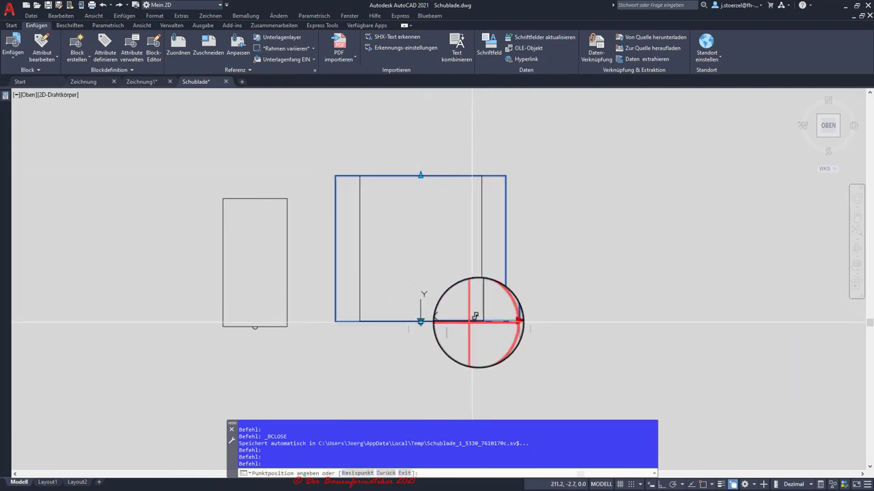
click(482, 322)
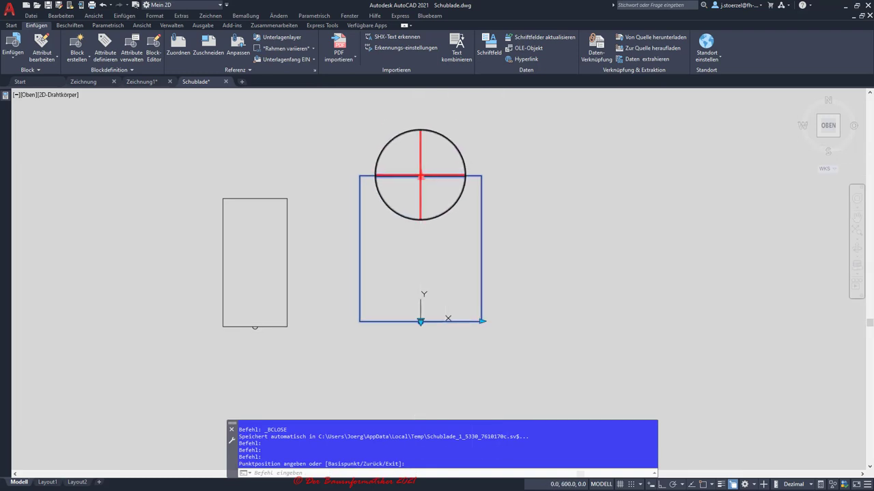
- Stretch the drawer's height and width with grips and switch its view to Seitenansicht
click(420, 133)
click(420, 132)
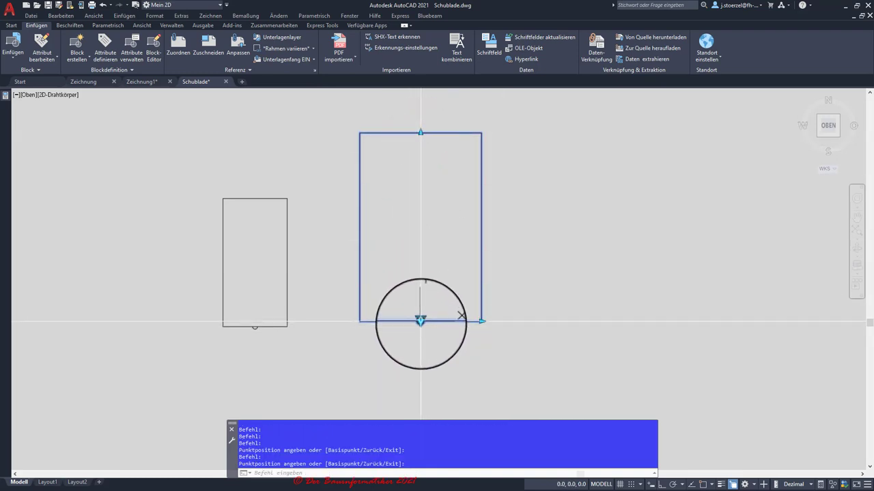
click(441, 341)
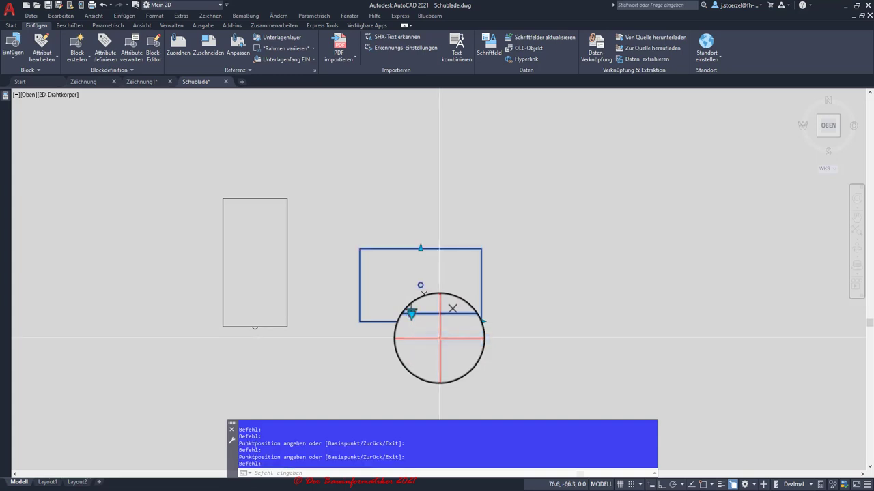
mouse_move(417, 296)
mouse_down()
mouse_move(451, 295)
mouse_move(438, 232)
mouse_up()
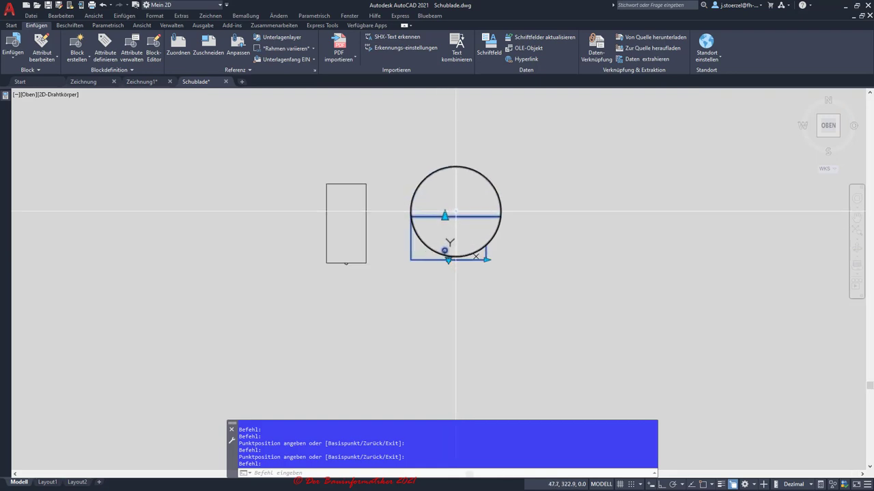
click(448, 215)
click(451, 174)
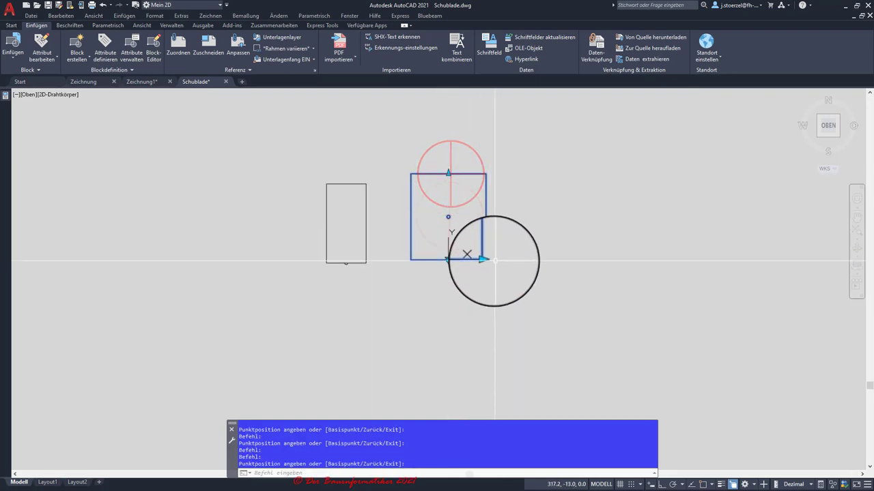
click(485, 258)
click(551, 260)
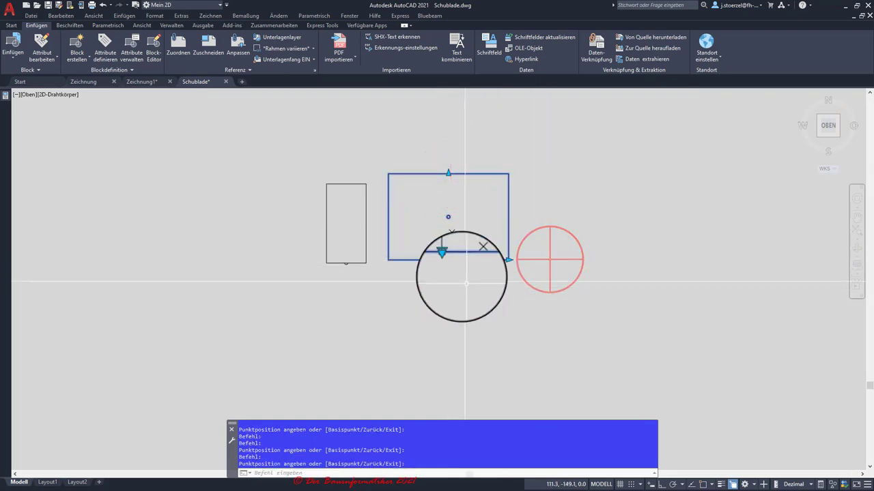
click(448, 260)
click(467, 288)
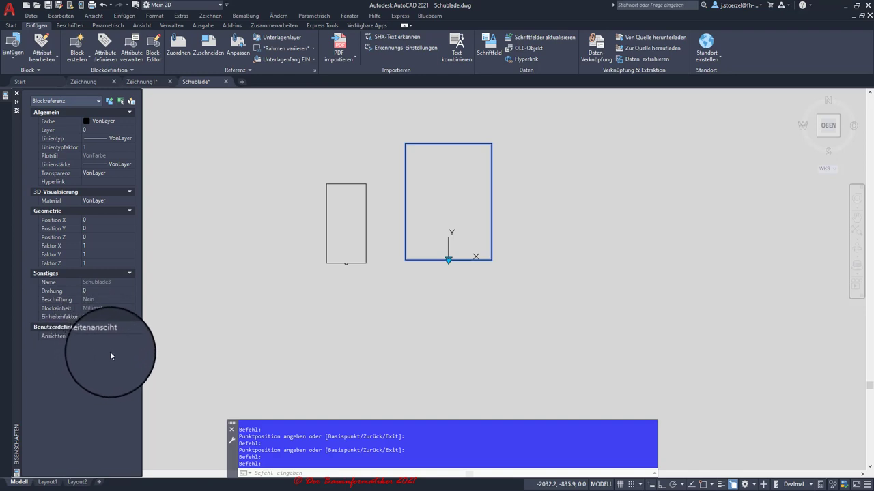
- Set the drawer's Ansichten property to Draufsicht and show the Parametrisch constraint tools
click(109, 336)
click(106, 348)
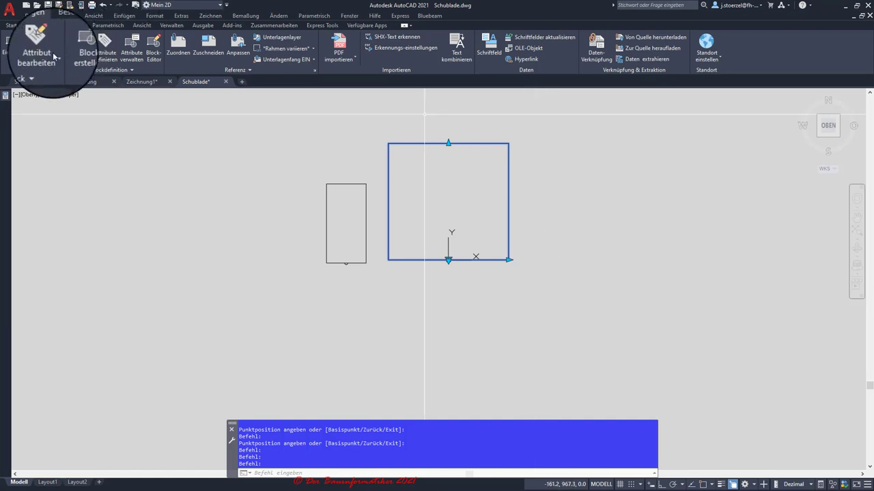
click(111, 27)
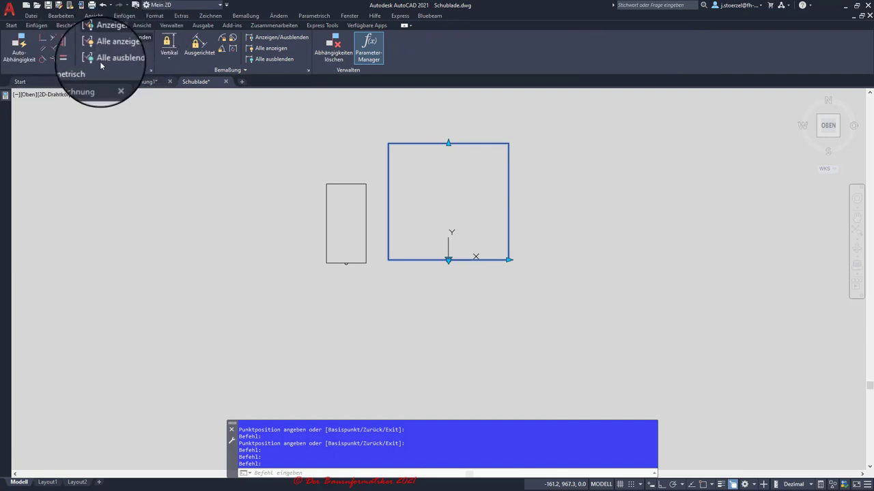